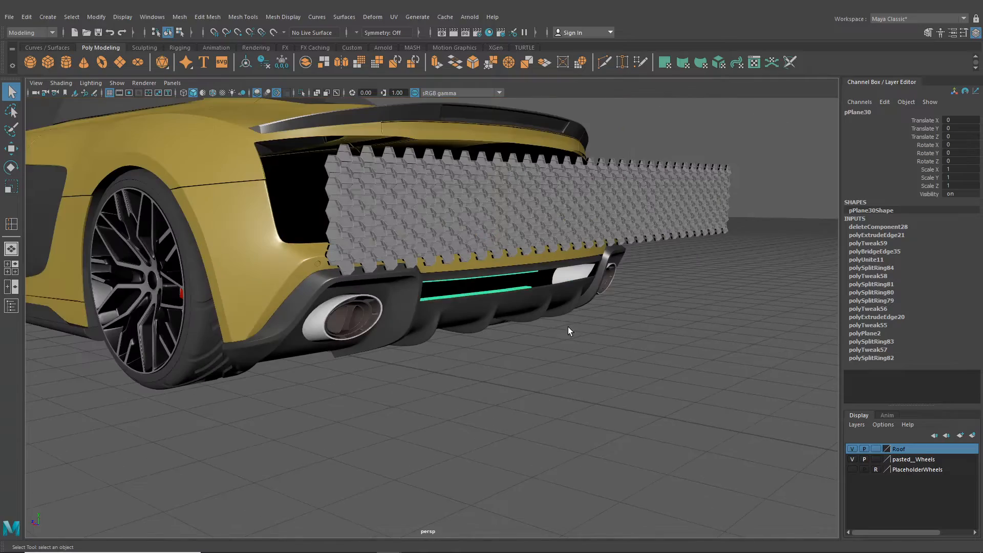
Examine the car's rear end, the lower bumper opening and the honeycomb mesh panels around the car from several angles
click(567, 326)
alt+drag(538, 275, 419, 259)
scroll(548, 247, down, 10)
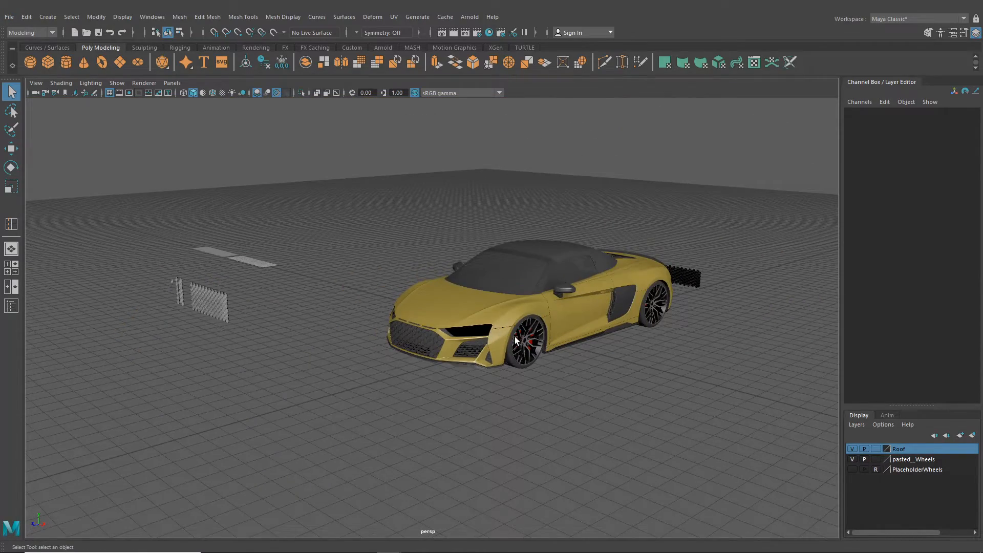
alt+drag(515, 340, 378, 351)
scroll(430, 242, up, 5)
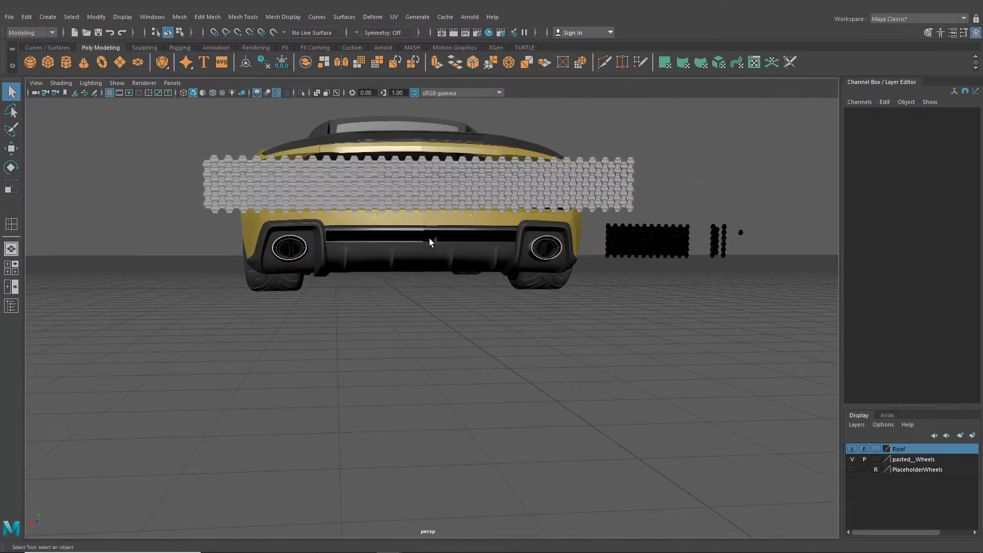
scroll(447, 279, up, 4)
scroll(406, 192, down, 3)
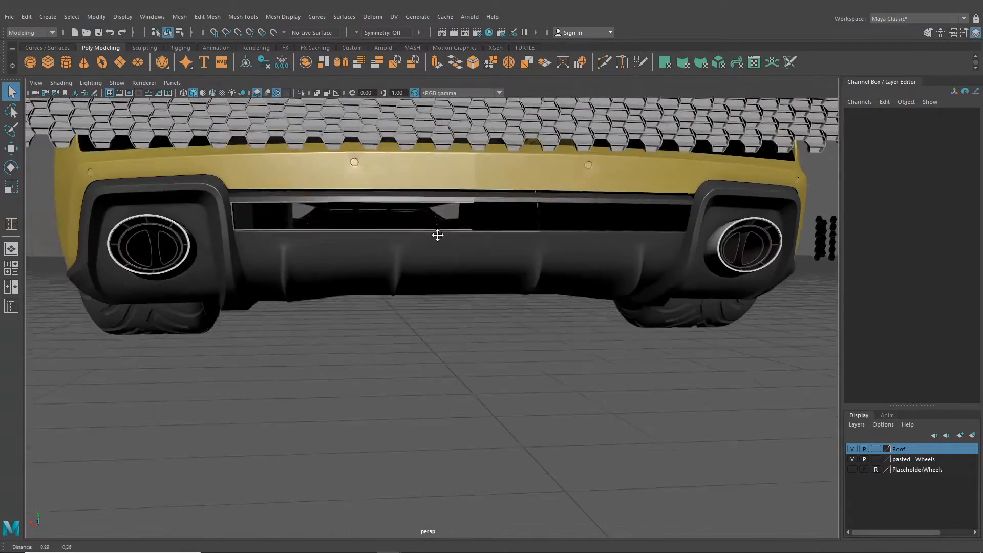
alt+drag(439, 232, 467, 292)
scroll(475, 260, down, 6)
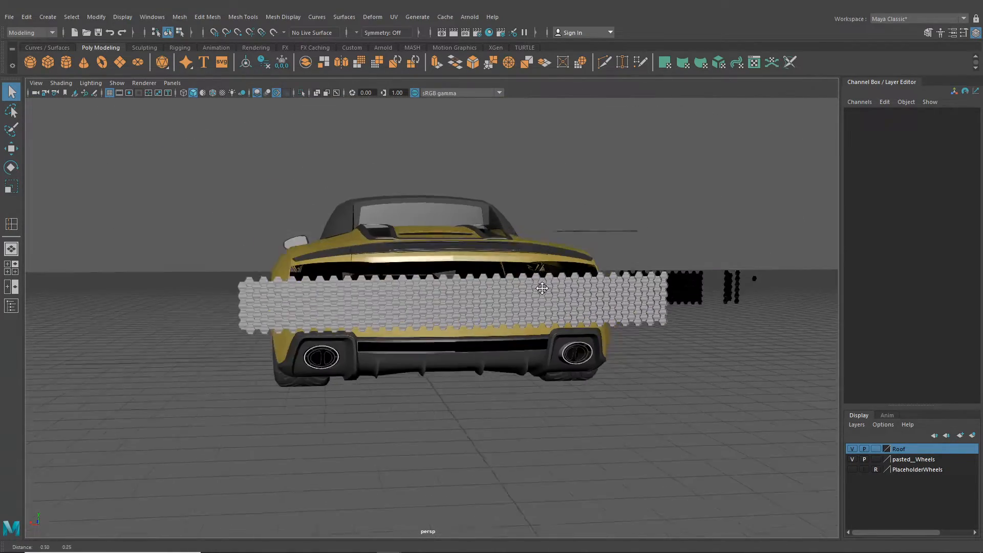
click(702, 298)
click(666, 305)
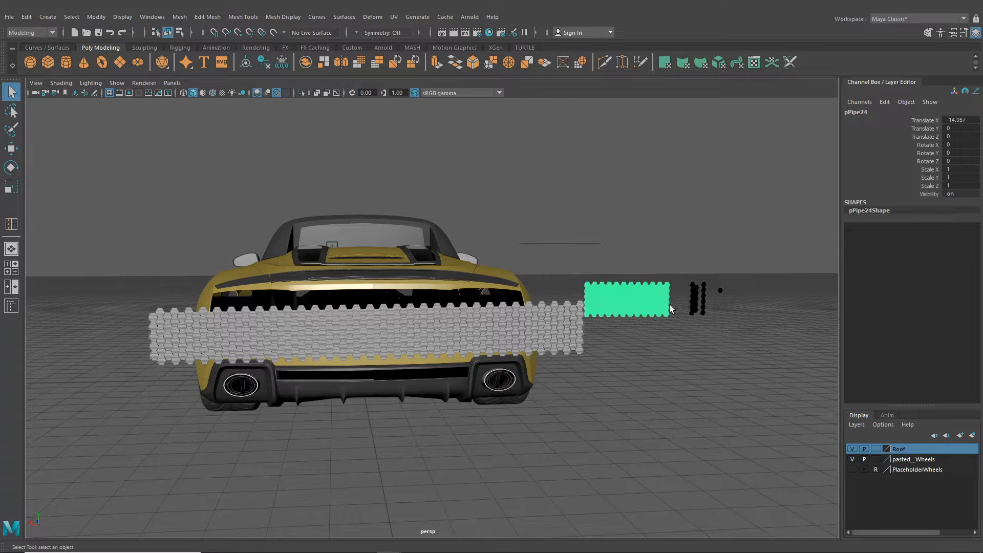
click(662, 327)
scroll(545, 290, down, 2)
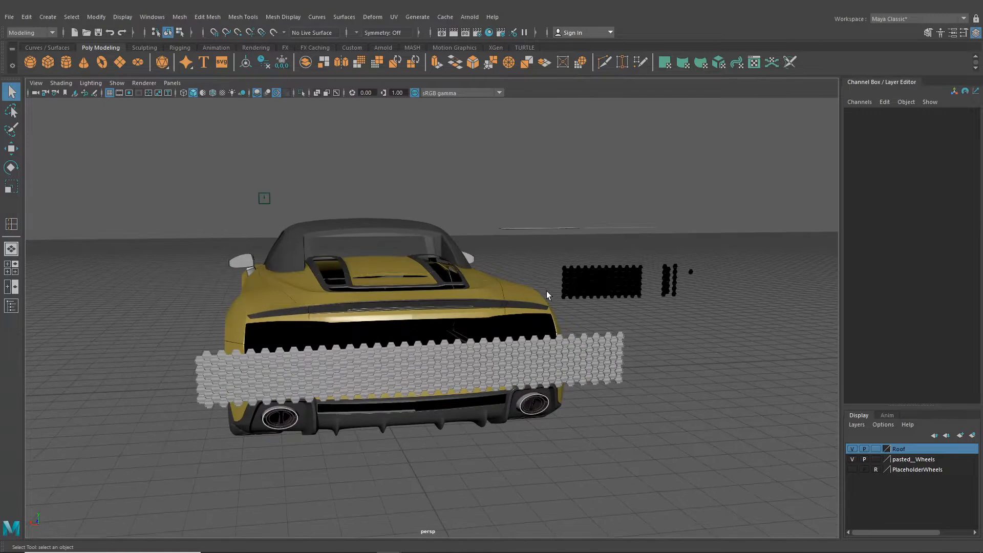
alt+middle_drag(548, 292, 561, 256)
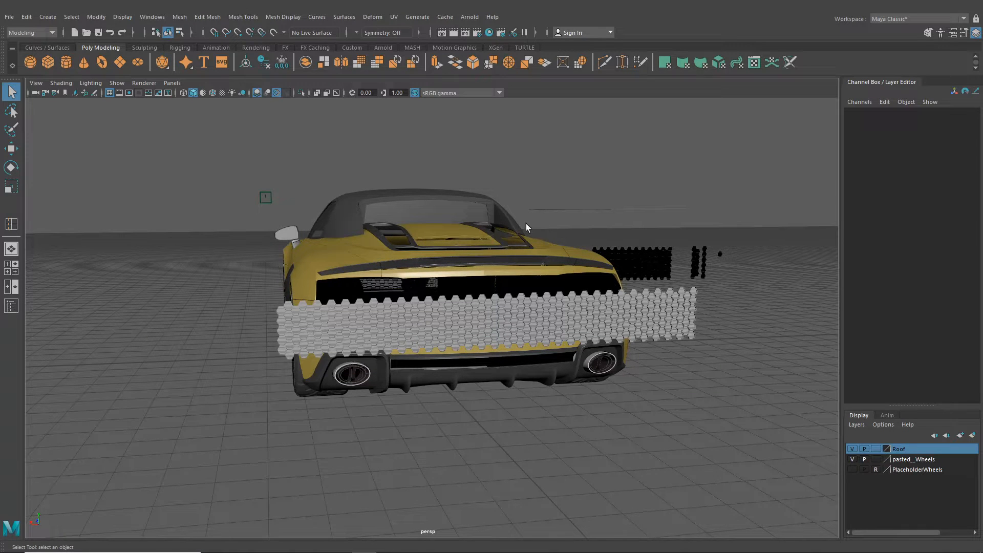
alt+drag(526, 223, 482, 221)
alt+middle_drag(494, 223, 501, 231)
alt+right_drag(501, 231, 507, 260)
alt+drag(507, 259, 507, 276)
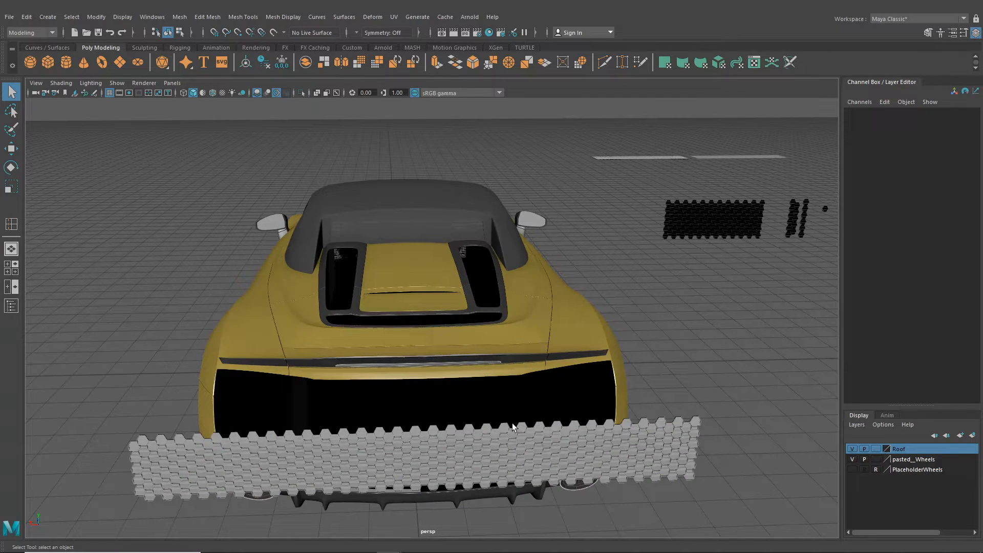
alt+right_drag(604, 393, 543, 402)
alt+drag(543, 402, 544, 397)
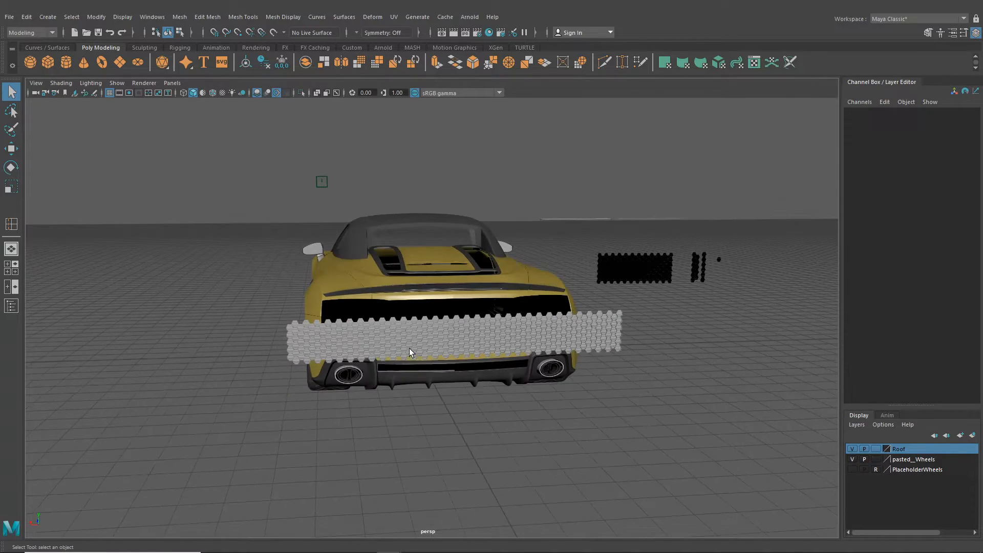
Move the large honeycomb mesh panel further behind the car to a Translate Z of about -4.011
click(416, 343)
alt+drag(416, 343, 544, 389)
alt+middle_drag(545, 390, 482, 413)
alt+right_drag(481, 413, 565, 388)
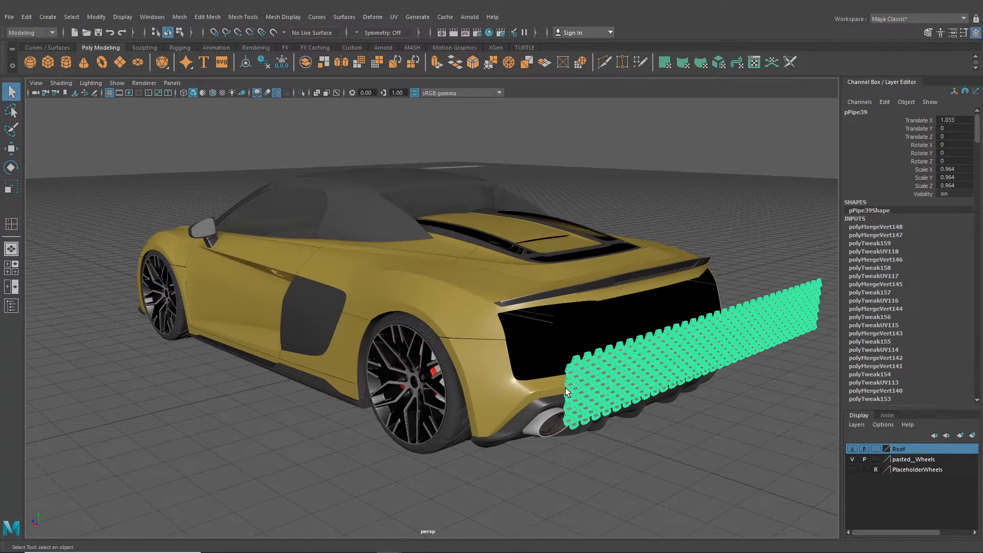
alt+right_drag(521, 348, 461, 353)
mouse_move(461, 353)
alt+mouse_down()
mouse_move(539, 358)
mouse_move(494, 374)
mouse_move(477, 359)
alt+mouse_up()
click(11, 149)
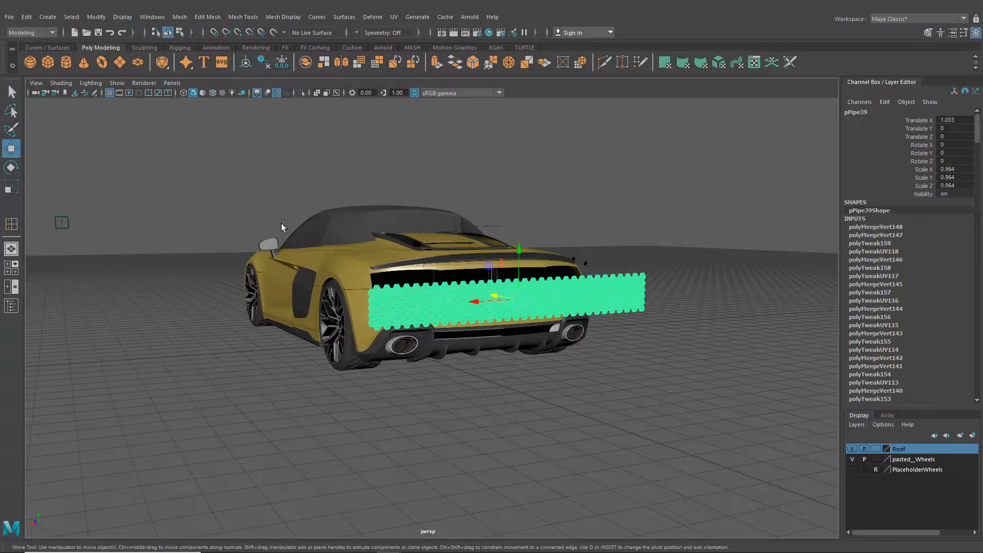
alt+drag(281, 224, 461, 299)
drag(546, 285, 712, 349)
Select the trim frame in the lower rear bumper opening and examine it along with the diffuser and exhaust
alt+drag(638, 362, 533, 339)
alt+middle_drag(532, 339, 446, 267)
alt+right_drag(446, 266, 477, 404)
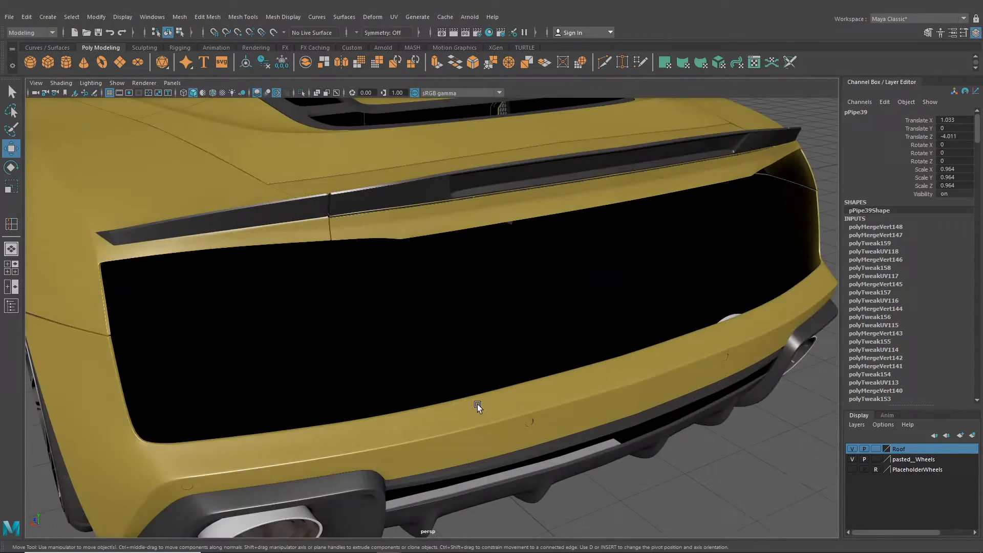
click(490, 479)
alt+right_drag(490, 478, 490, 452)
alt+drag(489, 452, 423, 428)
alt+right_drag(423, 428, 366, 392)
alt+middle_drag(367, 392, 394, 375)
alt+right_drag(394, 375, 451, 368)
alt+drag(451, 368, 495, 370)
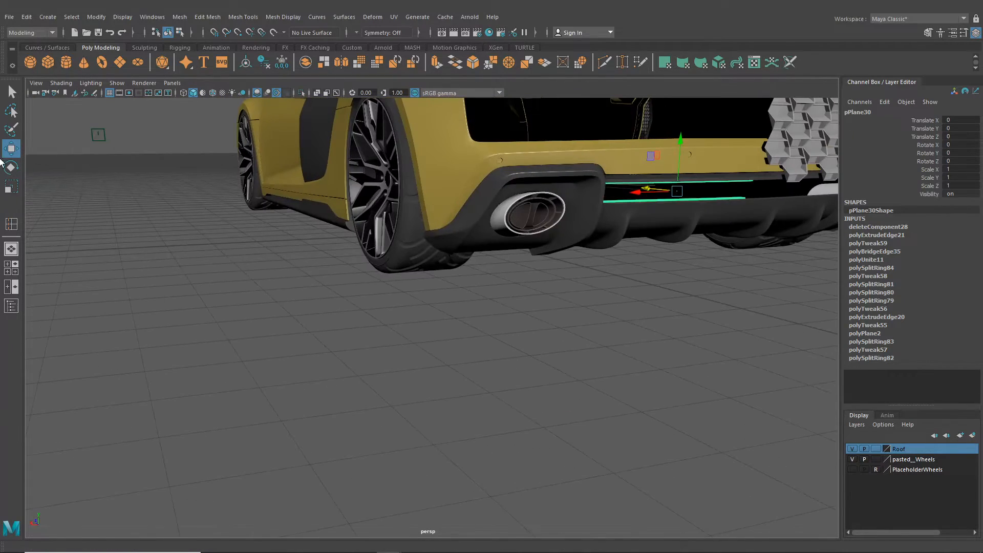
Create a polygon cube and place it behind the rear bumper at about Translate X 2.285 and Translate Z -10.283
click(54, 64)
alt+right_drag(425, 266, 394, 247)
alt+drag(394, 247, 444, 283)
drag(414, 238, 533, 404)
alt+right_drag(533, 404, 478, 377)
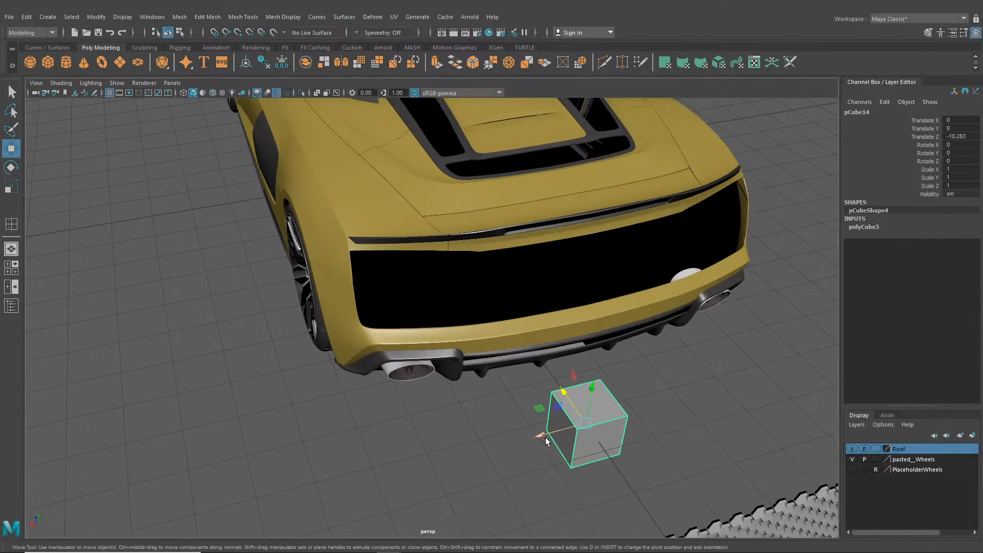
drag(546, 439, 417, 440)
Select the trim frame in the lower bumper opening and examine the edges at its outer end up close
alt+drag(416, 439, 404, 370)
alt+right_drag(404, 369, 427, 365)
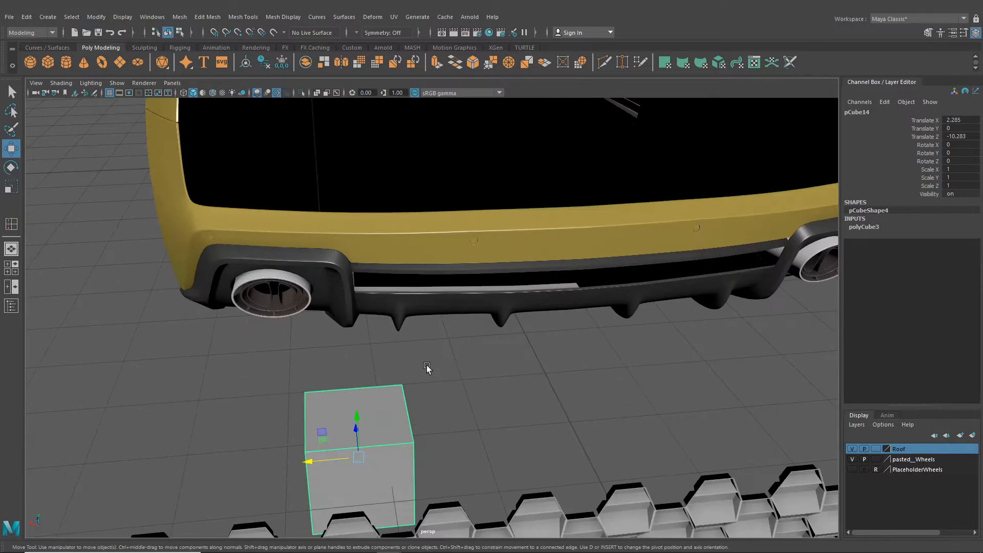
alt+middle_drag(476, 353, 446, 364)
alt+right_drag(446, 364, 421, 283)
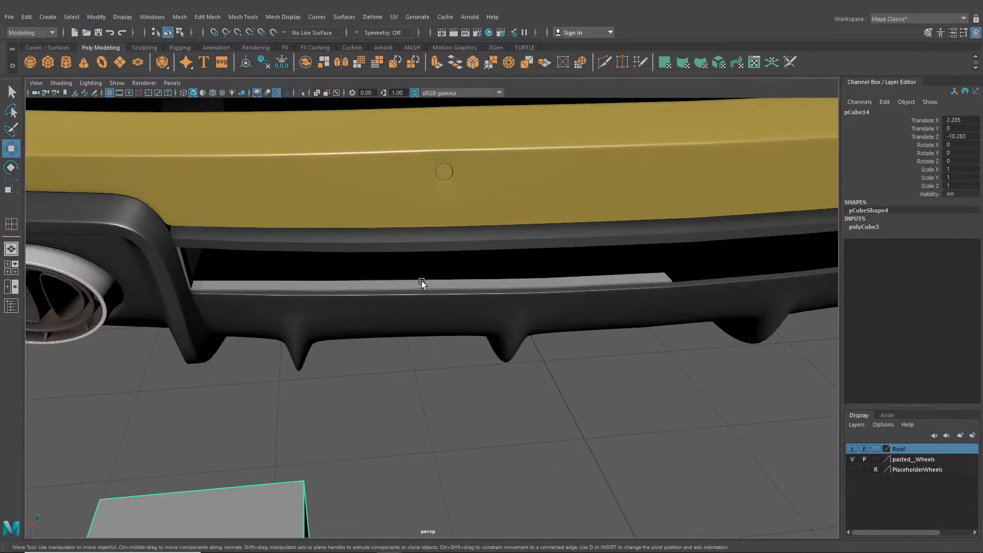
click(421, 283)
alt+middle_drag(487, 343, 535, 381)
alt+right_drag(536, 382, 524, 390)
alt+drag(476, 384, 432, 374)
alt+middle_drag(431, 374, 496, 412)
alt+right_drag(392, 381, 425, 384)
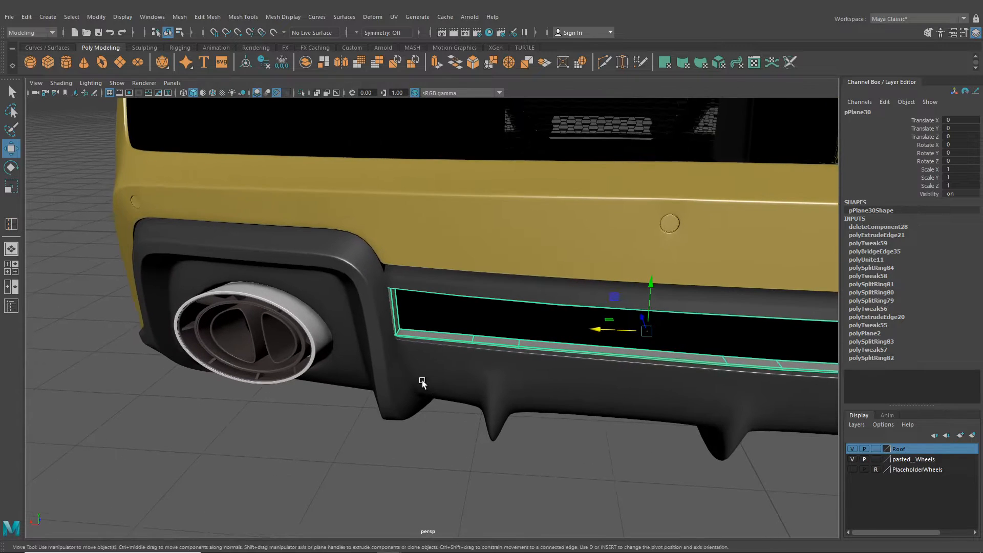
alt+middle_drag(425, 384, 399, 367)
alt+right_drag(379, 374, 419, 404)
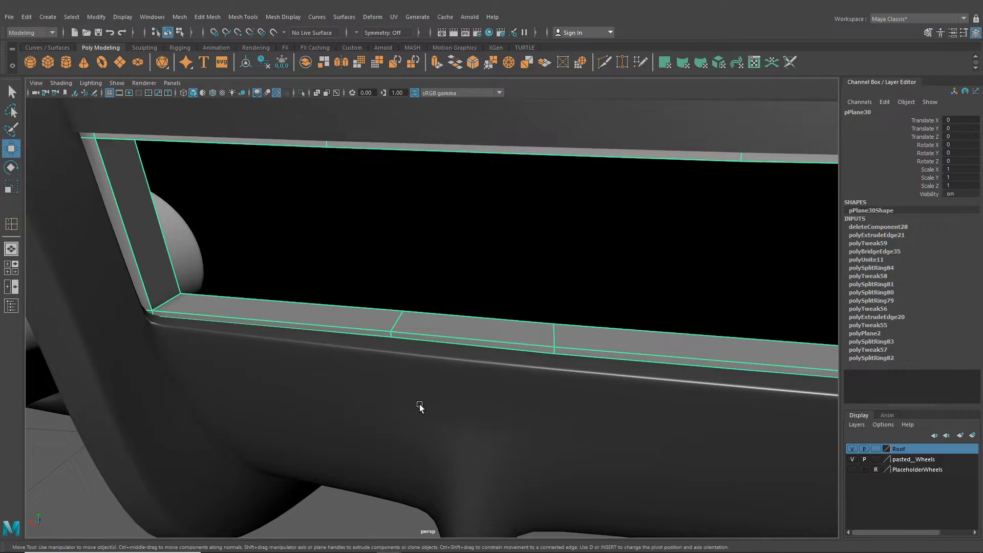
Isolate the selected bumper trim frame in the viewport
click(194, 16)
mouse_move(243, 16)
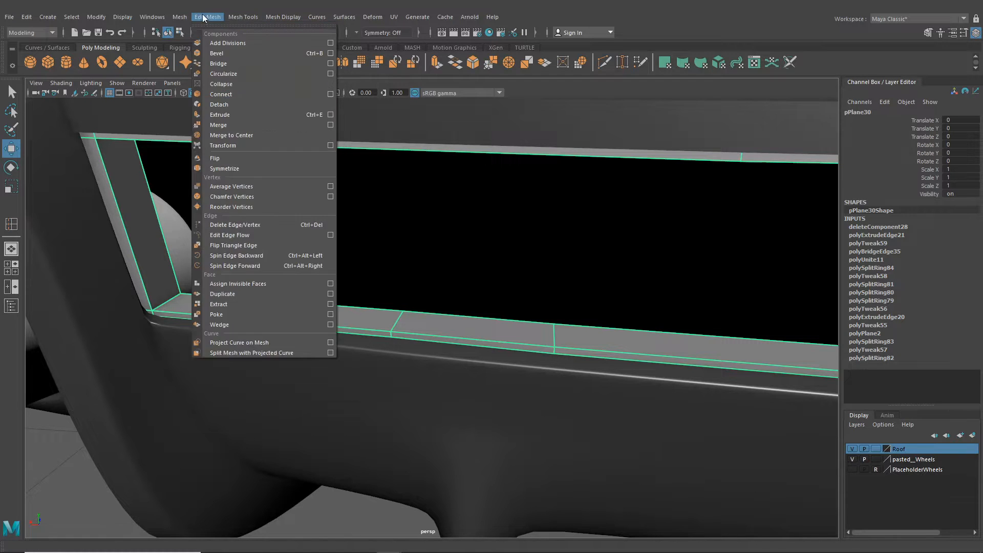
click(203, 16)
click(180, 33)
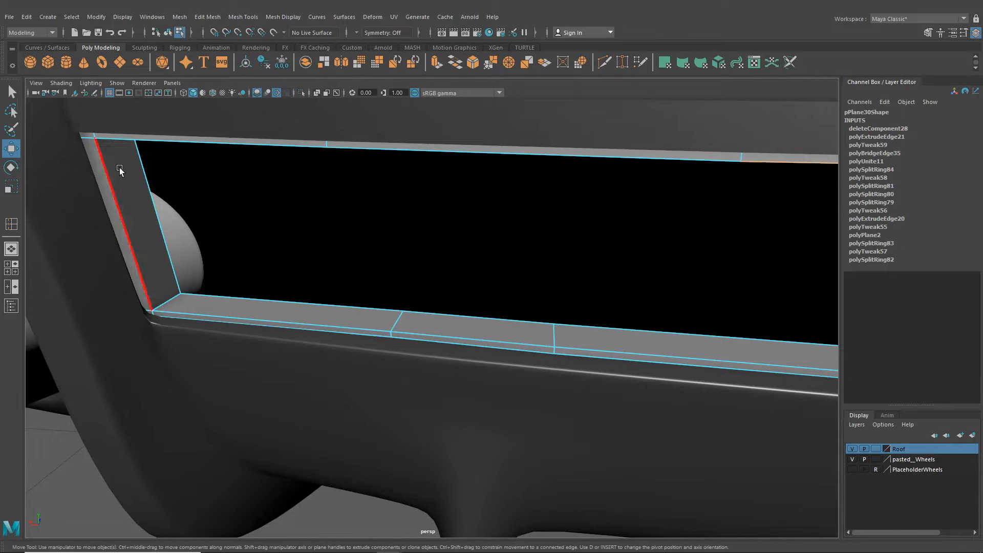
click(119, 168)
click(168, 33)
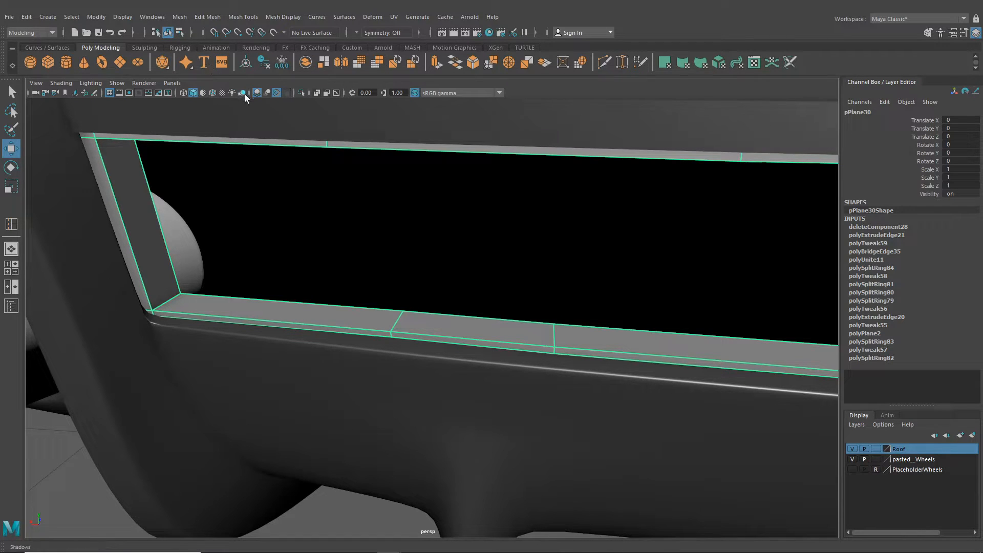
click(301, 93)
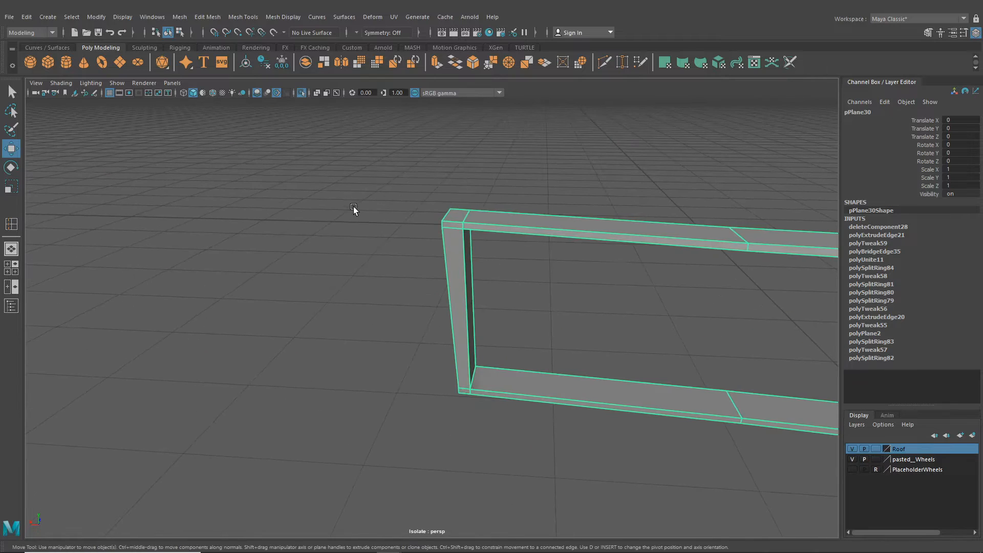
scroll(354, 206, up, 3)
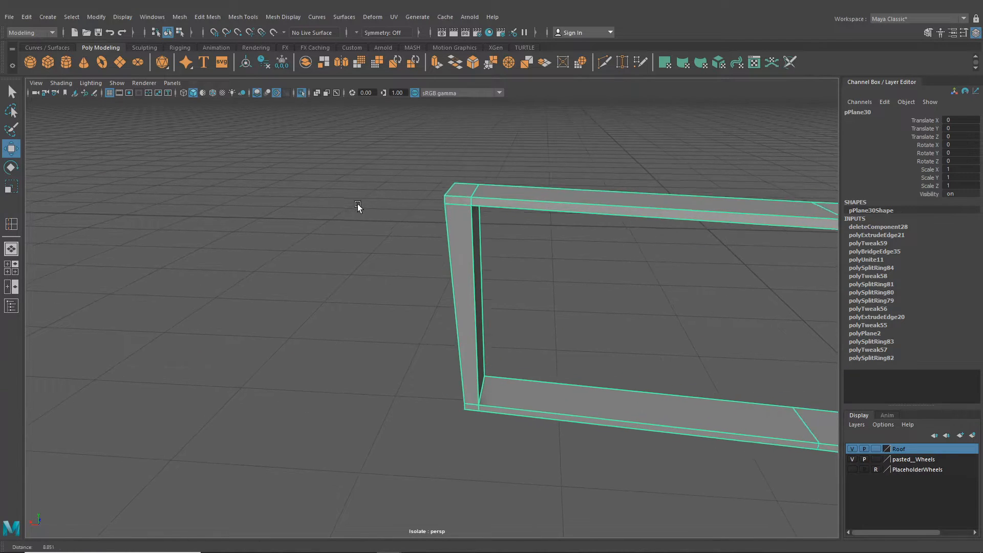
Cut diagonal edges across the upper and lower corners of the trim frame's end with the Multi-Cut tool
click(603, 63)
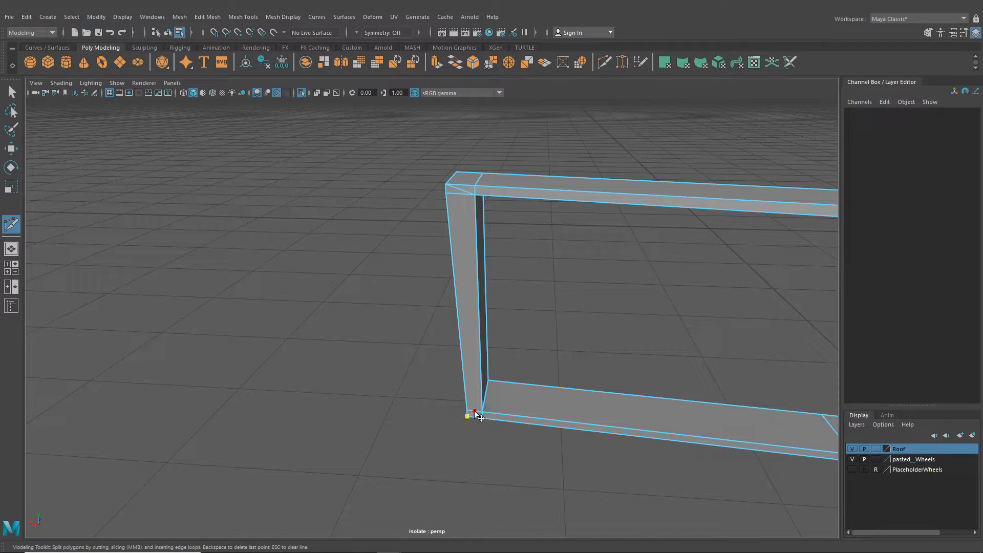
alt+right_drag(471, 410, 342, 199)
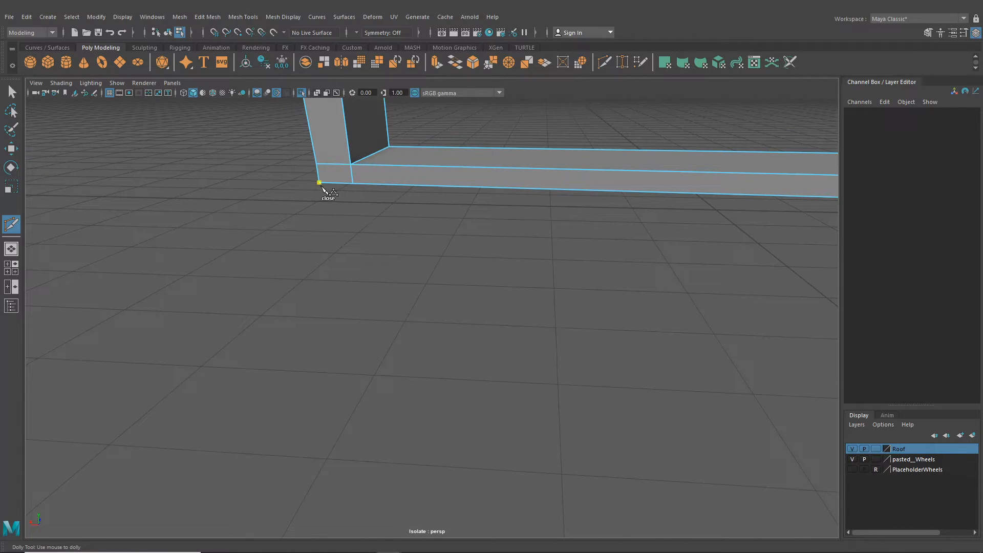
right_click(354, 172)
click(11, 92)
Delete the redundant straight edges at the upper and lower corners of the frame's end, and return to object selection
alt+drag(389, 205, 536, 238)
alt+middle_drag(535, 238, 325, 314)
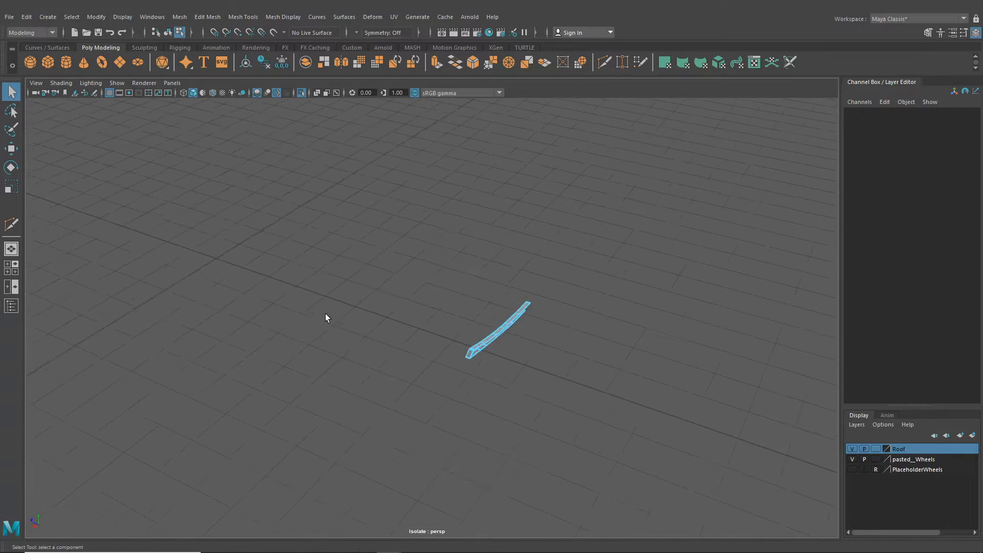
alt+drag(325, 315, 517, 285)
alt+middle_drag(517, 285, 484, 302)
alt+right_drag(485, 303, 439, 315)
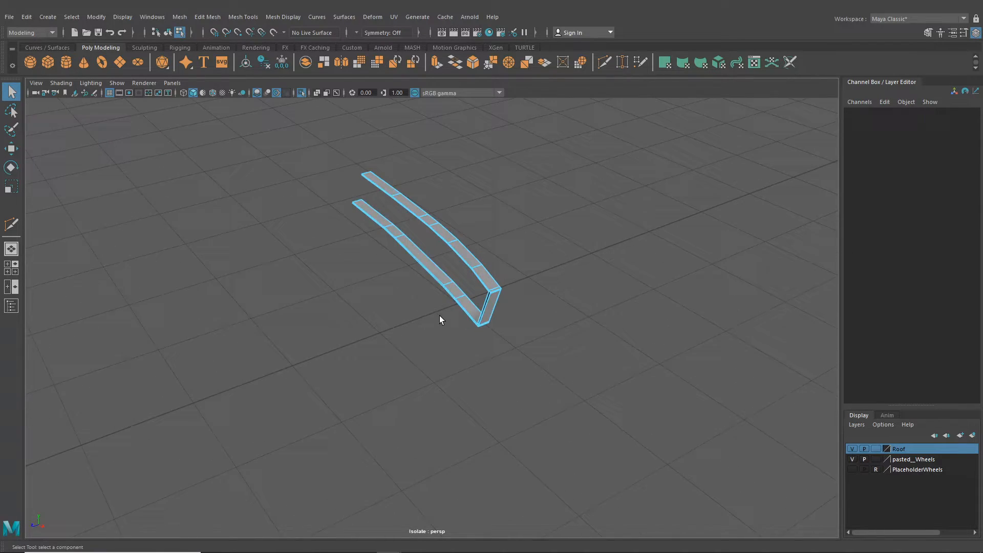
scroll(441, 316, up, 3)
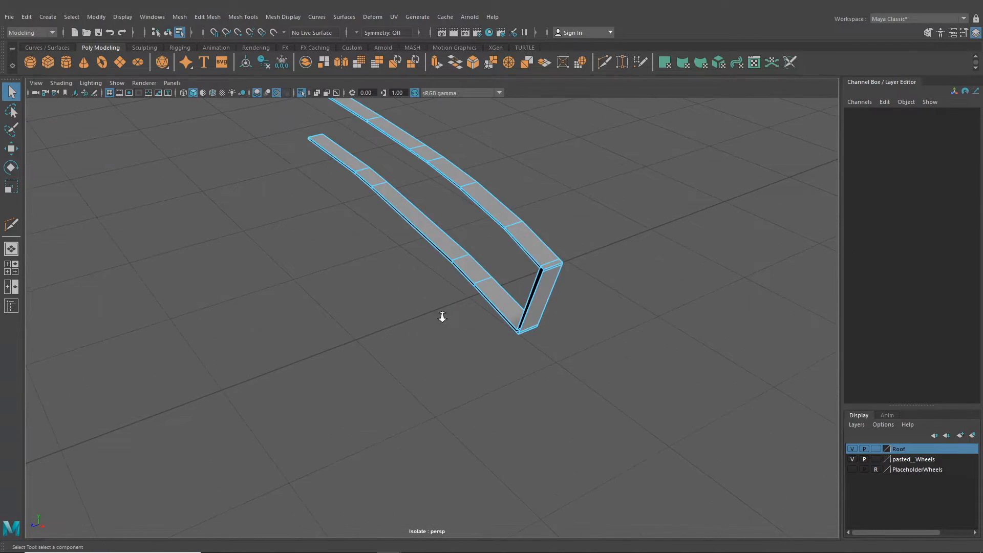
alt+drag(441, 316, 345, 312)
alt+middle_drag(345, 312, 457, 292)
scroll(456, 292, up, 3)
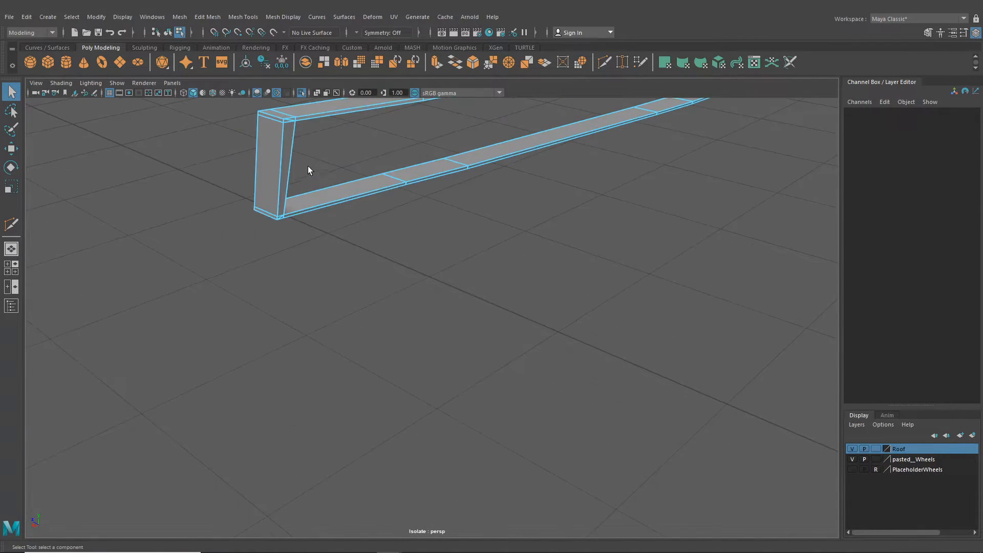
right_drag(281, 121, 275, 108)
alt+middle_drag(274, 108, 325, 189)
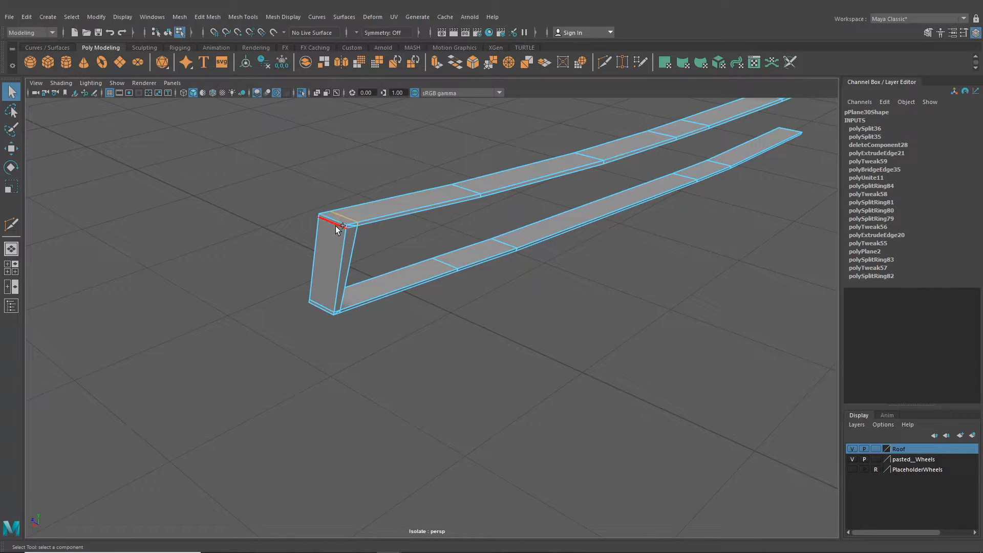
shift+click(336, 226)
shift+click(324, 305)
alt+drag(322, 305, 298, 285)
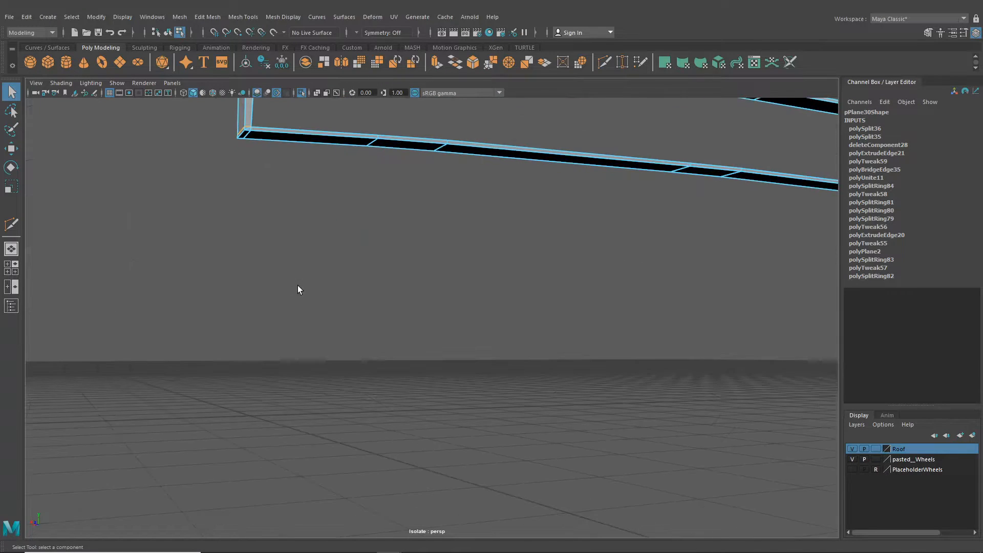
mouse_move(300, 289)
alt+middle_down()
mouse_move(355, 309)
mouse_move(281, 286)
alt+middle_up()
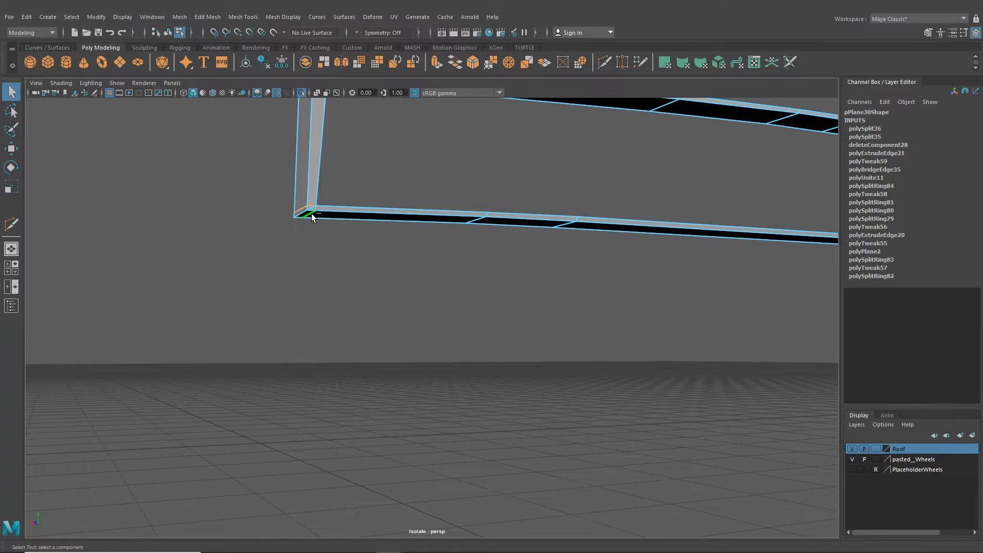
alt+middle_drag(312, 217, 368, 327)
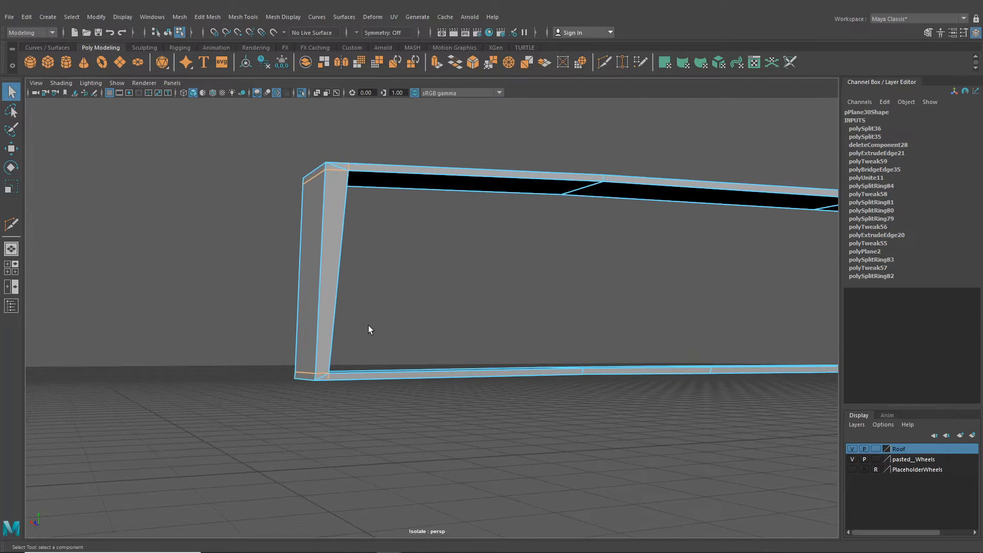
key(Delete)
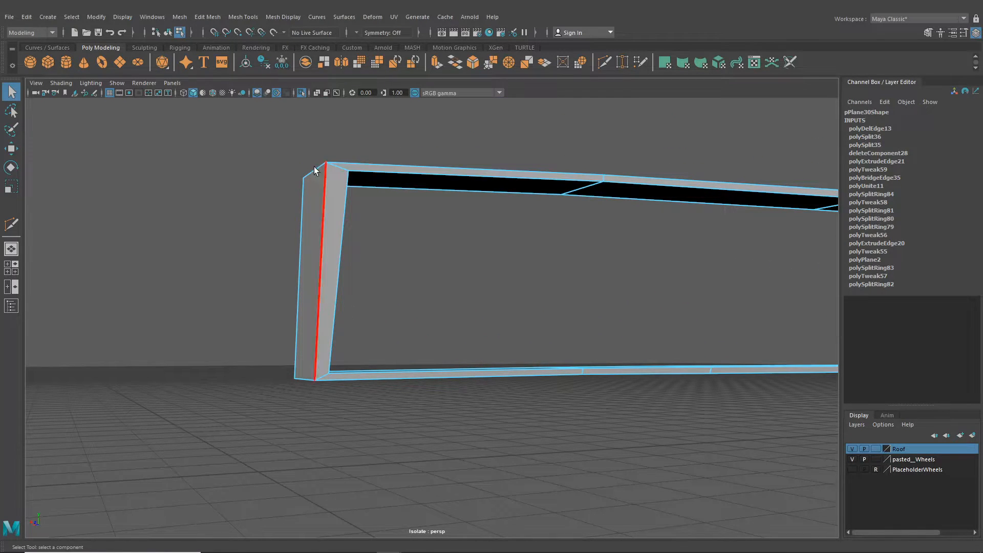
click(167, 32)
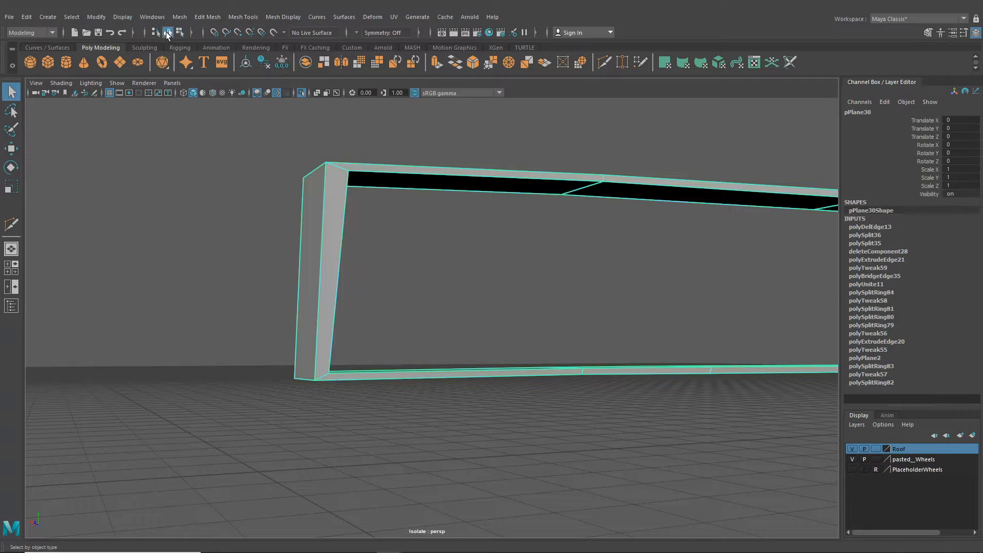
Exit isolation and insert two supporting edge loops running along the trim frame close to its front edge, checking the smoothed shape
click(301, 92)
alt+drag(366, 183, 239, 233)
click(240, 17)
click(262, 95)
key(3)
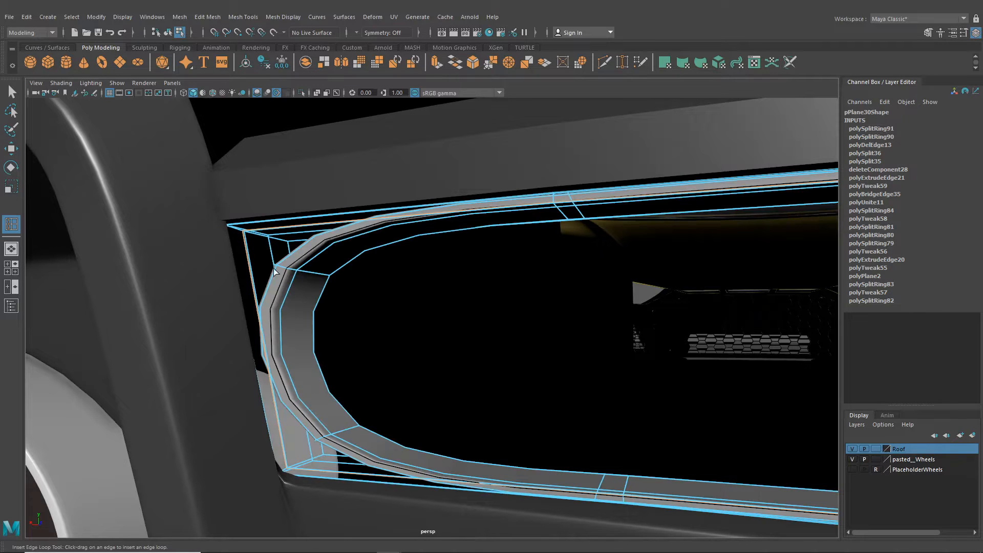
key(1)
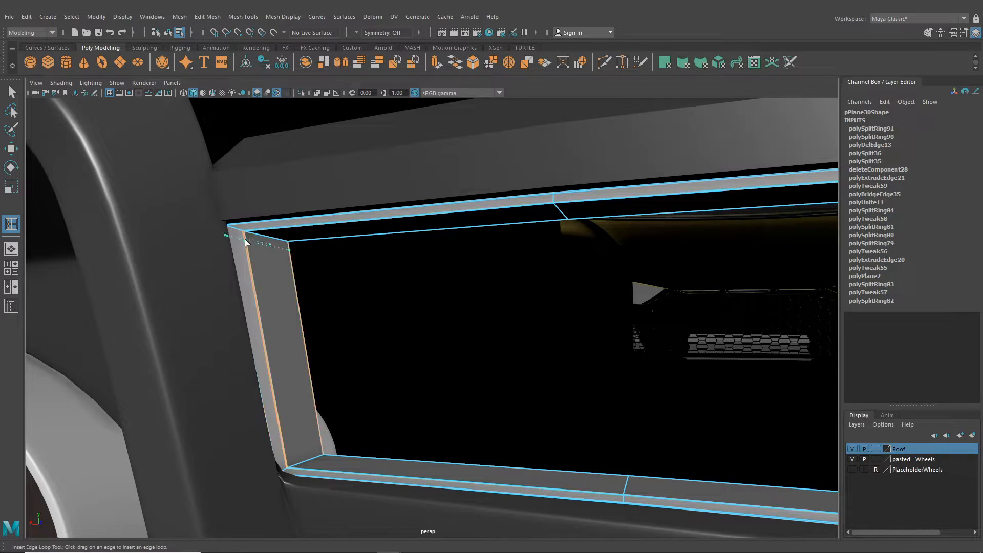
Insert edge loops across the frame's vertical end piece, close to its upper and lower corners, and preview the smoothing
drag(241, 236, 241, 236)
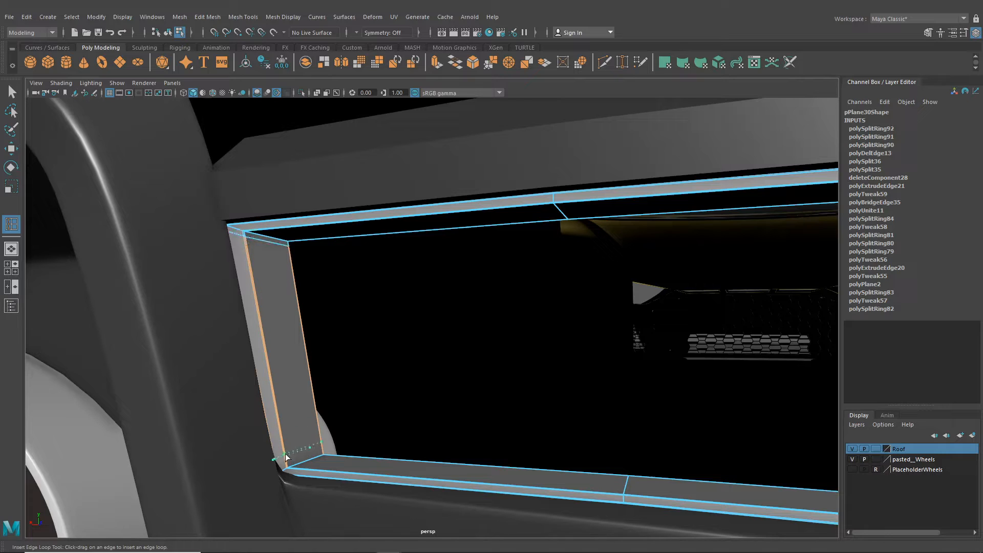
drag(287, 464, 287, 464)
key(3)
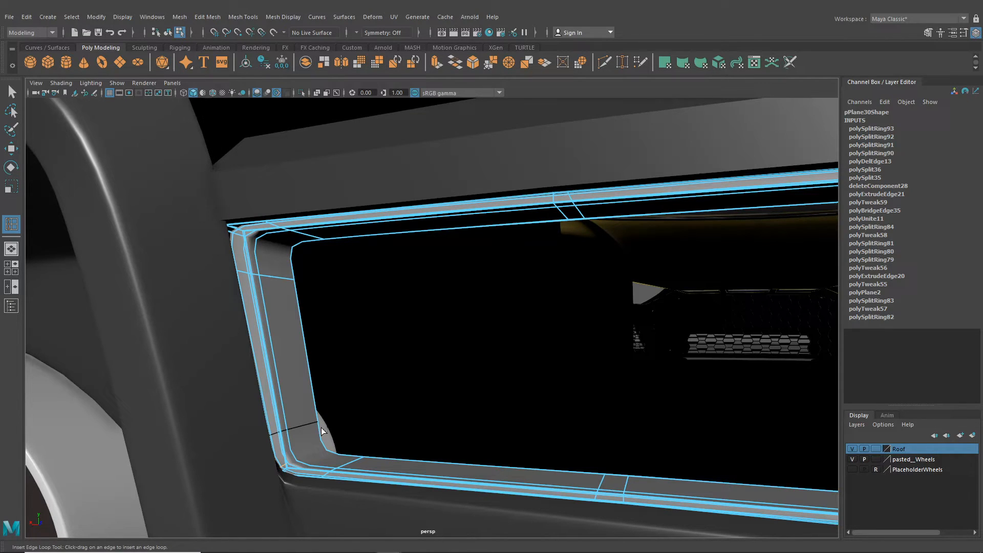
Insert edge loops across the frame's upper and lower rails right beside the end corners, and return to object selection
key(1)
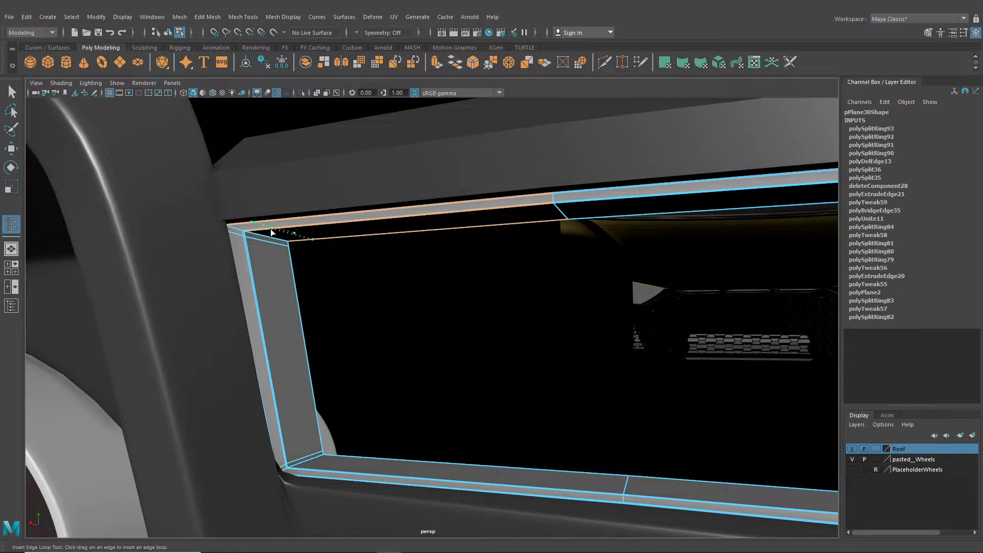
click(257, 233)
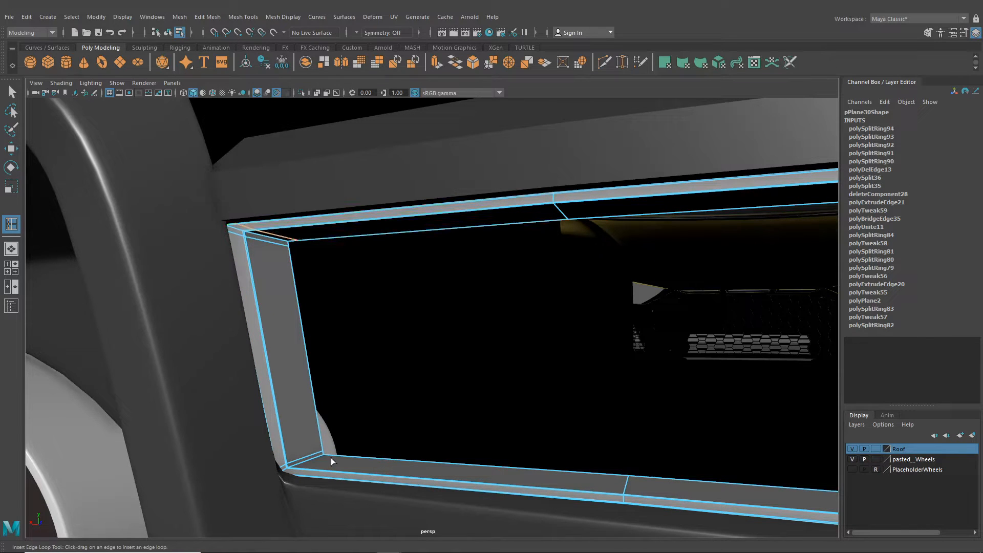
click(296, 469)
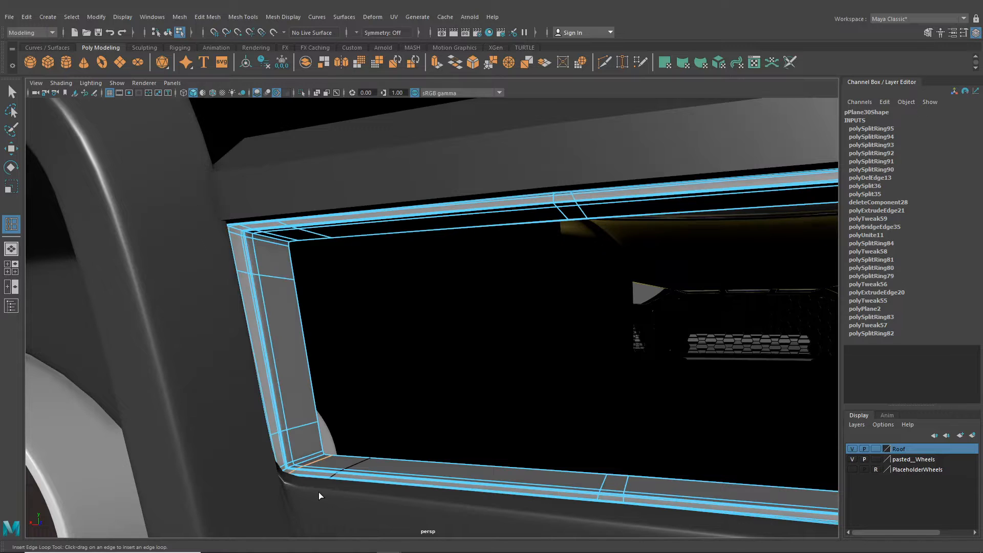
click(169, 32)
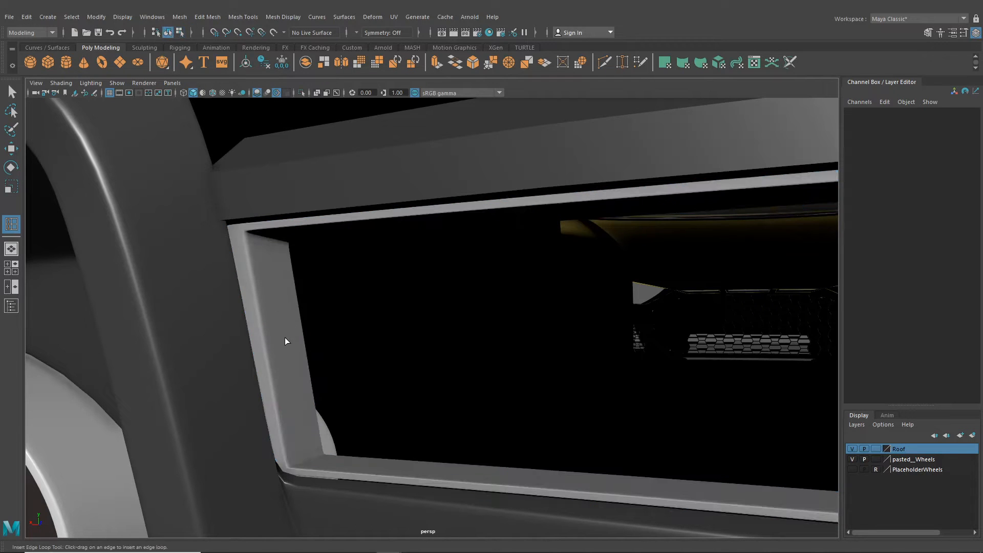
alt+drag(286, 341, 317, 370)
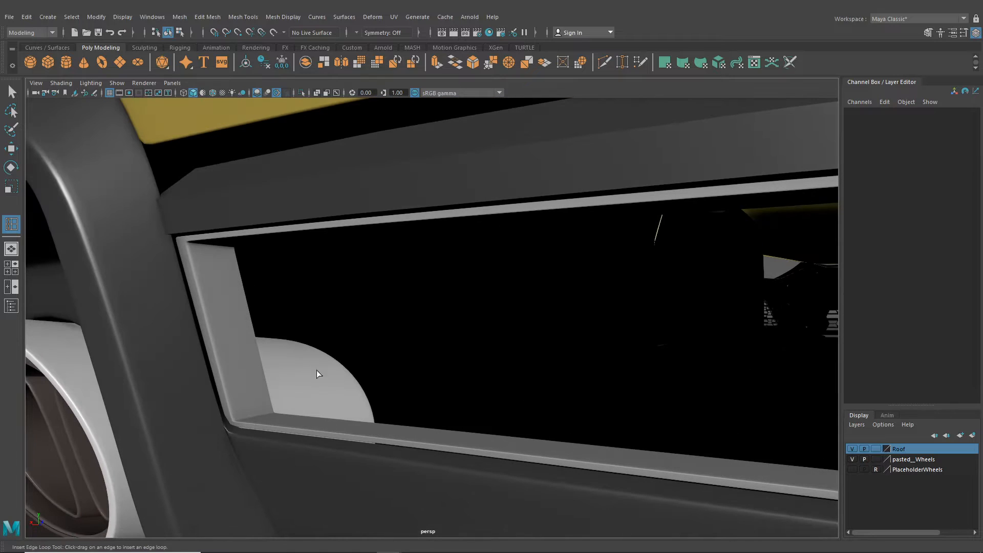
click(256, 423)
right_drag(243, 380, 209, 266)
alt+drag(246, 358, 192, 339)
click(267, 406)
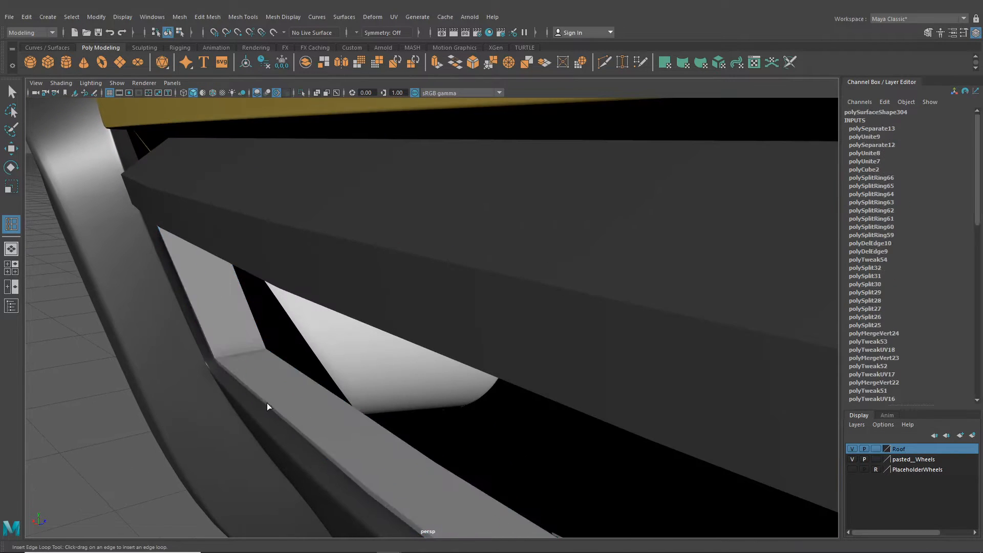
click(168, 32)
click(168, 32)
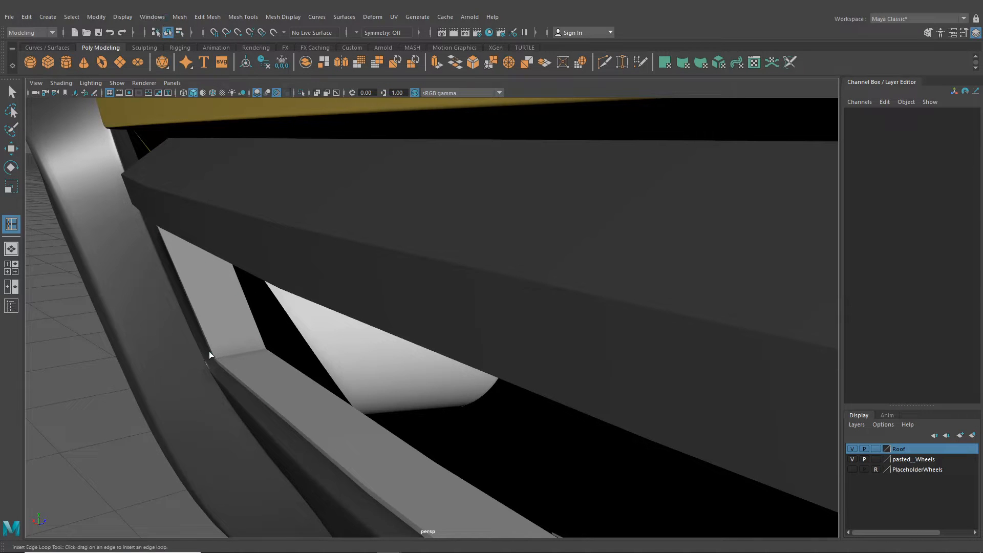
click(217, 342)
alt+drag(220, 340, 66, 157)
Select the vertices along the outer edge of the trim frame's lower rail, from the end corner to the car's centre
click(12, 93)
alt+drag(287, 287, 219, 268)
click(218, 355)
click(414, 361)
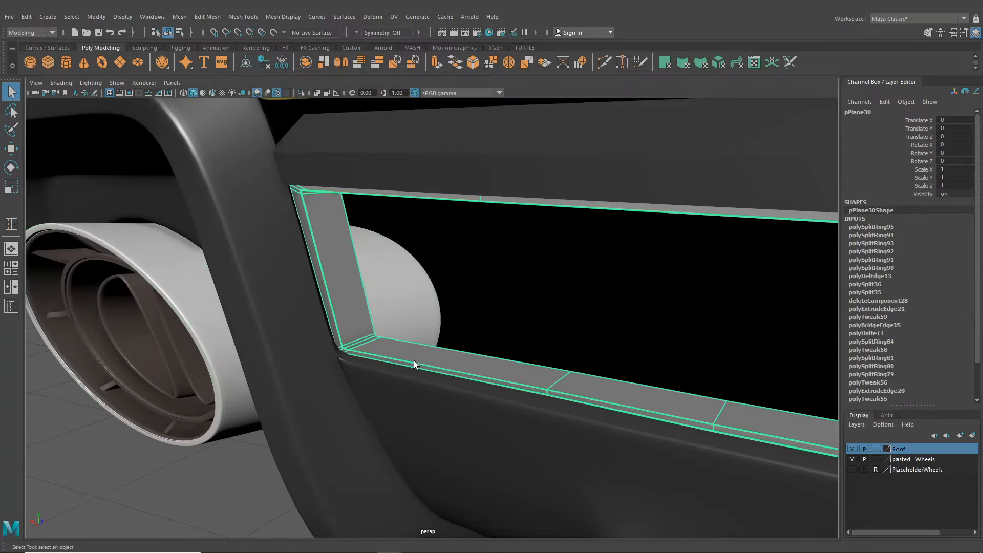
right_drag(407, 357, 356, 260)
alt+drag(361, 302, 333, 320)
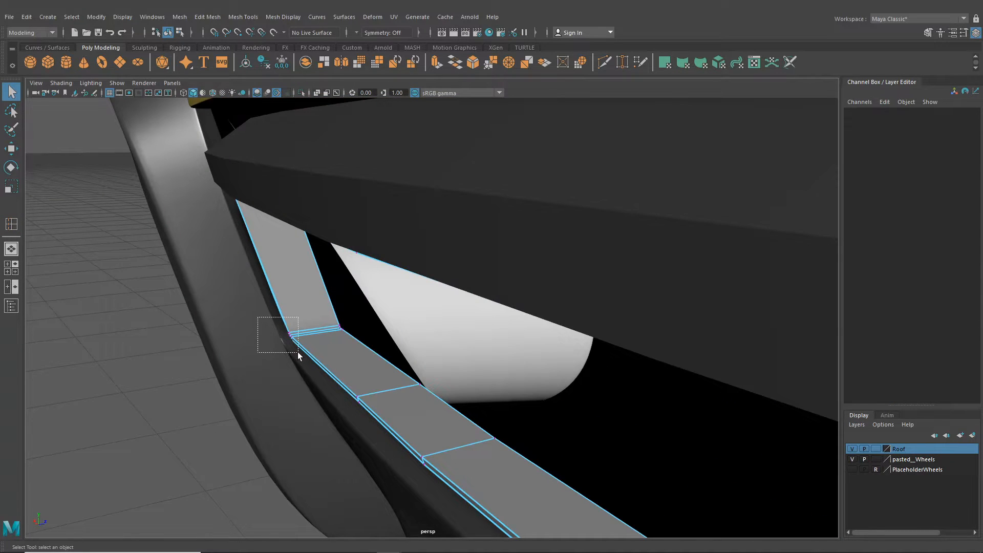
drag(297, 351, 298, 353)
shift+drag(352, 391, 365, 404)
alt+drag(453, 482, 356, 314)
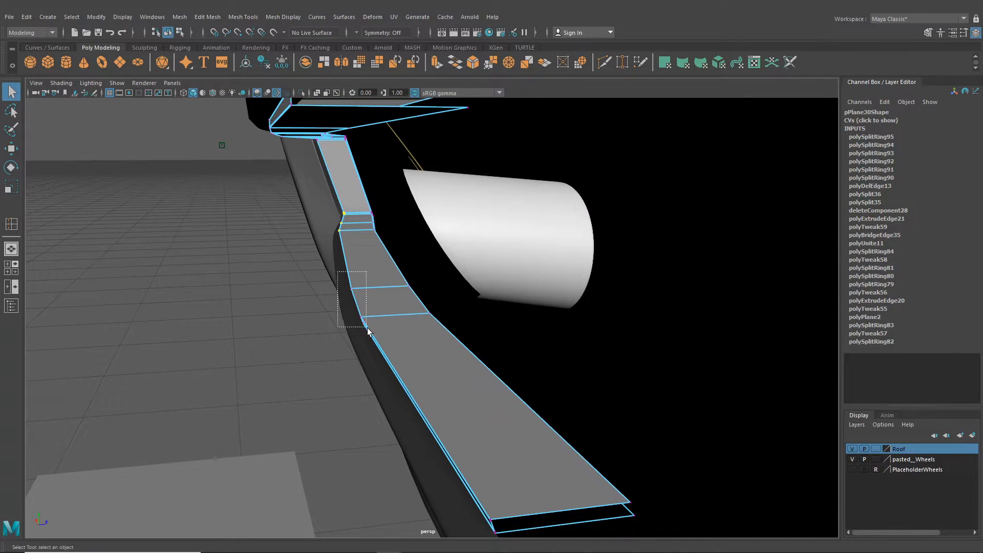
alt+drag(482, 469, 468, 467)
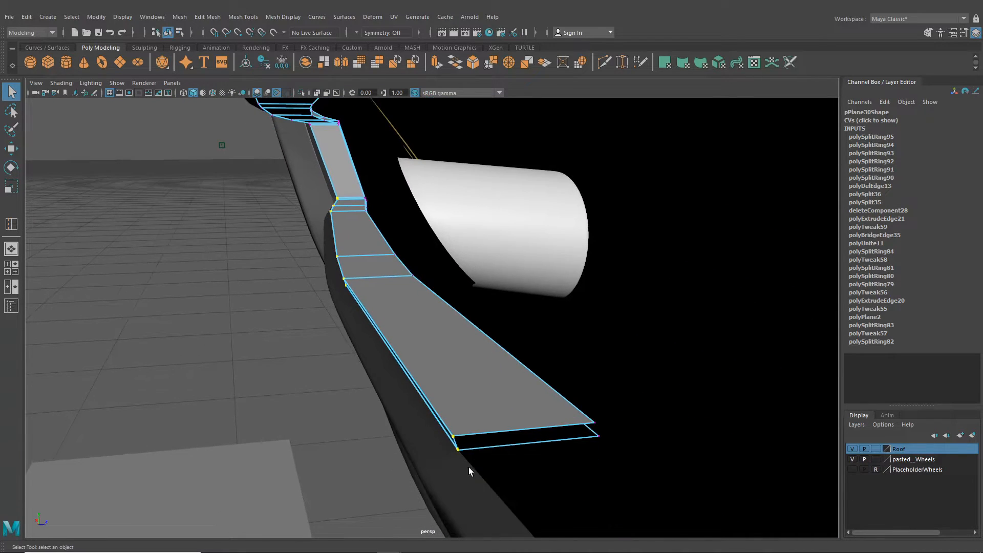
Nudge the selected lower rail vertices slightly outward toward the bumper surface, and show the frame in smooth preview
click(15, 150)
drag(403, 239, 396, 239)
alt+middle_drag(367, 243, 367, 247)
alt+drag(366, 249, 390, 318)
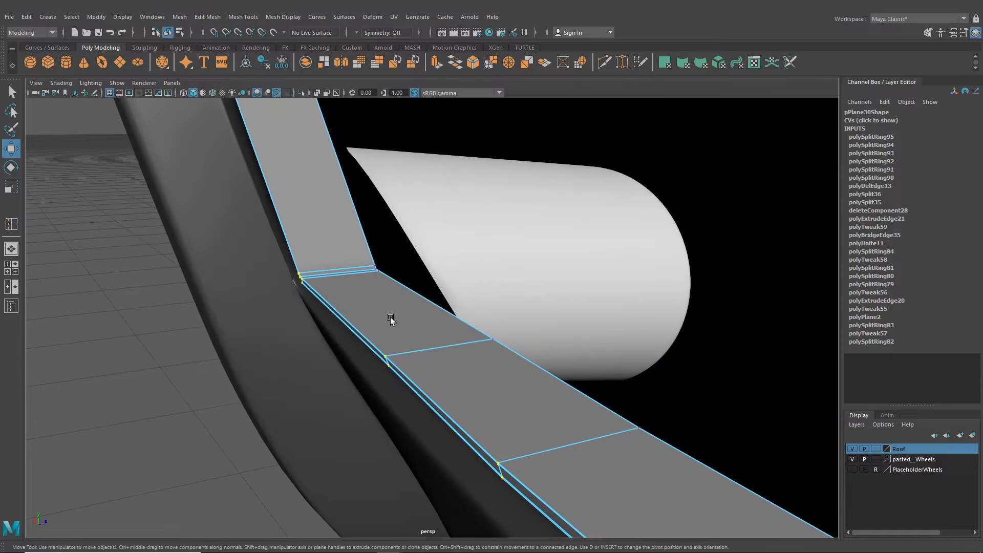
scroll(389, 321, down, 1)
alt+middle_drag(389, 321, 413, 356)
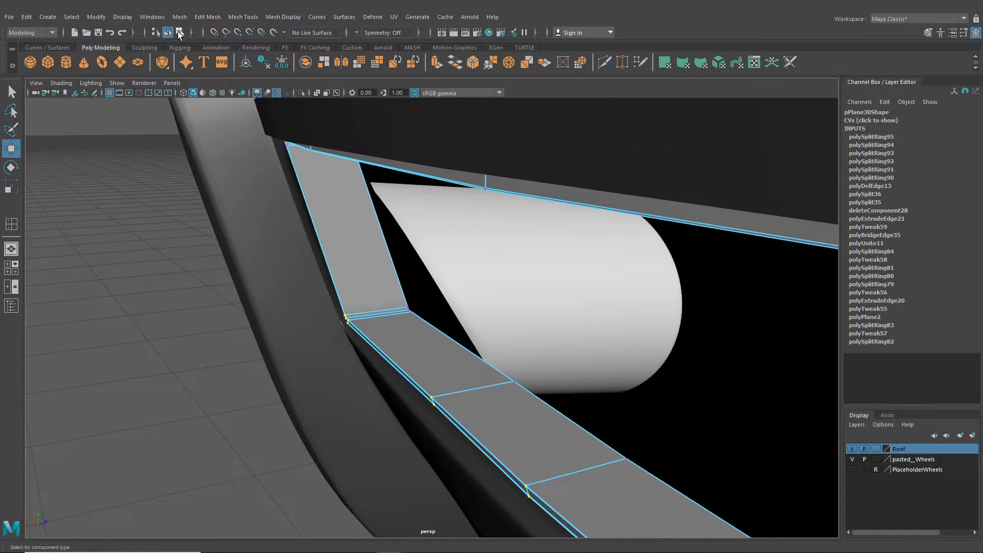
click(168, 32)
key(3)
click(150, 227)
Combine the trim frame and the grey cube behind the car into one mesh
scroll(150, 226, down, 3)
alt+drag(175, 231, 397, 314)
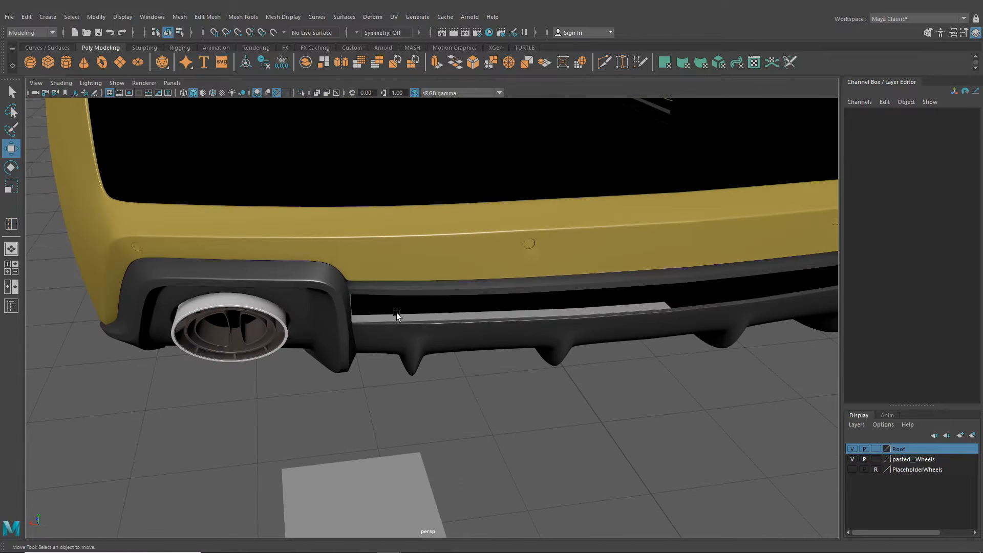
scroll(412, 343, up, 3)
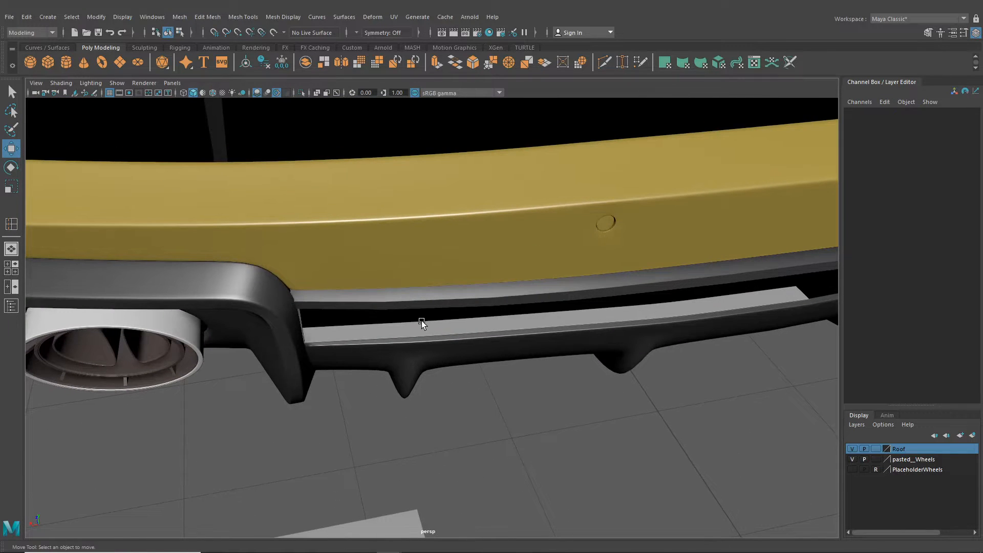
click(420, 326)
scroll(397, 313, down, 3)
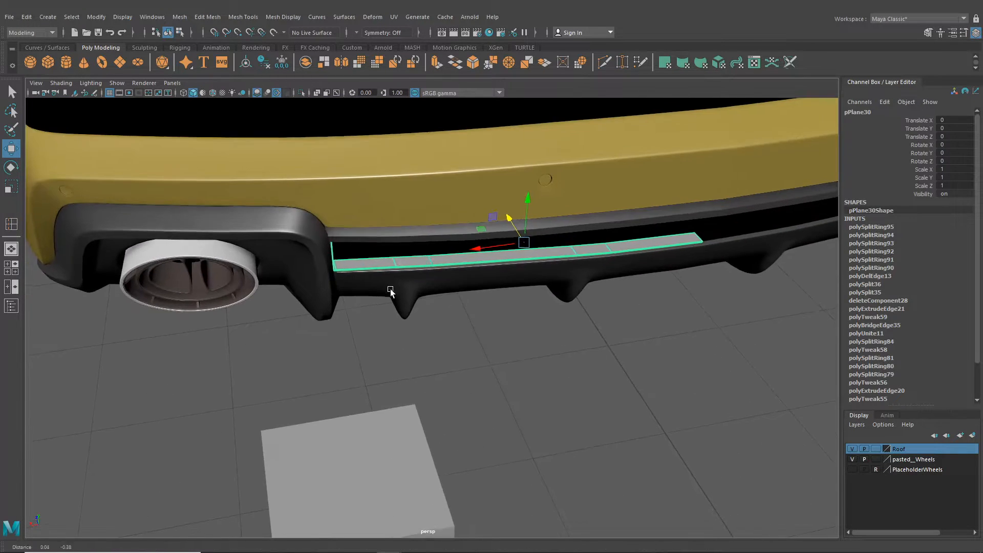
click(393, 417)
click(97, 17)
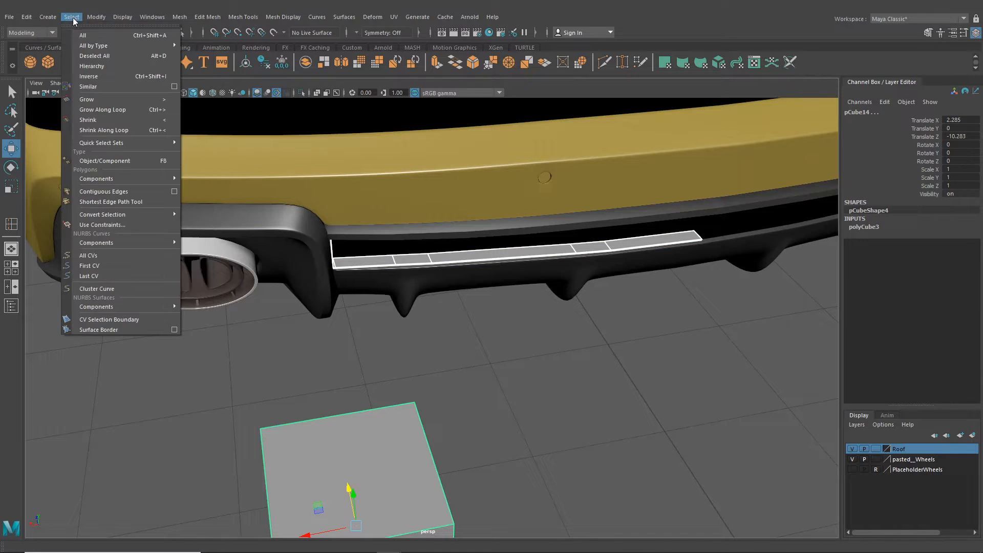
click(190, 54)
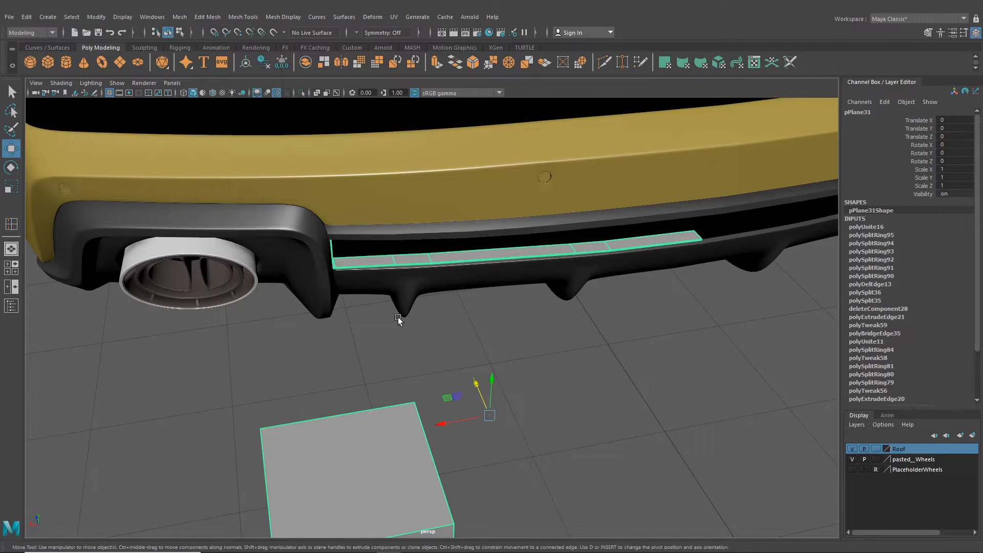
Separate the combined mesh back into the trim frame and the cube
click(429, 254)
click(177, 17)
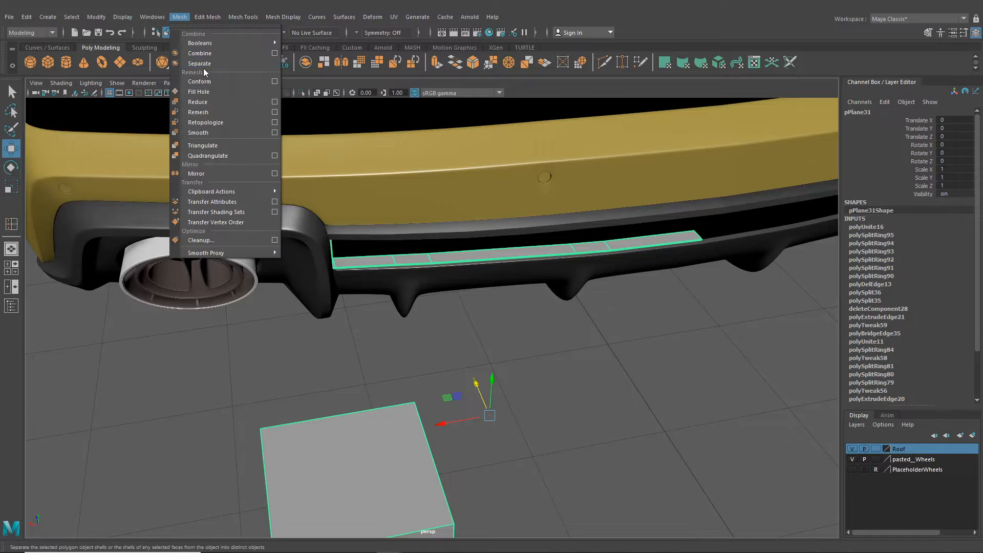
click(202, 64)
click(448, 293)
Duplicate the trim frame with Scale X -1 to mirror it onto the other half of the bumper opening
click(485, 252)
scroll(538, 309, down, 4)
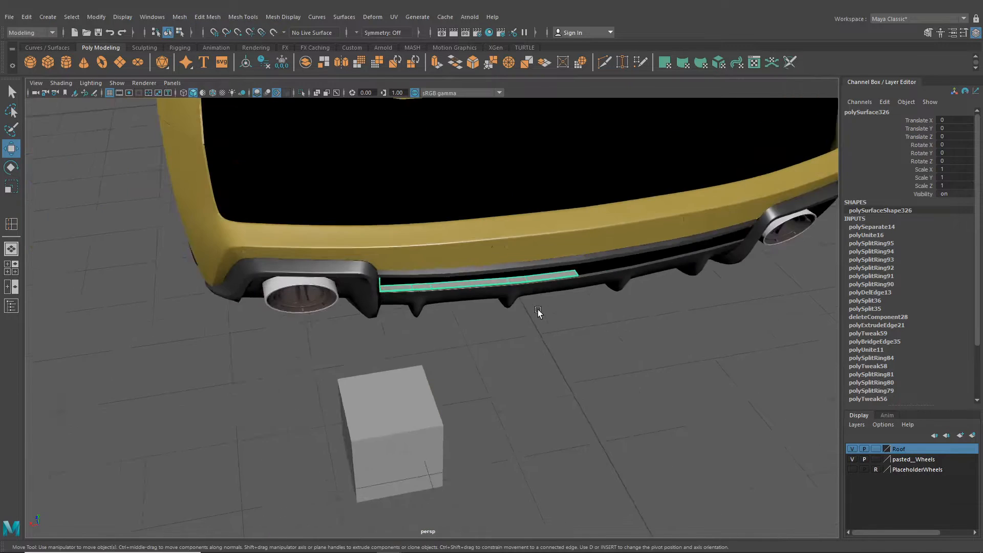
alt+middle_drag(538, 310, 511, 389)
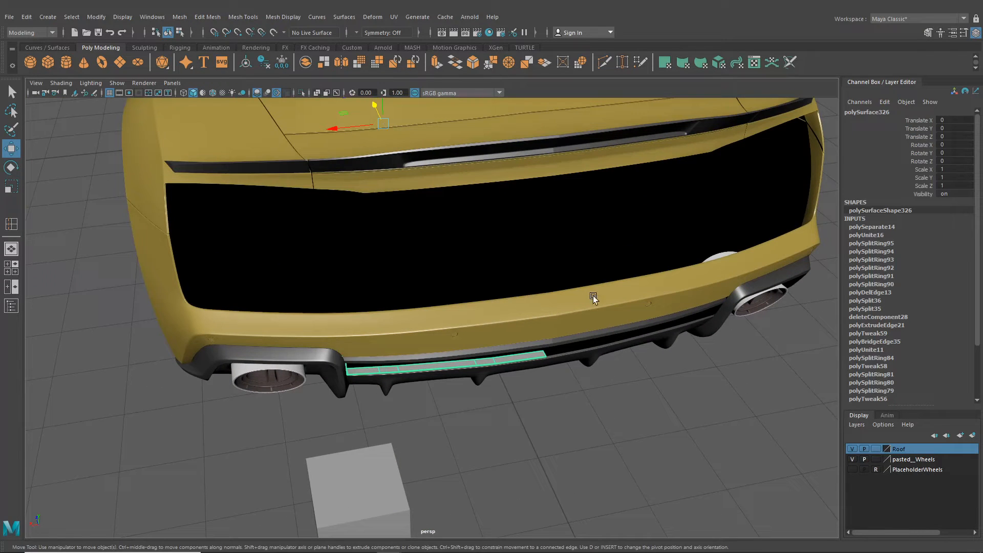
click(26, 17)
click(85, 177)
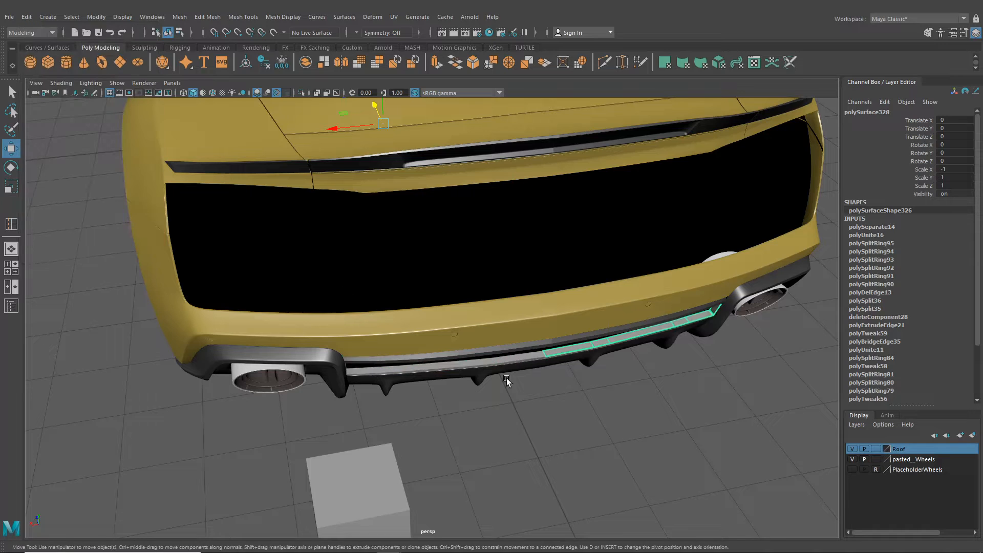
click(561, 431)
Examine both halves of the trim frame in the lower bumper opening from several angles
alt+drag(560, 431, 512, 279)
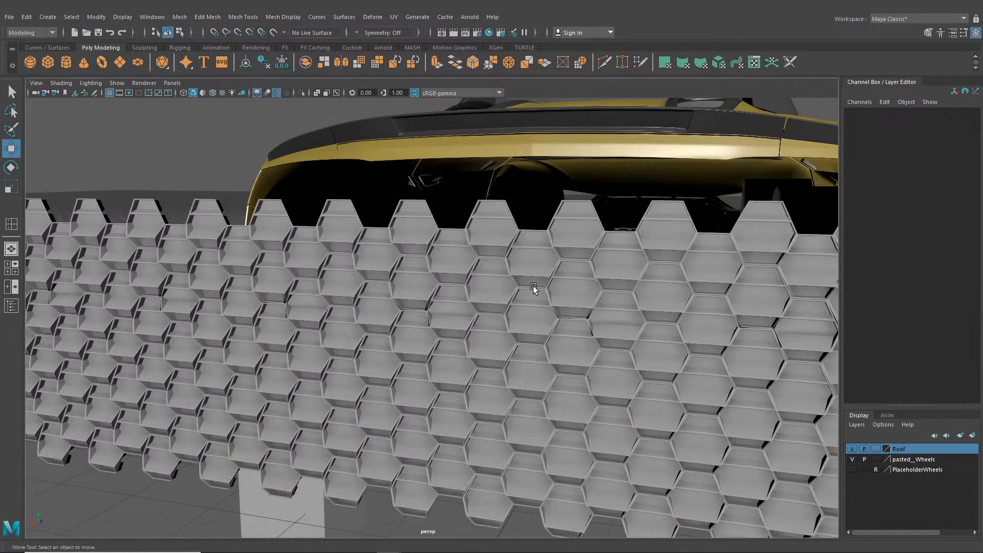
scroll(533, 288, up, 5)
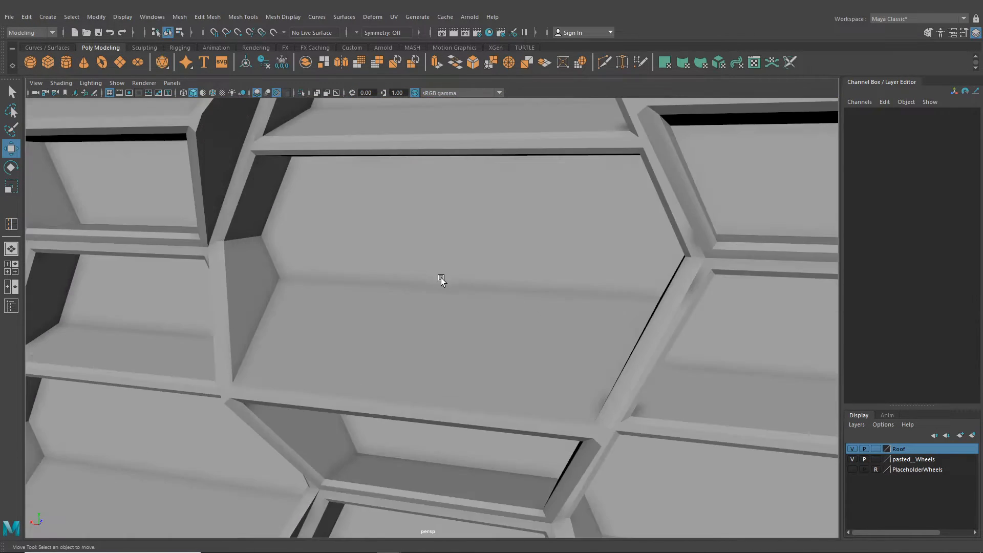
click(394, 340)
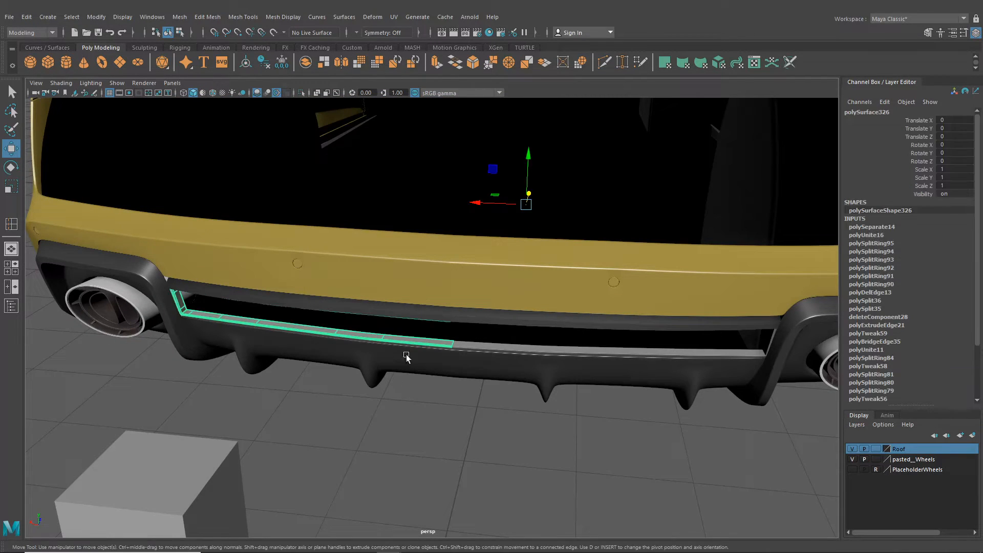
click(434, 407)
alt+drag(435, 408, 496, 376)
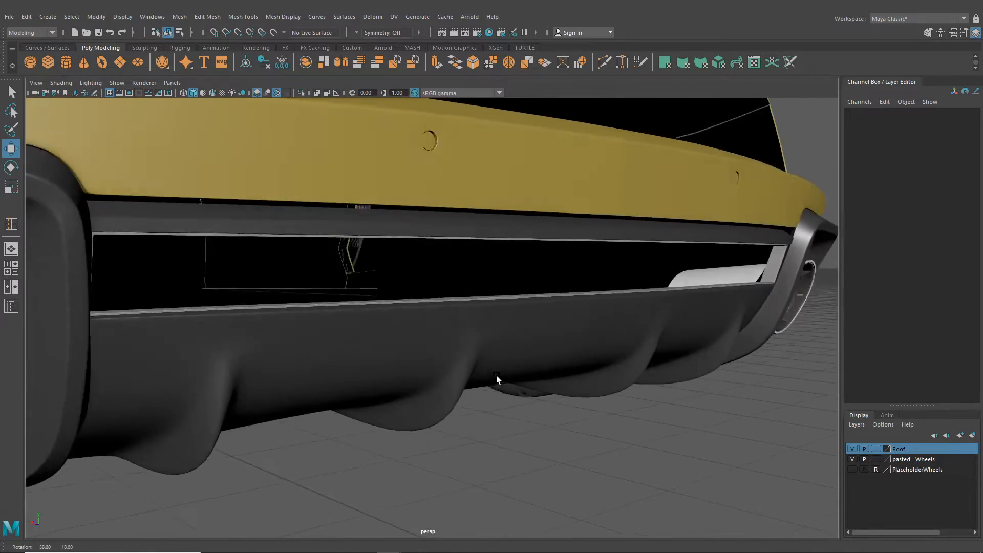
scroll(496, 376, down, 5)
alt+drag(458, 349, 380, 310)
scroll(432, 360, down, 6)
Duplicate the honeycomb grille panel behind the car and place the copy below the original at Translate Y -1.235
click(444, 364)
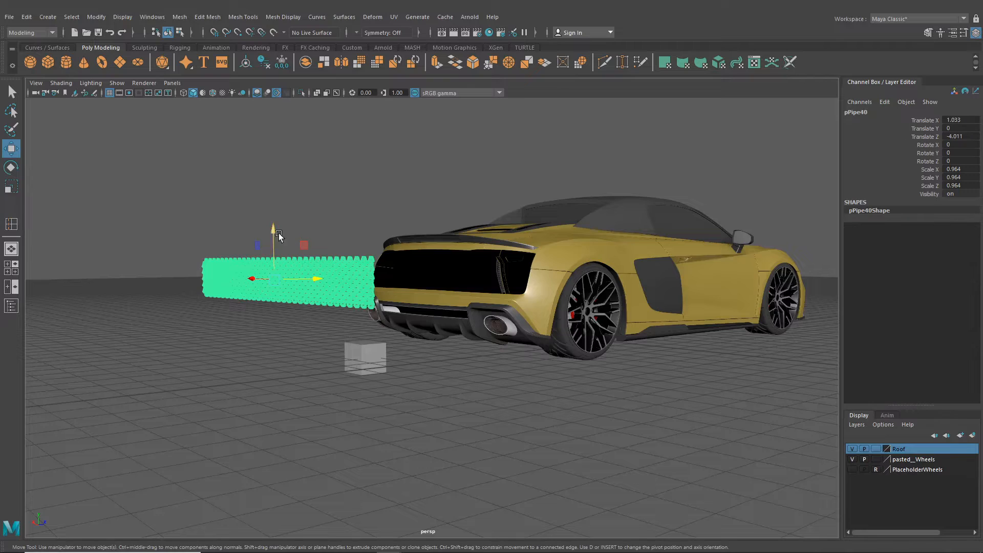
drag(269, 229, 484, 303)
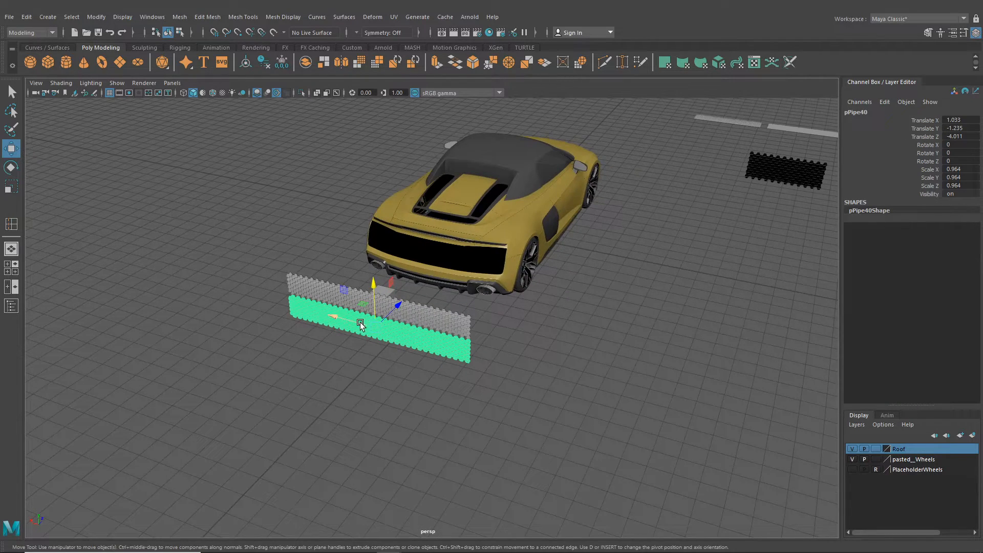
key(d)
mouse_move(333, 316)
mouse_down()
mouse_move(391, 340)
mouse_move(319, 317)
mouse_up()
key(ctrl+d)
Move the upper honeycomb panel far aside along the X axis, away from the lower panel
shift+click(318, 303)
drag(330, 297, 715, 384)
click(564, 385)
Move the remaining honeycomb panel forward into the lower bumper opening at Translate Z 1.263, and switch to the four-view layout
scroll(463, 379, up, 5)
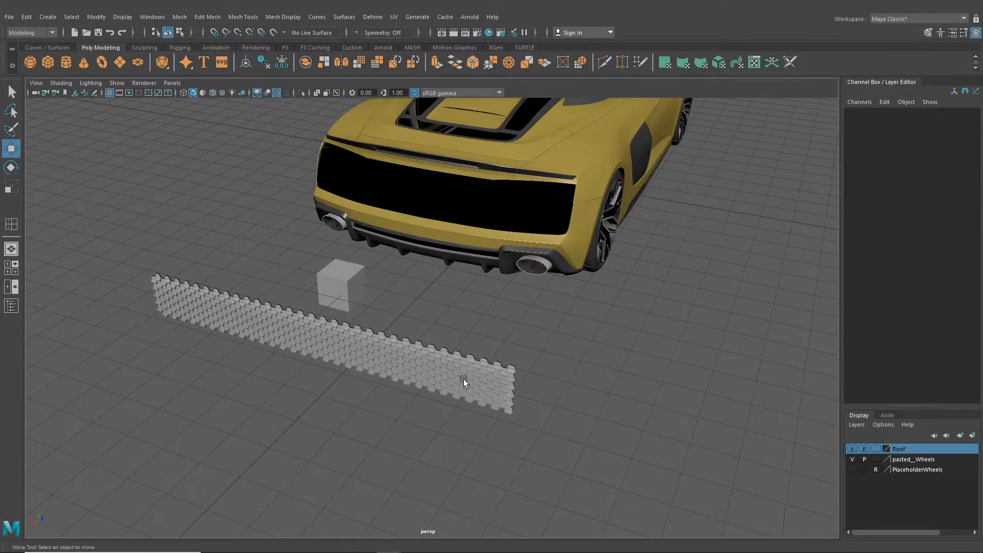
click(281, 326)
middle_drag(340, 315, 435, 225)
scroll(431, 247, up, 10)
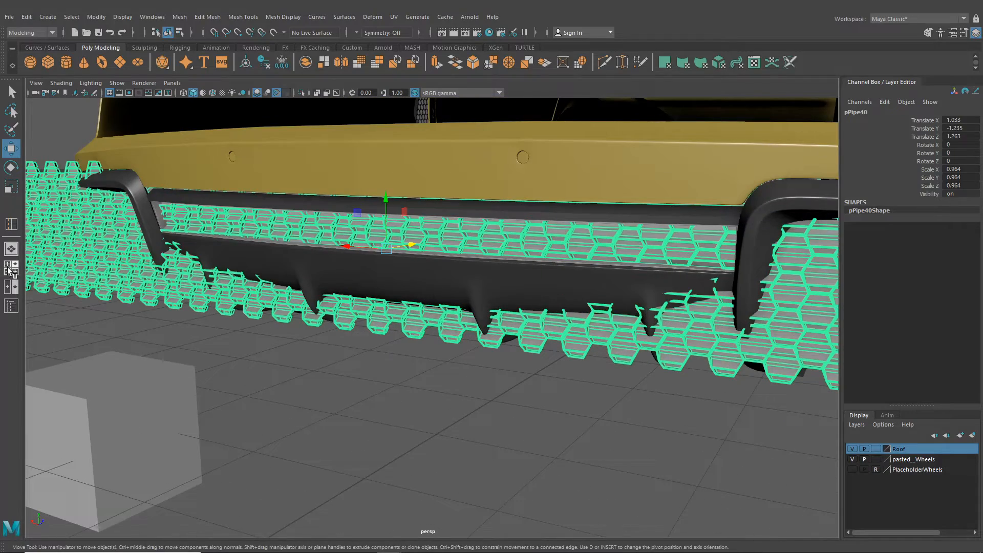
click(9, 269)
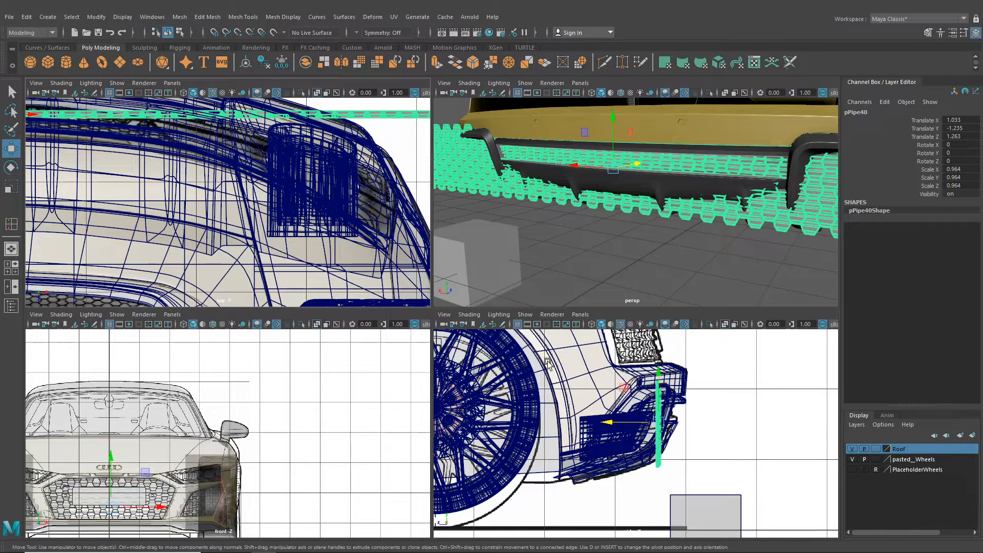
Raise the honeycomb panel in the lower bumper opening to Translate Y -1.198 so its cells line up with the narrow slot
alt+drag(656, 195, 645, 232)
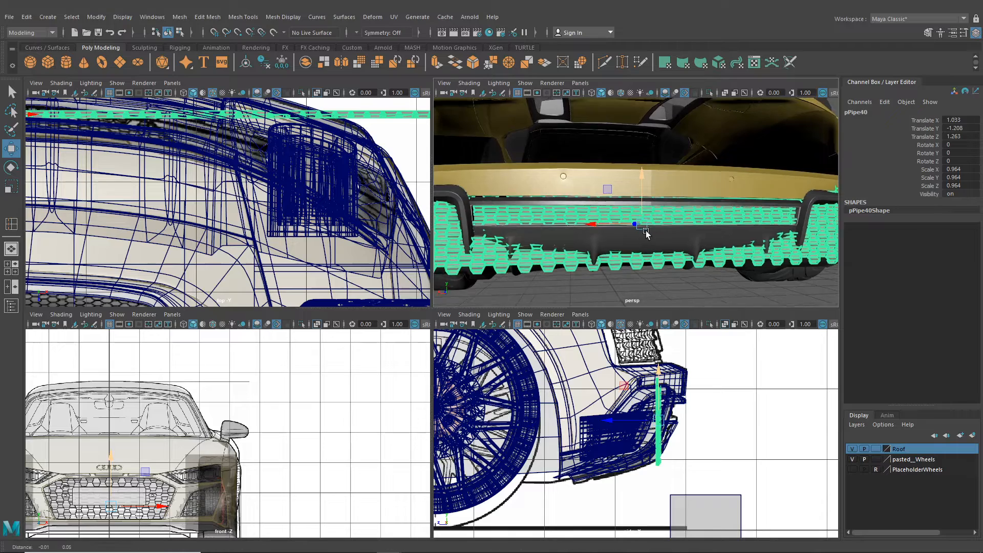
scroll(646, 233, up, 5)
alt+middle_drag(646, 243, 639, 225)
alt+drag(639, 225, 654, 221)
scroll(650, 223, down, 5)
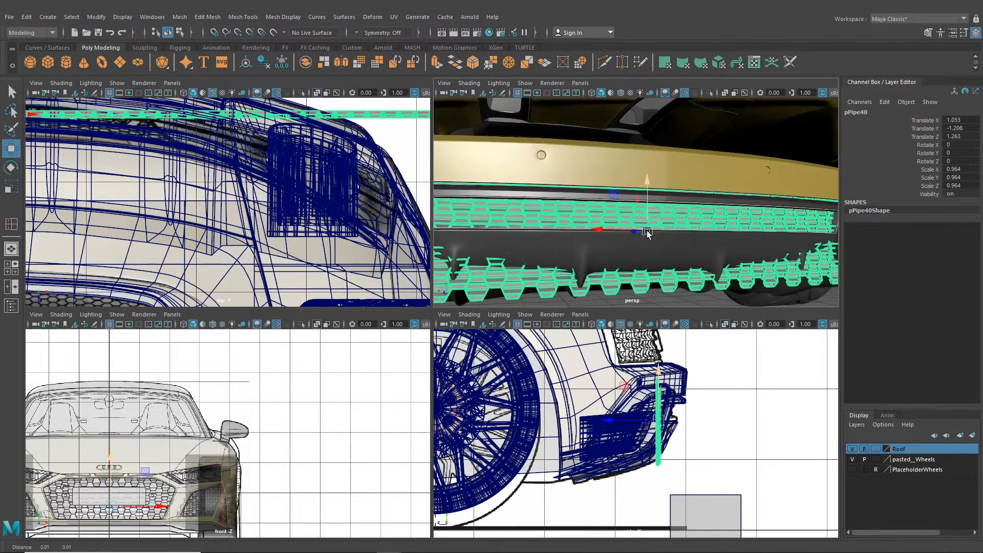
alt+middle_drag(646, 227, 639, 237)
scroll(641, 234, up, 3)
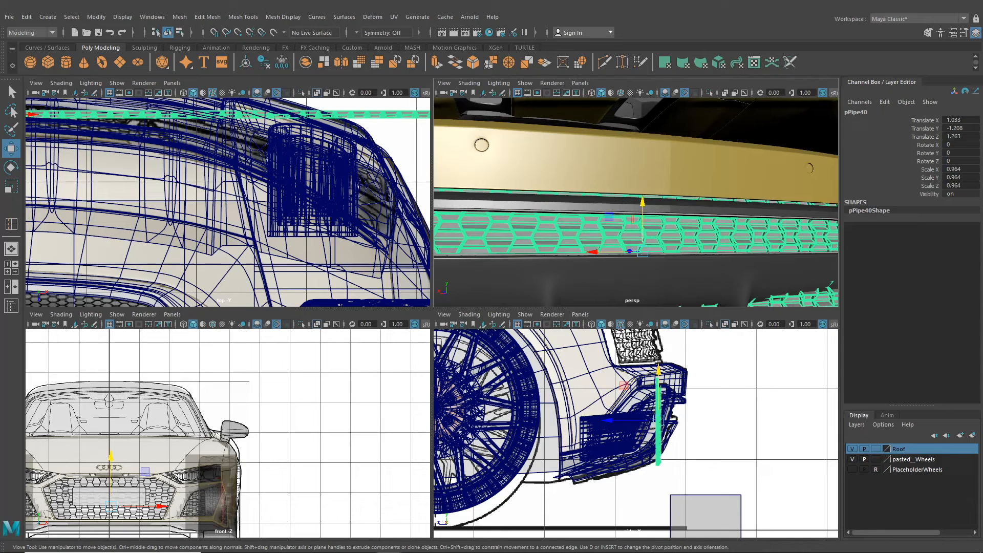
alt+drag(635, 234, 635, 219)
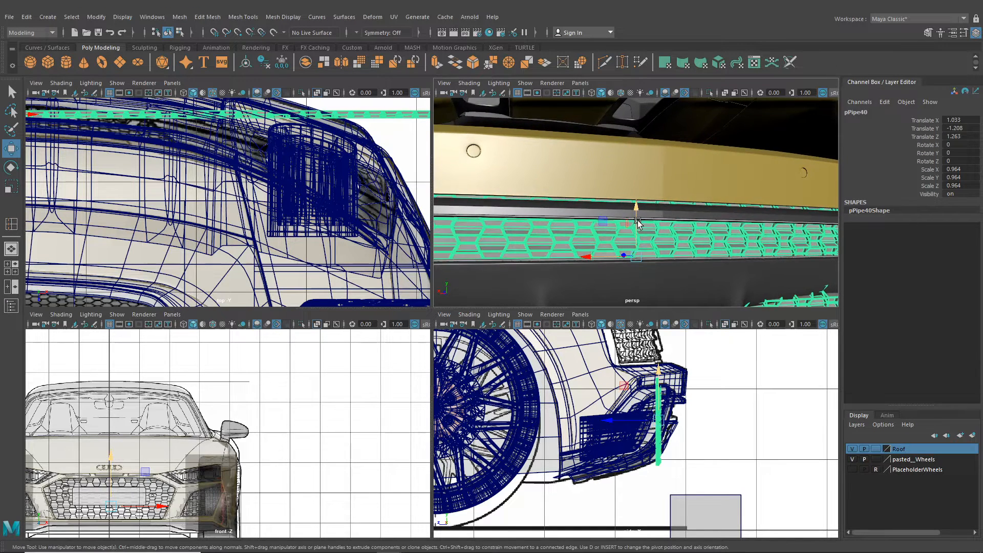
scroll(638, 222, up, 4)
alt+middle_drag(632, 235, 629, 219)
drag(632, 244, 615, 256)
scroll(644, 226, down, 3)
scroll(644, 225, down, 5)
alt+middle_drag(638, 255, 640, 240)
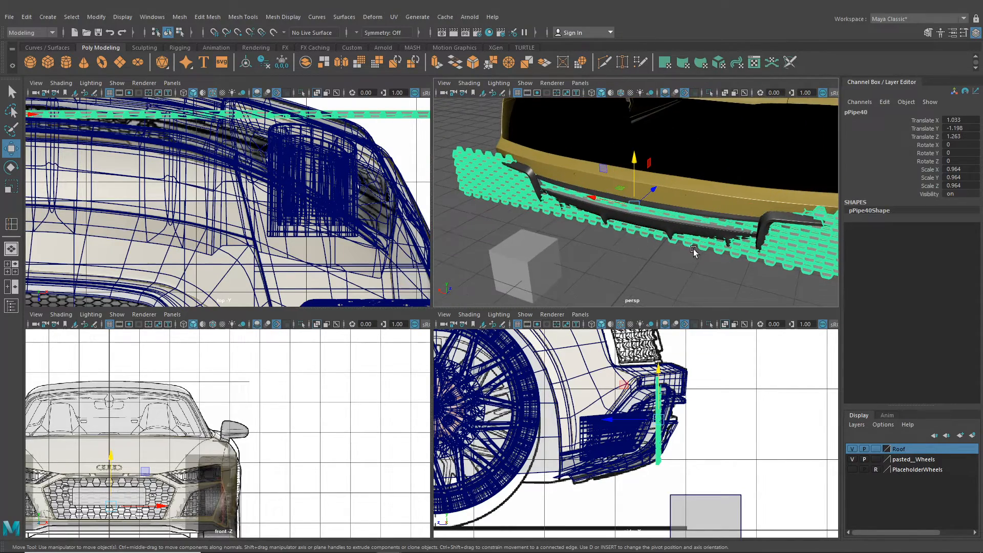
Switch the honeycomb panel to face editing and delete its excess faces covering the right exhaust, as seen from behind the car
key(space)
alt+drag(640, 272, 691, 285)
right_drag(699, 260, 700, 291)
alt+drag(701, 302, 712, 286)
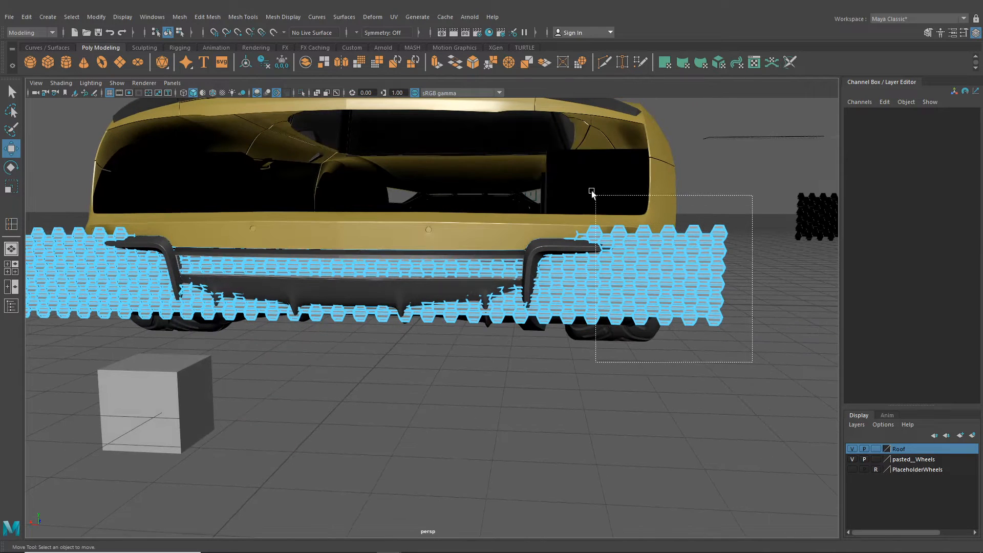
drag(562, 159, 557, 157)
scroll(560, 215, up, 5)
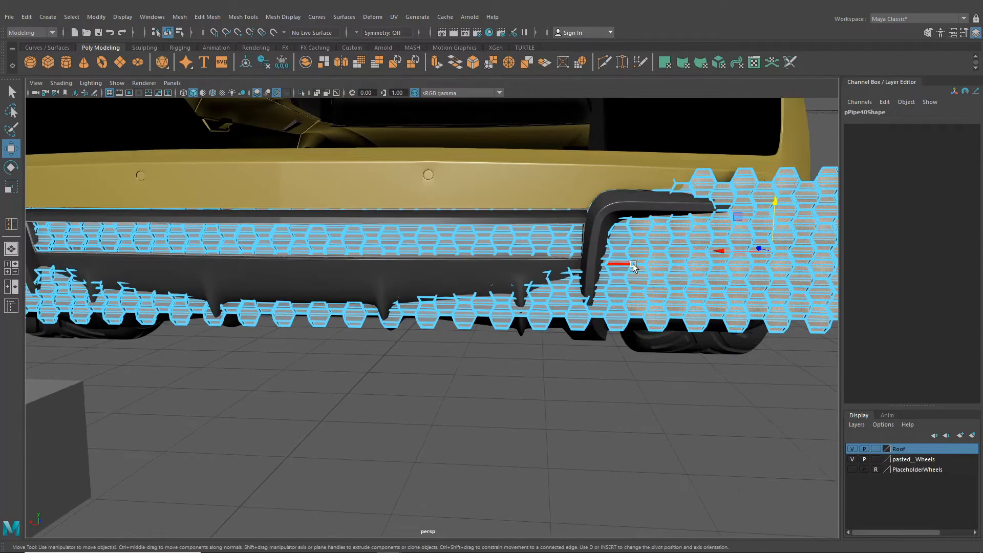
key(Delete)
Delete the excess honeycomb faces covering the left exhaust, as seen from behind the car
scroll(630, 267, down, 5)
alt+middle_drag(415, 299, 758, 290)
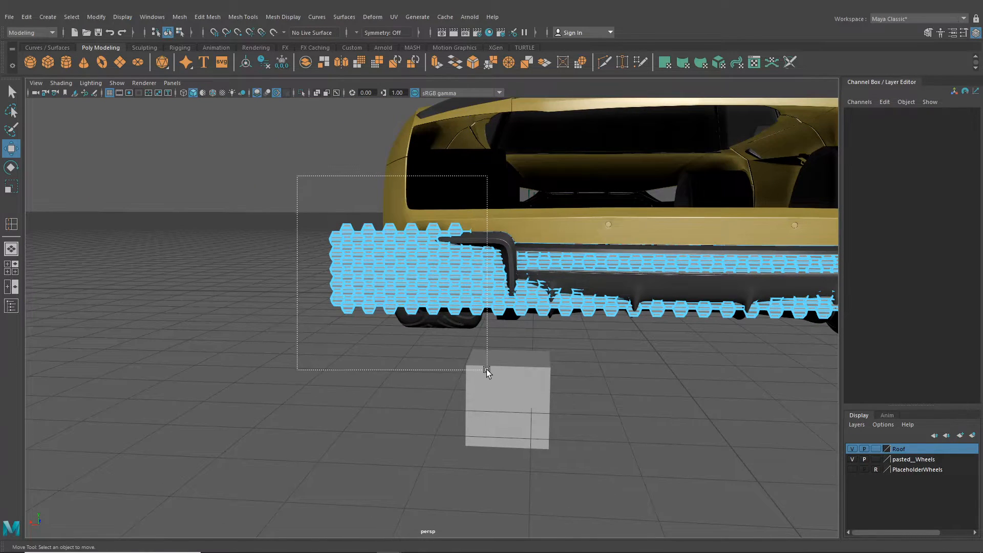
drag(487, 370, 487, 370)
key(Delete)
scroll(534, 253, up, 4)
alt+middle_drag(630, 266, 328, 276)
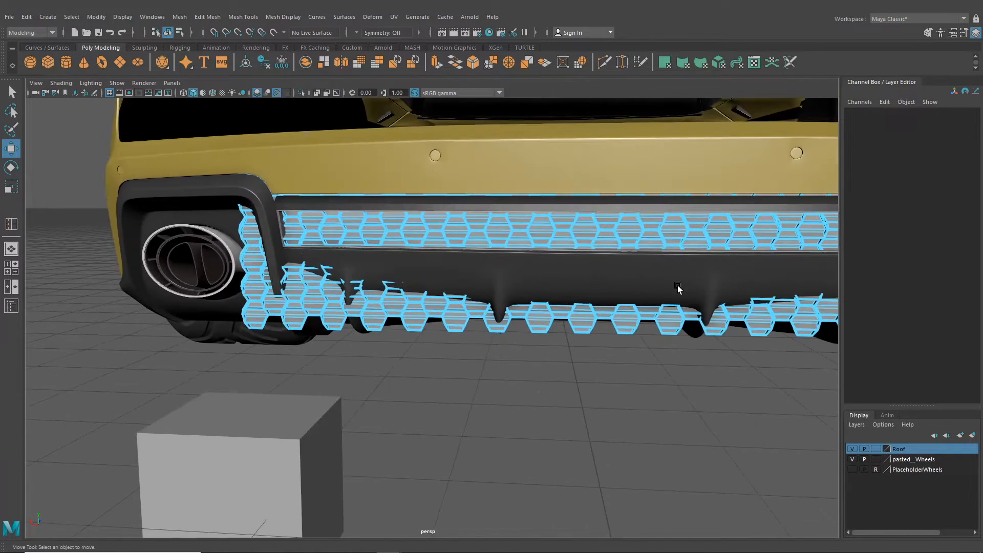
alt+middle_drag(678, 287, 402, 288)
Switch to the four-view layout, change the front viewport to the orthographic back view and frame the honeycomb panel
click(16, 266)
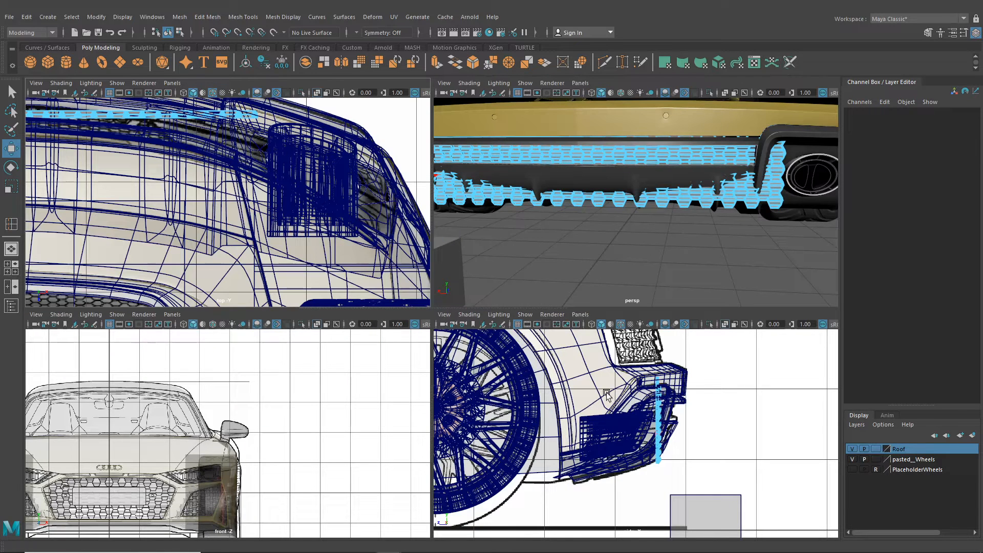
click(172, 315)
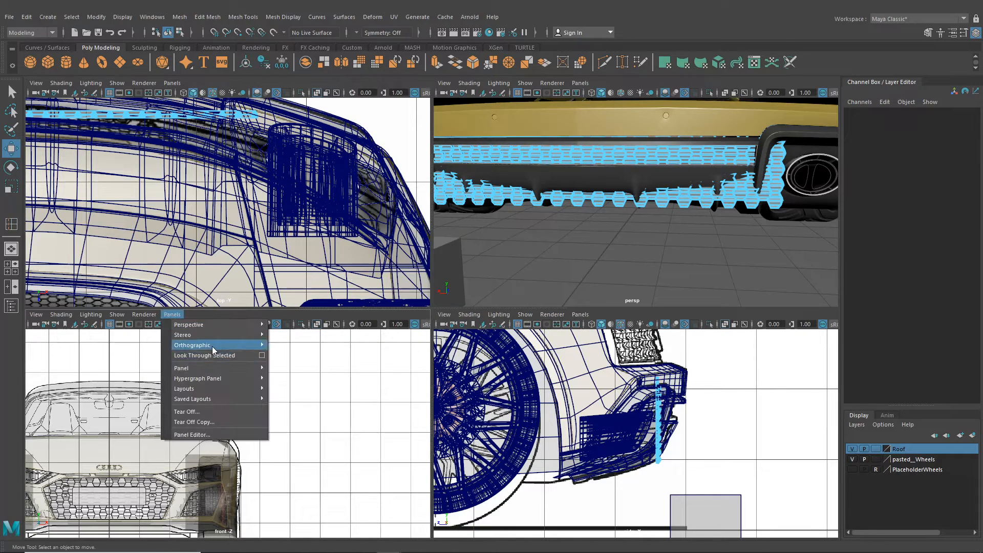
mouse_move(212, 346)
click(307, 356)
key(f)
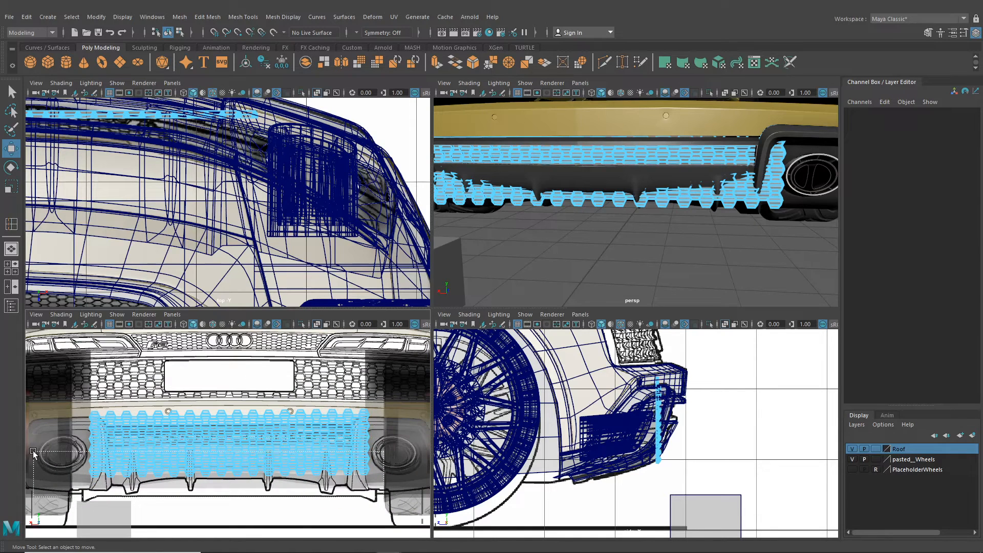
Delete the honeycomb faces hanging below the bumper slot and the top row of faces above it
ctrl+drag(32, 453, 33, 453)
alt+middle_drag(638, 229, 653, 259)
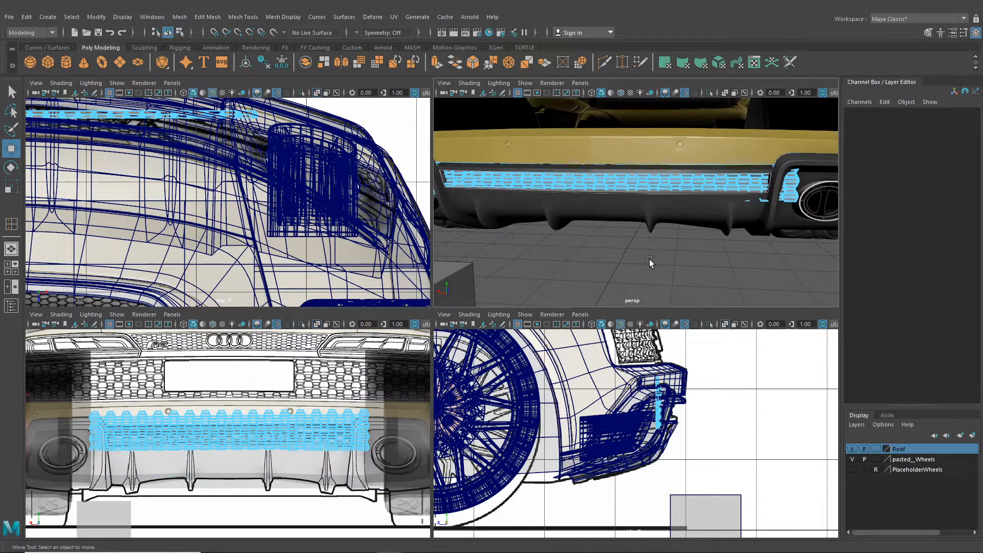
drag(69, 383, 383, 421)
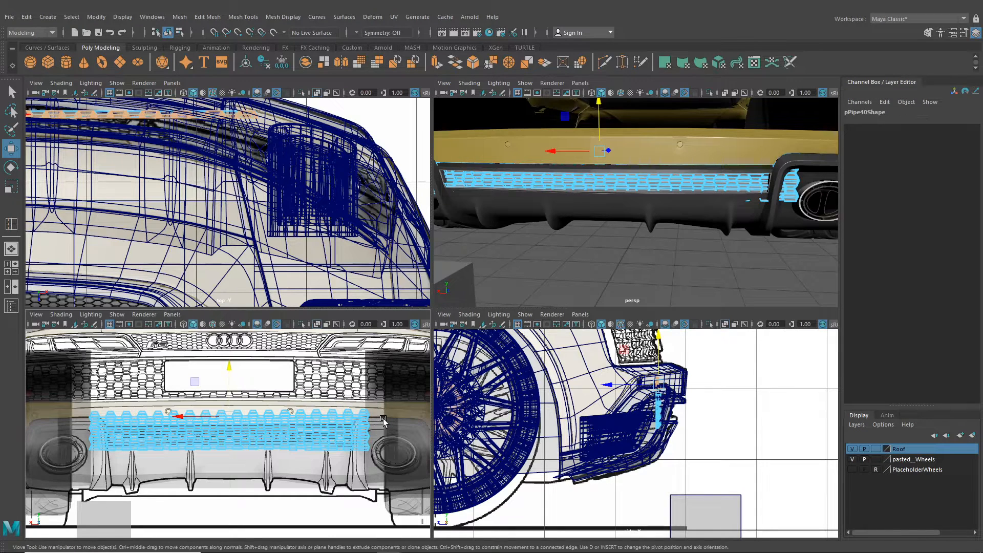
key(Delete)
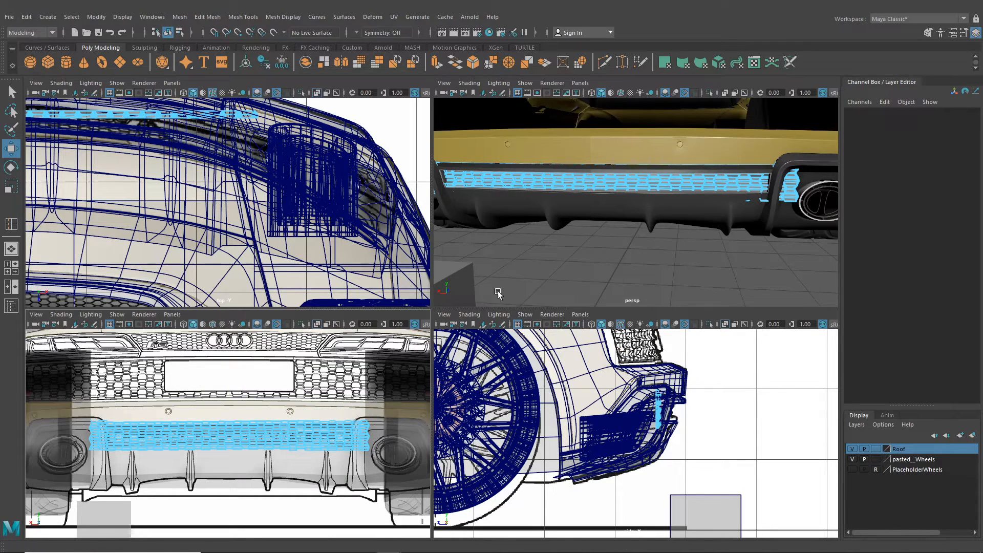
Return to object mode, select the trimmed honeycomb panel in the full perspective view and move it to Translate Z 1.27
click(169, 33)
click(568, 241)
key(space)
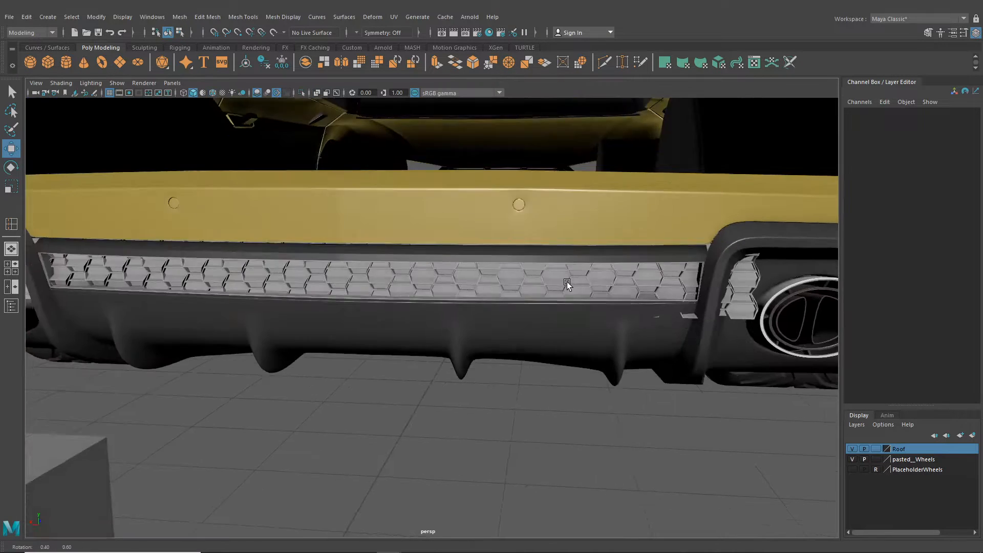
alt+drag(567, 283, 457, 302)
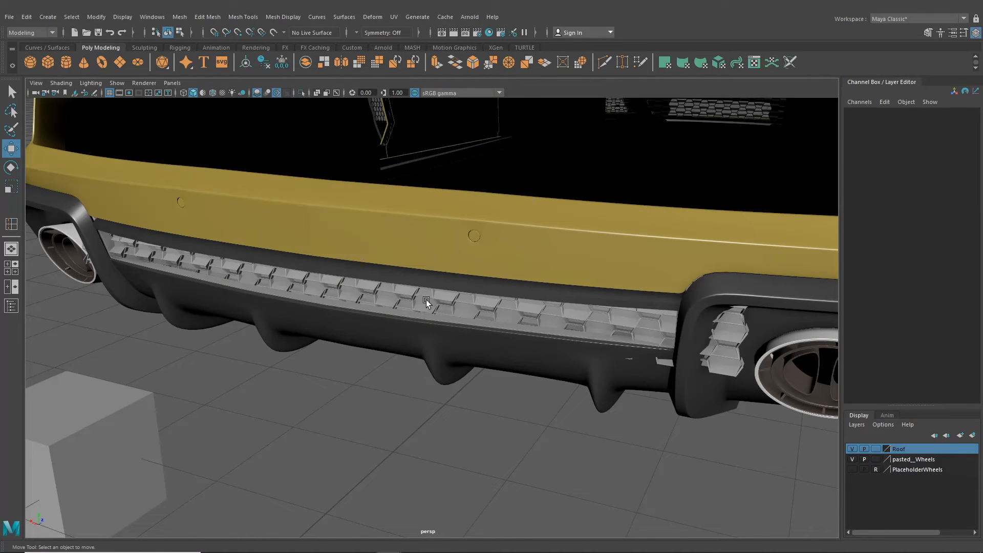
click(441, 299)
alt+drag(445, 300, 517, 275)
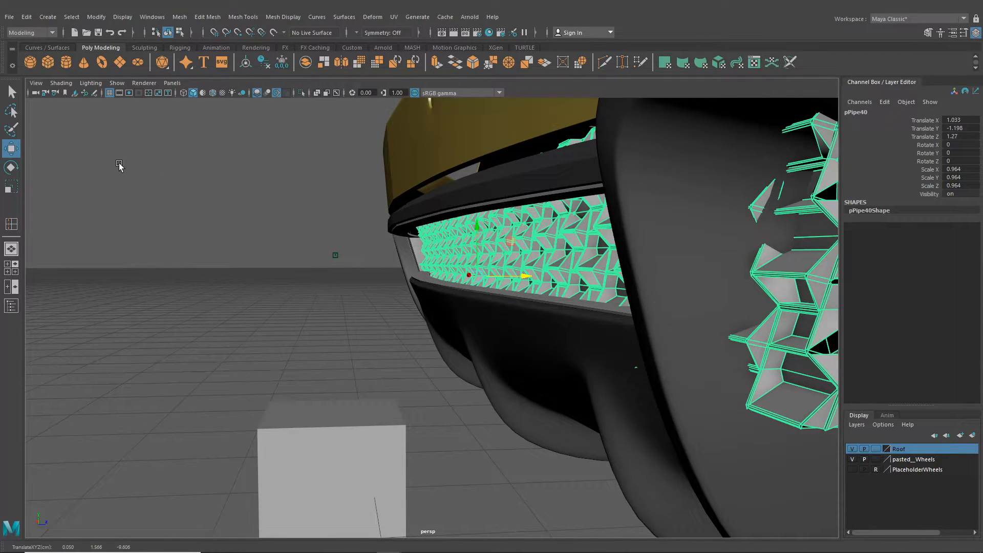
Apply a Lattice deformer to the honeycomb panel with 6 S divisions and 4 T divisions
click(198, 20)
mouse_move(344, 22)
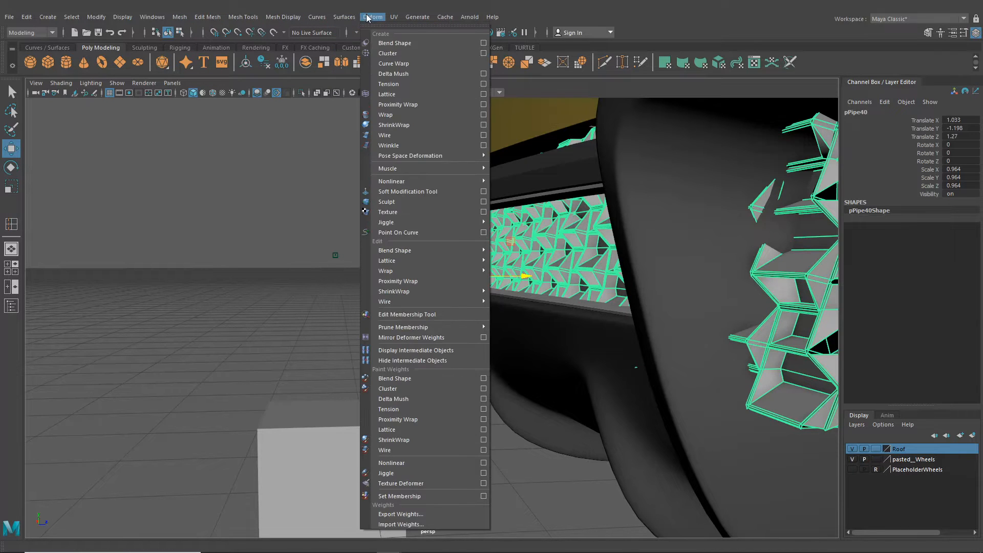
click(388, 96)
alt+drag(406, 186, 497, 248)
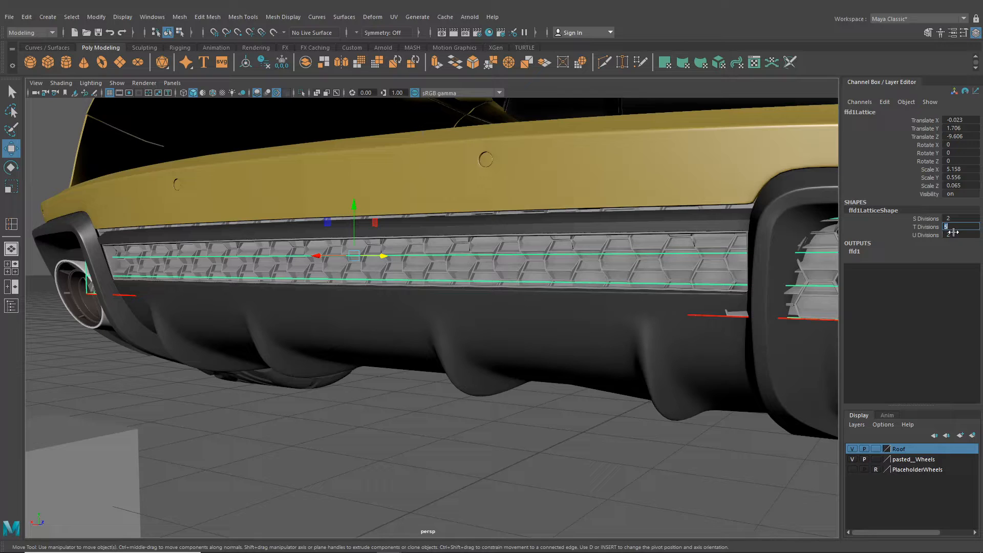
text(4)
key(Return)
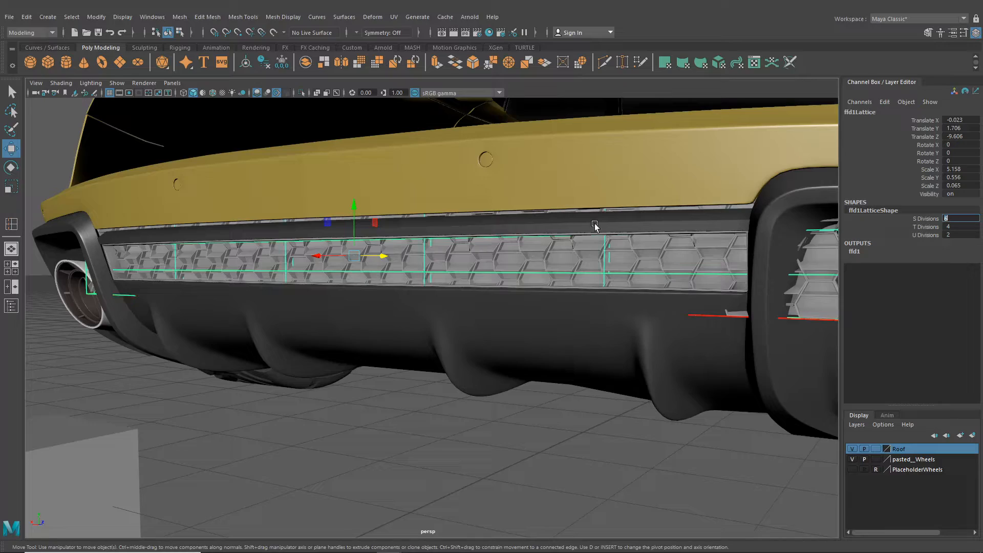
alt+drag(483, 226, 368, 259)
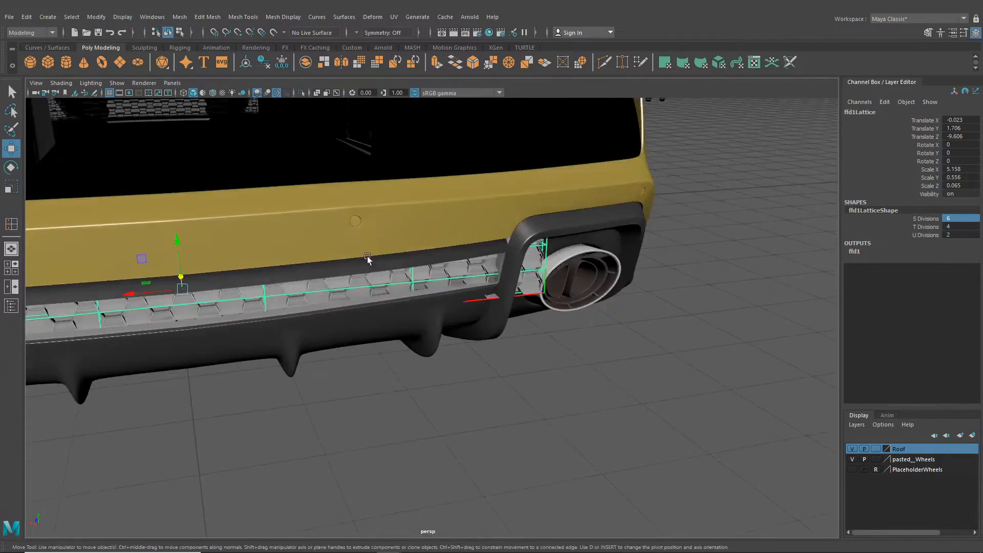
Switch to lattice point editing, select the upper rows of points across the panel and move them rearward along Z
alt+right_drag(368, 259, 450, 300)
alt+middle_drag(450, 301, 463, 315)
alt+drag(463, 315, 605, 291)
right_drag(696, 302, 693, 265)
alt+drag(693, 265, 606, 303)
alt+right_drag(606, 303, 533, 332)
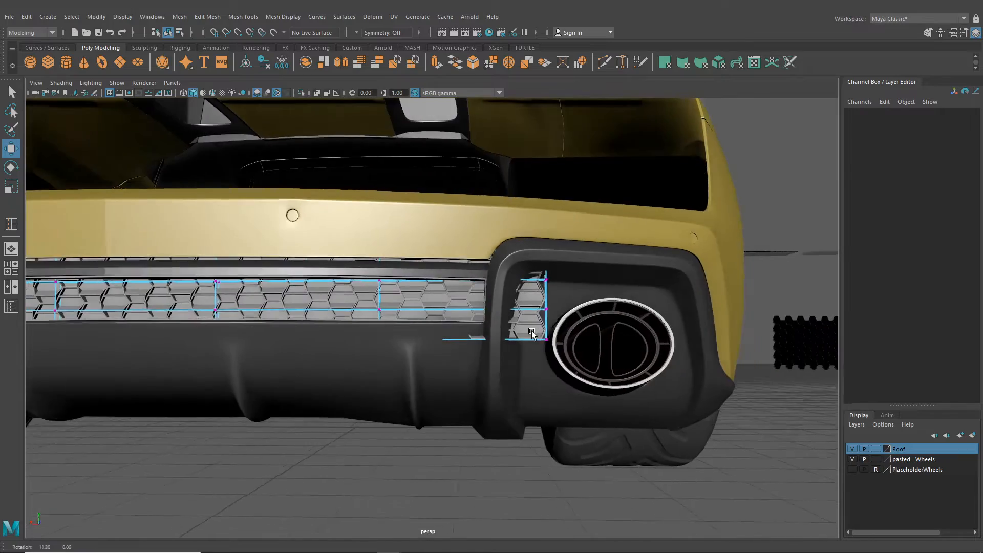
alt+middle_drag(532, 332, 750, 340)
alt+right_drag(749, 340, 600, 313)
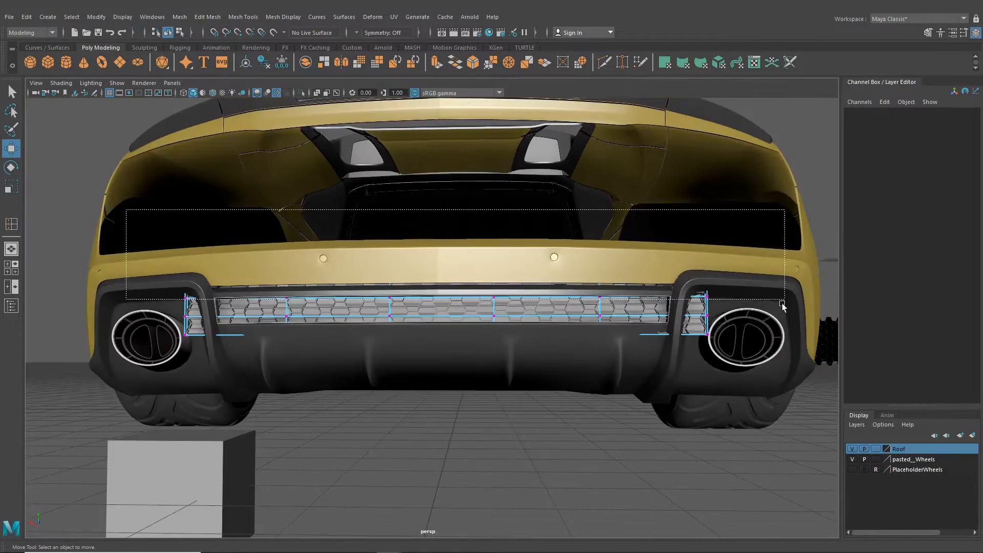
drag(782, 303, 778, 303)
scroll(461, 293, up, 5)
alt+drag(461, 293, 433, 282)
drag(498, 241, 140, 185)
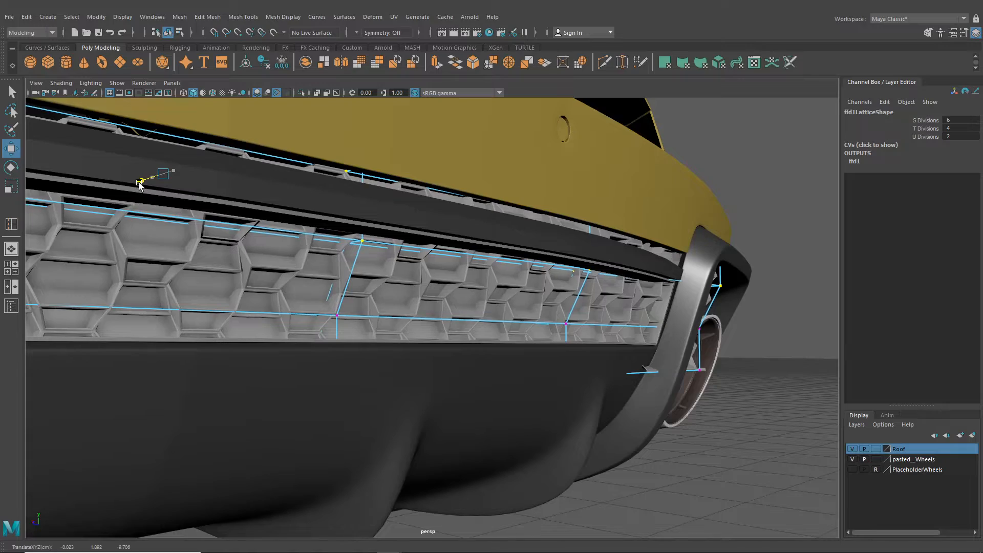
Select the lattice point row just above the bottom one and adjust its depth along Z to fit the bumper slot
alt+drag(466, 293, 518, 322)
alt+drag(642, 321, 503, 268)
alt+right_drag(502, 268, 369, 294)
alt+drag(368, 294, 322, 289)
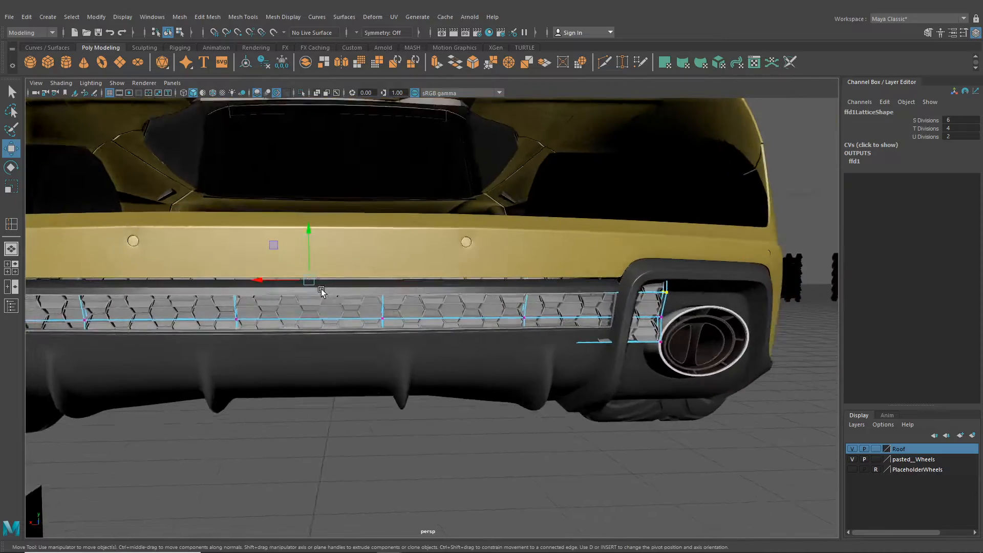
alt+right_drag(322, 290, 205, 285)
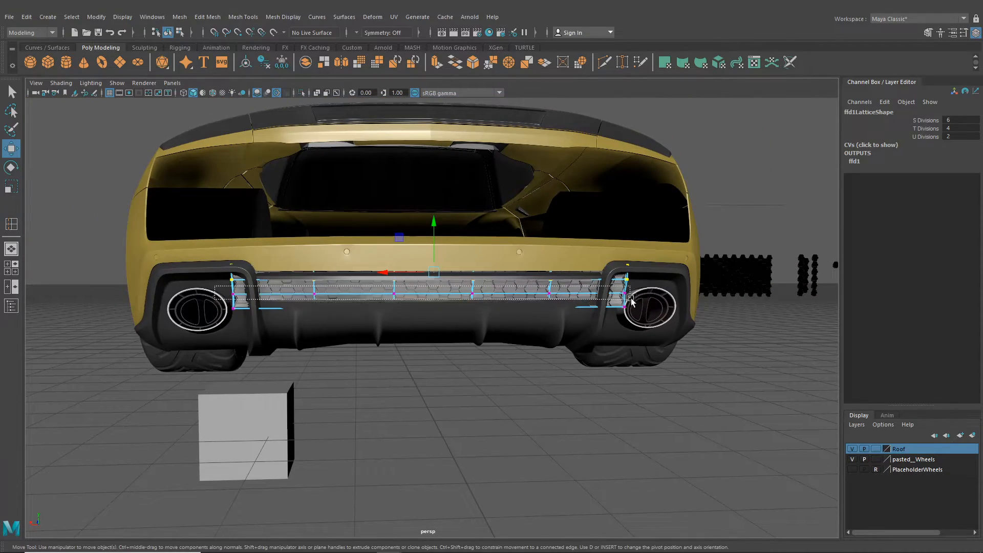
alt+right_drag(631, 302, 607, 330)
alt+drag(608, 329, 533, 305)
alt+right_drag(533, 305, 650, 371)
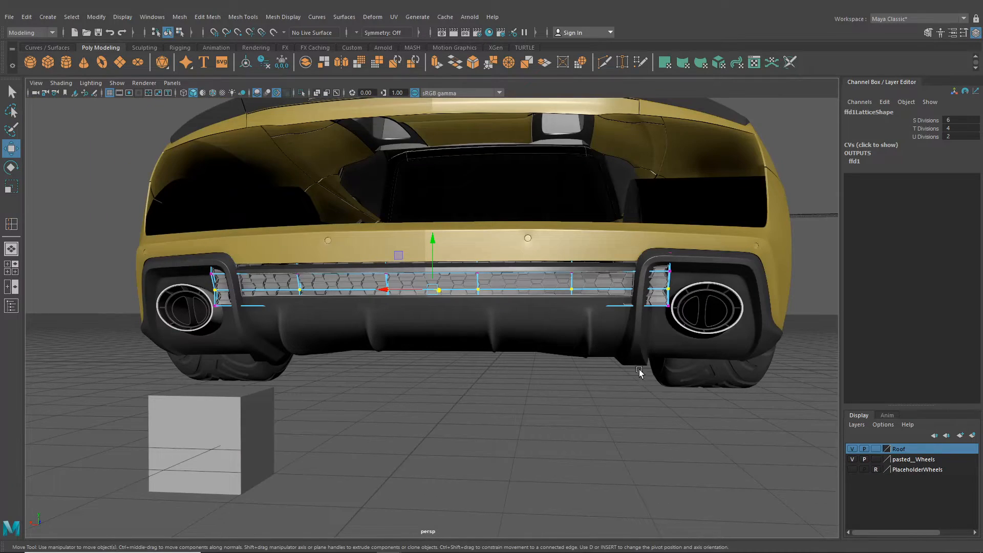
ctrl+alt+drag(185, 285, 533, 340)
alt+right_drag(533, 340, 498, 328)
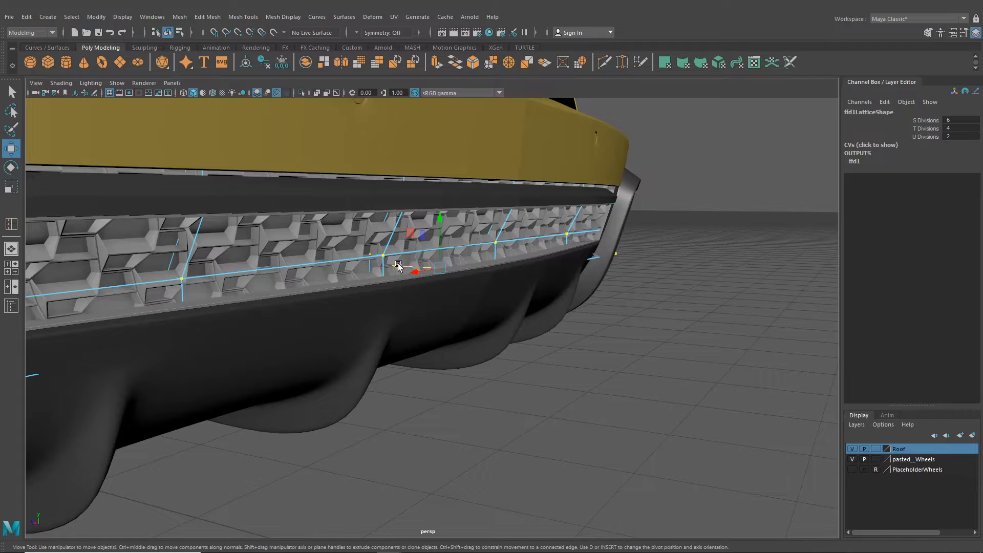
drag(399, 267, 294, 285)
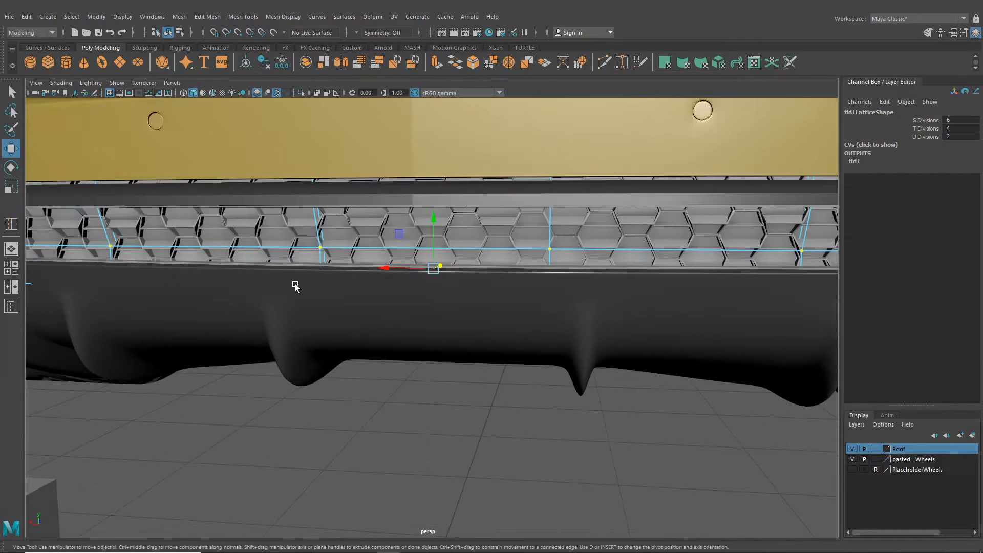
Select the lattice points at both ends of the panel and adjust their depth along Z to follow the bumper's curve
alt+right_drag(294, 285, 440, 270)
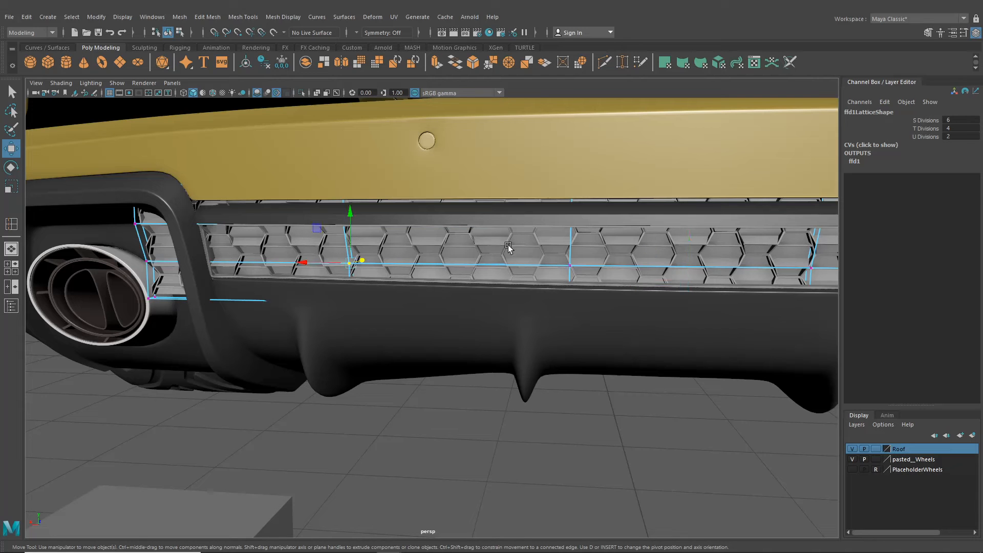
shift+drag(602, 273, 601, 273)
alt+right_drag(601, 273, 526, 295)
alt+middle_drag(526, 295, 419, 300)
alt+drag(420, 299, 371, 297)
scroll(437, 318, down, 5)
drag(450, 259, 457, 313)
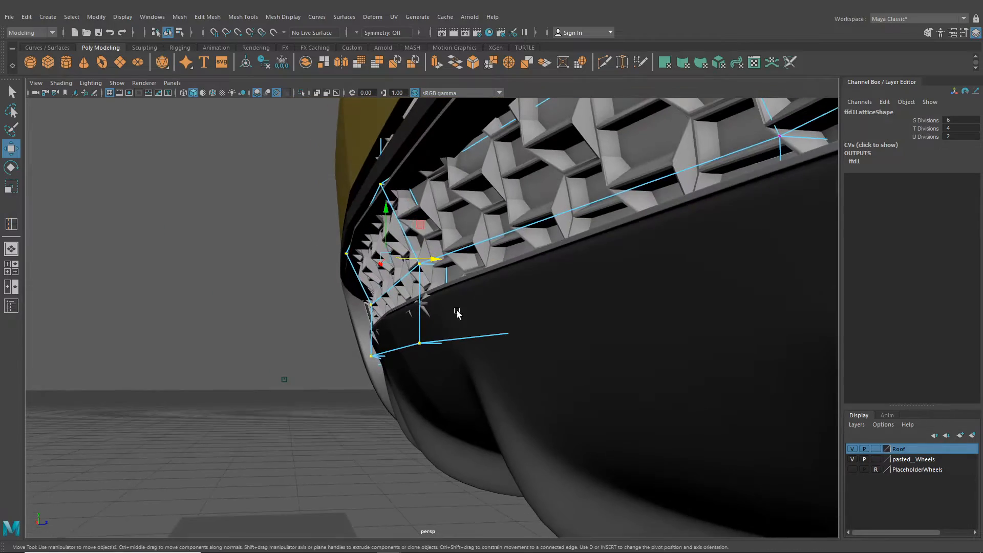
Select lattice points in the bottom row of the honeycomb panel and adjust their depth along Z to fit the bumper slot
alt+drag(430, 257, 410, 349)
drag(191, 308, 191, 308)
alt+drag(325, 351, 281, 355)
drag(420, 336, 431, 336)
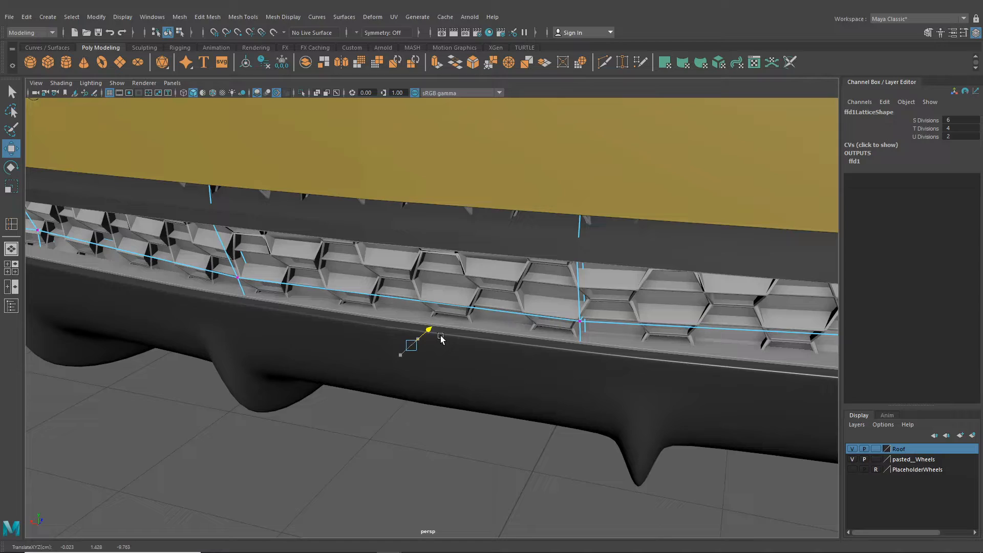
Select the full lattice columns next to both panel ends and adjust their depth along Z to follow the bumper's curve
alt+drag(432, 336, 461, 314)
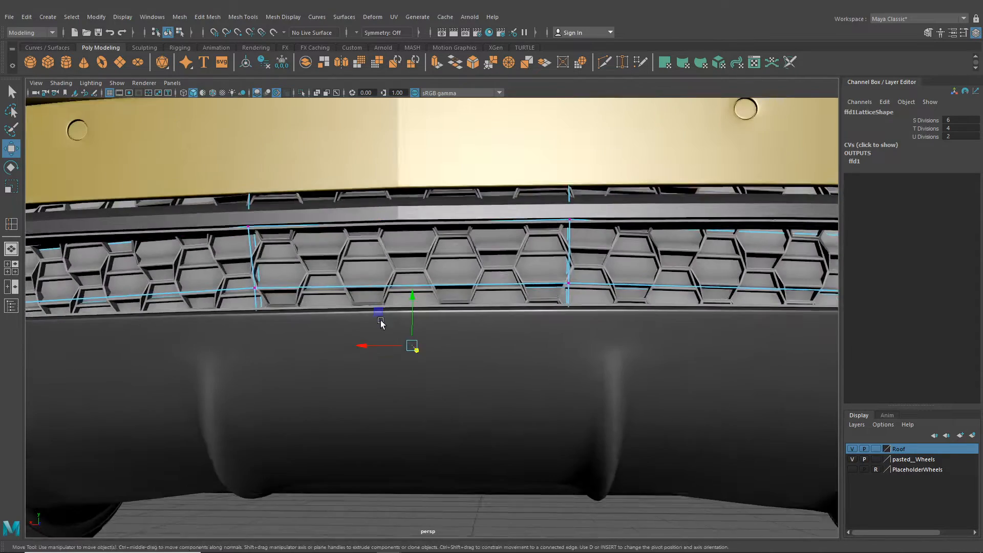
alt+middle_drag(381, 324, 605, 334)
alt+middle_drag(345, 323, 433, 329)
drag(356, 416, 357, 416)
alt+middle_drag(357, 415, 505, 316)
alt+middle_drag(517, 378, 691, 398)
alt+right_drag(389, 370, 476, 371)
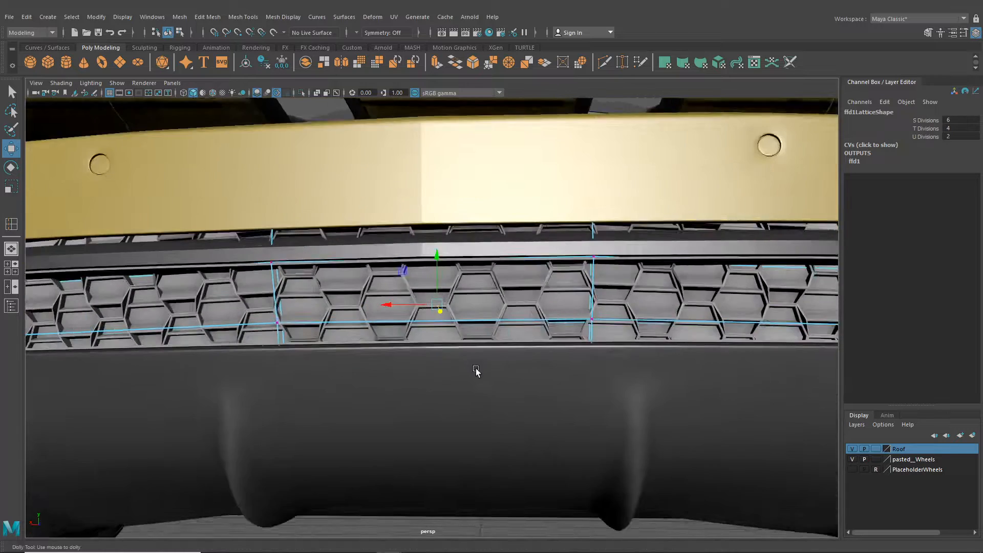
alt+drag(476, 371, 371, 392)
alt+right_drag(371, 393, 424, 367)
drag(501, 278, 475, 294)
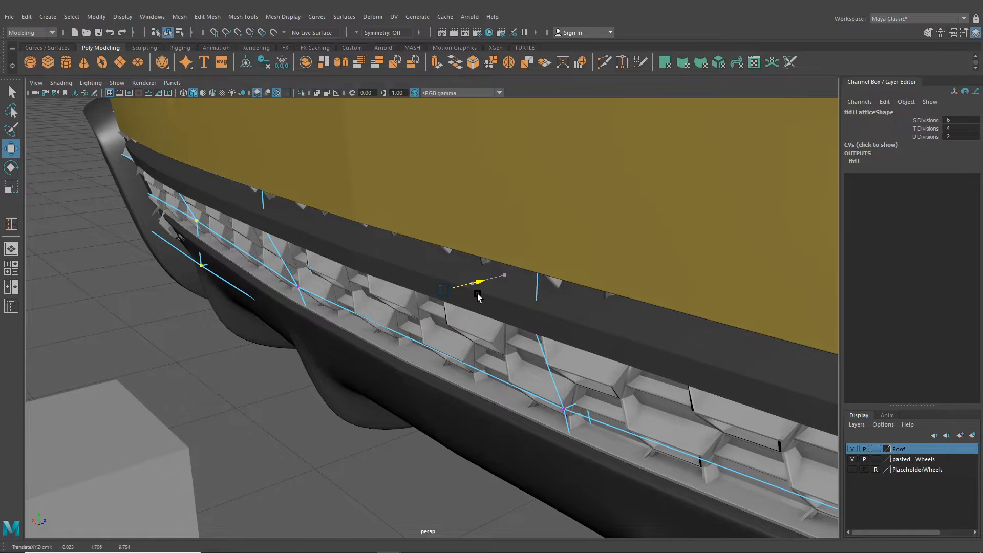
alt+middle_drag(498, 324, 323, 283)
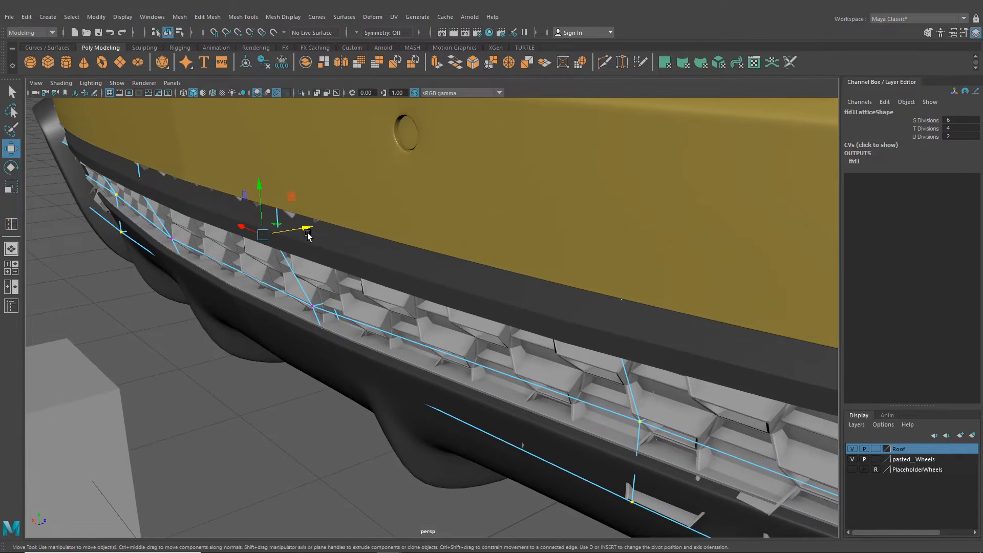
drag(307, 234, 262, 162)
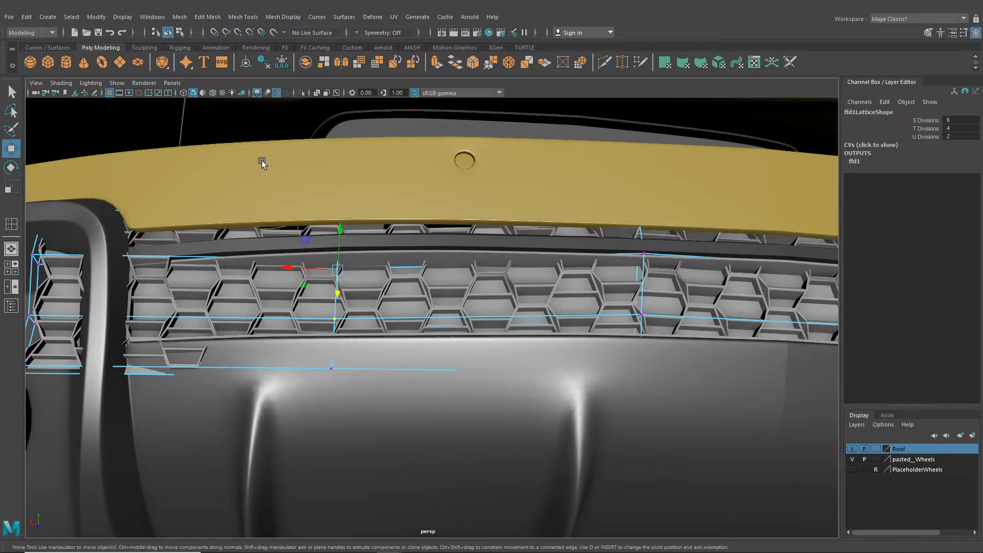
Adjust the depth along Z of the upper two lattice points in the columns next to both panel ends
alt+drag(405, 306, 487, 279)
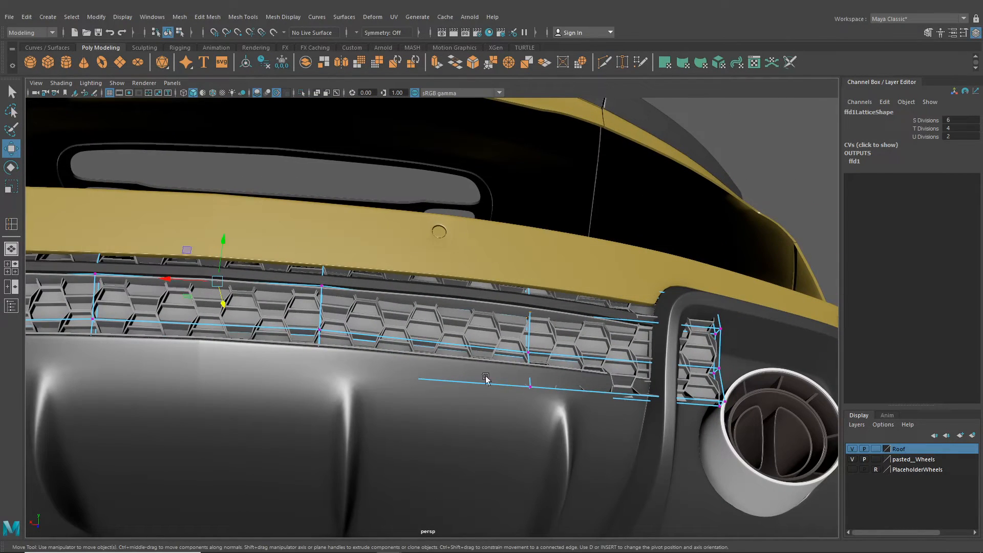
alt+drag(486, 377, 397, 366)
drag(296, 389, 306, 372)
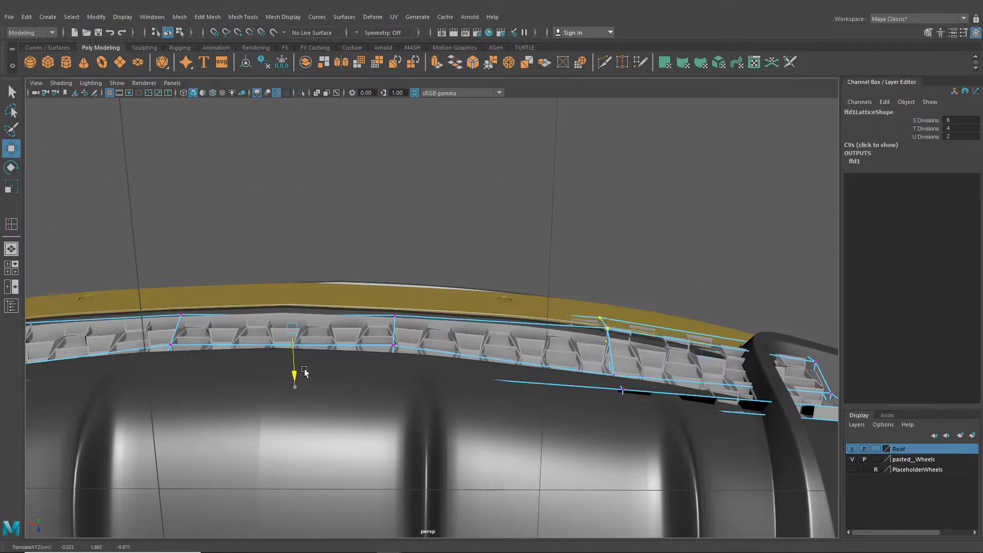
Select the second-lowest lattice points in the columns next to both panel ends and adjust their depth along Z
alt+drag(305, 378, 389, 464)
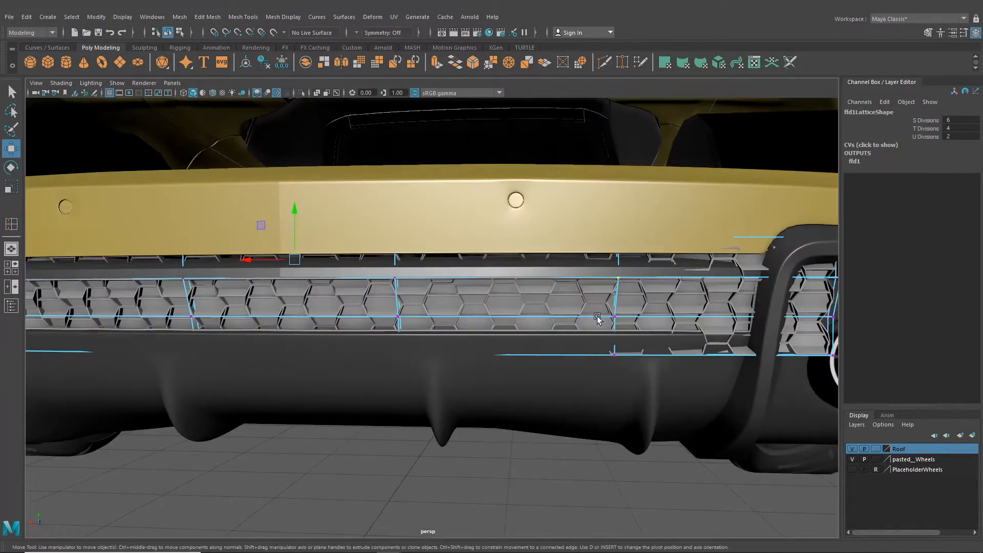
drag(590, 300, 629, 325)
alt+middle_drag(372, 325, 607, 331)
shift+drag(221, 308, 261, 332)
alt+drag(423, 354, 559, 367)
scroll(559, 367, up, 2)
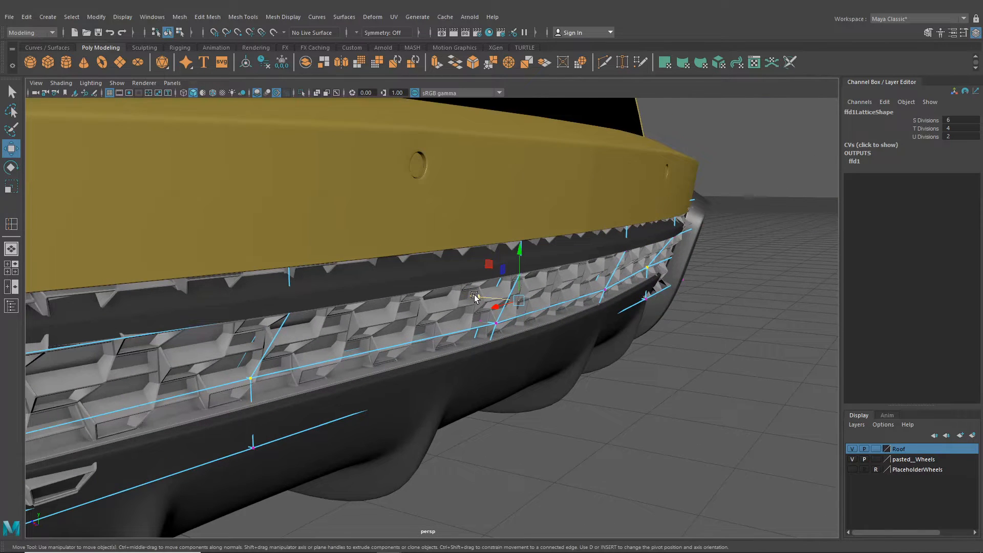
middle_drag(475, 297, 479, 298)
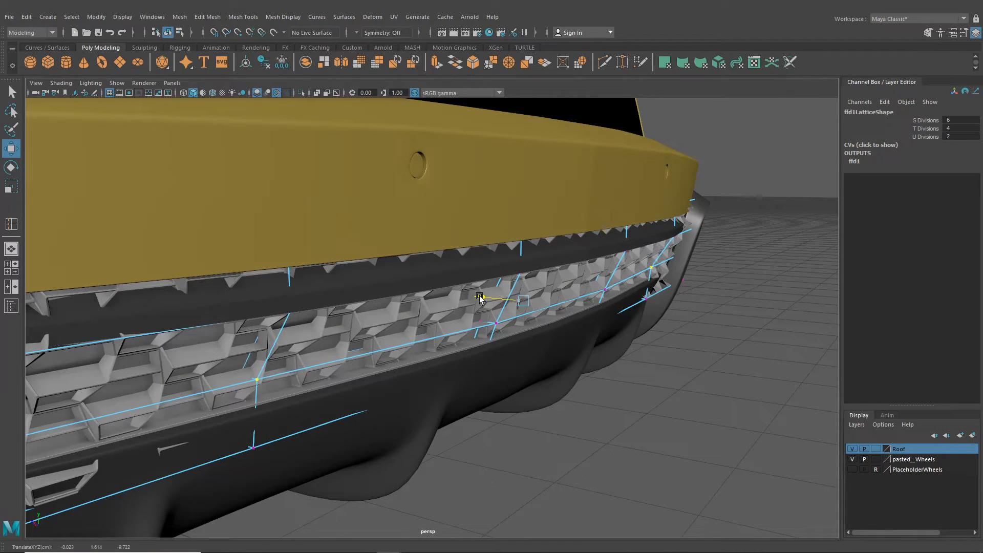
scroll(449, 364, down, 2)
Select the lower two rows of lattice points at both outer ends of the panel and shift them along Z
alt+drag(362, 350, 588, 337)
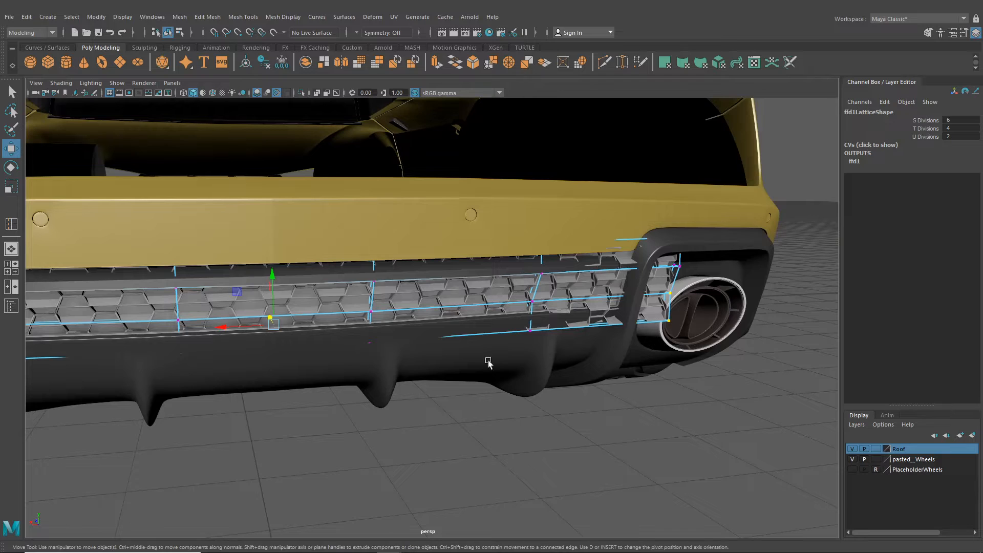
alt+drag(635, 282, 227, 379)
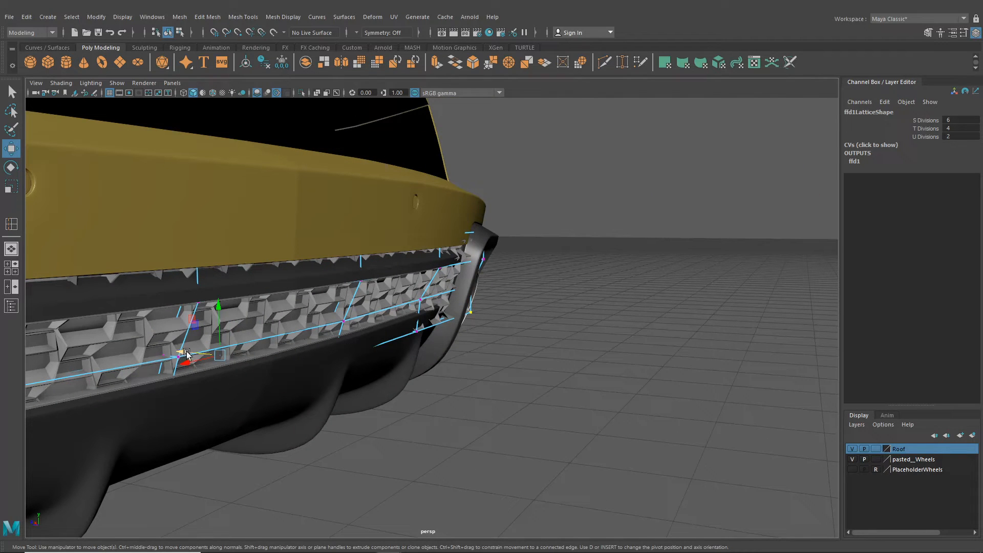
drag(187, 355, 175, 357)
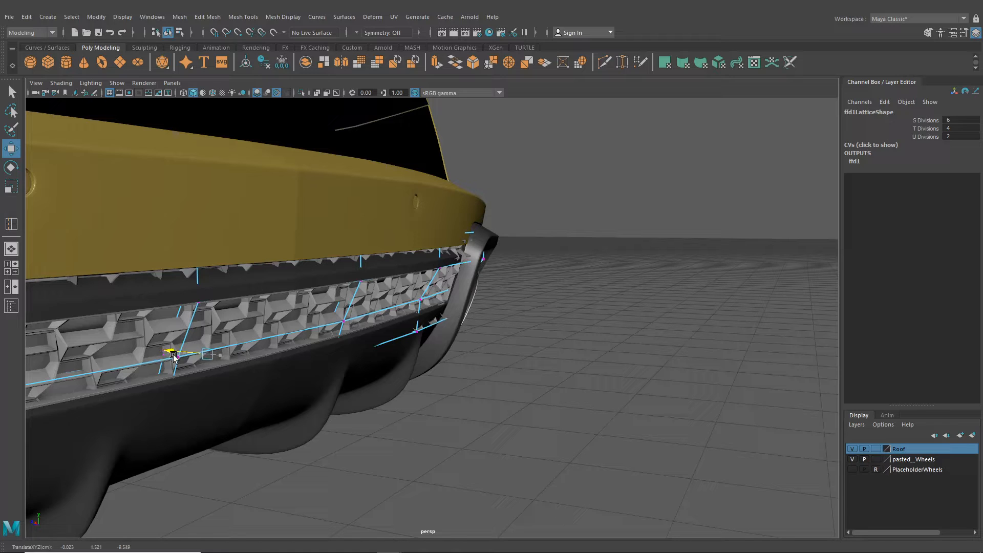
Select only the bottom corner lattice points at both outer ends of the panel and adjust their depth along Z
scroll(445, 311, up, 4)
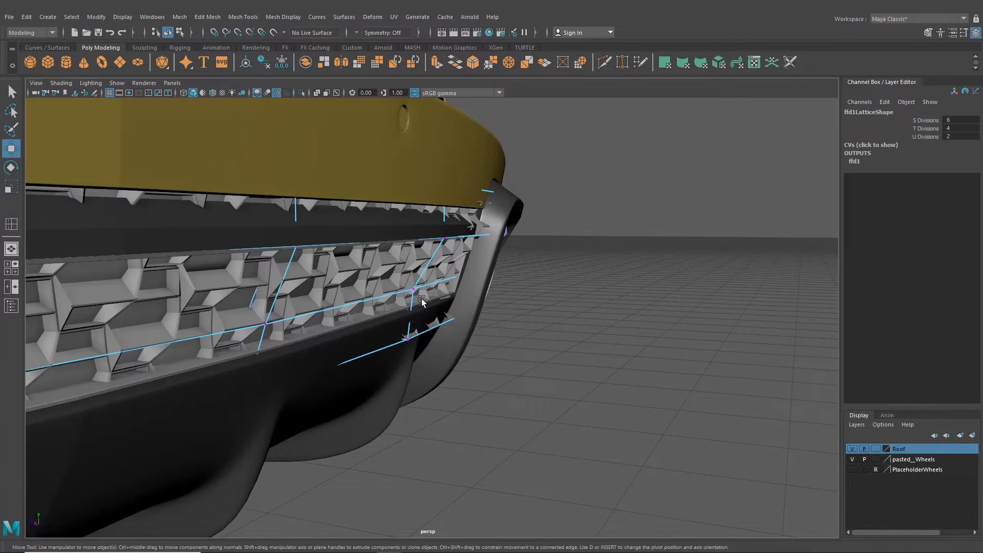
alt+drag(422, 299, 432, 384)
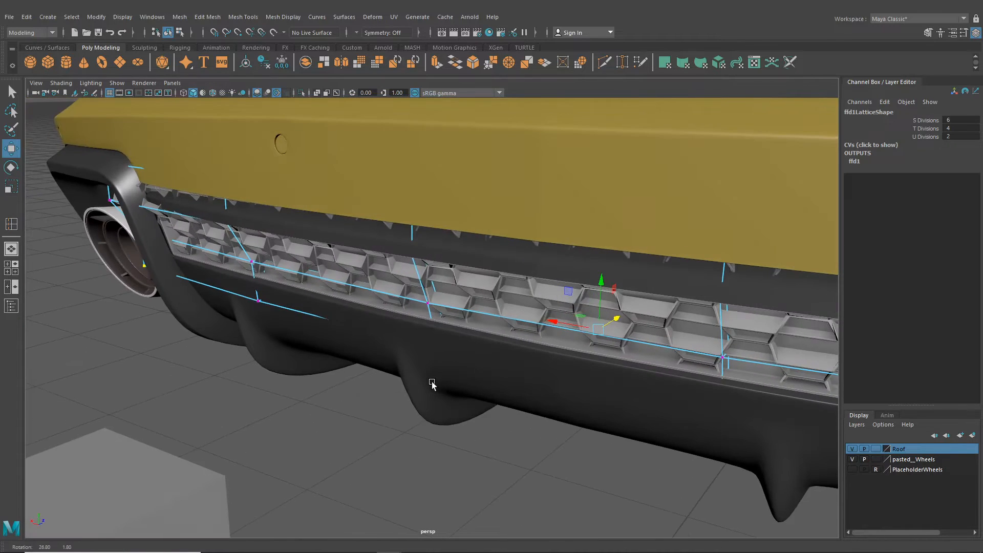
scroll(487, 406, down, 5)
alt+drag(487, 406, 544, 397)
drag(774, 378, 726, 340)
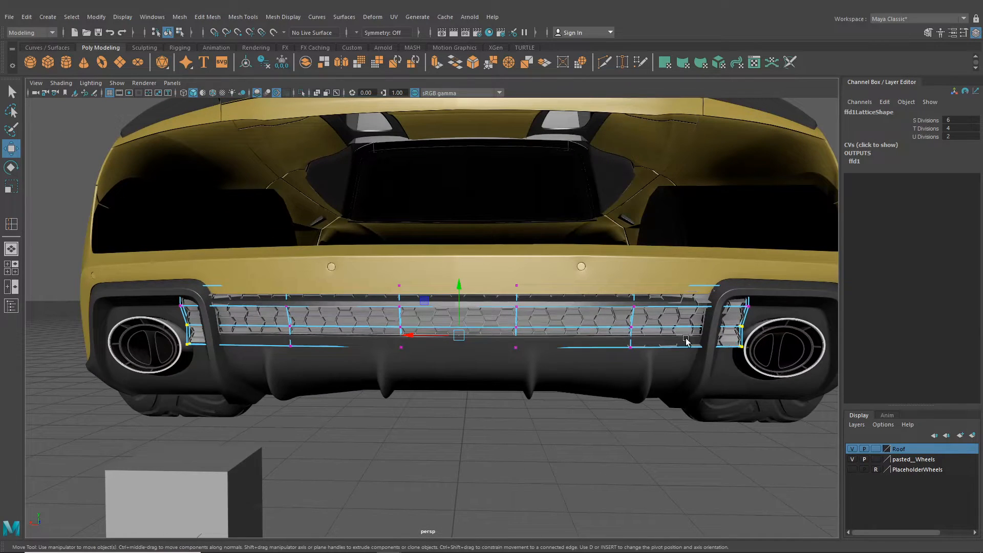
shift+drag(174, 334, 251, 373)
scroll(437, 405, up, 4)
alt+drag(437, 405, 369, 401)
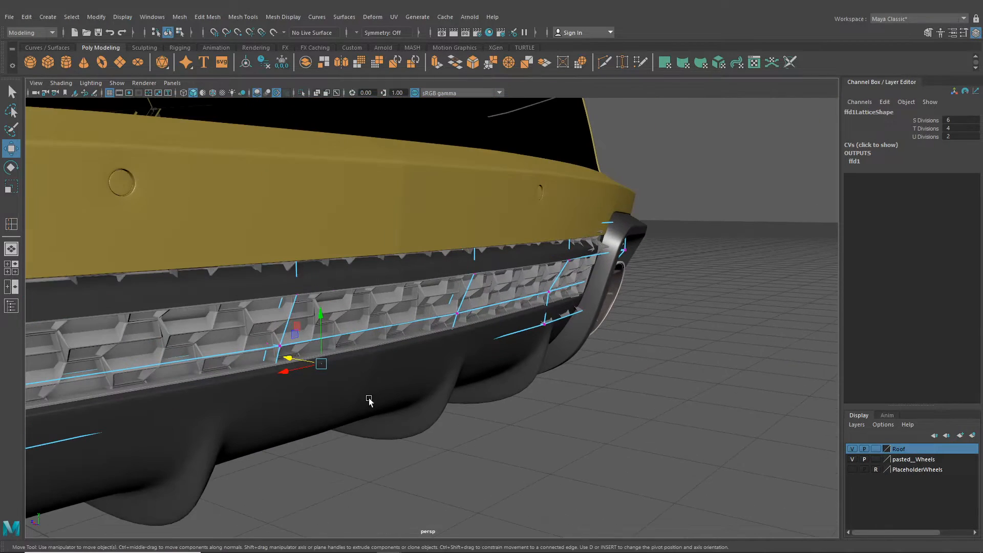
drag(288, 359, 388, 395)
Select the upper lattice points at both outer ends of the panel and adjust their depth along Z
scroll(388, 394, down, 4)
alt+middle_drag(389, 394, 474, 390)
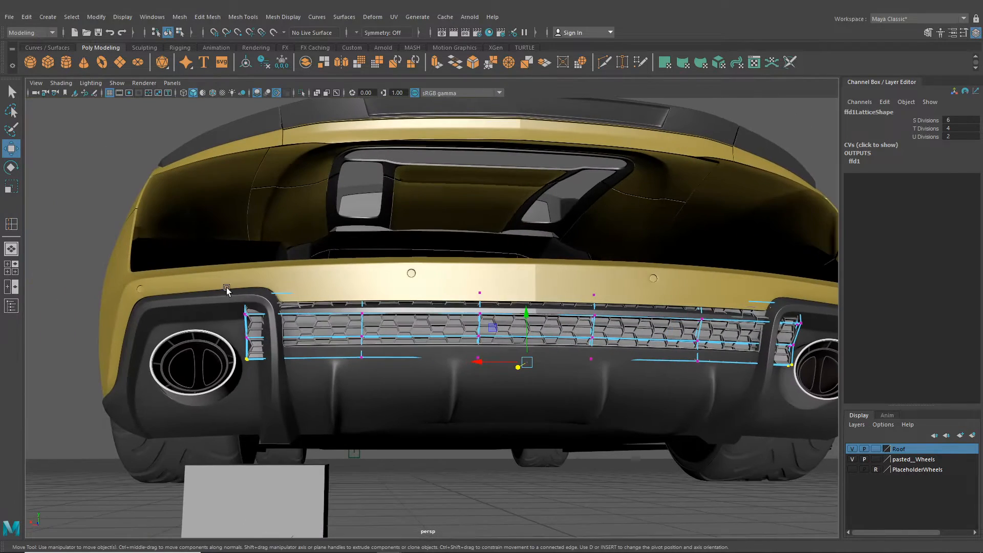
drag(220, 274, 259, 325)
alt+middle_drag(417, 340, 175, 340)
shift+drag(555, 281, 594, 328)
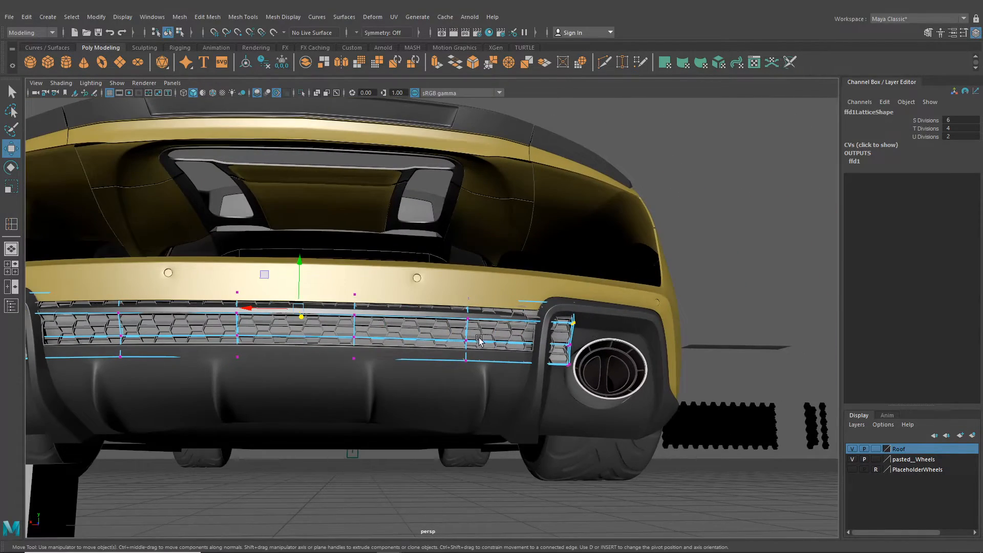
alt+drag(478, 340, 422, 522)
scroll(277, 254, up, 3)
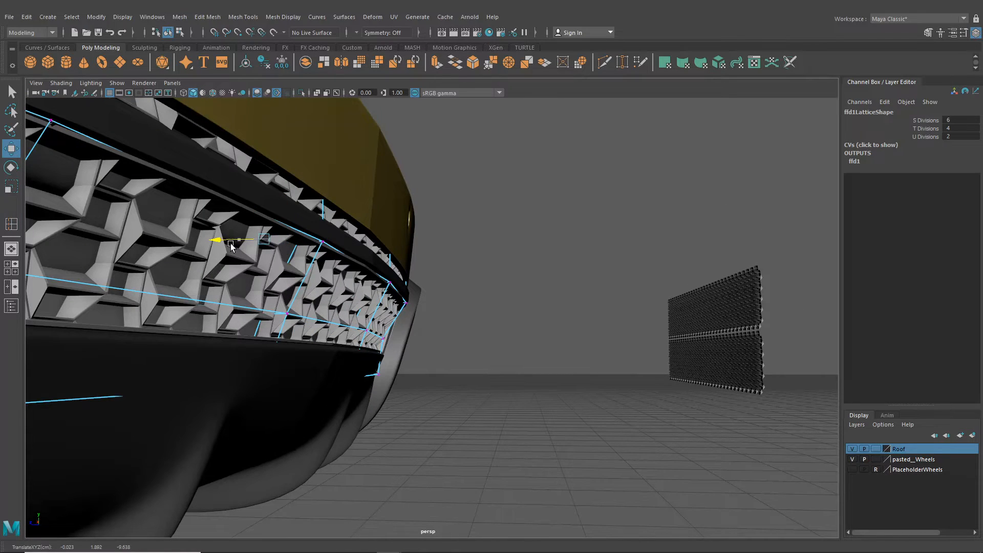
alt+drag(228, 240, 234, 277)
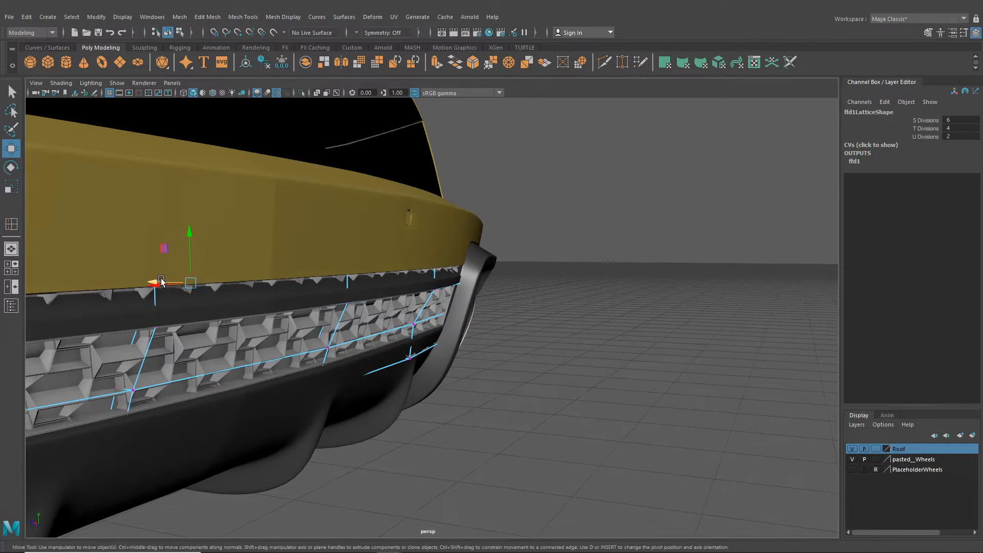
drag(159, 280, 158, 281)
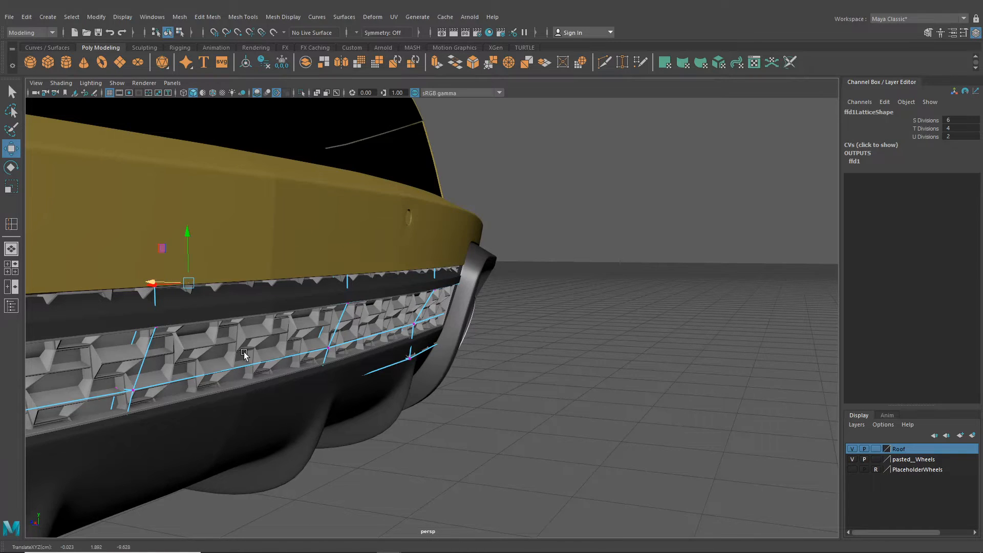
Return from lattice point editing to object mode and deselect the lattice
alt+drag(245, 354, 156, 346)
alt+middle_drag(156, 346, 663, 351)
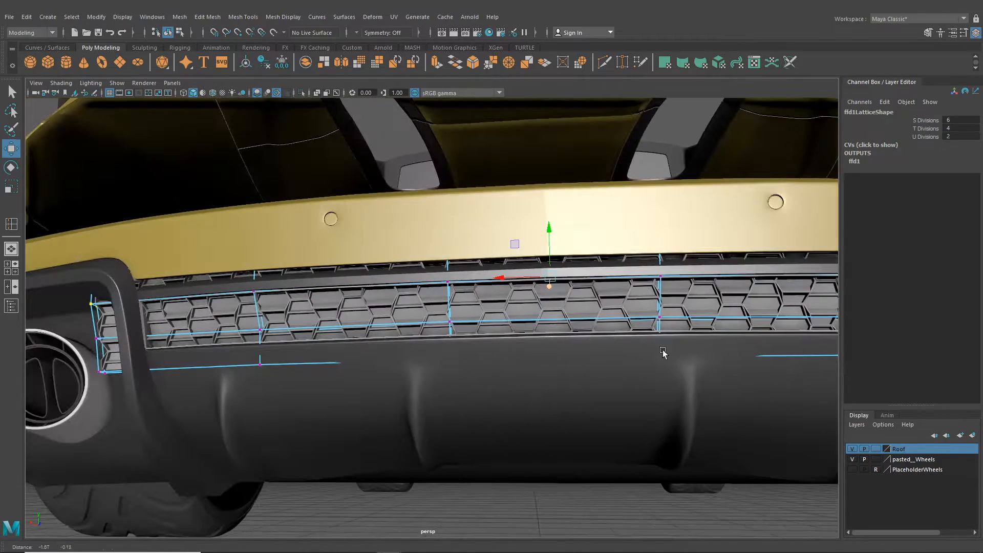
click(168, 33)
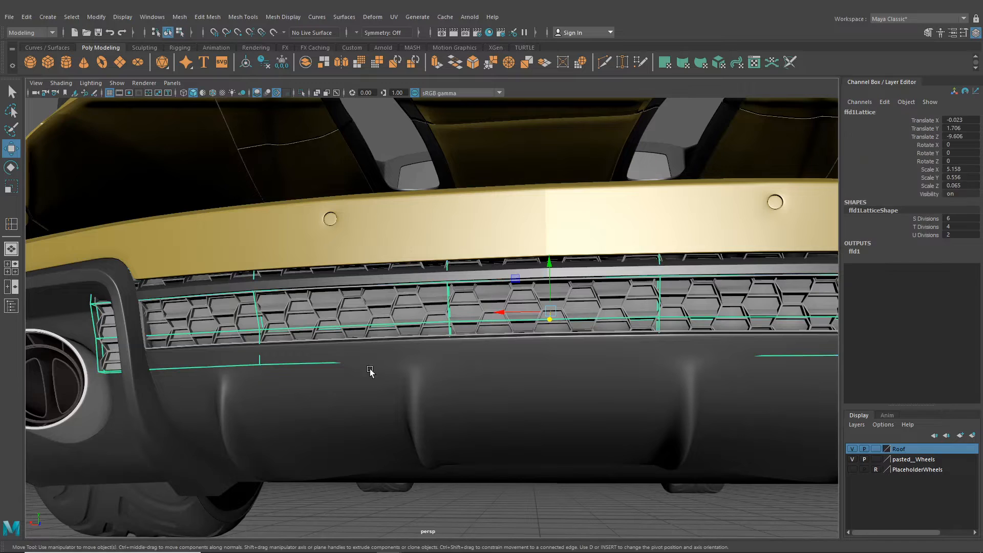
click(429, 511)
scroll(450, 489, down, 4)
alt+drag(475, 438, 478, 397)
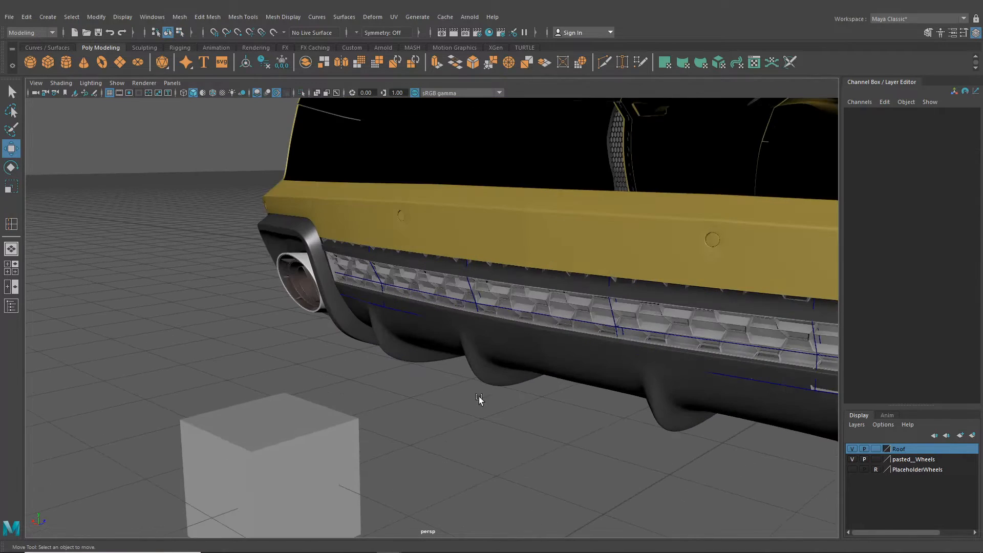
Select the bent honeycomb panel and delete all construction history in the scene to bake the lattice deformation
click(514, 299)
click(207, 16)
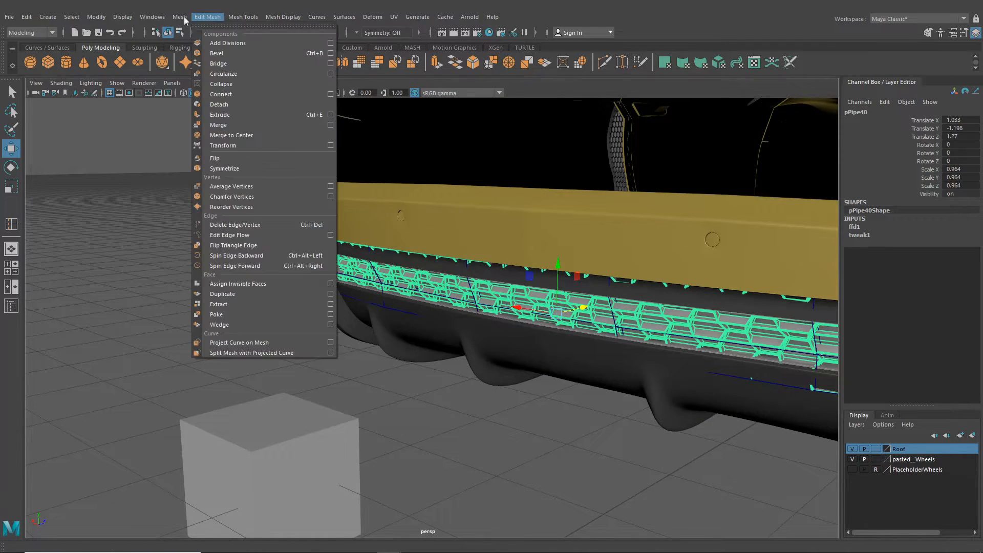
mouse_move(41, 16)
mouse_move(101, 149)
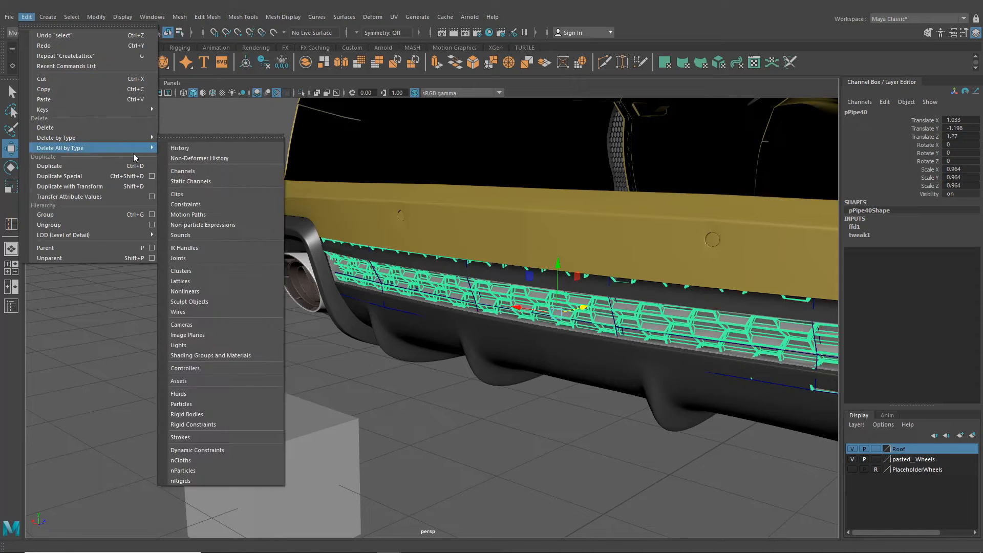
click(189, 150)
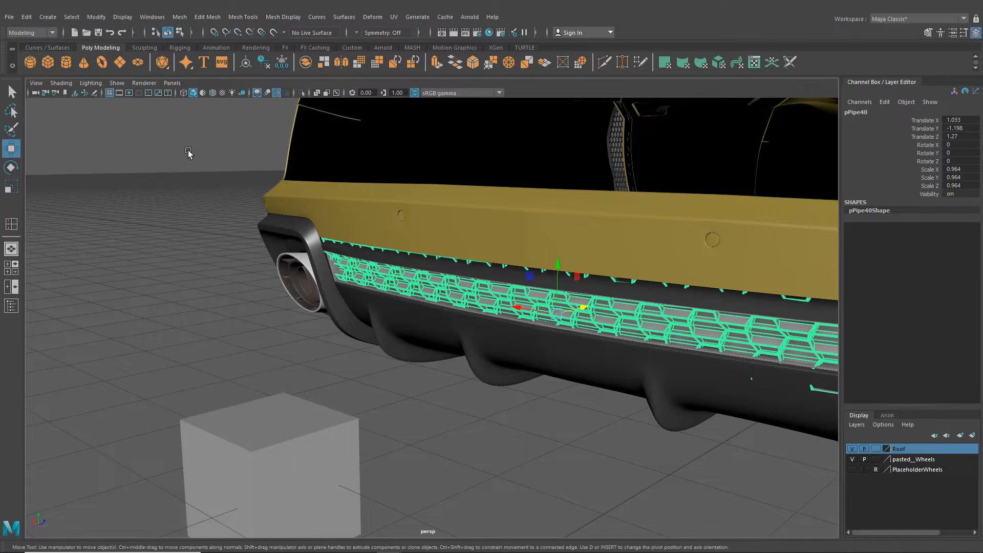
Select the honeycomb panel together with both halves of the bumper slot's frame and isolate them in the viewport
click(398, 362)
scroll(398, 363, down, 3)
alt+drag(399, 363, 438, 364)
scroll(439, 364, up, 3)
click(388, 325)
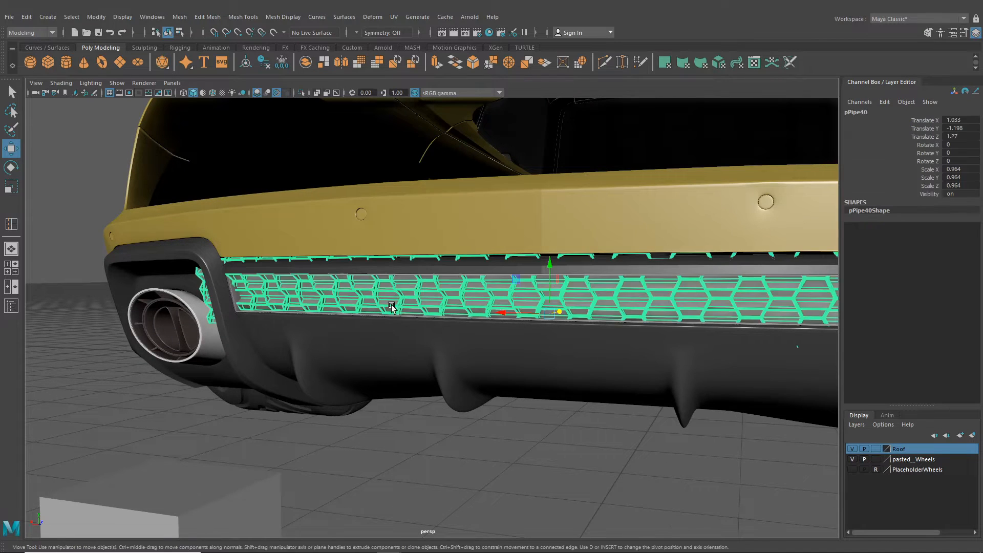
alt+drag(389, 324, 420, 318)
click(432, 299)
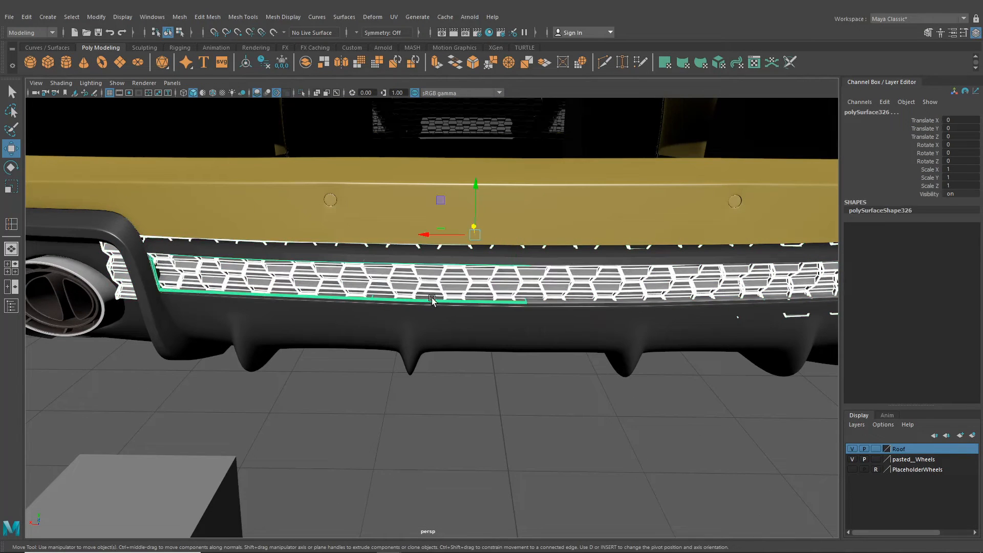
click(557, 301)
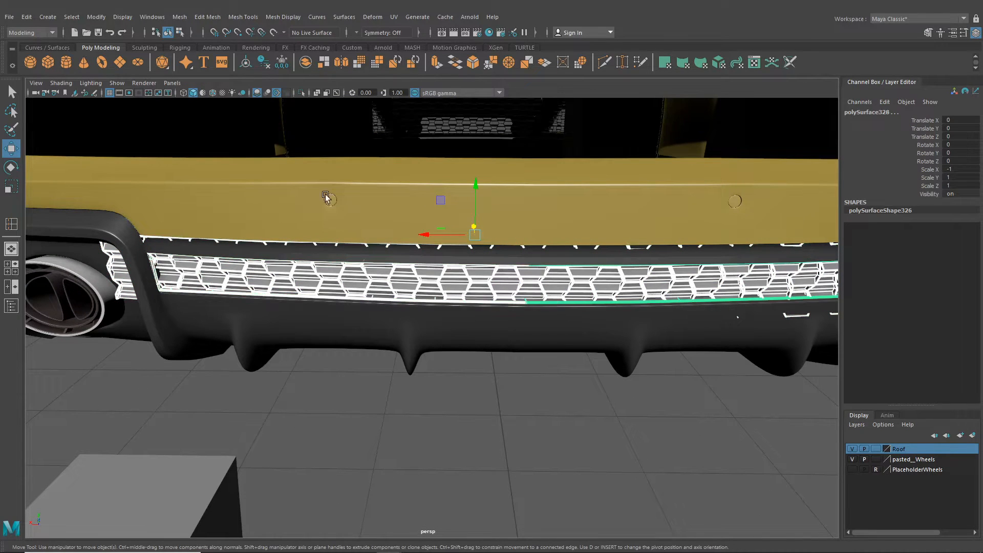
click(302, 93)
click(338, 372)
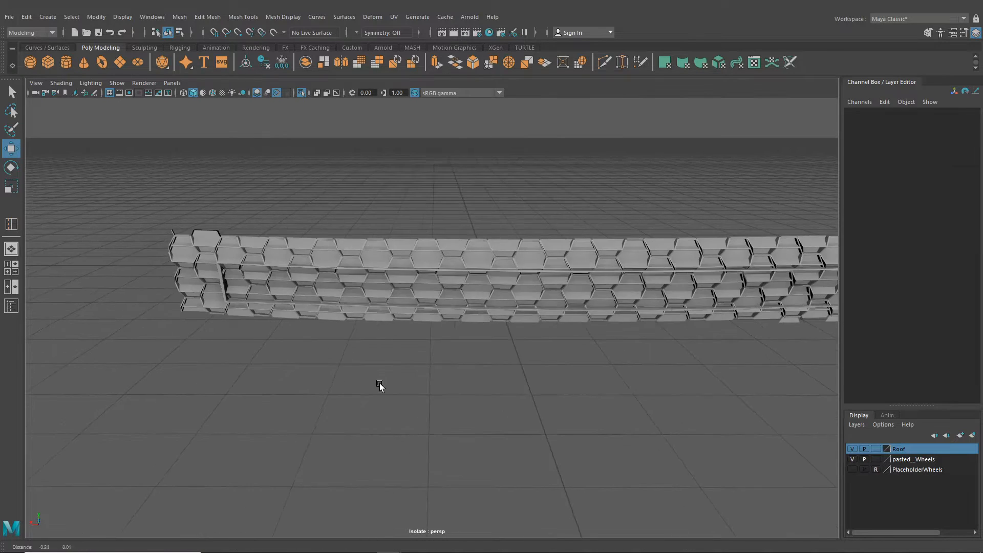
alt+drag(379, 383, 397, 304)
click(383, 266)
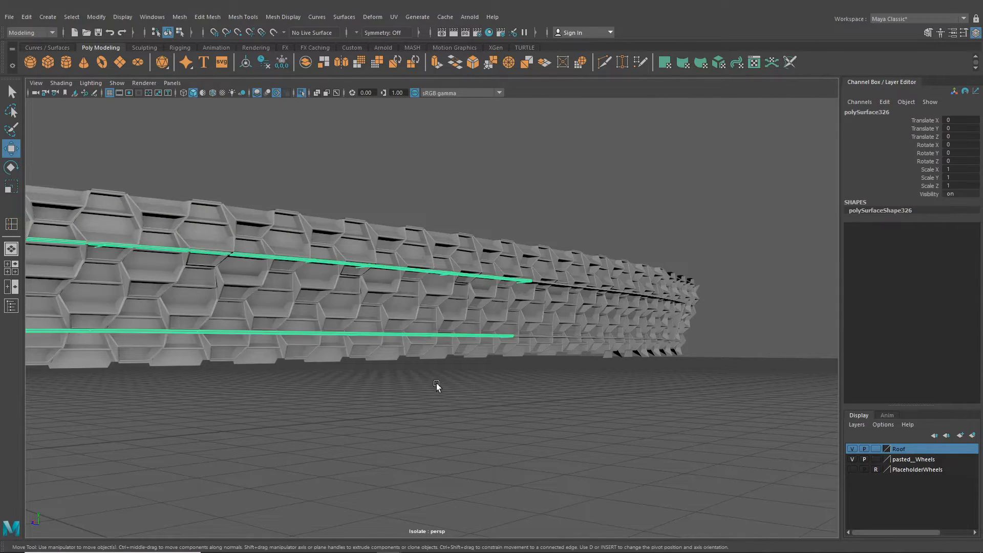
click(431, 396)
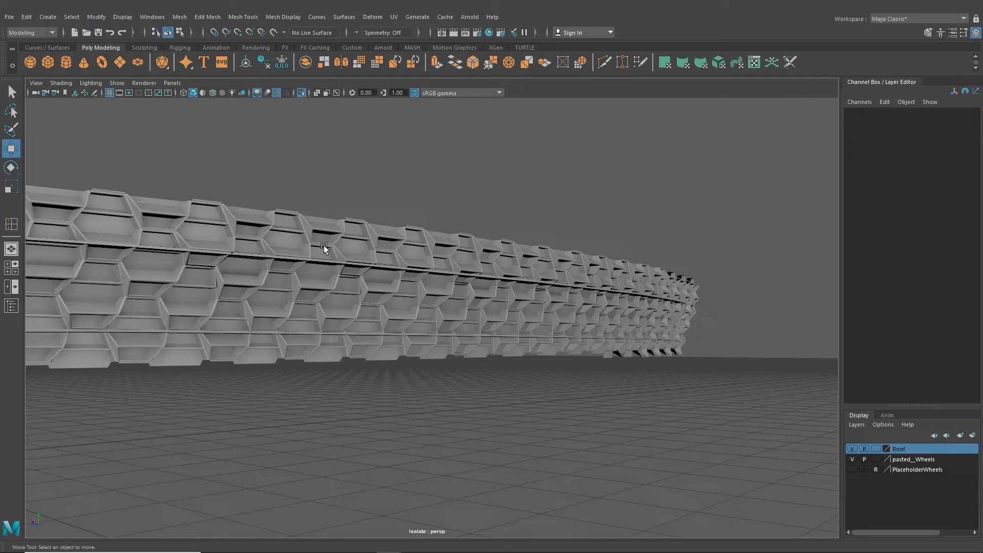
Inspect the bent honeycomb panel inside the slot frame from both sides and end the isolation to show the whole car
alt+drag(484, 345, 434, 361)
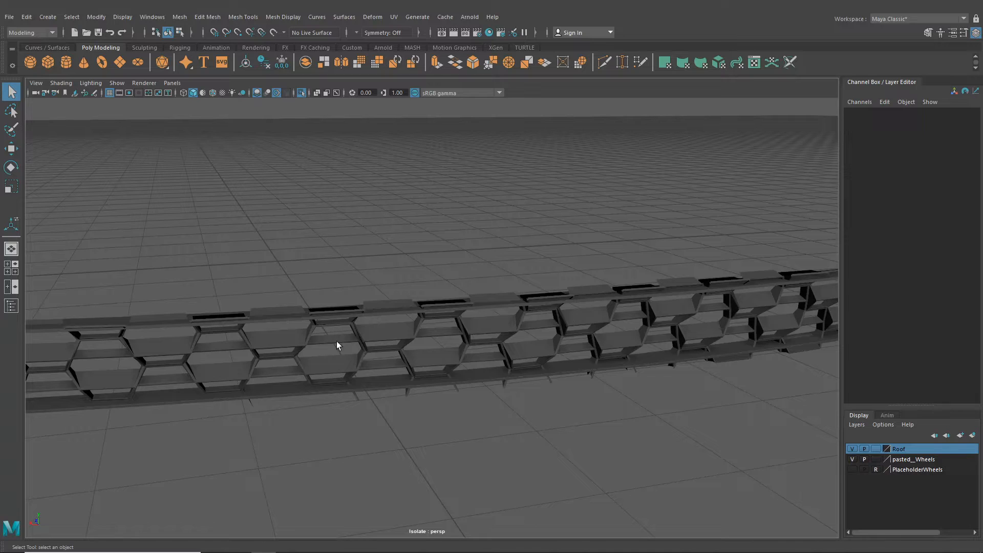
alt+drag(310, 370, 348, 344)
alt+middle_drag(348, 344, 389, 453)
scroll(411, 432, up, 4)
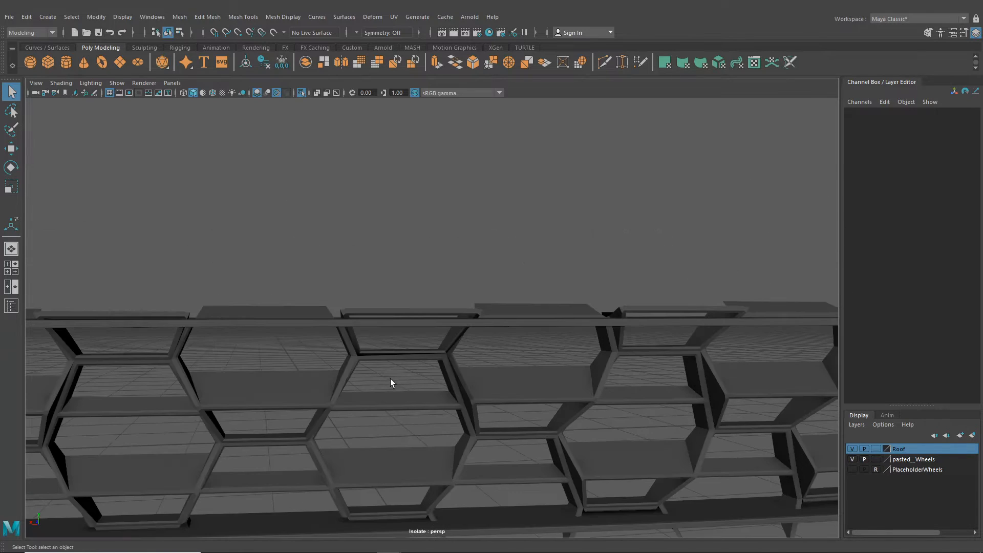
scroll(383, 385, down, 5)
alt+drag(381, 396, 357, 401)
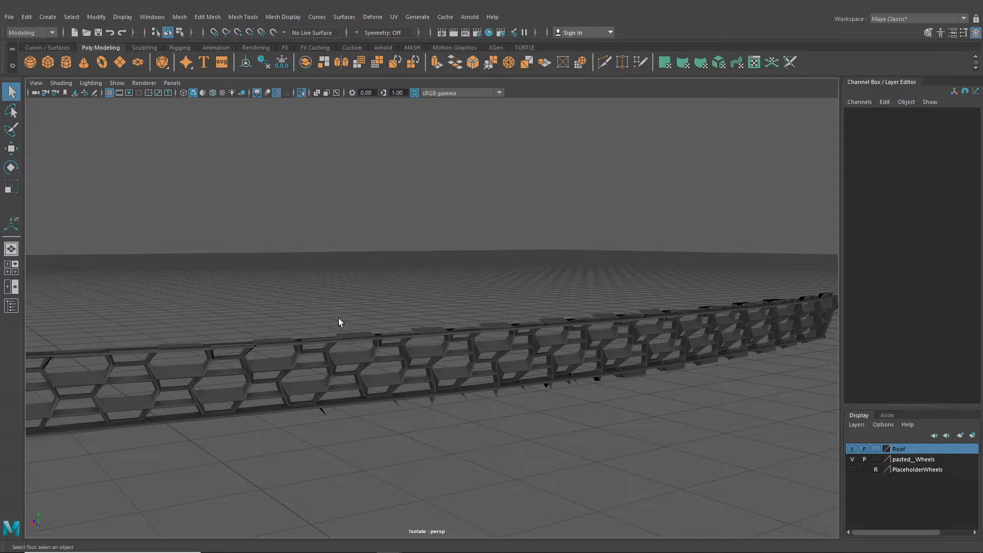
alt+drag(339, 319, 521, 364)
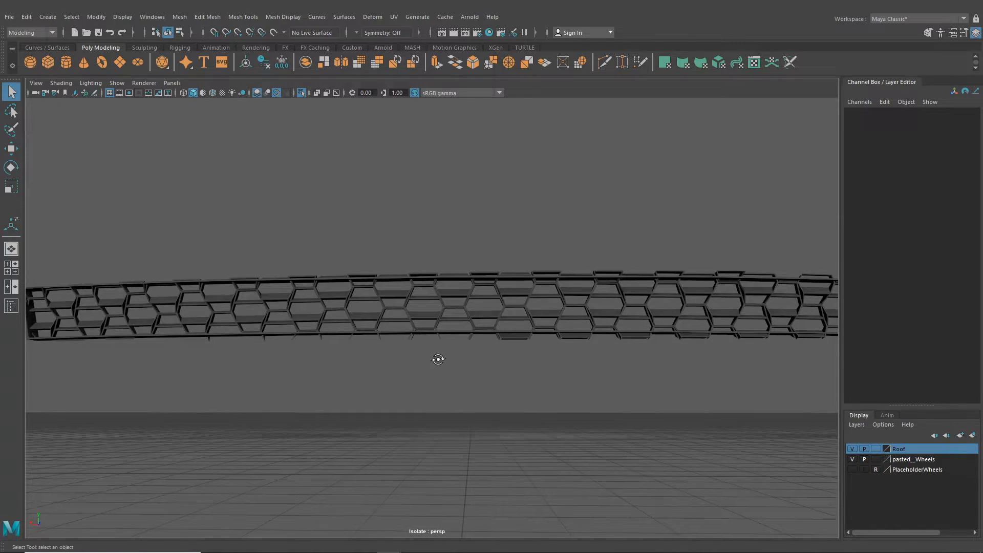
alt+drag(438, 358, 476, 344)
click(302, 92)
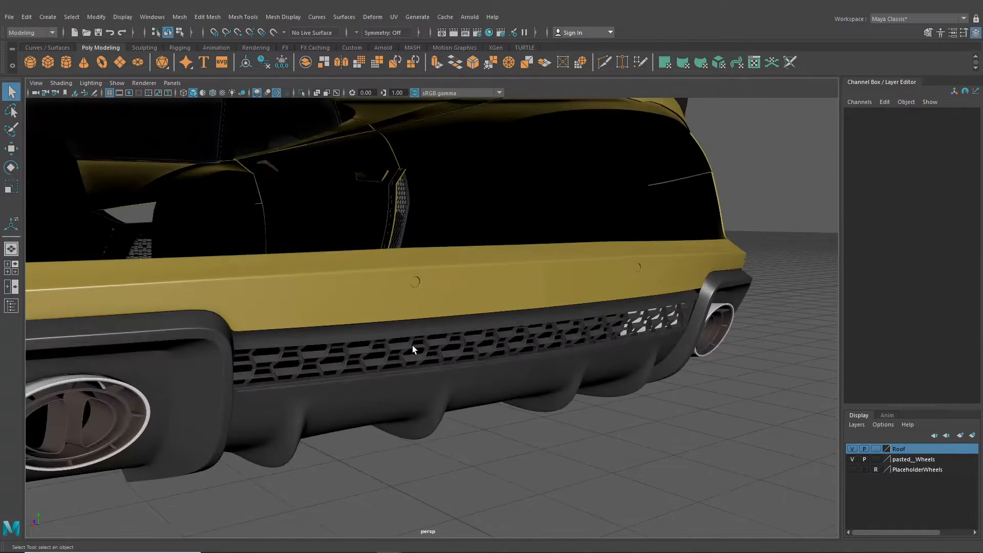
Examine how the honeycomb grille sits in the lower bumper slot, close up and from around the car's rear
alt+drag(413, 345, 394, 429)
scroll(382, 432, up, 4)
scroll(393, 429, up, 2)
alt+right_drag(393, 429, 434, 411)
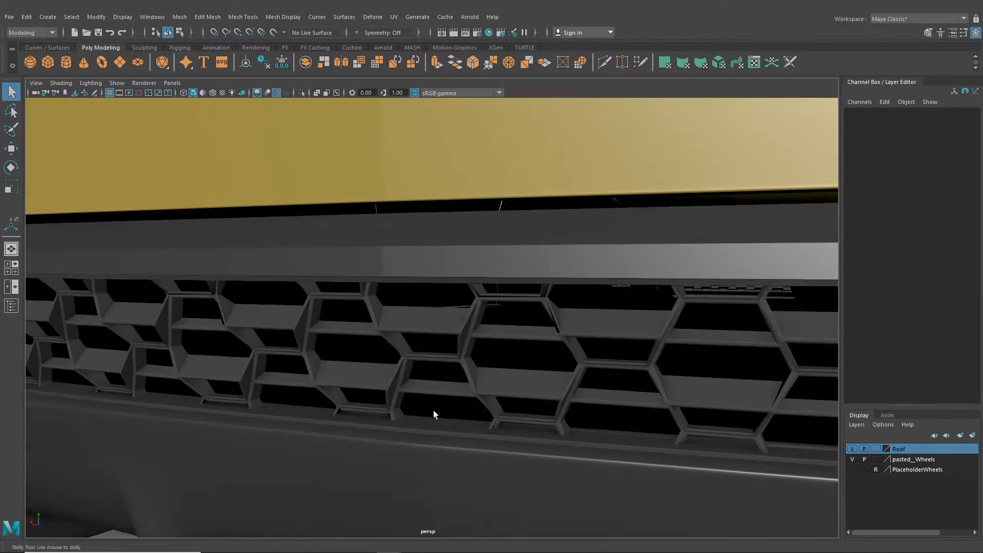
scroll(419, 321, down, 5)
alt+drag(419, 320, 396, 391)
scroll(450, 346, down, 4)
scroll(476, 366, down, 4)
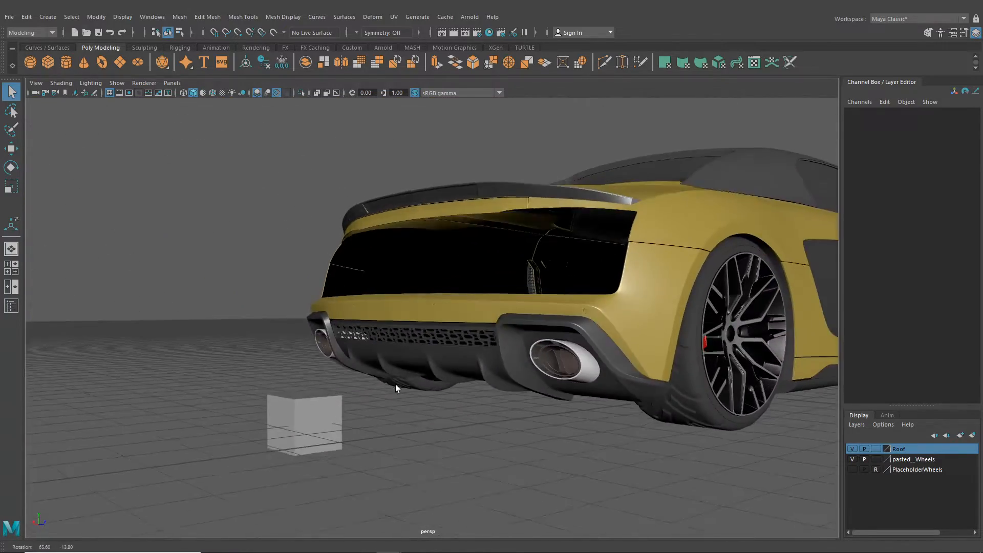
scroll(399, 395, up, 5)
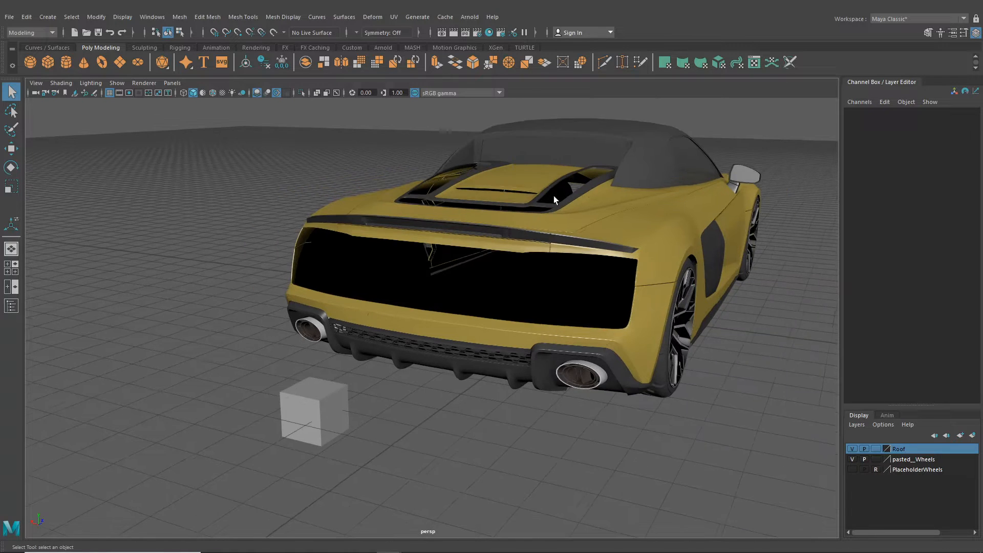
alt+drag(531, 252, 588, 294)
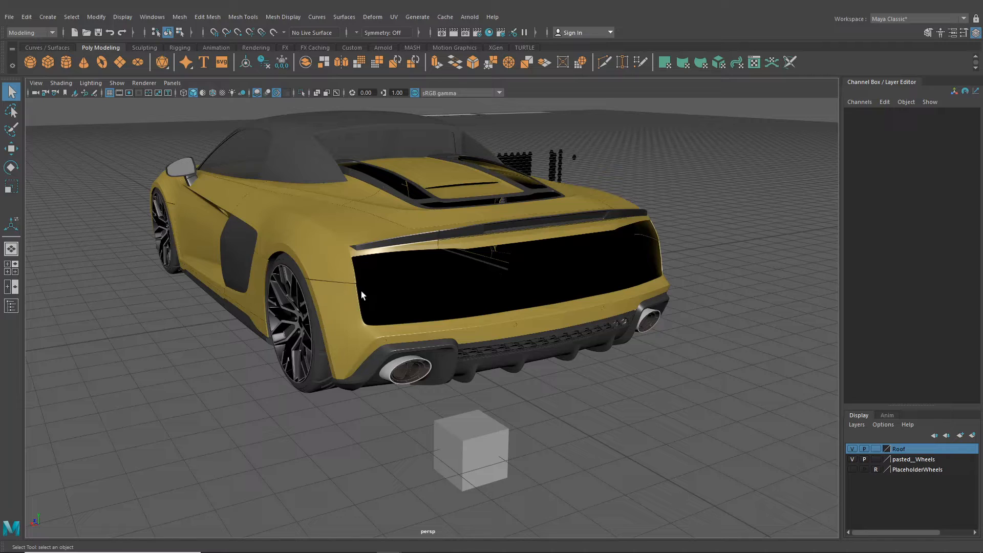
Select the spoiler's centre section and examine its edge loops and recess from above and behind
alt+drag(622, 257, 514, 383)
alt+drag(612, 284, 579, 299)
alt+right_drag(579, 299, 518, 327)
alt+drag(518, 328, 588, 321)
alt+right_drag(588, 321, 568, 319)
alt+drag(568, 319, 551, 366)
alt+middle_drag(551, 366, 531, 356)
alt+right_drag(531, 357, 536, 319)
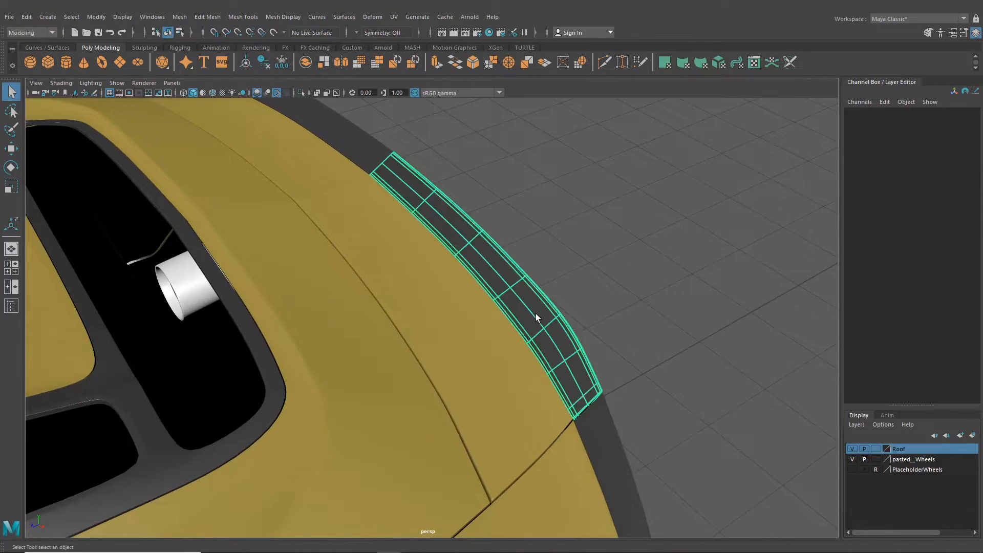
click(535, 321)
alt+drag(537, 293, 339, 308)
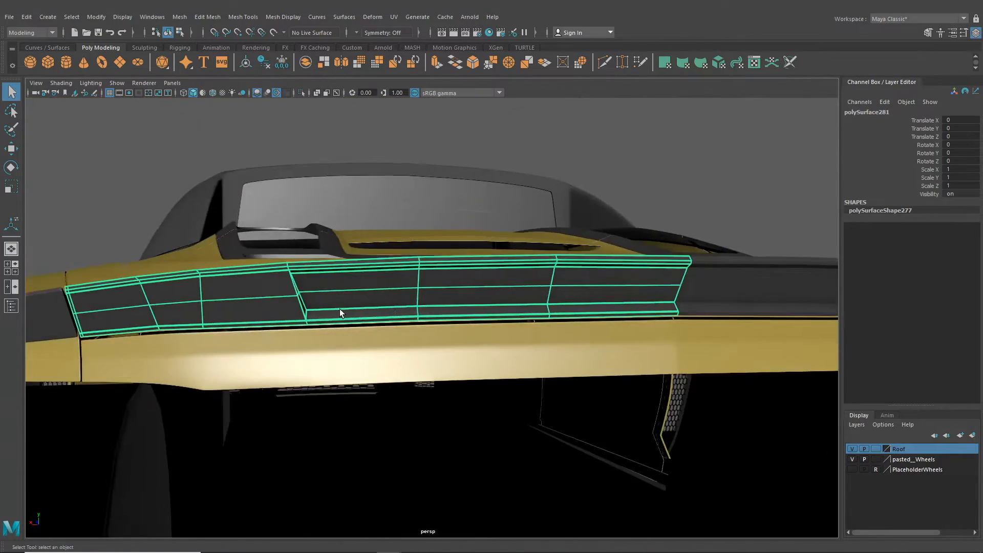
alt+right_drag(339, 308, 471, 333)
alt+drag(472, 333, 432, 306)
alt+middle_drag(432, 305, 437, 329)
alt+right_drag(436, 328, 448, 337)
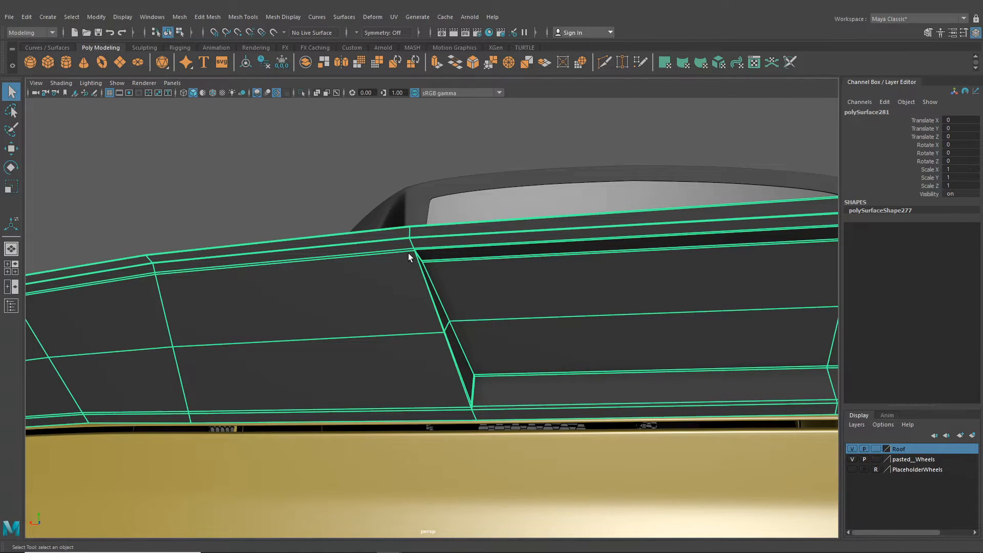
Turn on smooth mesh preview for the spoiler's centre section, deselect it and check the car's rear
alt+drag(408, 254, 293, 373)
key(3)
click(318, 241)
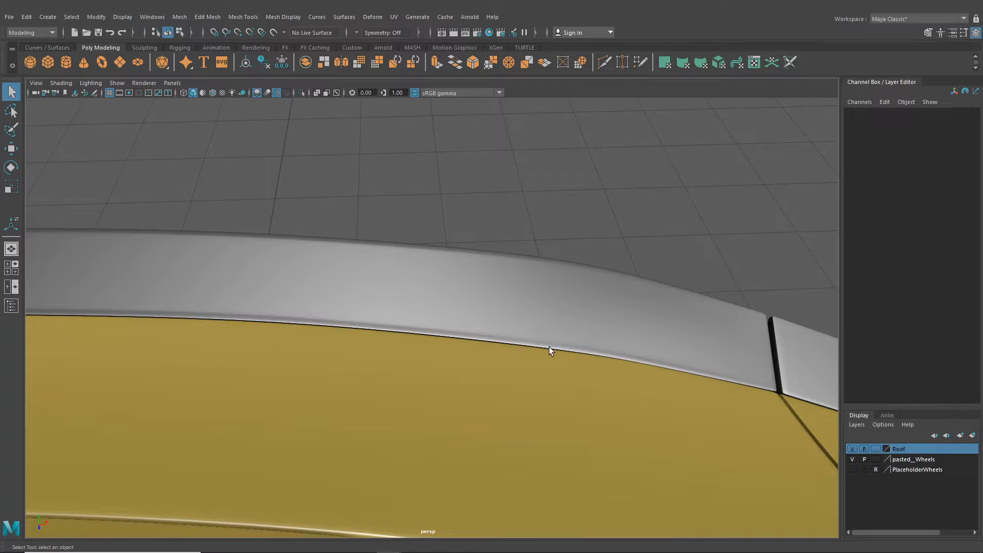
mouse_move(447, 338)
alt+mouse_down()
mouse_move(426, 343)
mouse_move(551, 358)
mouse_move(440, 342)
mouse_move(446, 324)
alt+mouse_up()
scroll(471, 358, down, 5)
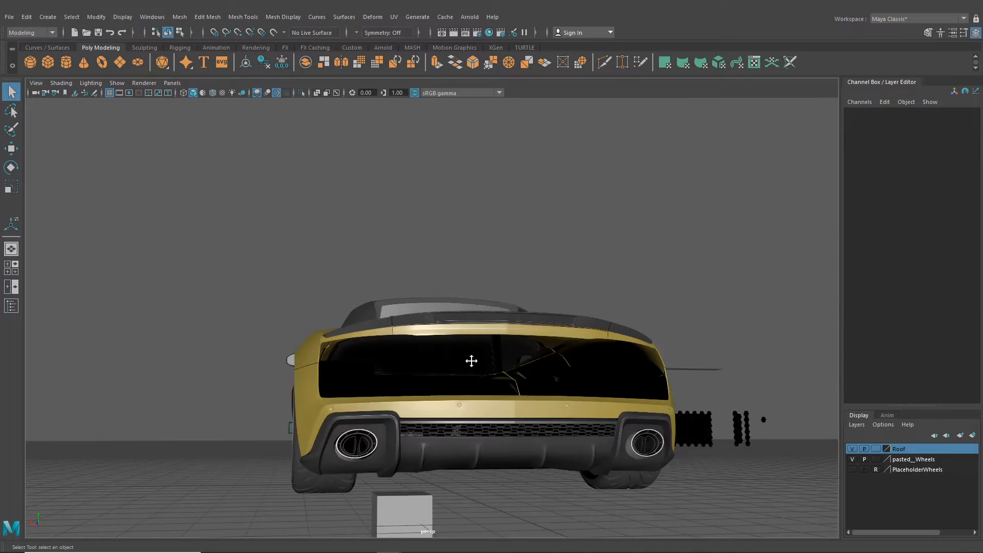
alt+drag(472, 358, 491, 349)
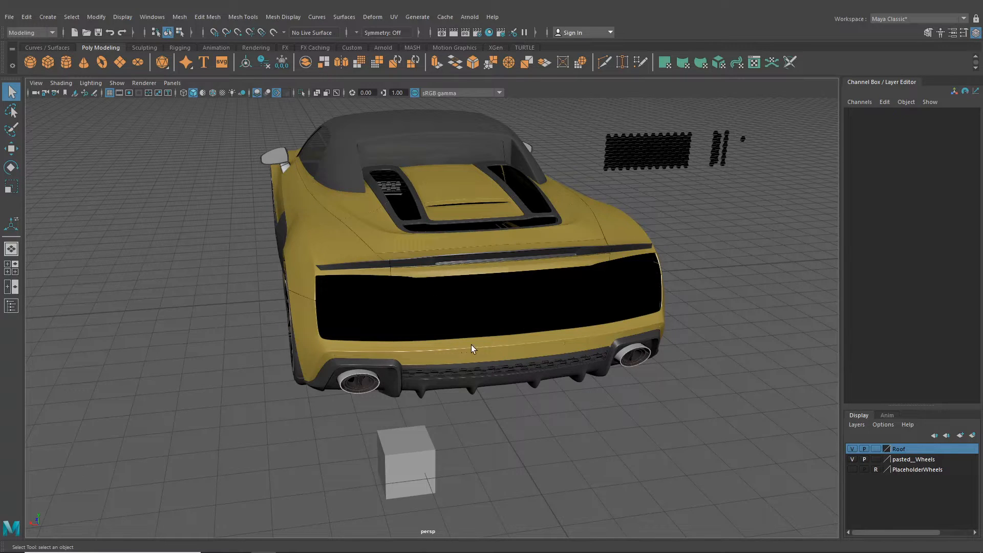
alt+drag(471, 345, 481, 314)
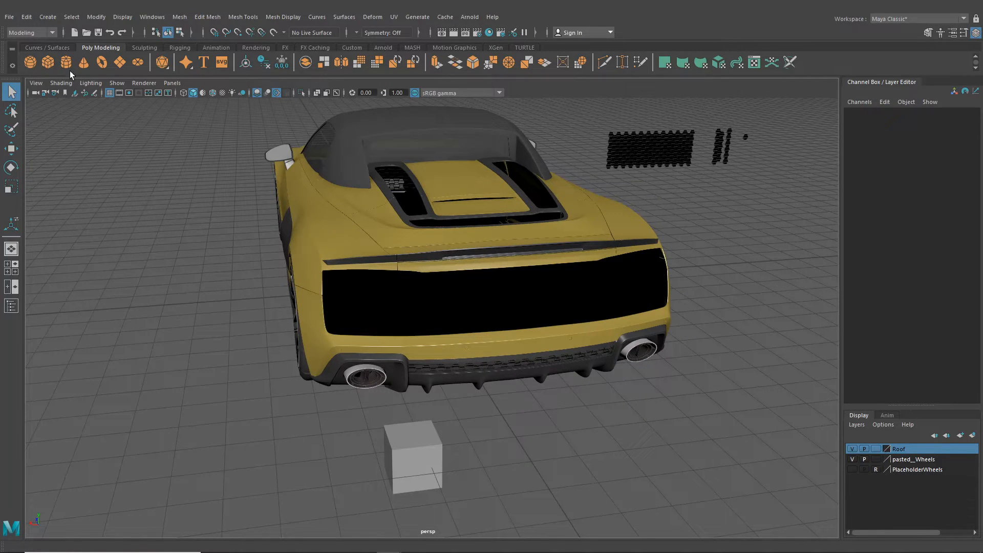
Create a polygon plane and move it behind the black rear opening, to about Y 3.67 and Z -11.42
click(496, 285)
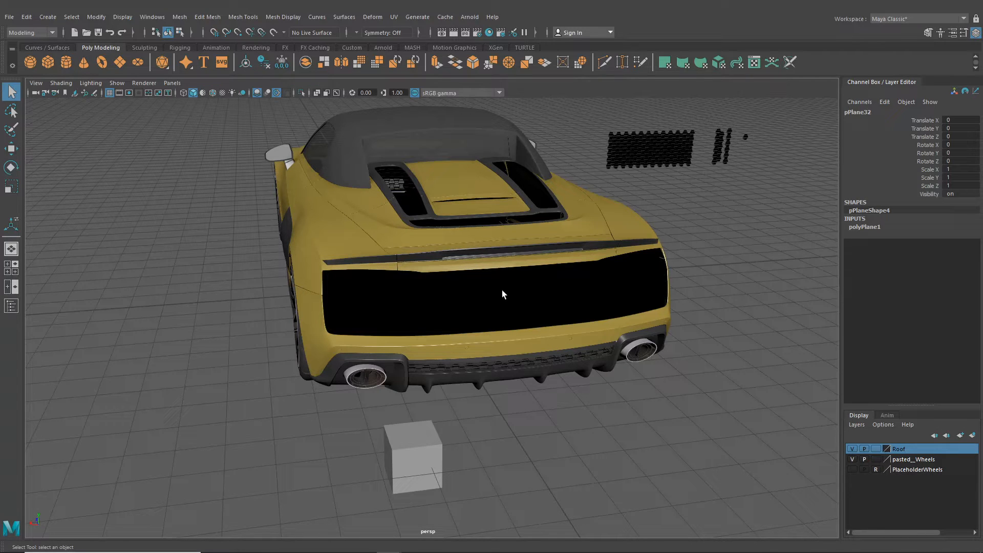
key(ctrl+z)
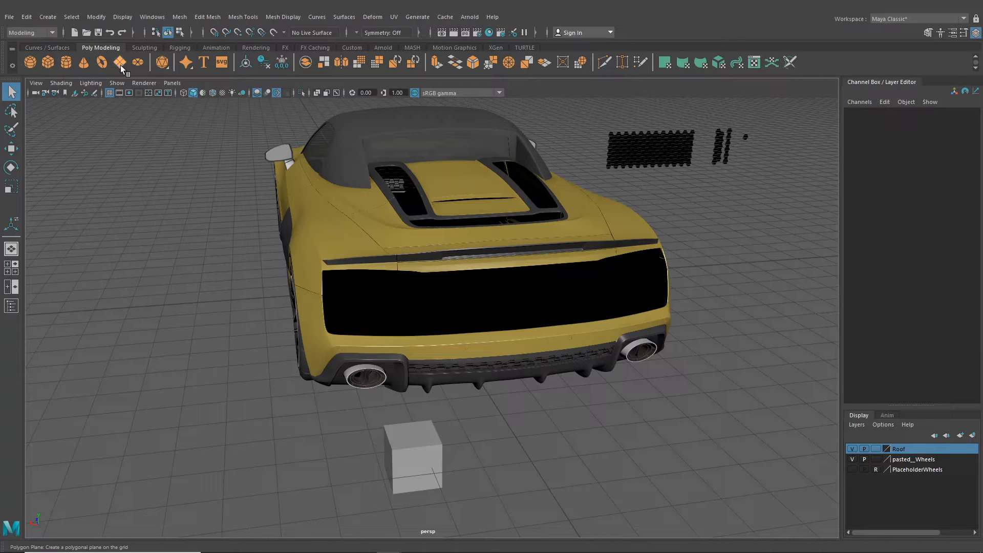
click(429, 275)
key(w)
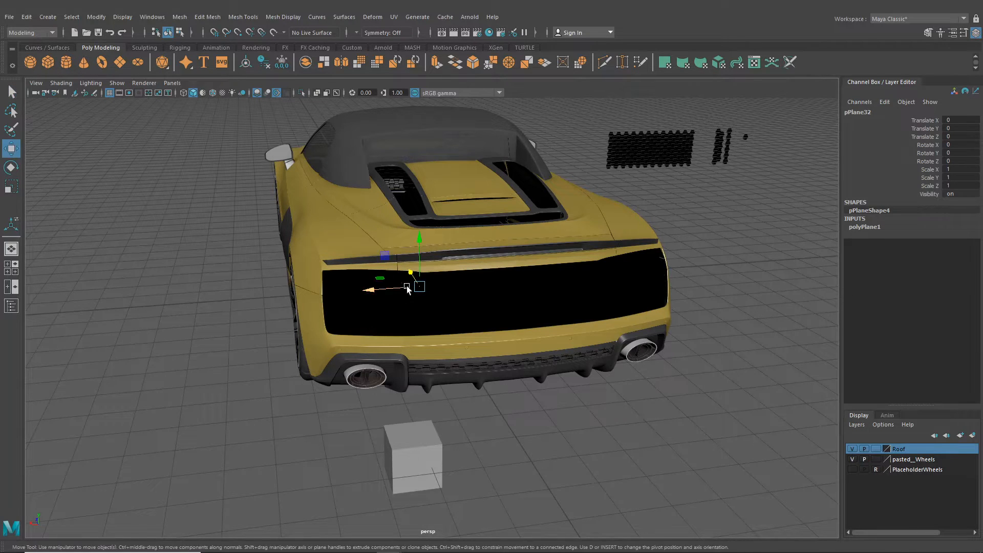
drag(411, 276, 519, 205)
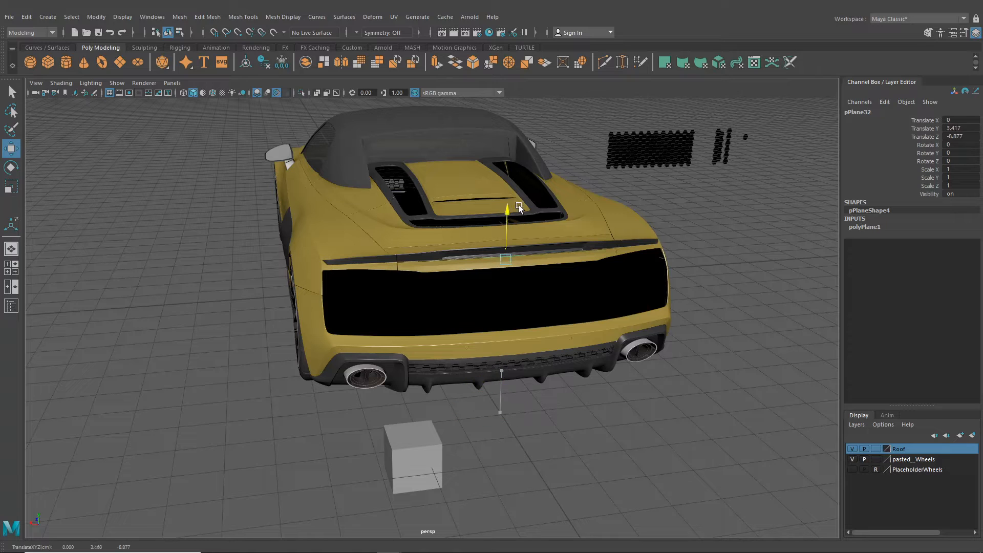
drag(495, 247, 532, 280)
Set the plane's width and height subdivisions to 1
click(873, 231)
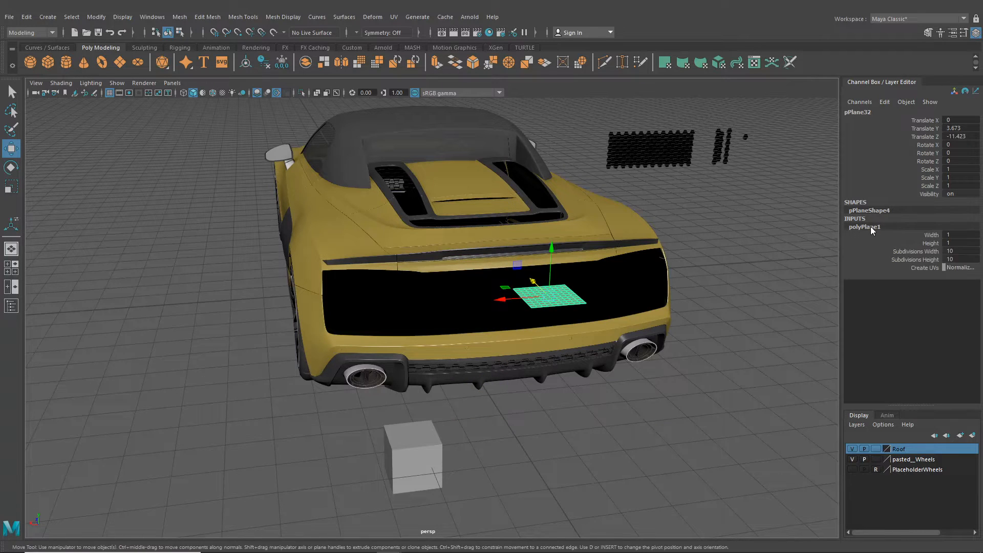
double_click(959, 253)
text(1)
key(Tab)
Rotate the plane upright by setting its Rotate X to -90
click(12, 167)
drag(563, 273, 736, 296)
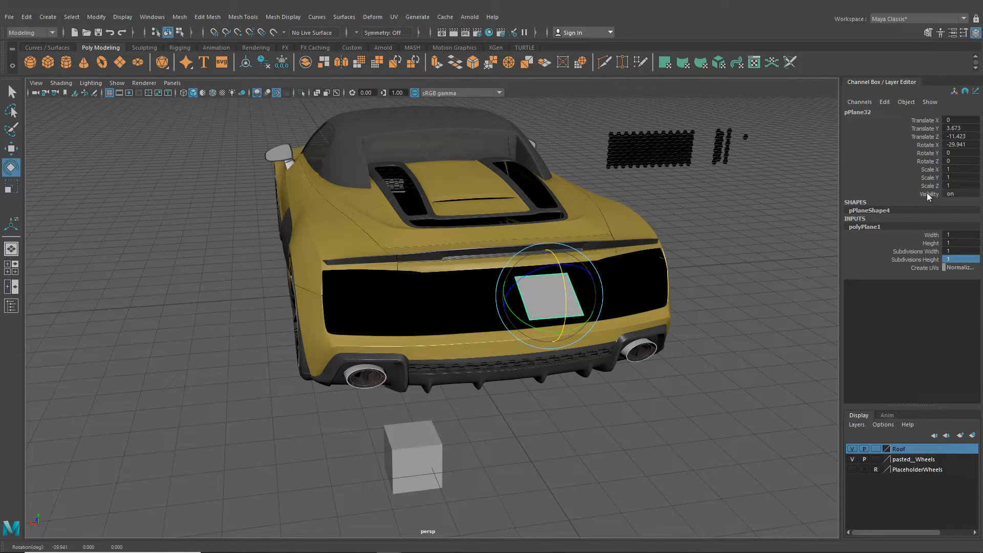
double_click(961, 145)
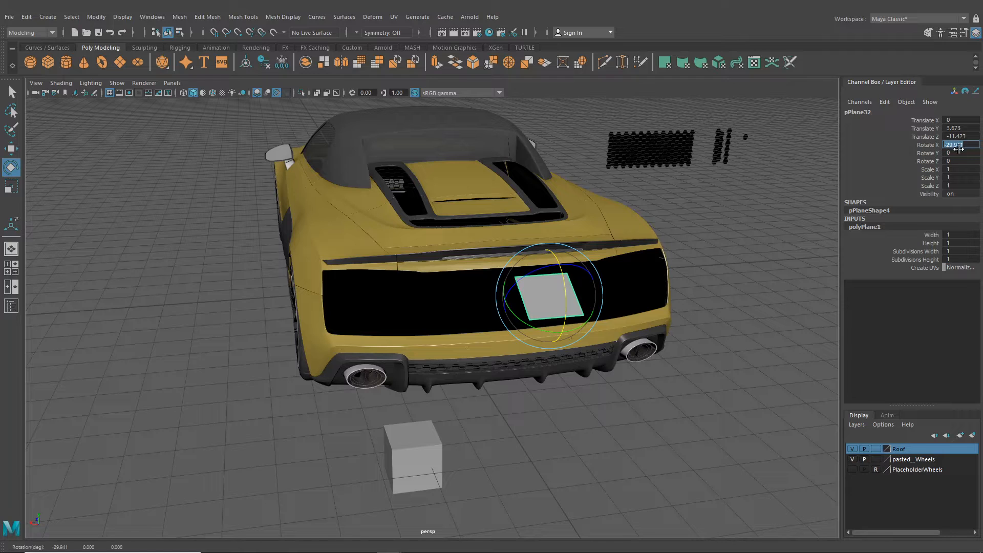
text(-90)
key(Return)
Show the four-view layout and switch the front view to the back1 orthographic camera
key(space)
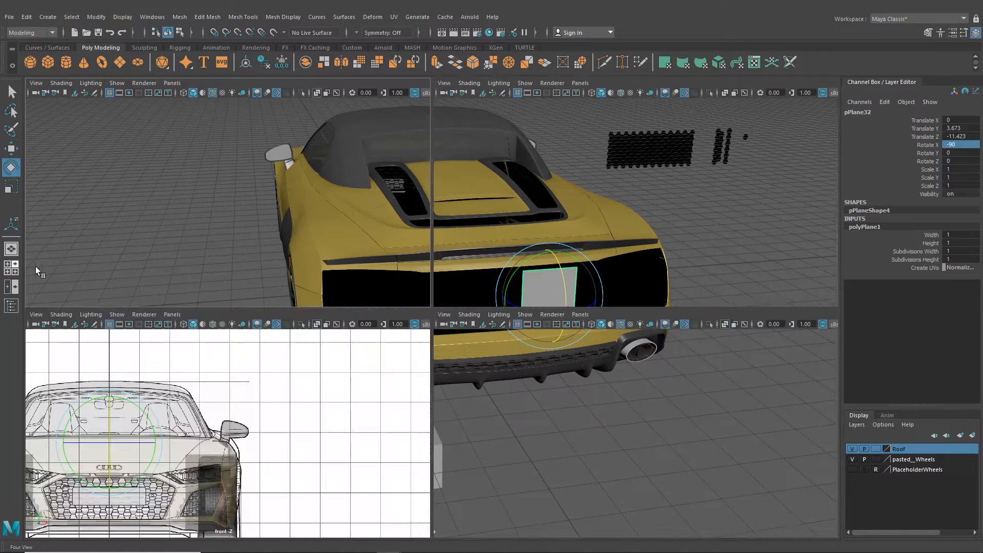
click(172, 314)
mouse_move(207, 345)
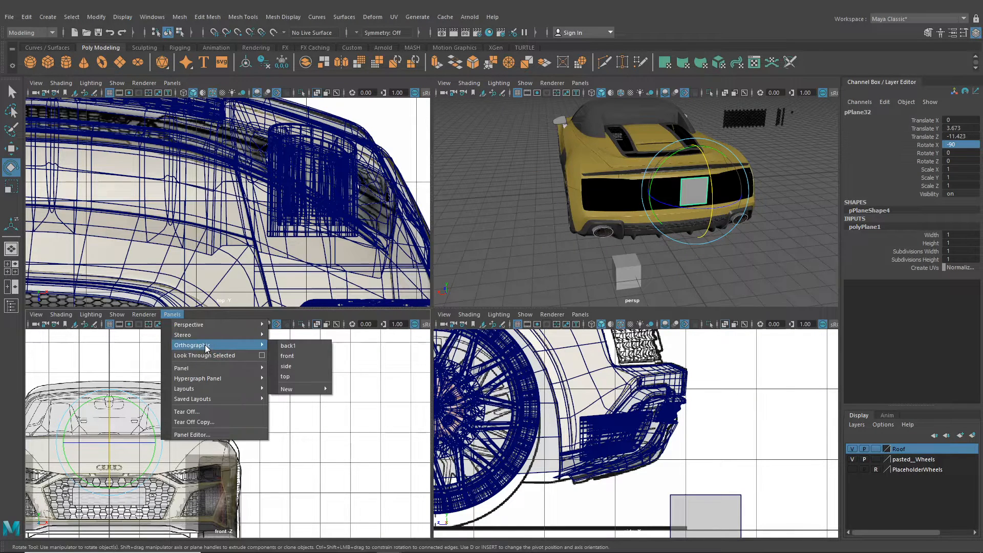
click(292, 346)
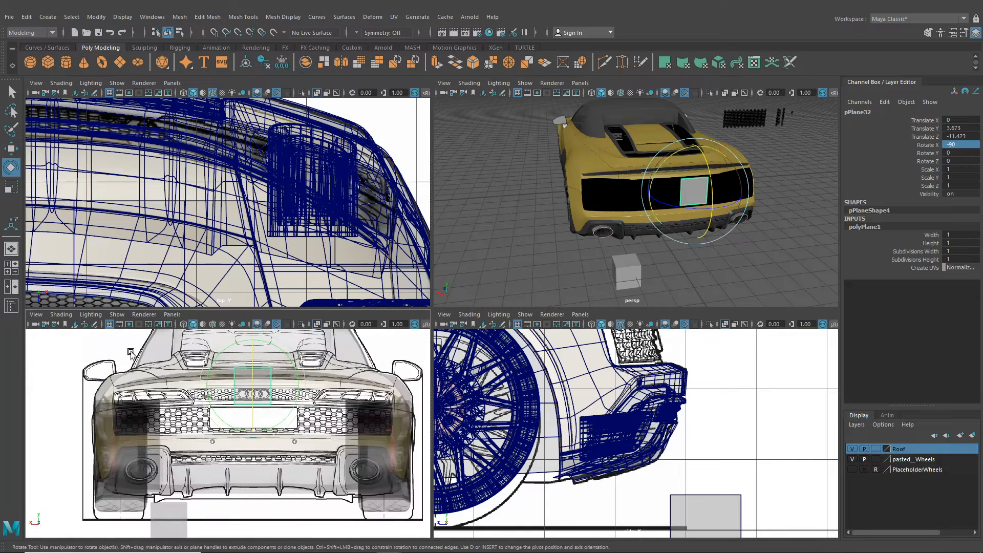
Move the plane's upper and lower vertices in the back view to match the height of the blueprint strip beneath the Audi rings
click(9, 148)
scroll(200, 415, up, 5)
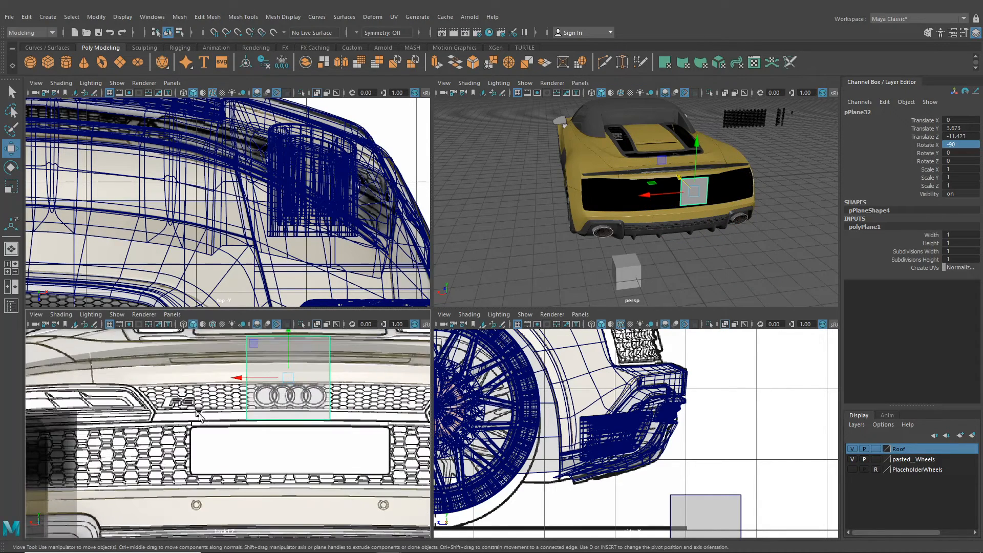
scroll(712, 373, up, 5)
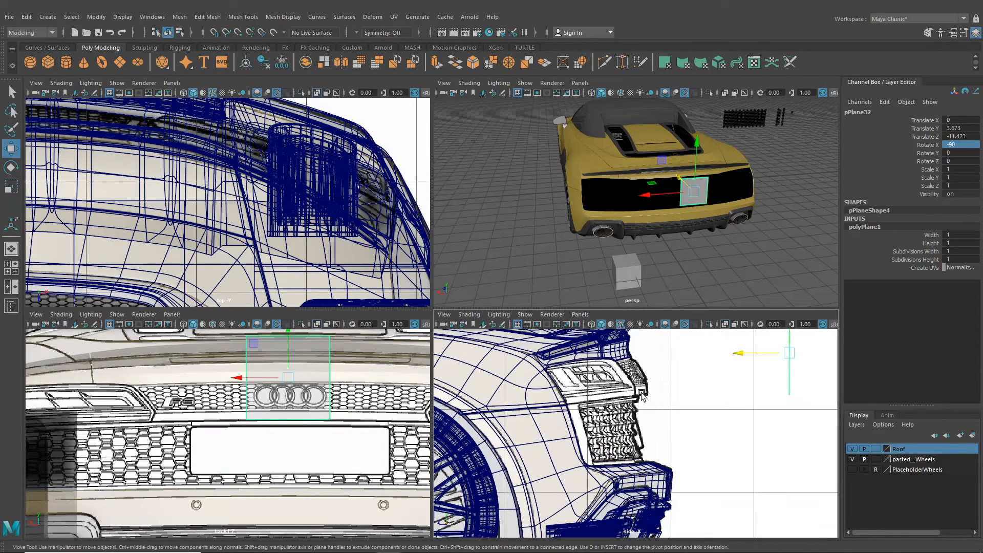
scroll(642, 394, up, 3)
alt+middle_drag(292, 401, 299, 421)
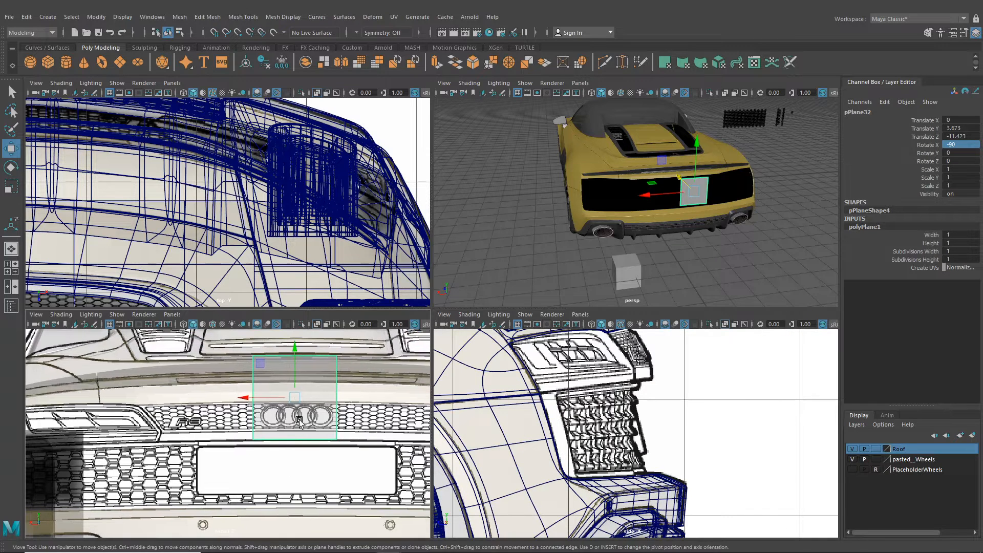
right_drag(309, 380, 259, 262)
drag(246, 344, 362, 379)
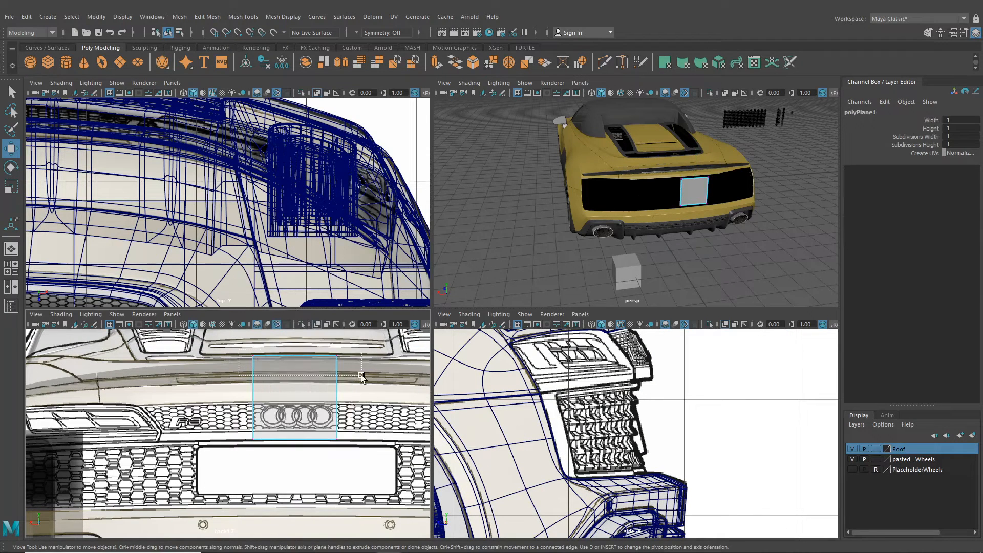
drag(297, 342, 297, 416)
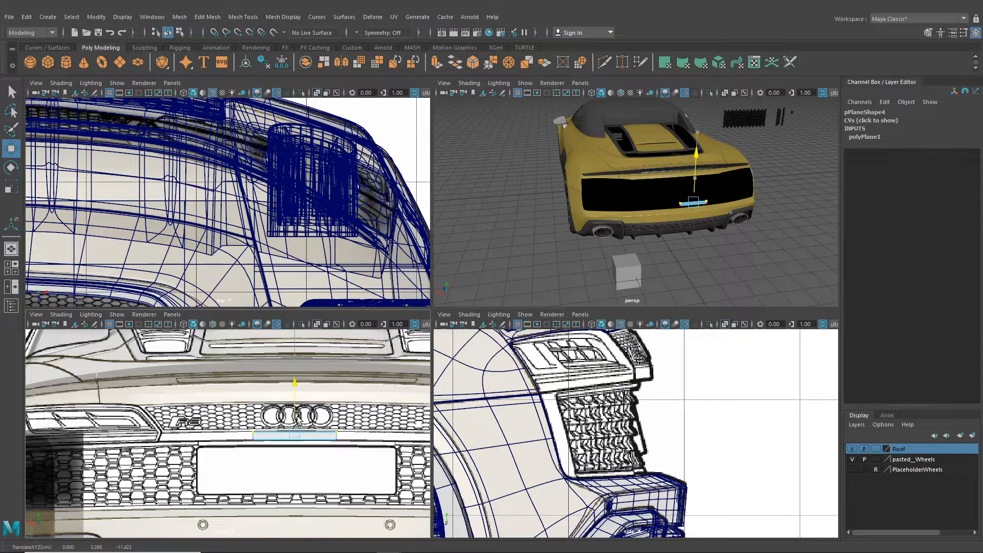
scroll(302, 410, up, 6)
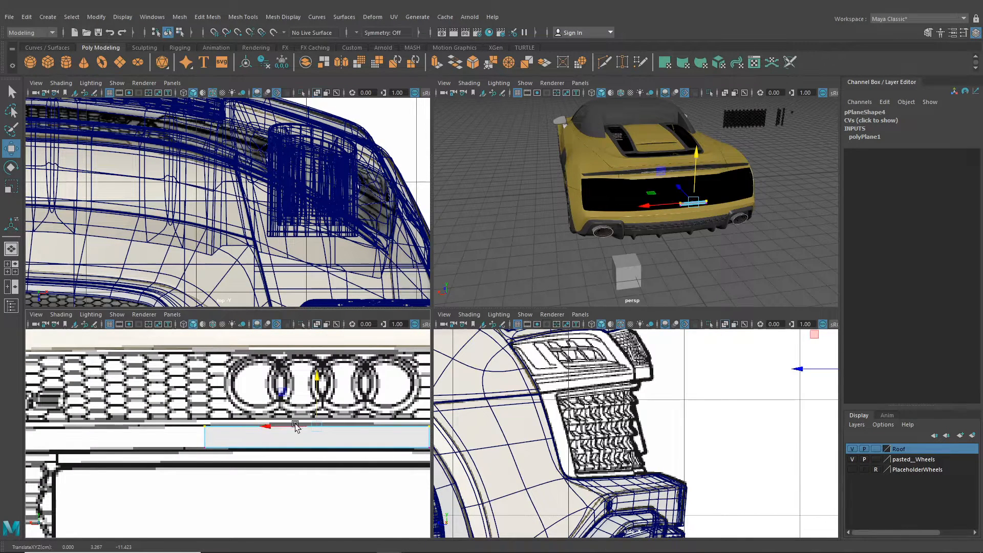
alt+middle_drag(228, 429, 129, 404)
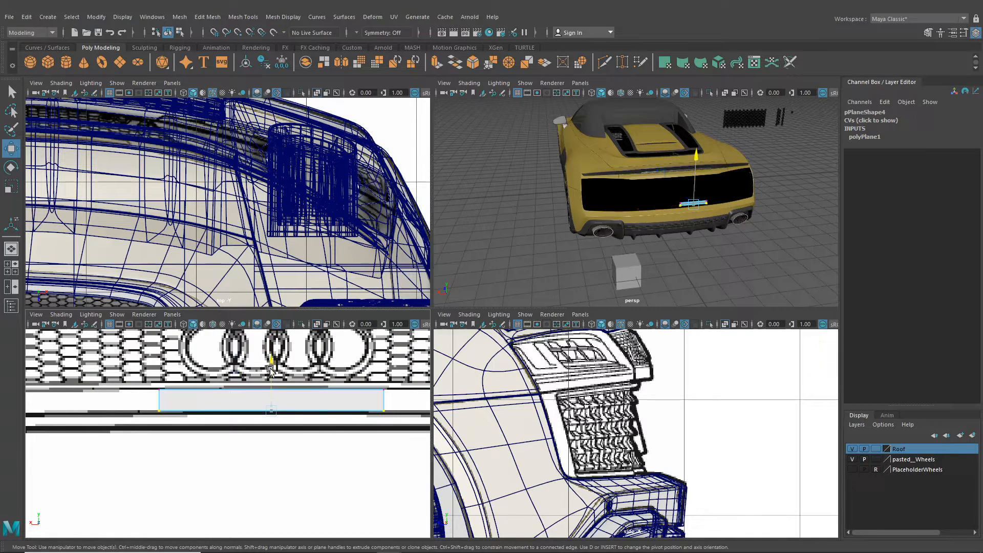
click(271, 370)
Move the plane's left-end vertices outward along X to the strip's corner below the blueprint's R8 badge
drag(353, 366, 221, 409)
scroll(230, 410, down, 3)
scroll(299, 407, up, 4)
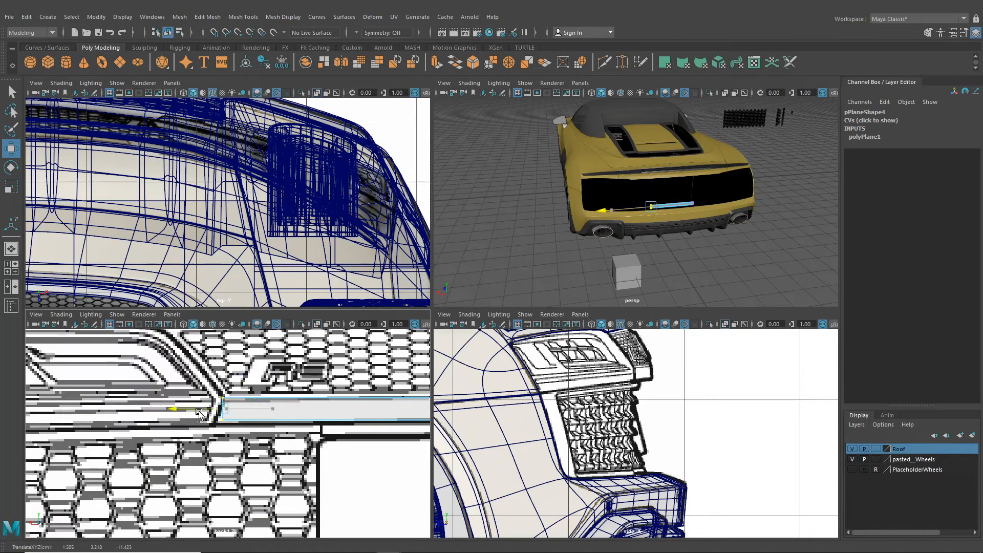
right_click(254, 403)
scroll(286, 394, down, 3)
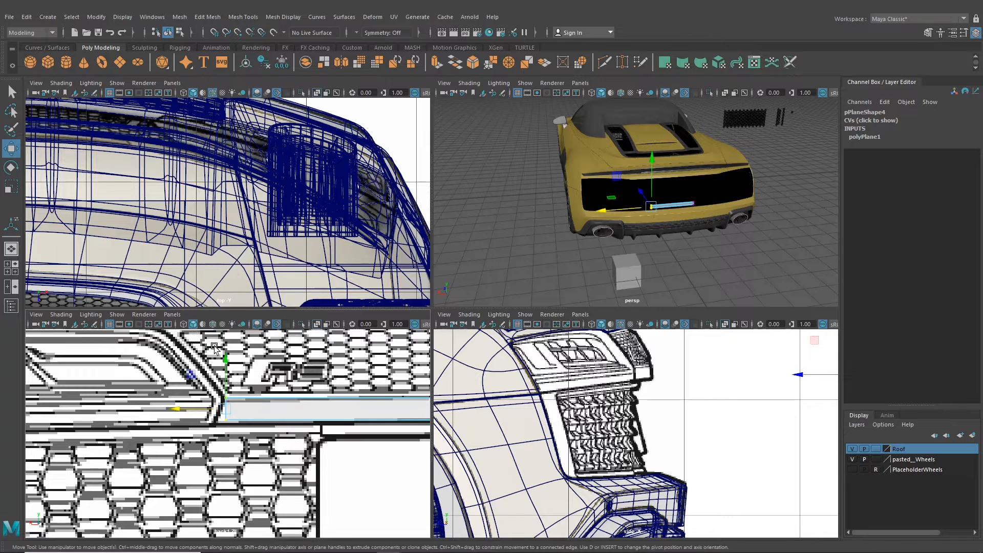
Move the whole strip plane forward along Z in the side view to the rear edge of the blueprint's grille
scroll(310, 377, up, 4)
drag(322, 380, 296, 418)
scroll(252, 450, down, 5)
scroll(247, 456, up, 2)
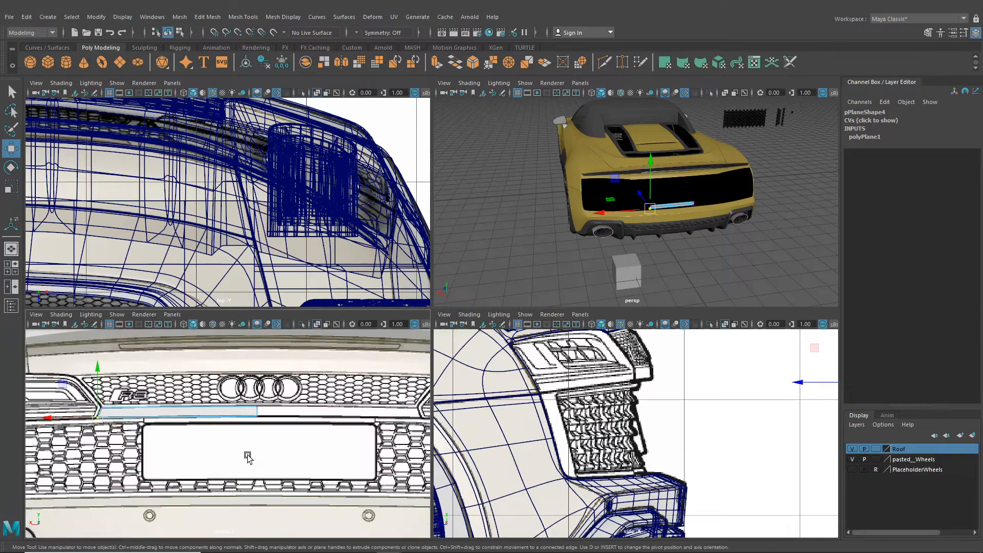
alt+middle_drag(642, 393, 587, 412)
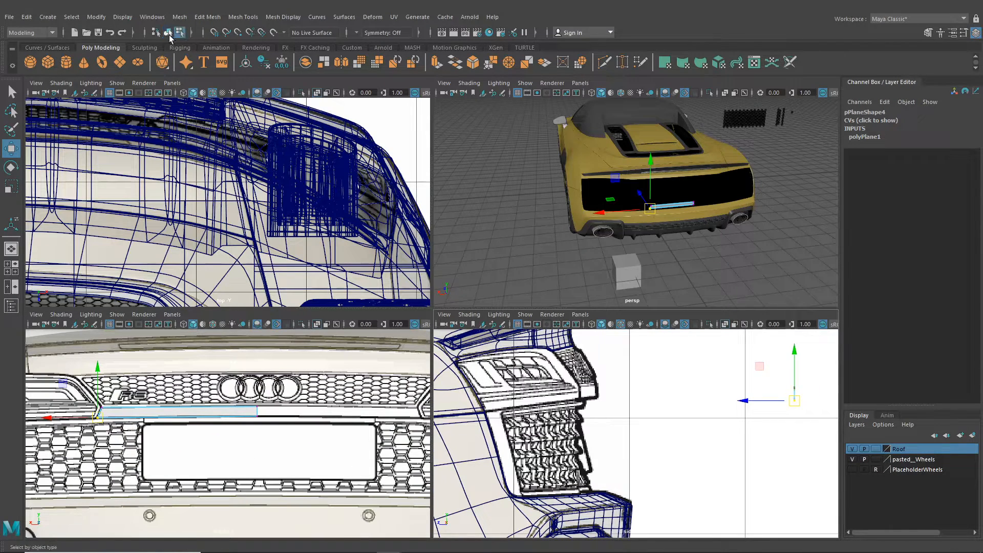
click(168, 32)
drag(748, 343, 527, 346)
right_drag(260, 414, 253, 389)
key(ctrl+z)
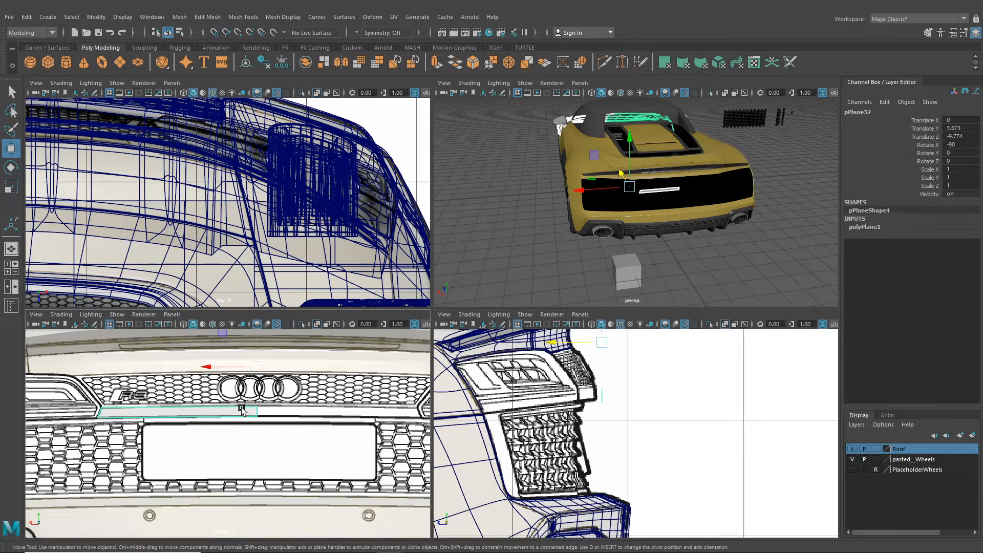
Move the strip's centre-end and outer-end vertices along Z so its length follows the bumper's depth in the side blueprint
right_drag(241, 260, 188, 261)
drag(584, 389, 633, 418)
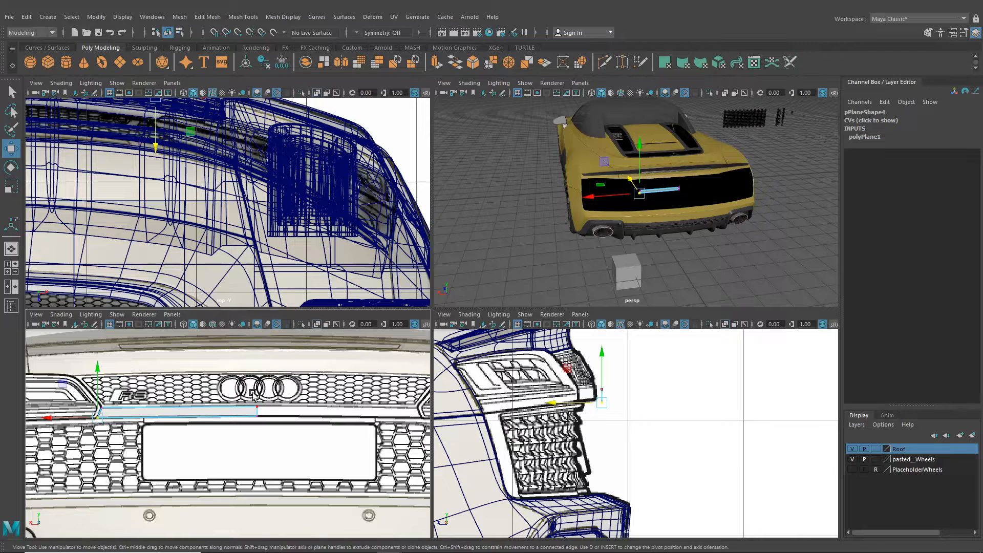
drag(254, 395, 264, 416)
scroll(666, 402, up, 3)
click(557, 379)
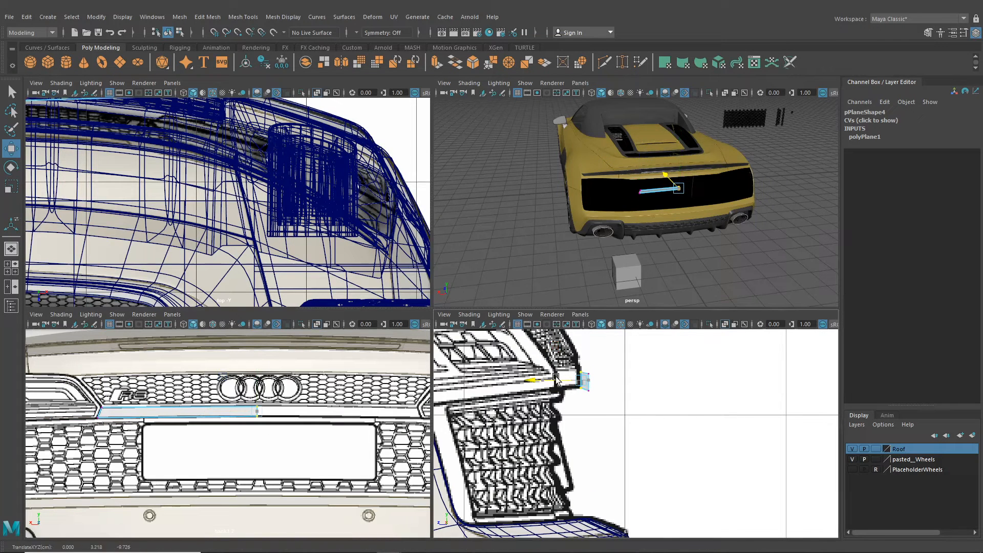
drag(557, 379, 522, 381)
click(585, 376)
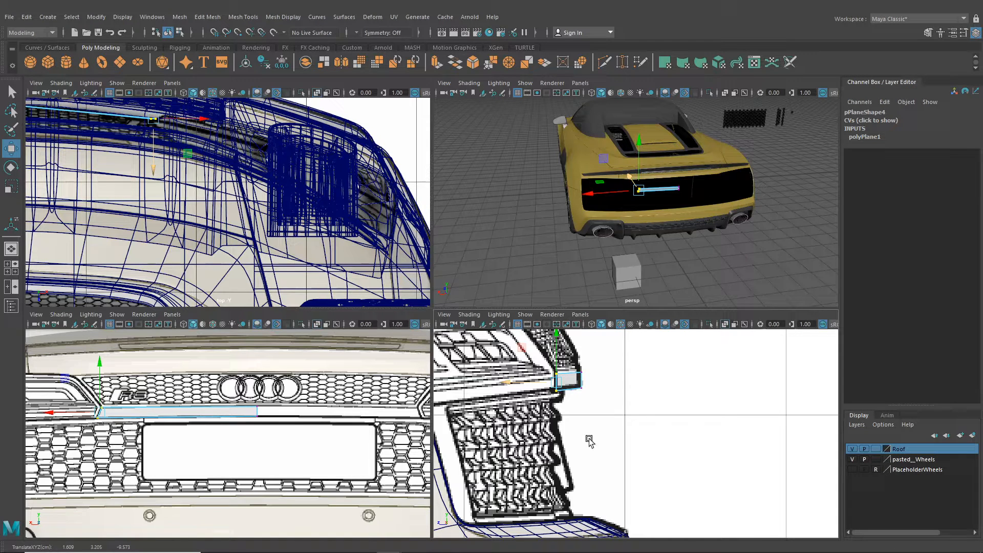
Extrude the strip's upper edge upward by 0.027 in Y to form a narrow band below the grille
alt+drag(627, 242, 666, 259)
scroll(279, 440, up, 6)
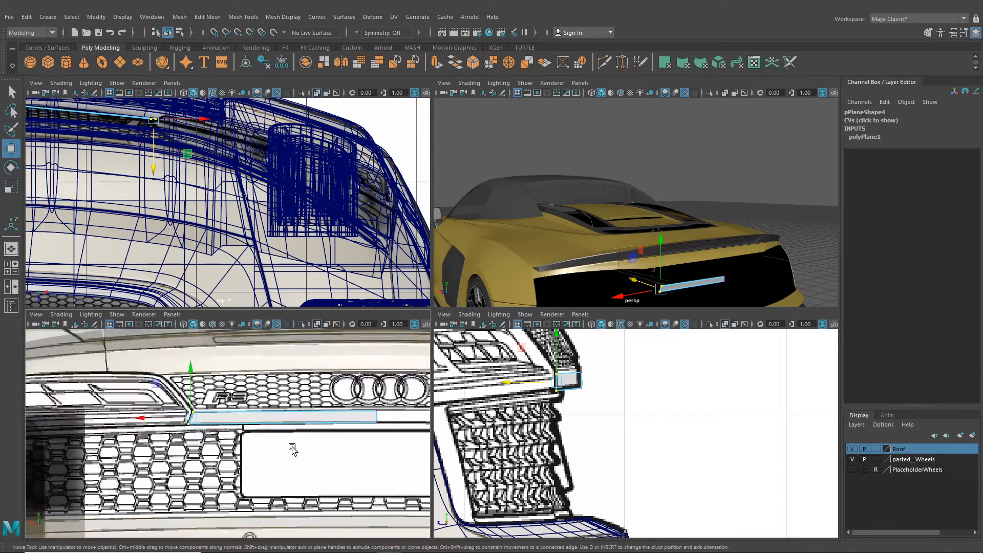
right_drag(261, 409, 260, 233)
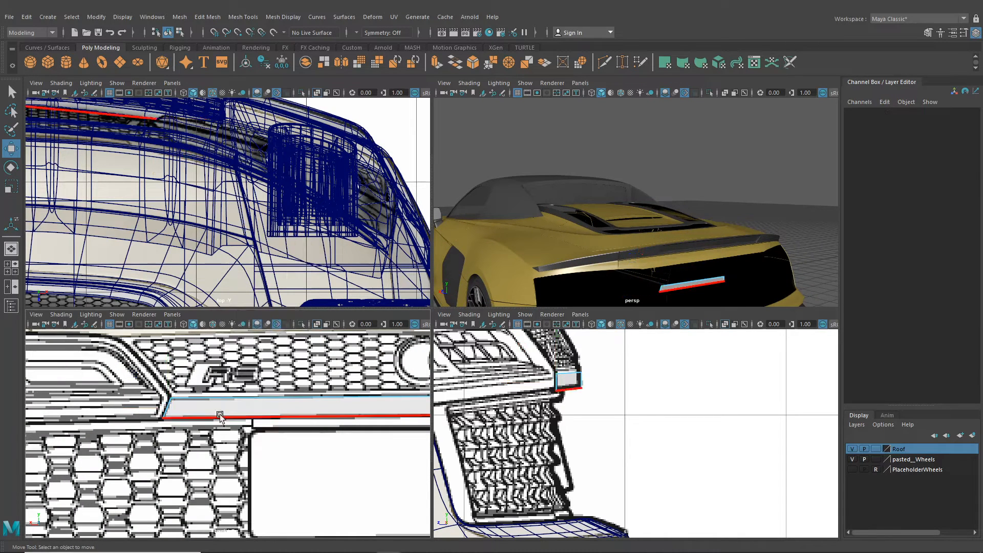
click(229, 398)
key(ctrl+e)
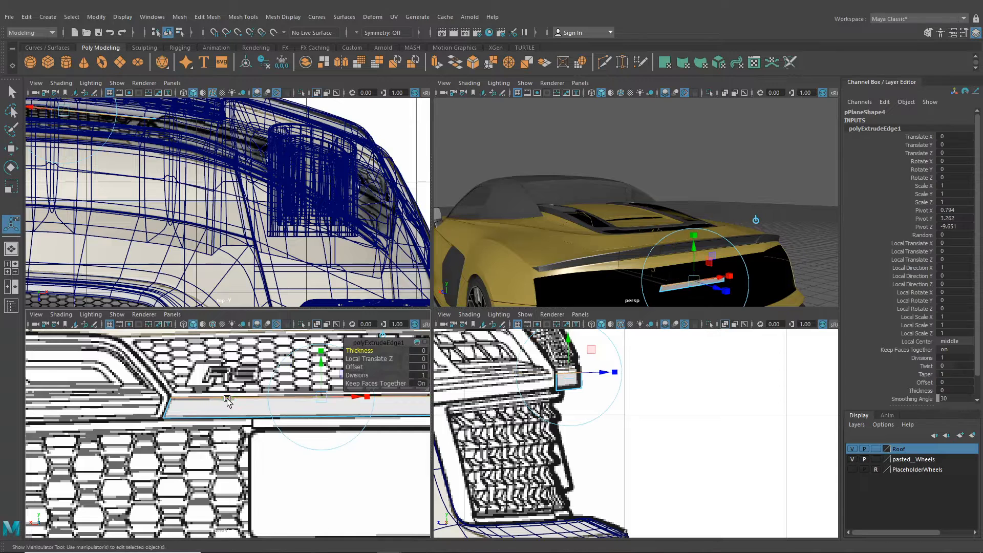
alt+middle_drag(311, 402, 244, 440)
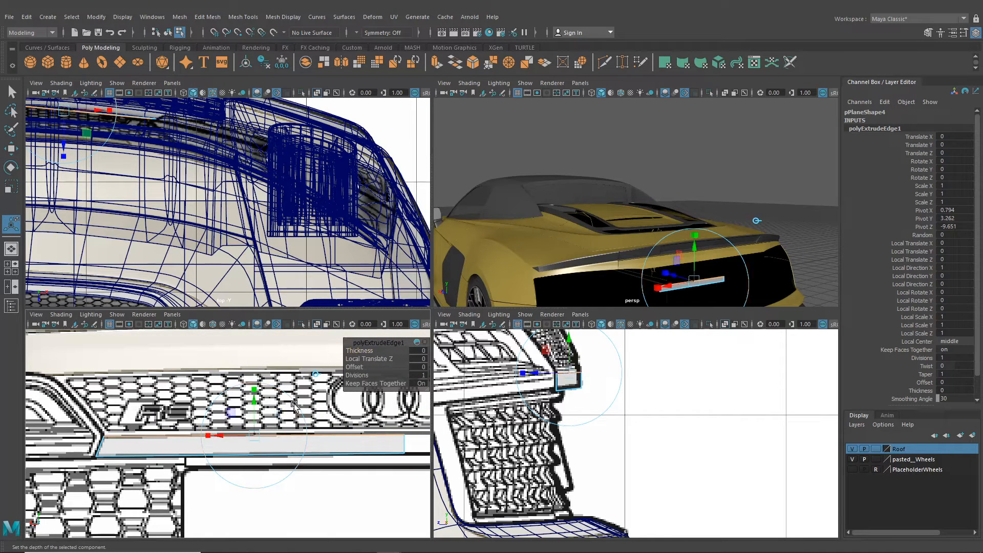
alt+right_drag(231, 430, 278, 434)
drag(264, 402, 266, 395)
alt+middle_drag(258, 437, 289, 412)
alt+middle_drag(195, 432, 352, 439)
alt+right_drag(285, 447, 336, 461)
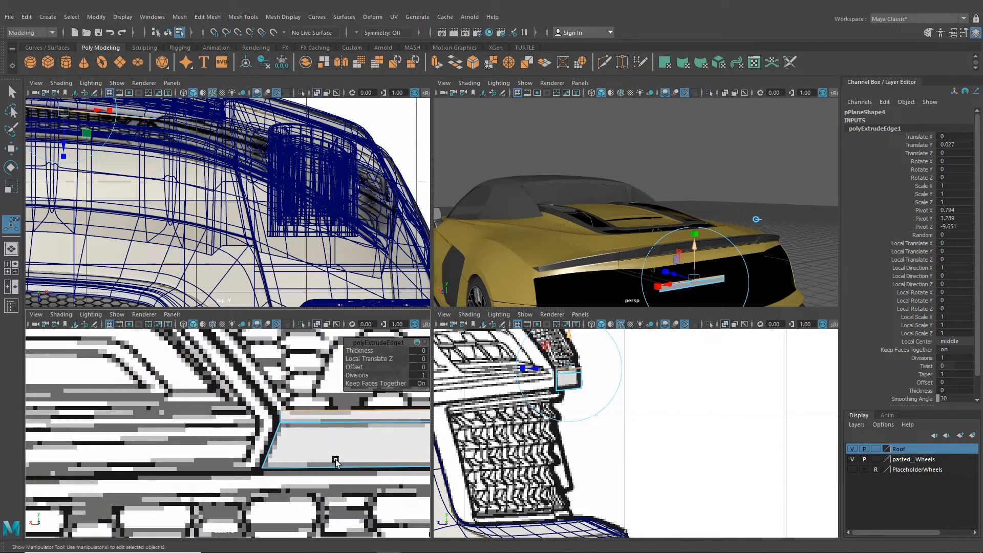
Shift the narrow band's upper outer vertex along X to the blueprint corner below the R8 badge
right_drag(312, 422, 261, 275)
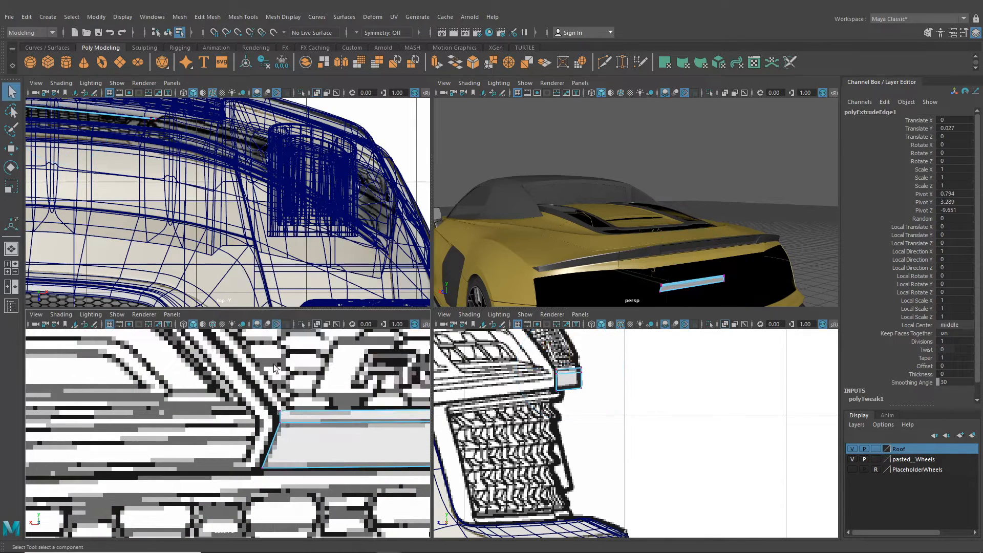
click(281, 413)
key(w)
drag(254, 415, 251, 412)
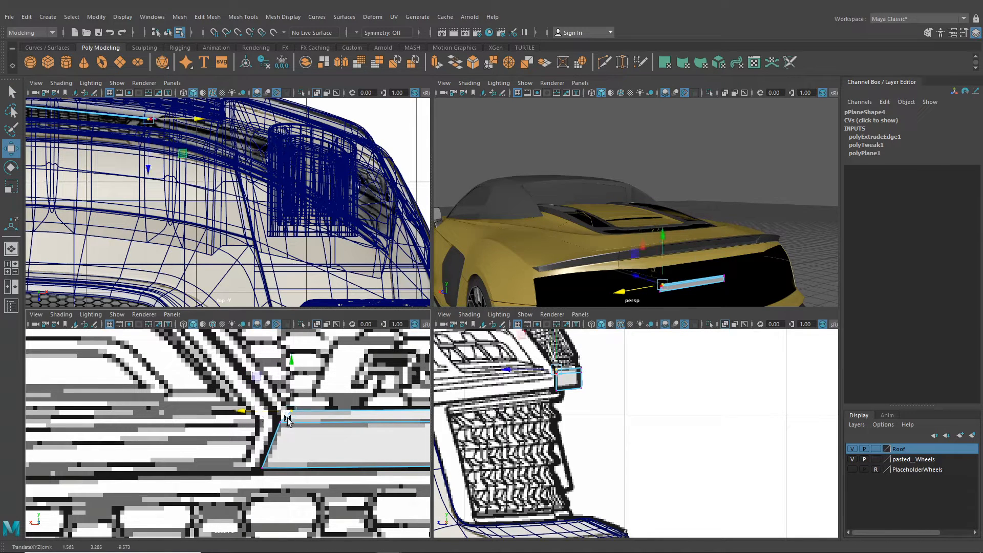
alt+middle_drag(244, 367, 260, 371)
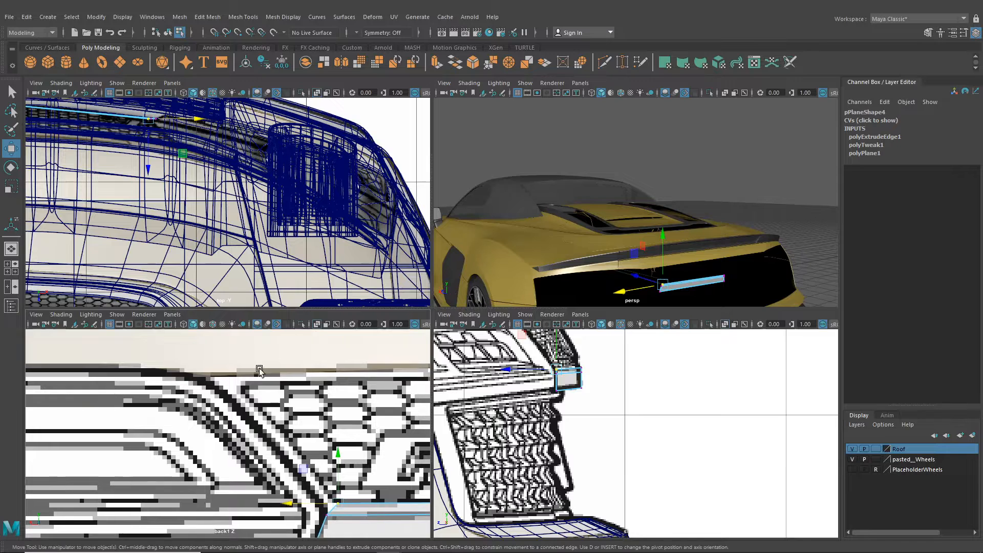
Move the narrow band's upper edge forward along Z in the side view to slope it toward the blueprint's grille
right_drag(347, 511, 344, 239)
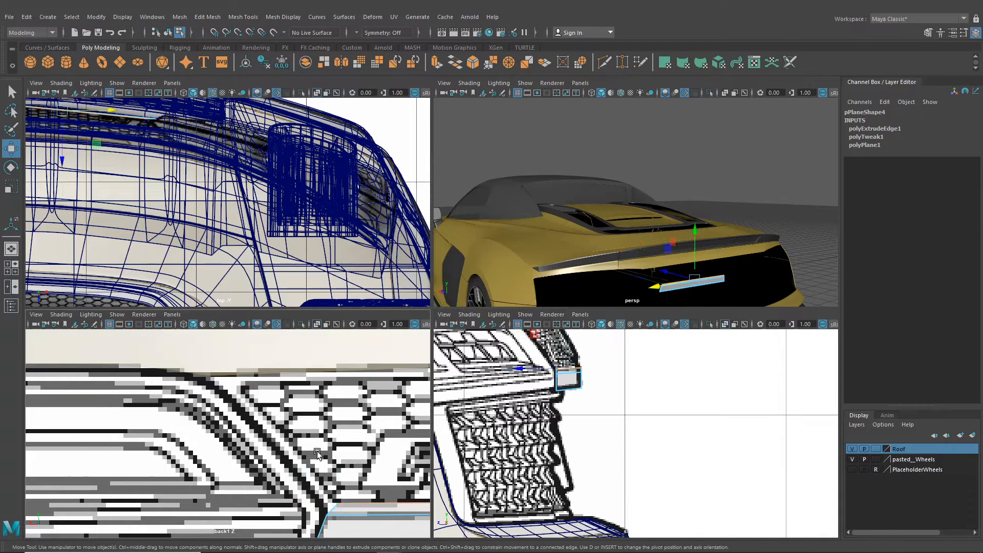
click(329, 507)
scroll(599, 418, up, 4)
alt+middle_drag(597, 386, 648, 464)
scroll(614, 425, up, 1)
click(581, 409)
scroll(581, 409, up, 1)
drag(520, 400, 517, 400)
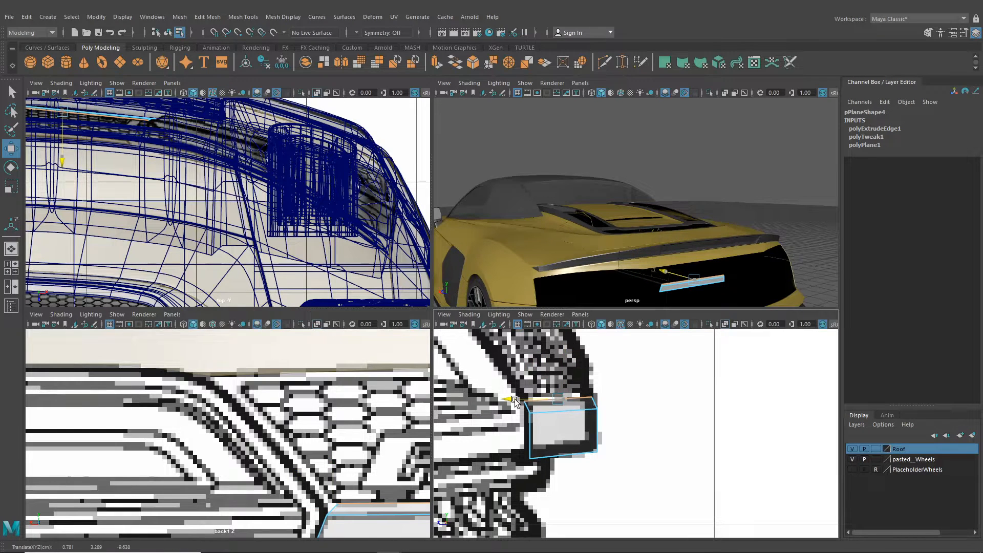
alt+middle_drag(290, 492, 294, 439)
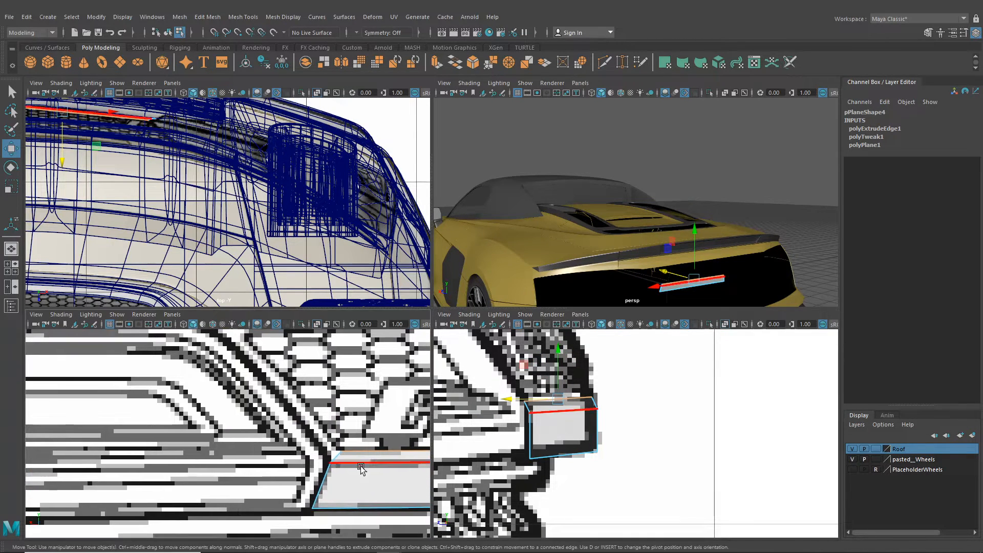
Extrude the band's short outer edge diagonally up the blueprint trim beside the taillight, by 0.226 in X and 0.283 in Y
right_drag(355, 260, 348, 232)
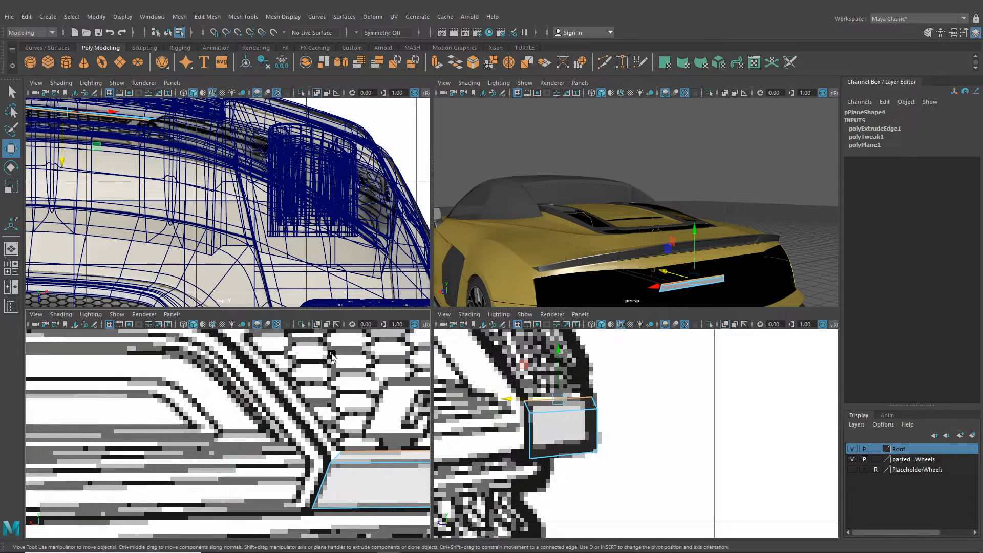
click(335, 455)
key(ctrl+e)
alt+middle_drag(388, 400, 357, 434)
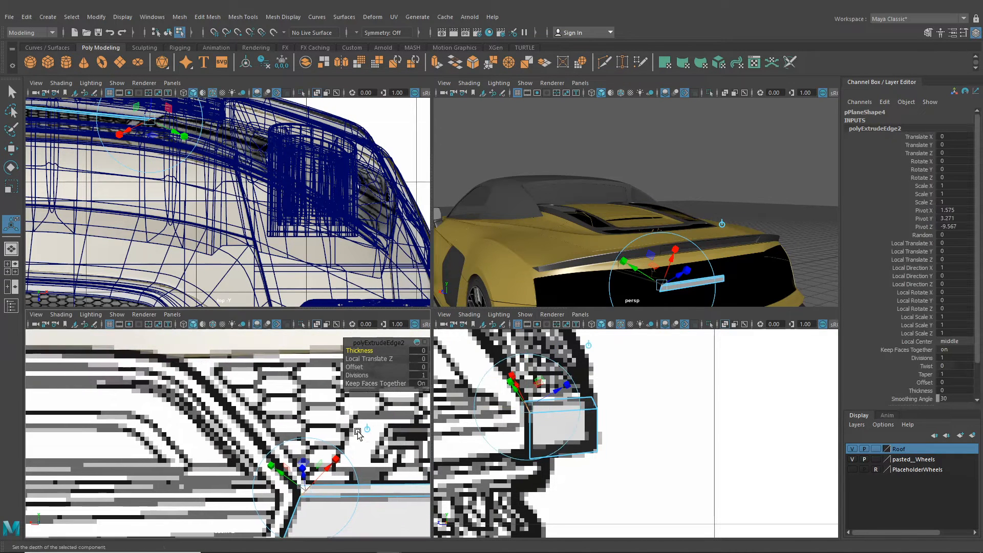
click(366, 429)
drag(304, 489, 215, 380)
click(212, 324)
alt+middle_drag(215, 399, 230, 420)
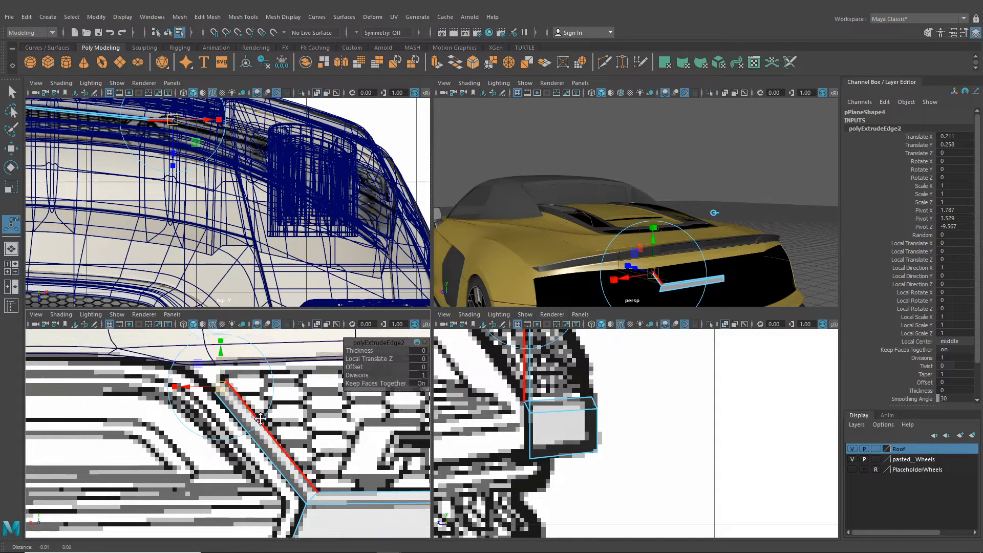
alt+right_drag(231, 420, 276, 442)
drag(259, 391, 248, 369)
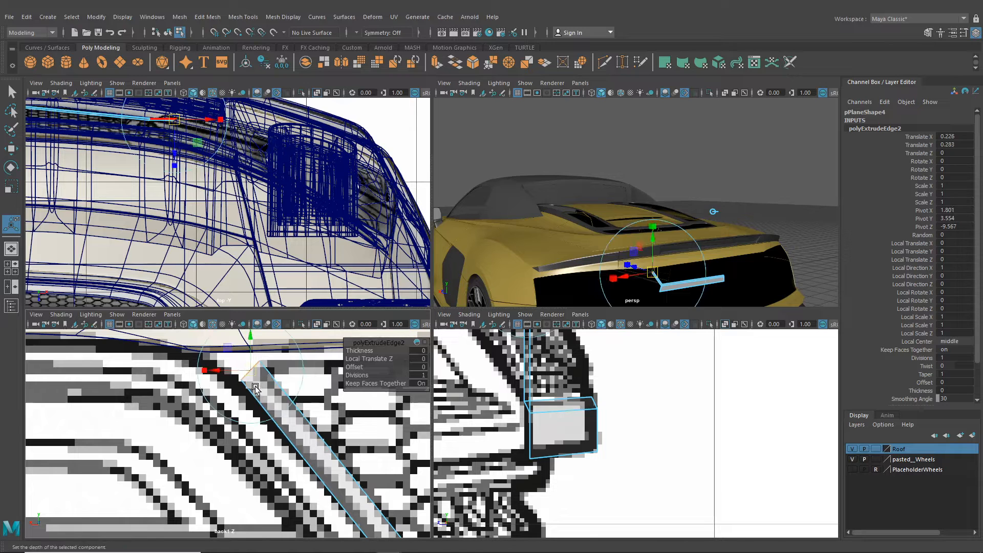
Reposition the diagonal strip's two upper-end vertices in the back view to meet the body's lower edge
right_drag(259, 384, 215, 260)
drag(229, 367, 209, 355)
key(w)
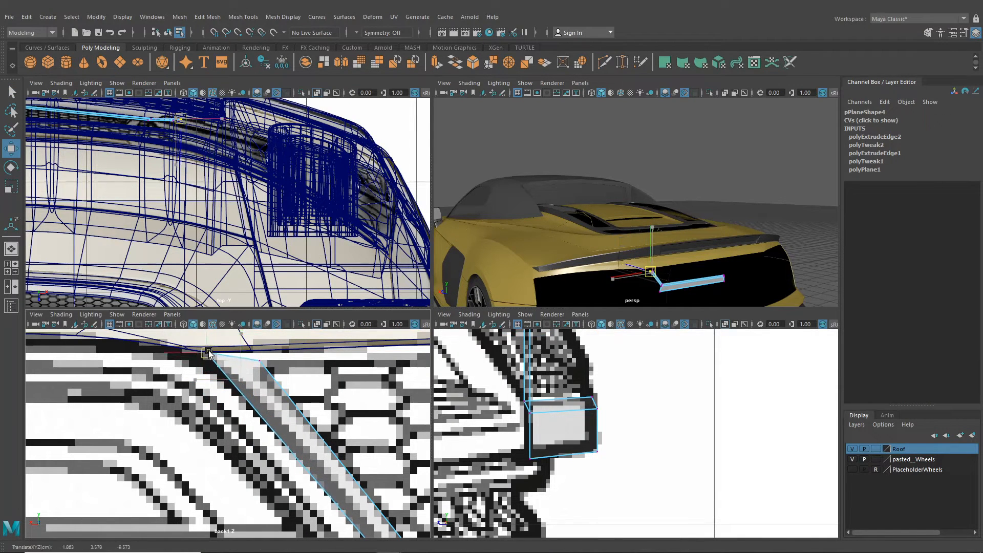
click(263, 364)
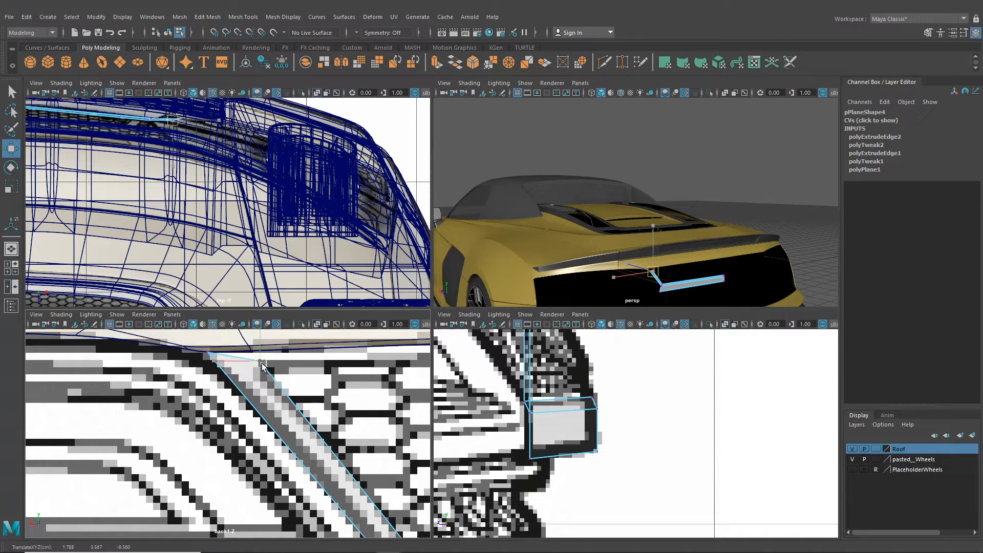
drag(262, 365, 262, 367)
Nudge the diagonal strip's upper inner vertex in the back view to refine its fit to the blueprint trim
alt+middle_drag(360, 378, 239, 403)
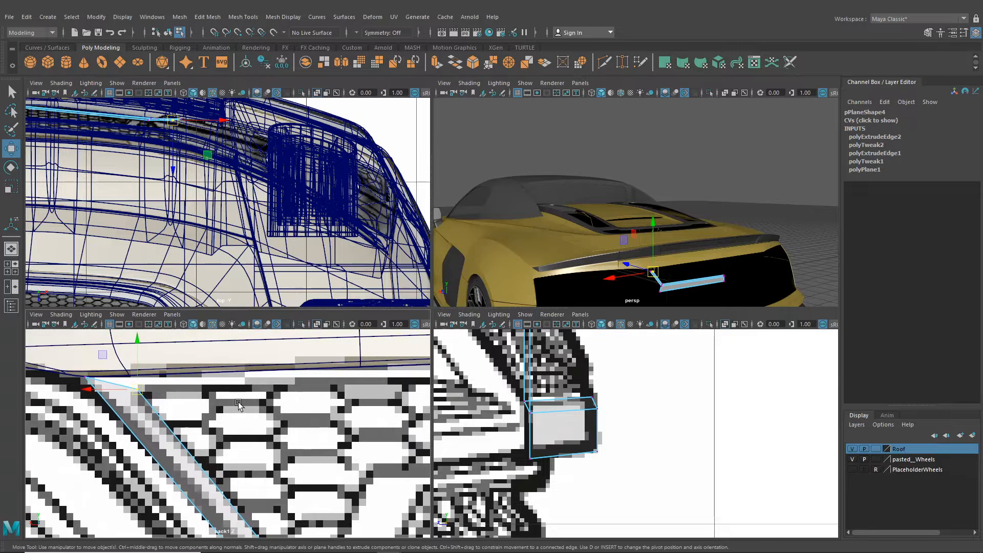
scroll(342, 391, down, 8)
scroll(217, 404, up, 7)
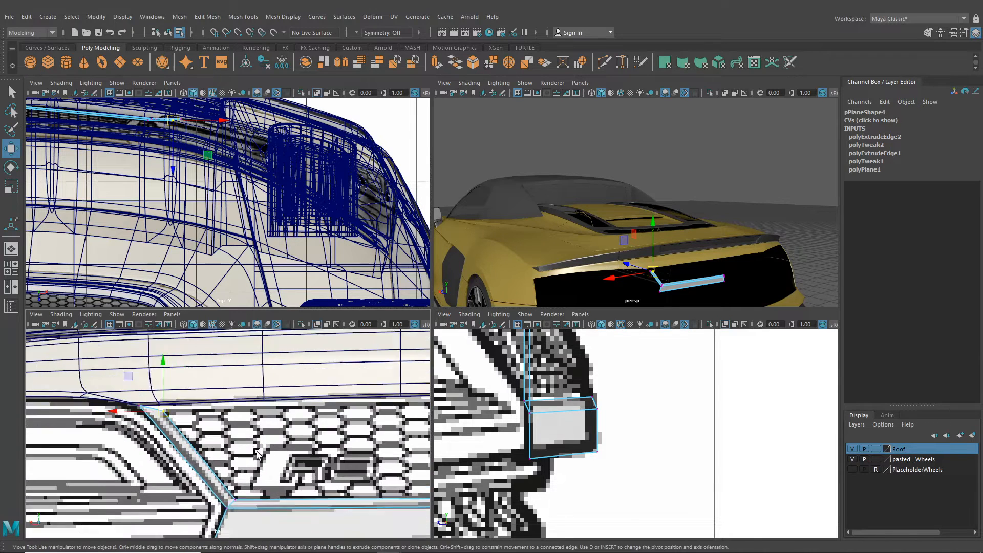
alt+middle_drag(235, 426, 292, 397)
scroll(287, 403, up, 1)
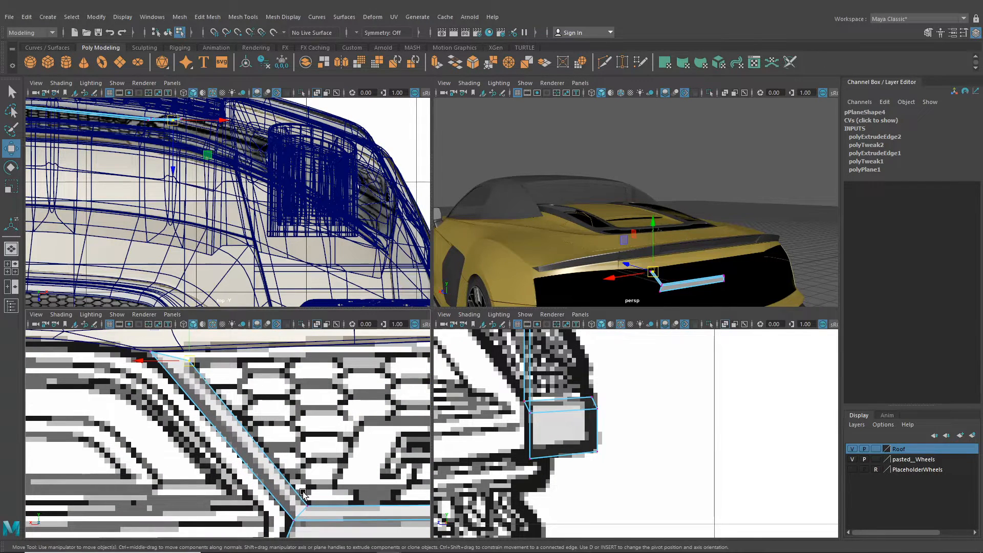
scroll(192, 367, down, 8)
click(189, 362)
scroll(200, 410, up, 4)
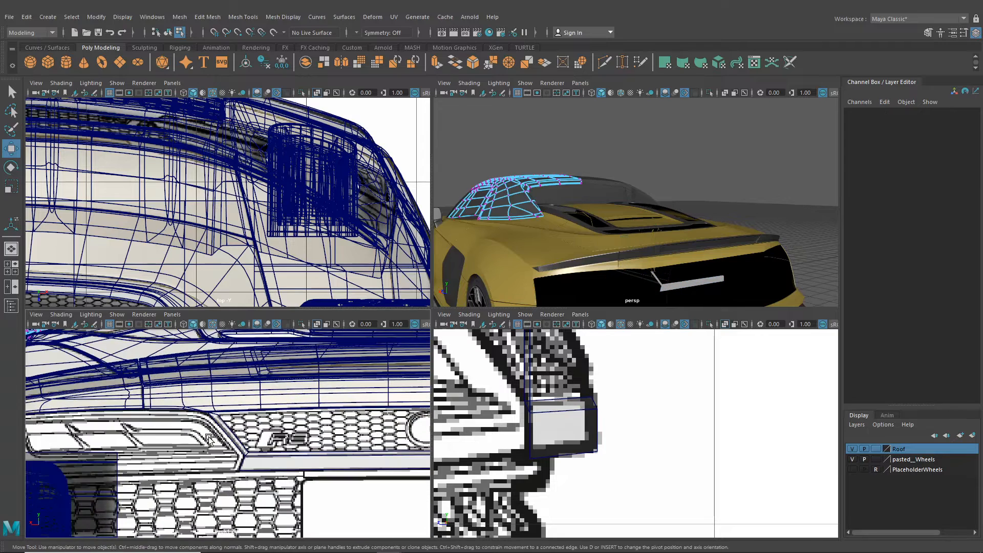
key(ctrl+z)
scroll(207, 440, up, 3)
scroll(208, 441, up, 4)
drag(181, 369, 182, 373)
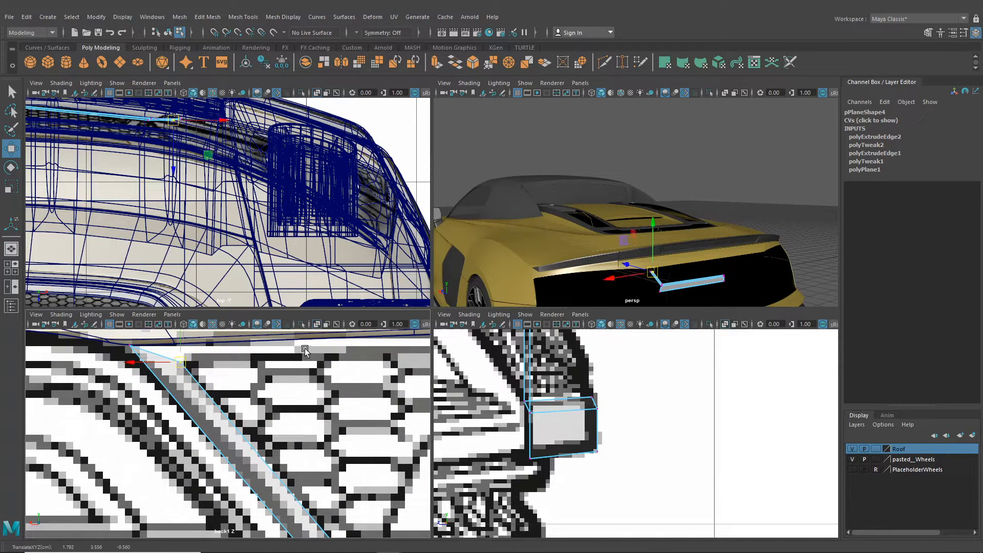
Move both upper-end vertices of the diagonal strip forward along Z to the body edge in the side view
alt+middle_drag(559, 370, 614, 492)
drag(606, 447, 543, 378)
drag(558, 412, 463, 400)
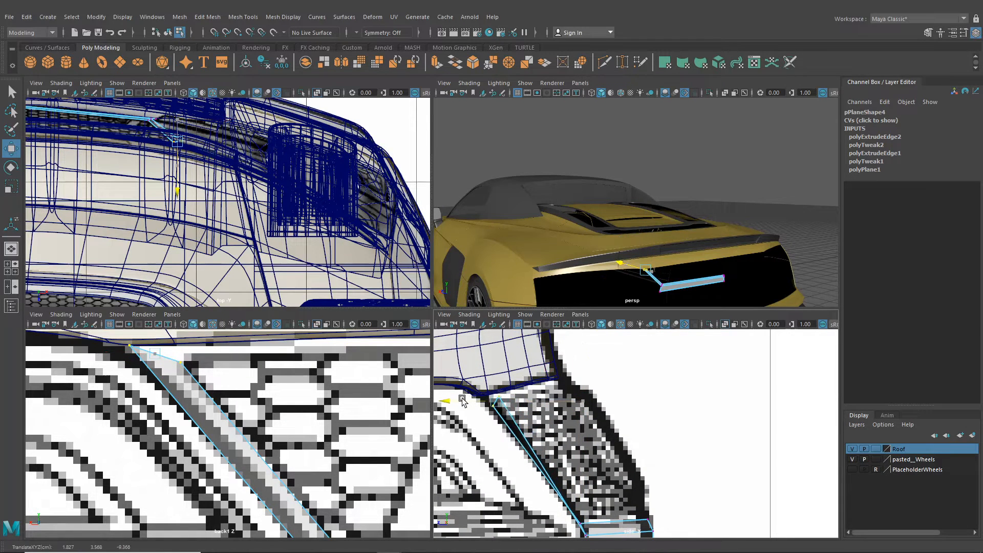
Adjust the diagonal strip's upper outer and inner vertices individually along Z to follow the side blueprint's grille outline
click(180, 362)
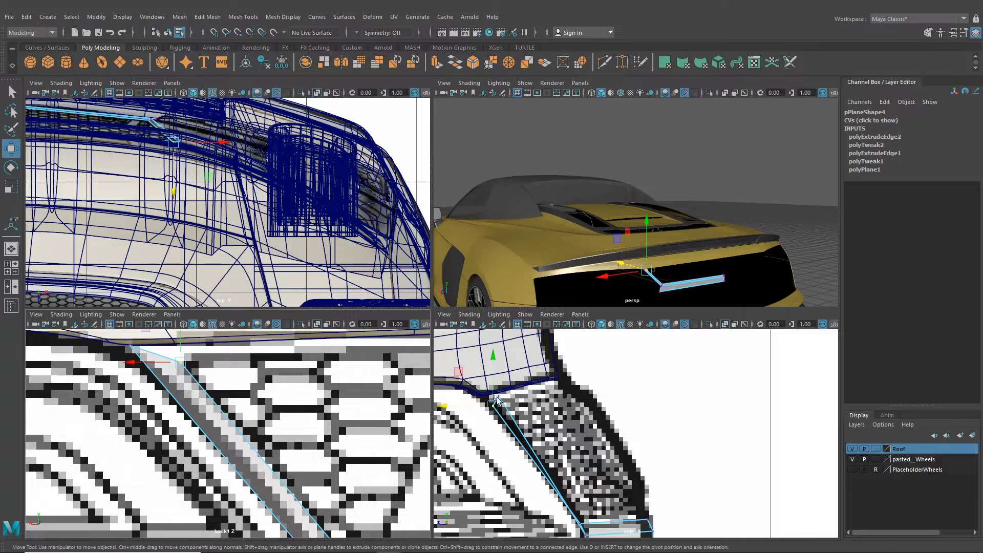
drag(476, 410, 458, 397)
click(499, 397)
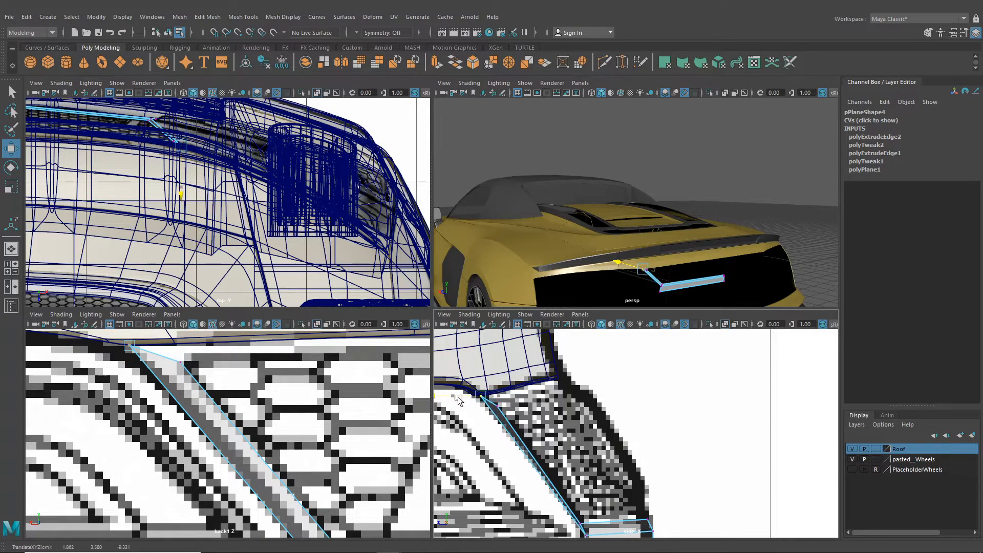
alt+middle_drag(488, 408, 499, 395)
scroll(499, 395, up, 1)
click(486, 385)
drag(471, 383, 460, 387)
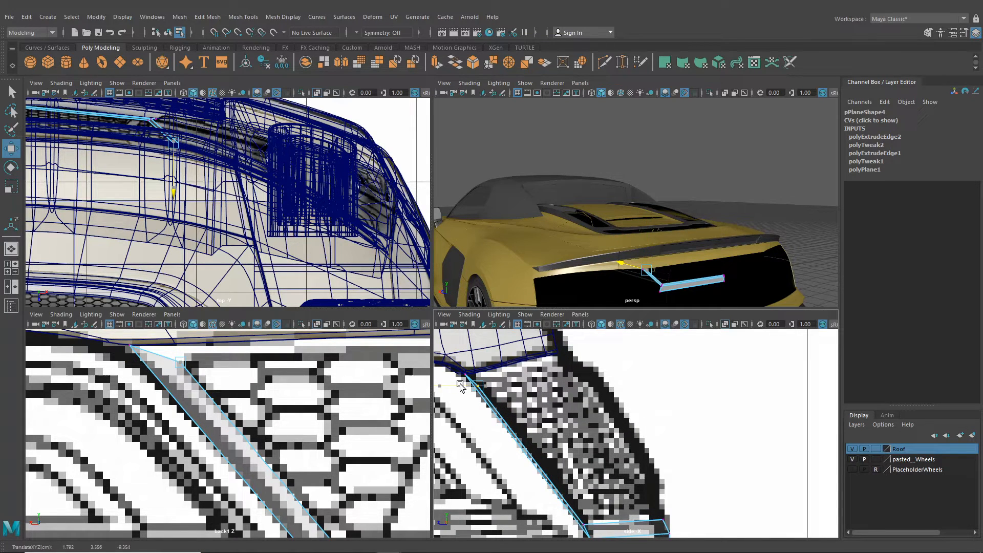
Select the upper and lower vertices of the diagonal strip's inner edge and nudge them slightly along Z
shift+click(584, 525)
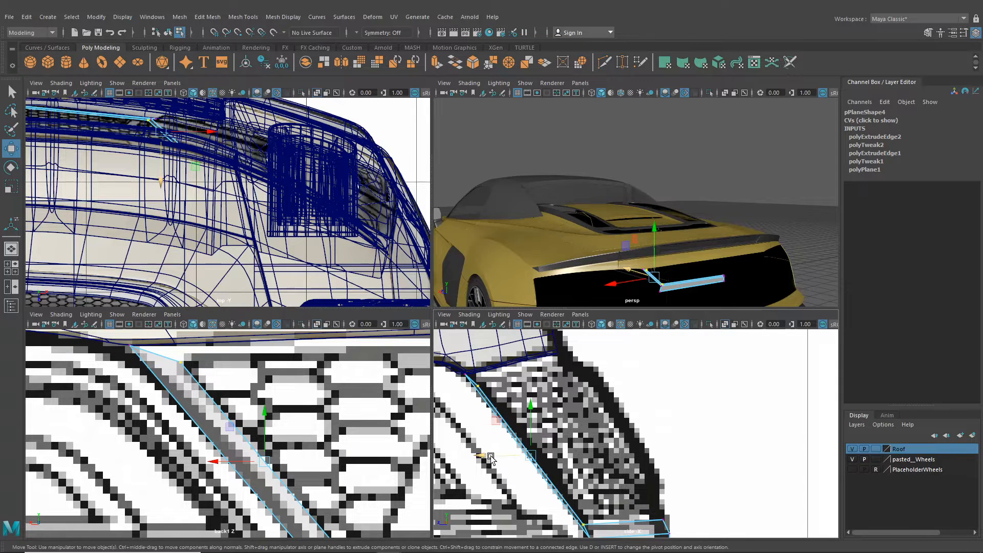
drag(491, 456, 491, 456)
alt+middle_drag(499, 467, 498, 452)
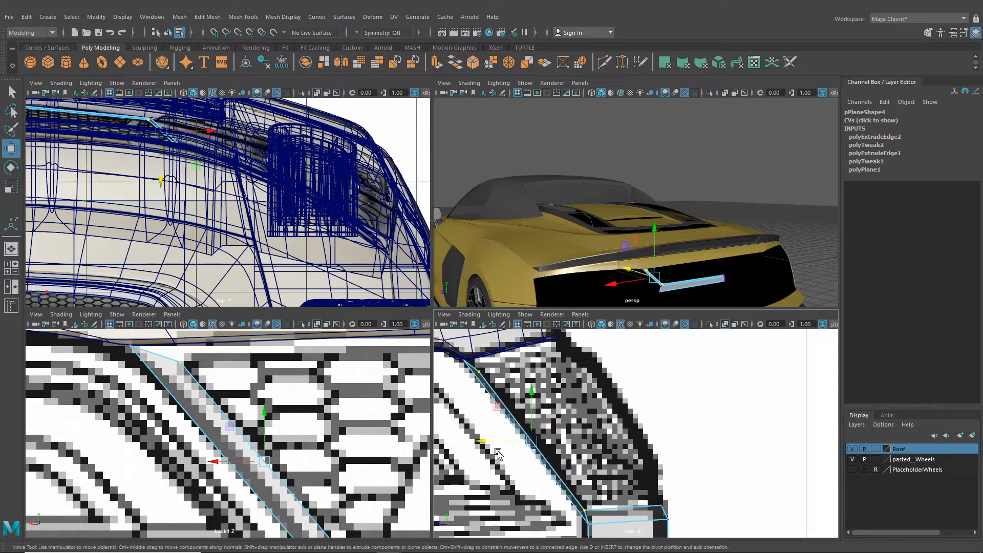
drag(487, 442, 487, 443)
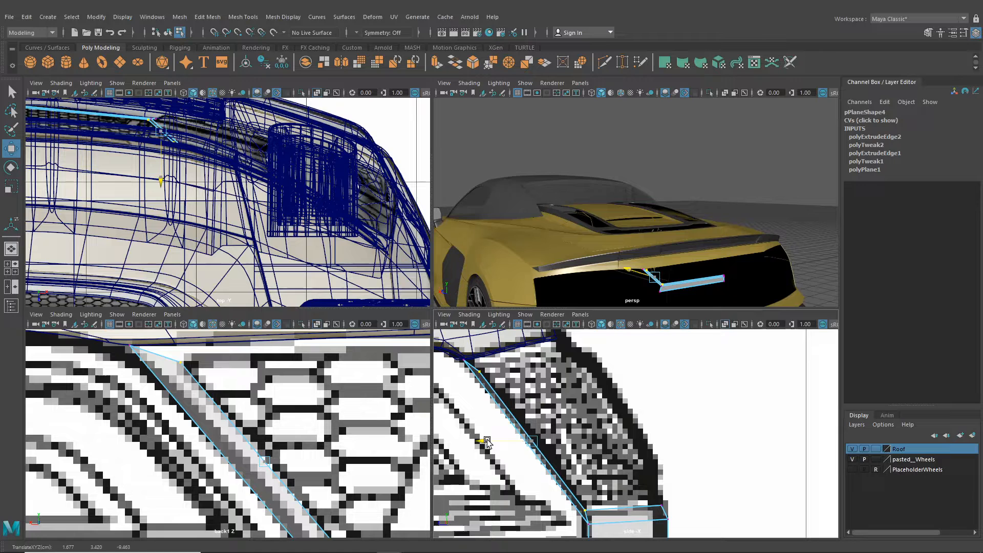
Extrude the diagonal strip's upper edge by -1.976 along X toward the car's centre line to form the upper trim strip
alt+drag(614, 241, 550, 243)
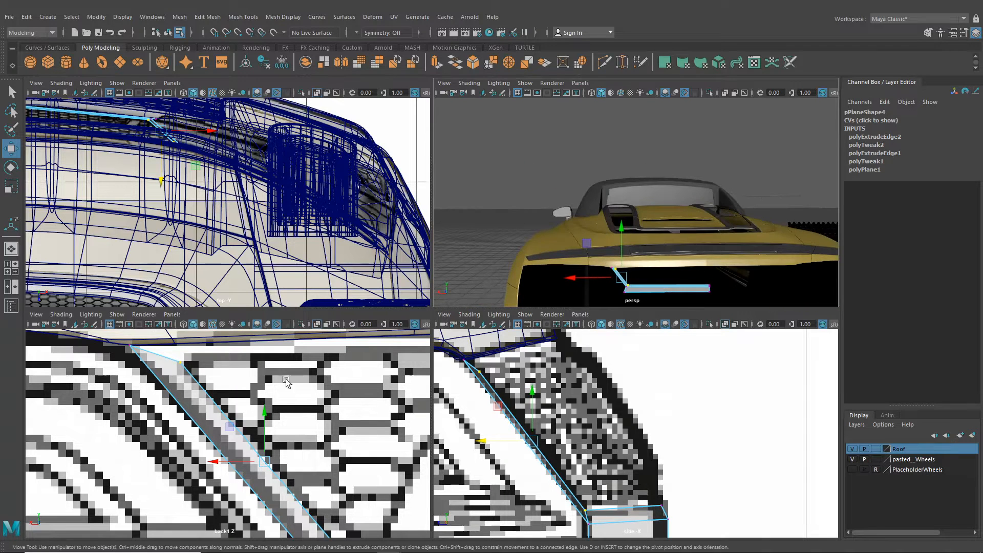
alt+middle_drag(172, 389, 192, 405)
right_drag(180, 386, 185, 230)
click(184, 370)
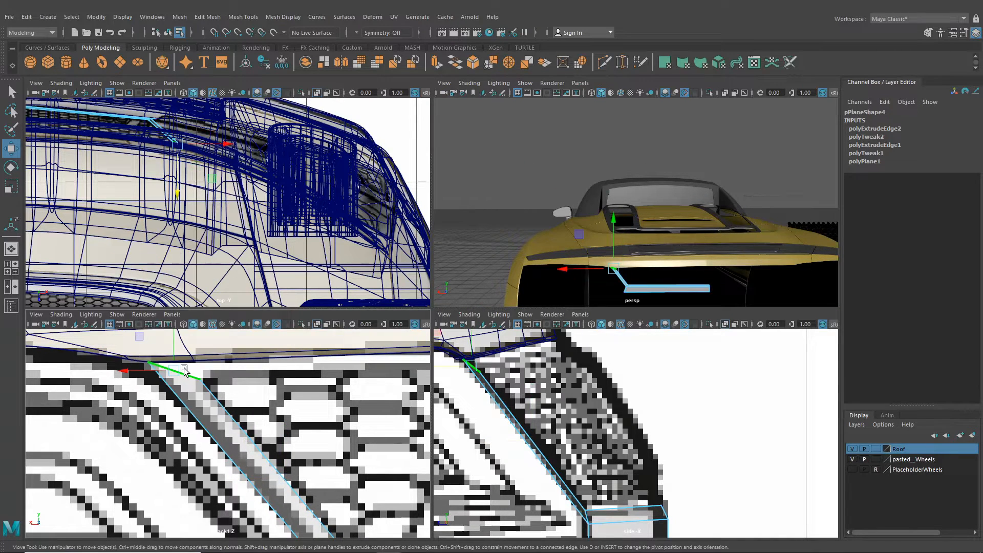
key(ctrl+e)
scroll(222, 415, down, 10)
scroll(221, 416, up, 1)
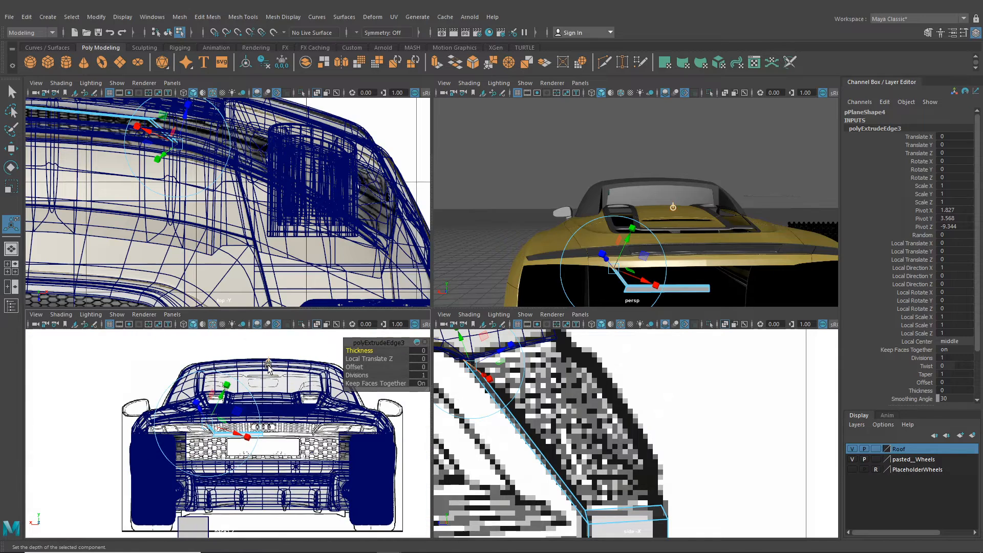
drag(221, 417, 248, 428)
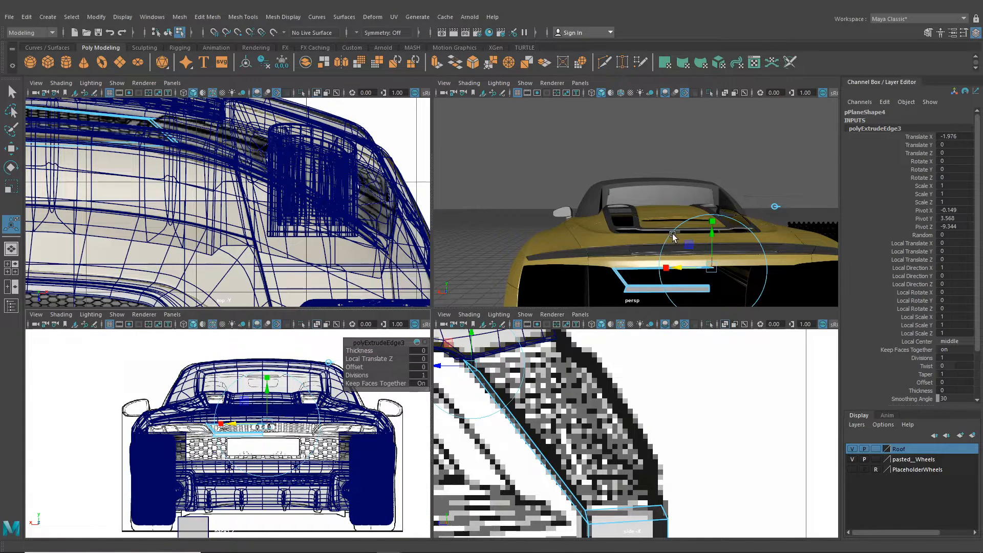
Select the upper strip's free-end vertices, align them to the centre line at X 0 and move them rearward along Z
key(space)
alt+drag(646, 276, 588, 223)
alt+right_drag(547, 215, 589, 216)
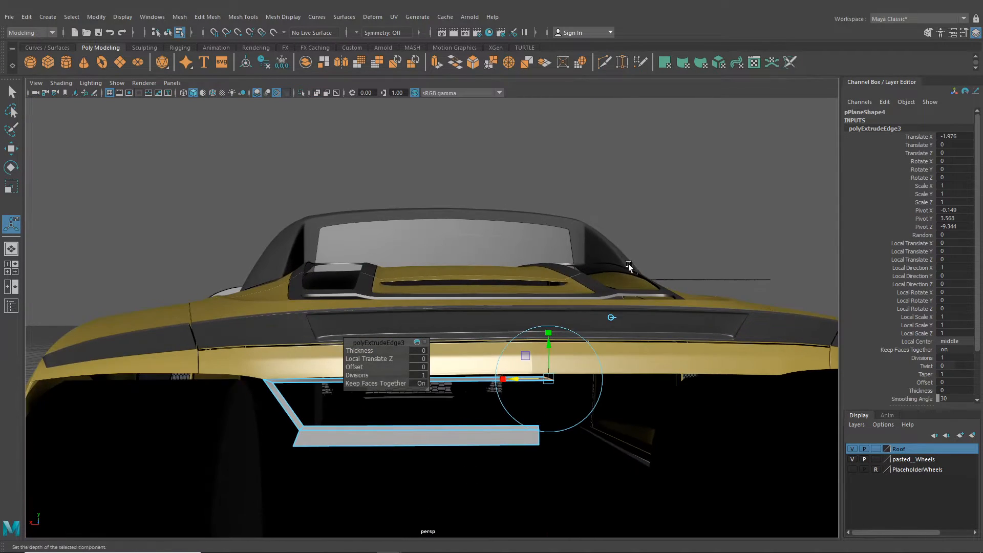
alt+drag(629, 265, 635, 230)
right_drag(487, 329, 443, 258)
alt+middle_drag(554, 329, 504, 333)
scroll(504, 333, up, 2)
click(505, 339)
click(14, 150)
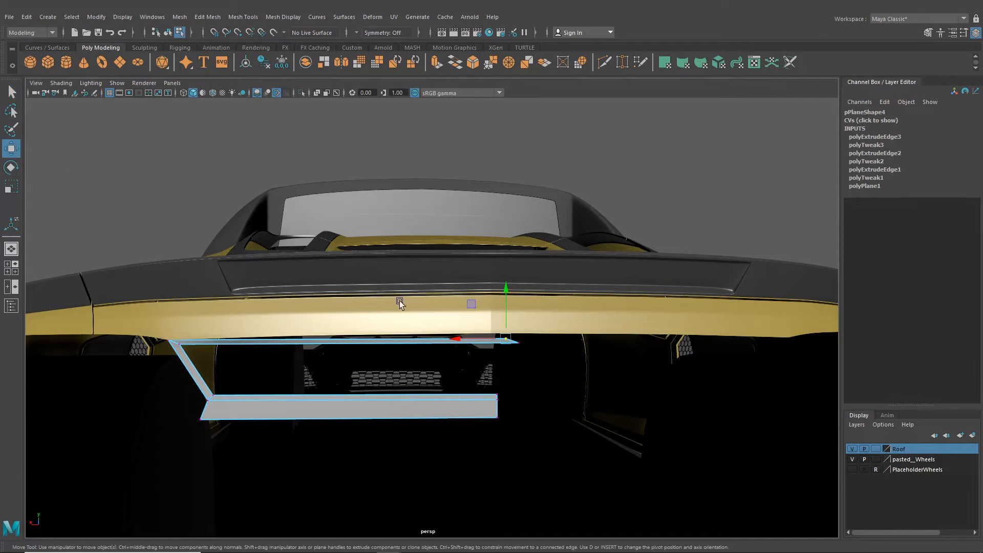
drag(484, 342, 395, 364)
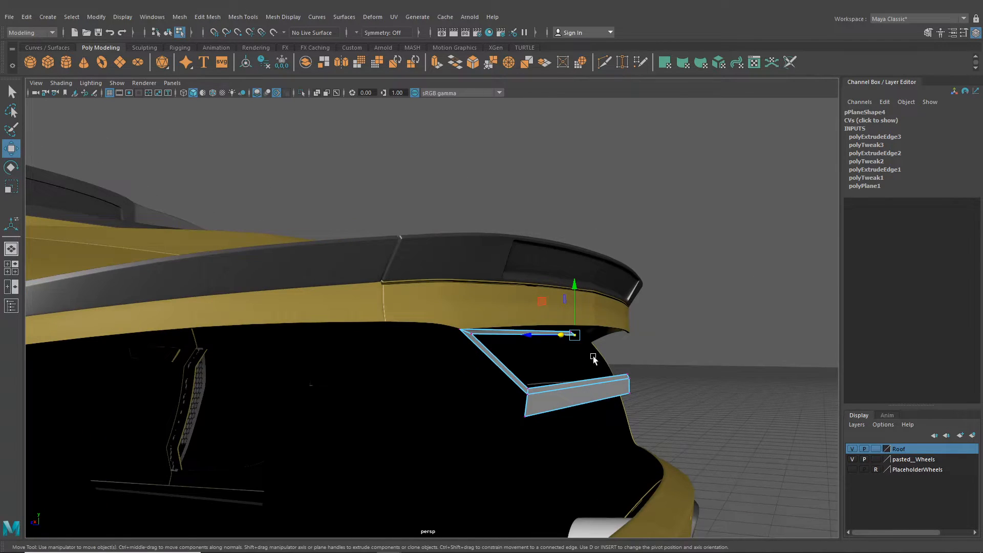
Refine the upper strip's free end along Z in the side view and raise it to the body's lower edge in the back view
alt+drag(593, 358, 527, 334)
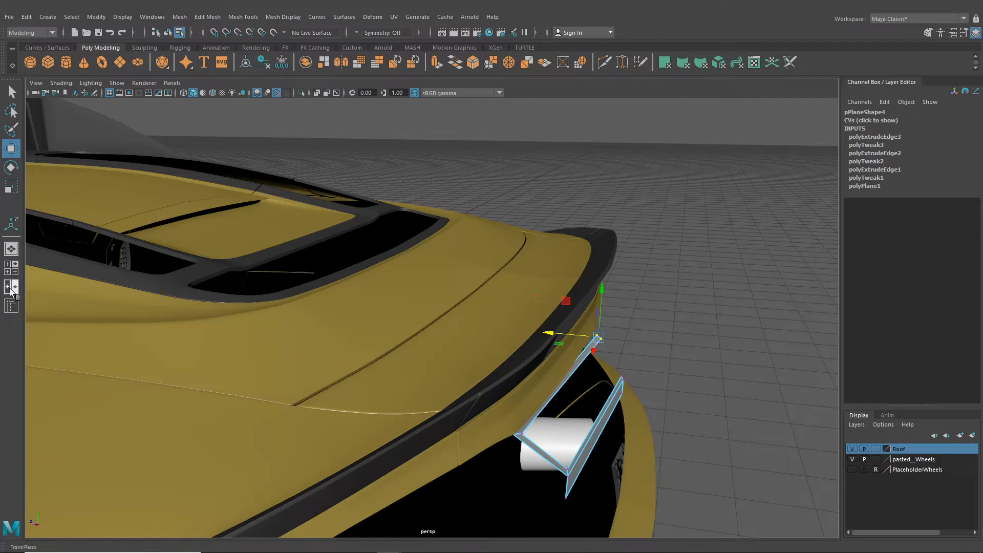
click(11, 267)
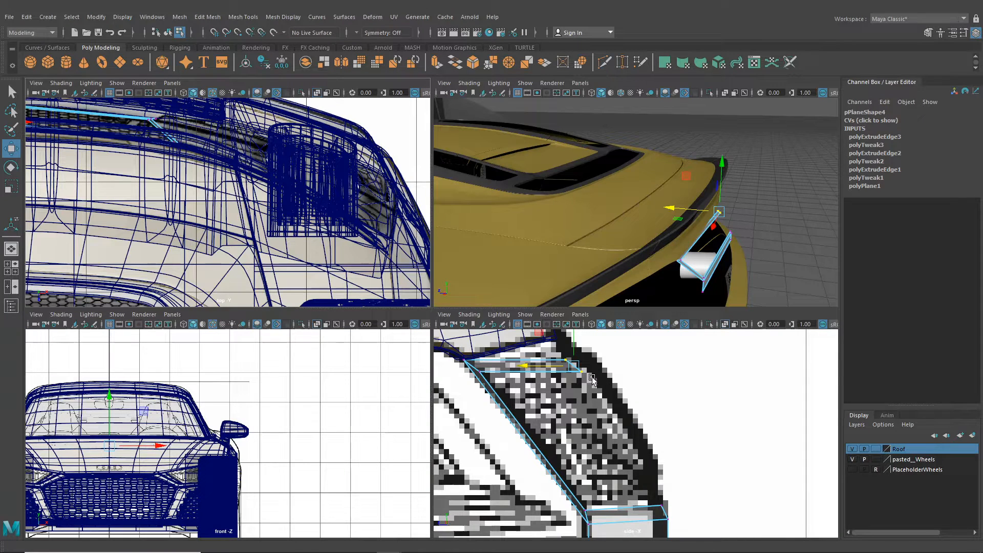
alt+middle_drag(592, 378, 593, 407)
drag(524, 394, 535, 397)
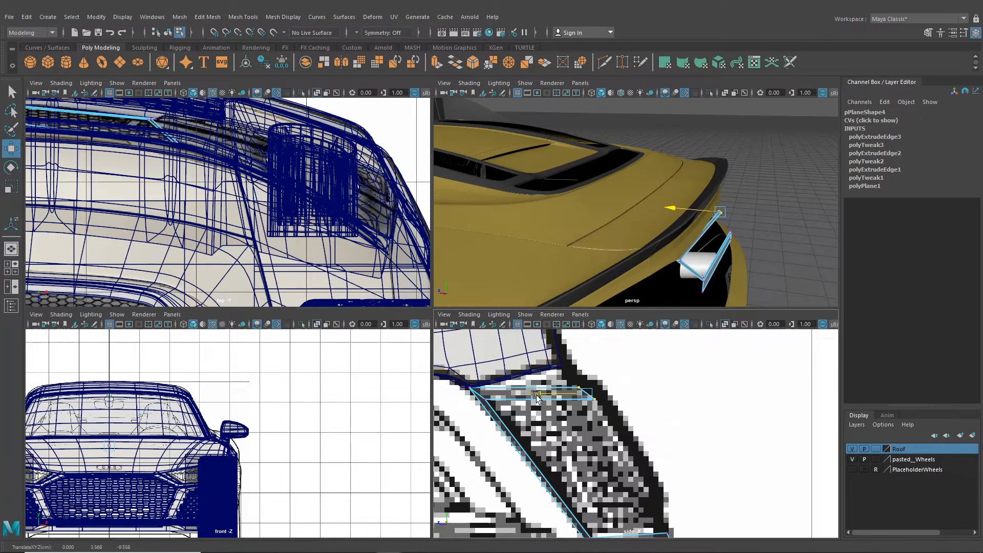
click(172, 314)
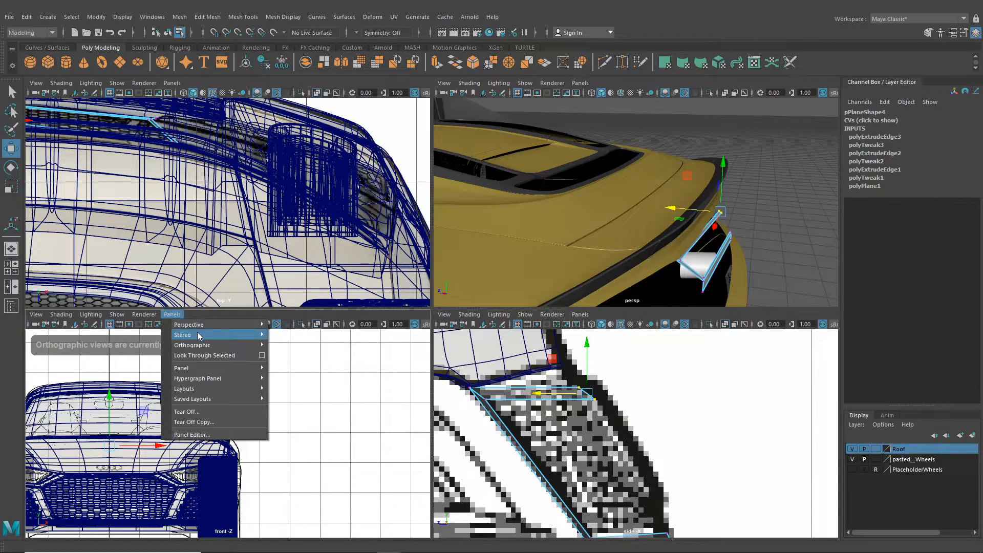
click(294, 345)
key(f)
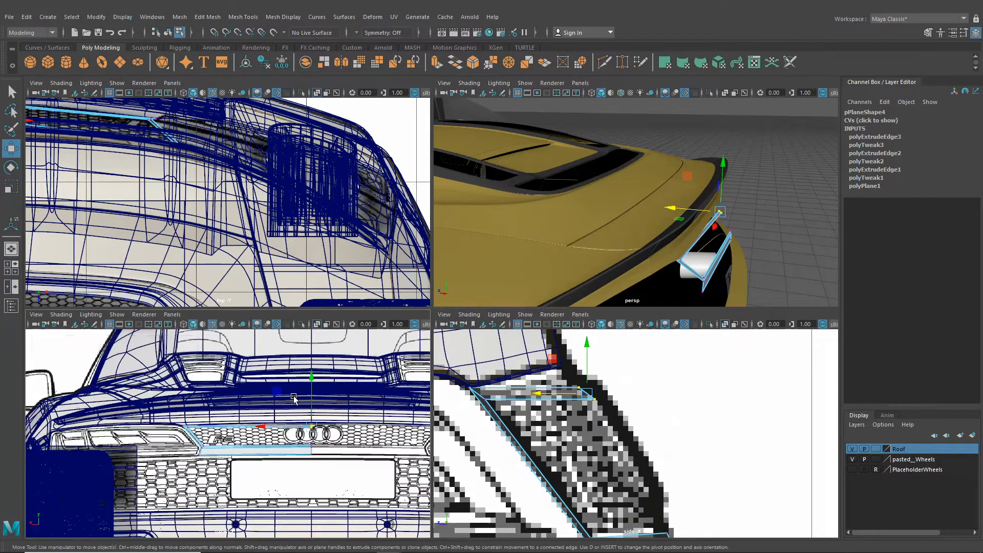
scroll(294, 399, up, 5)
drag(298, 424, 300, 412)
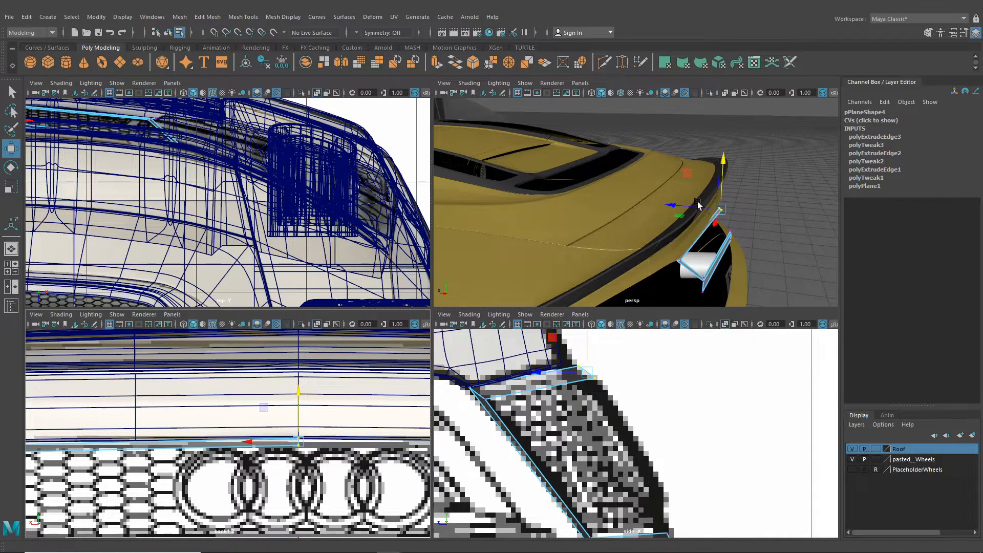
Display wireframe over shading and snap the free end's upper vertex to the body panel's lower centre vertex
alt+drag(685, 225, 674, 215)
key(space)
alt+drag(607, 267, 465, 325)
click(518, 299)
click(466, 330)
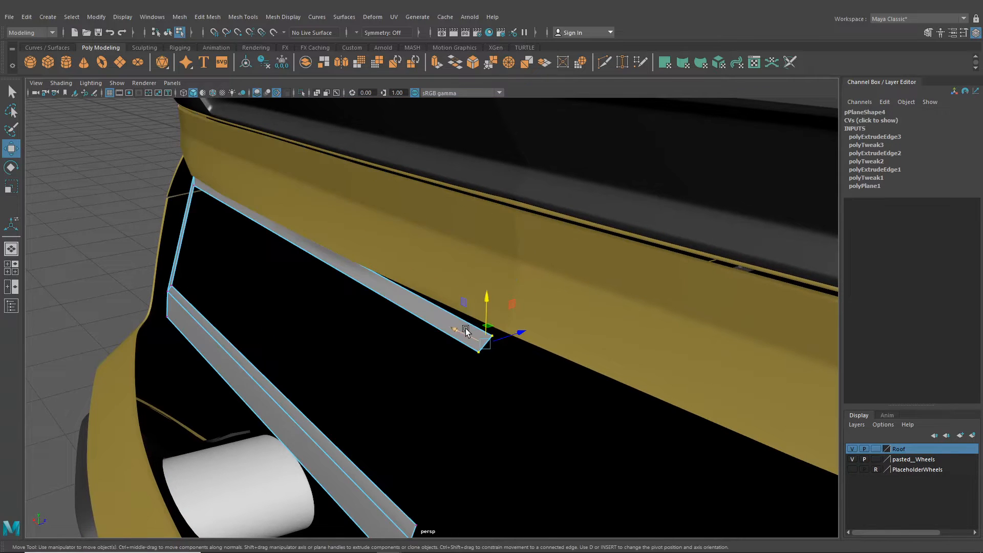
right_click(461, 264)
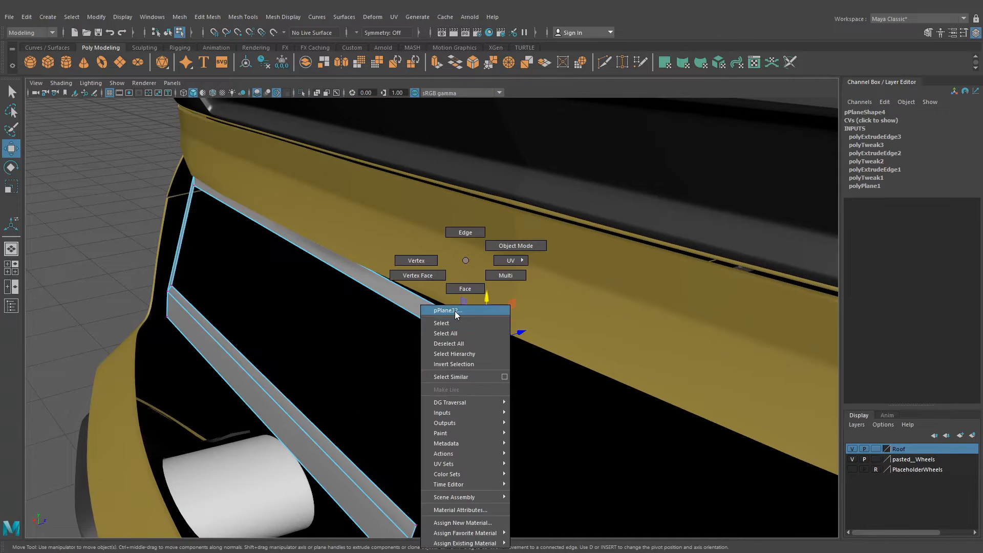
click(221, 92)
mouse_move(386, 235)
alt+mouse_down()
mouse_move(423, 305)
mouse_move(465, 348)
alt+mouse_up()
drag(526, 382, 478, 346)
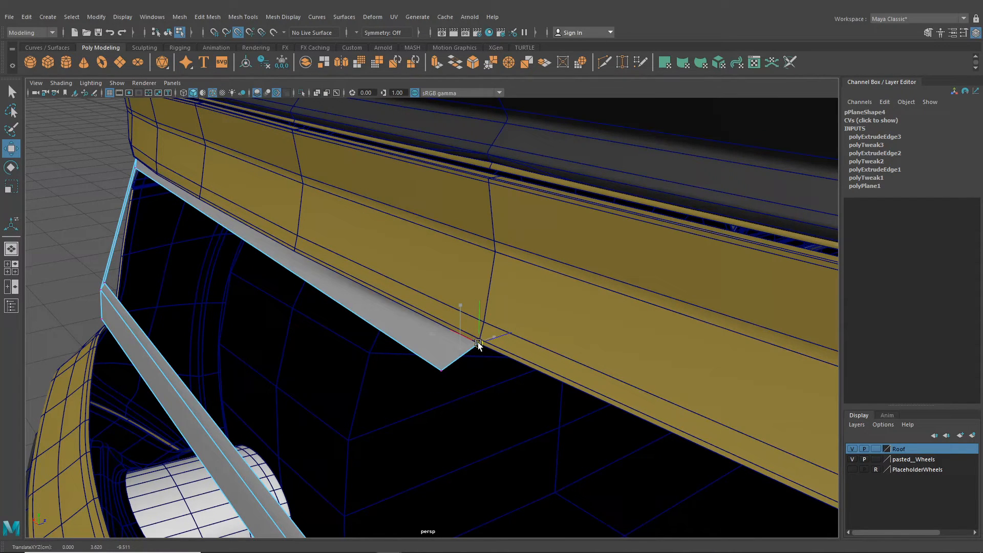
Move the free end's lower vertex along Z to fit it beneath the body edge
click(442, 370)
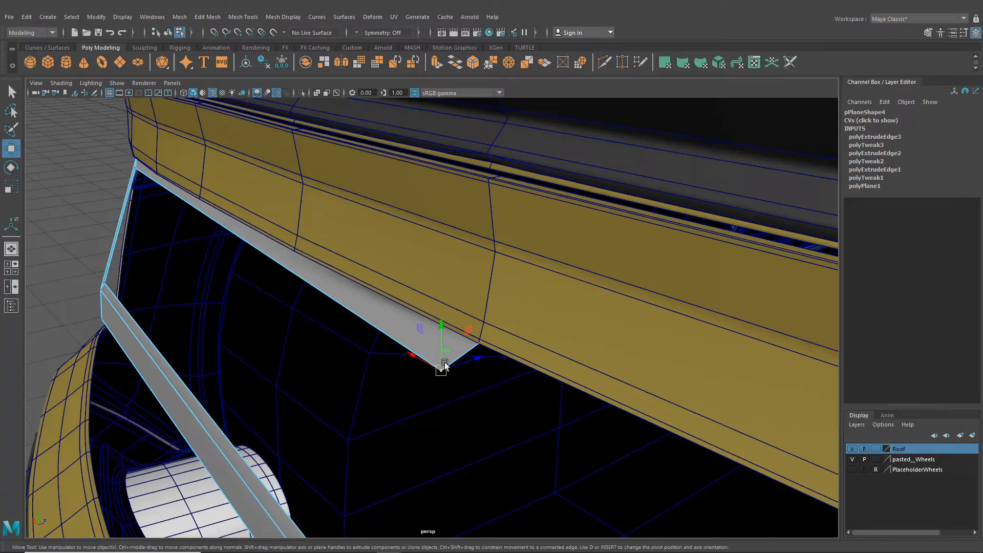
drag(444, 365, 538, 358)
click(413, 298)
Insert three edge loops across the upper strip, in line with the body panel's vertical edges
scroll(523, 353, down, 5)
click(242, 17)
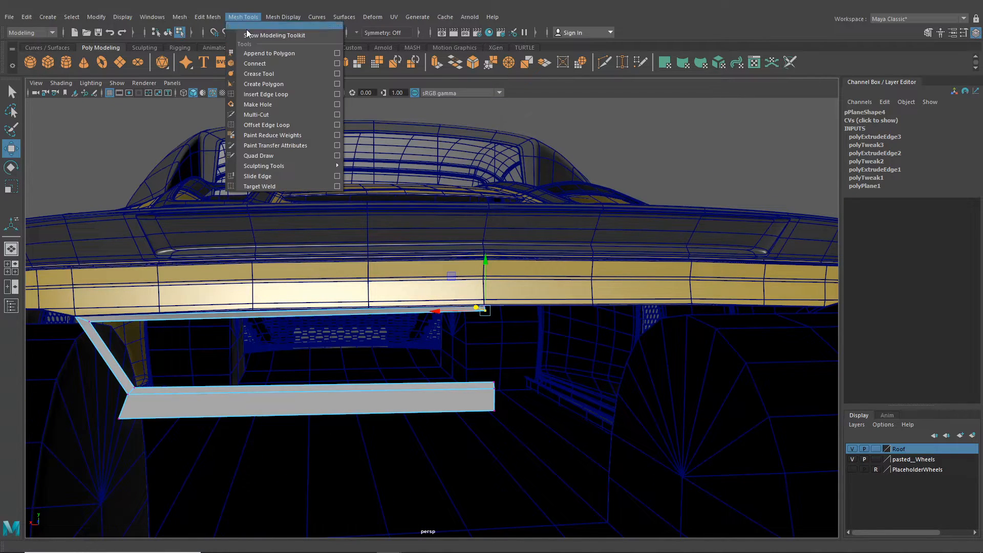
click(277, 93)
scroll(384, 222, up, 5)
click(390, 281)
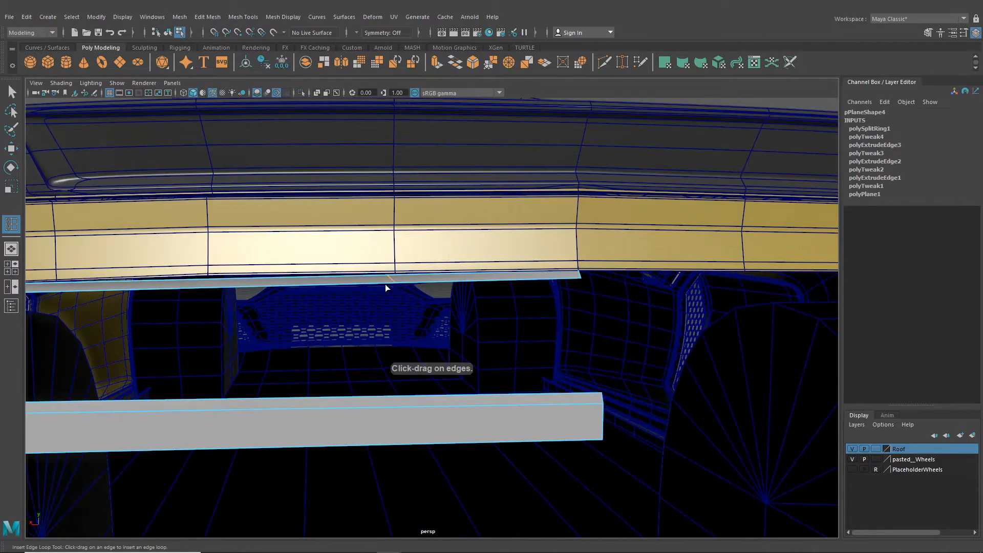
click(207, 287)
alt+middle_drag(81, 285, 255, 278)
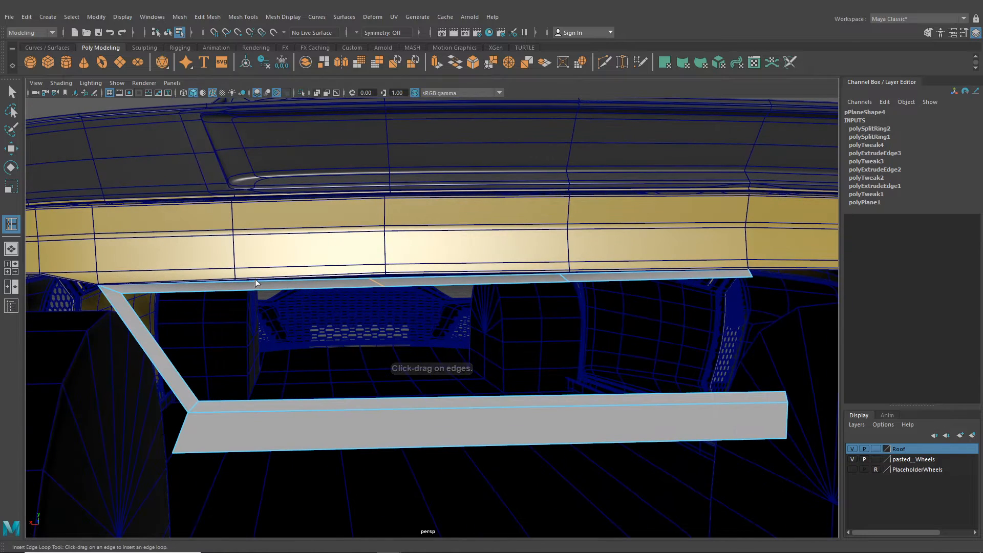
click(227, 284)
click(11, 148)
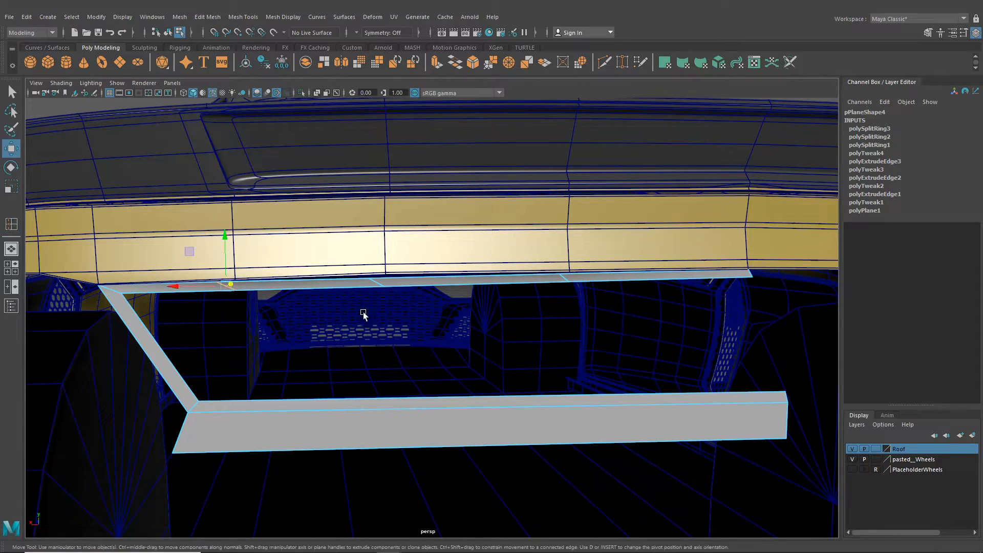
Snap the upper vertices of the three new edge loops to the matching vertices along the body panel's lower edge
alt+drag(364, 313, 288, 321)
alt+right_drag(288, 321, 401, 326)
right_drag(396, 260, 353, 268)
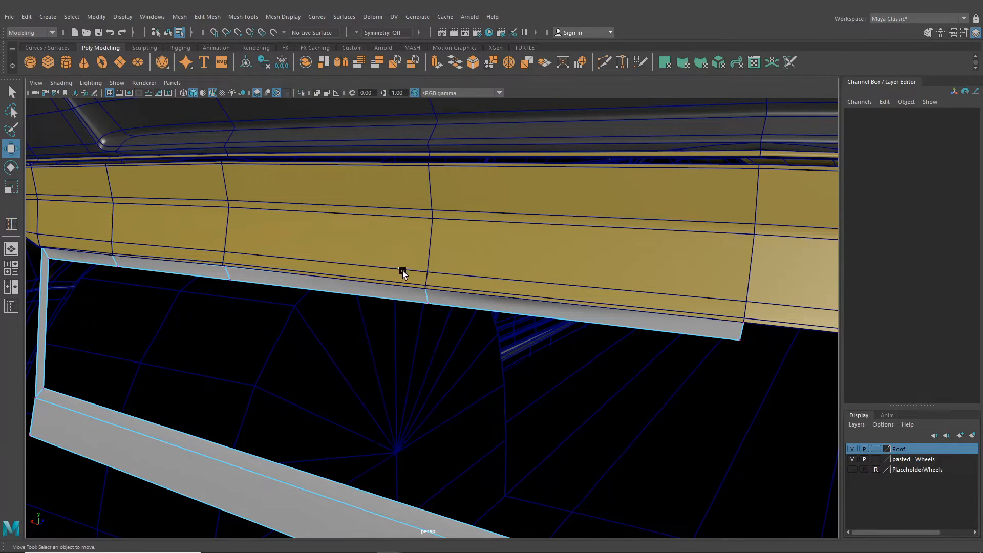
drag(439, 292, 424, 288)
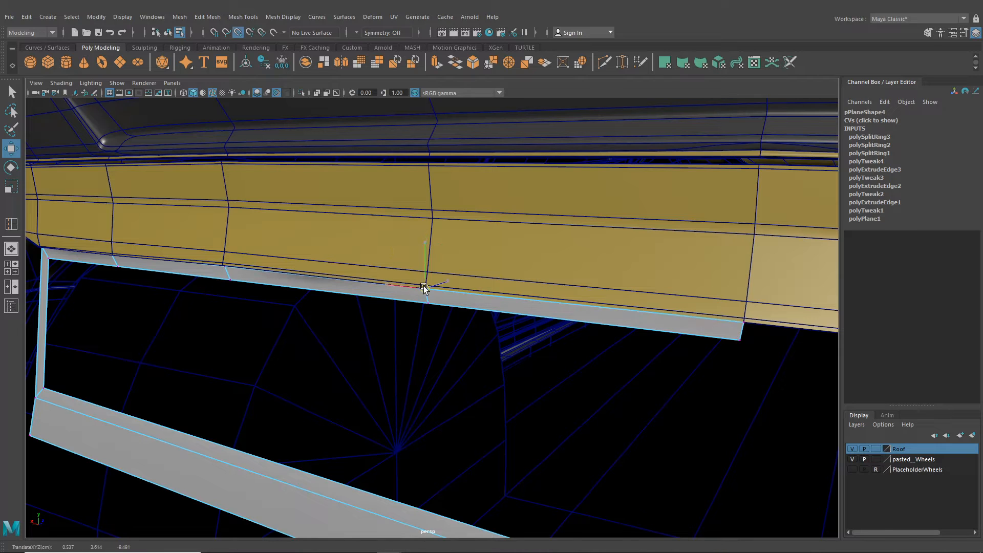
drag(206, 258, 226, 269)
drag(91, 239, 109, 254)
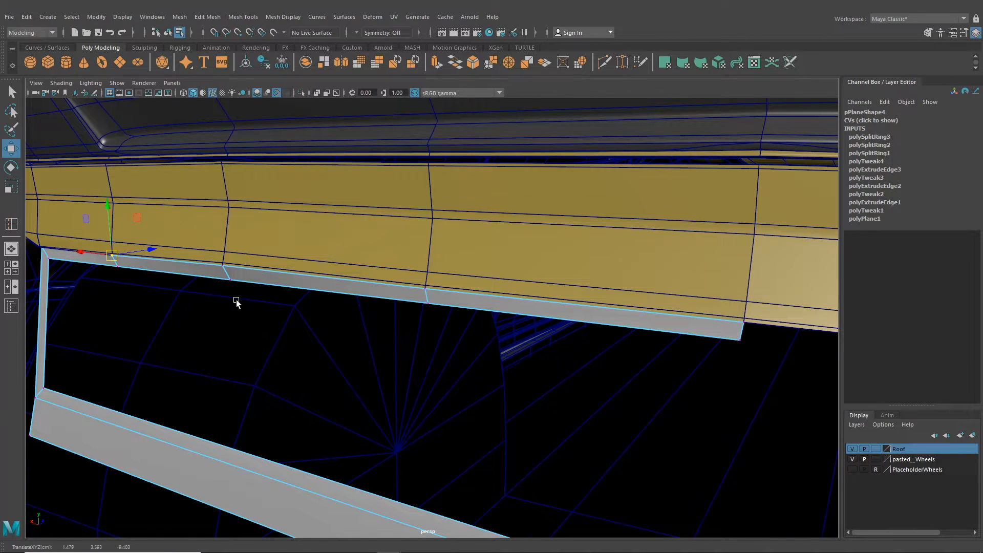
Reposition the lower vertices of the two edge loops nearest the diagonal corner, using the body edge vertices as snapping references
alt+drag(236, 303, 234, 194)
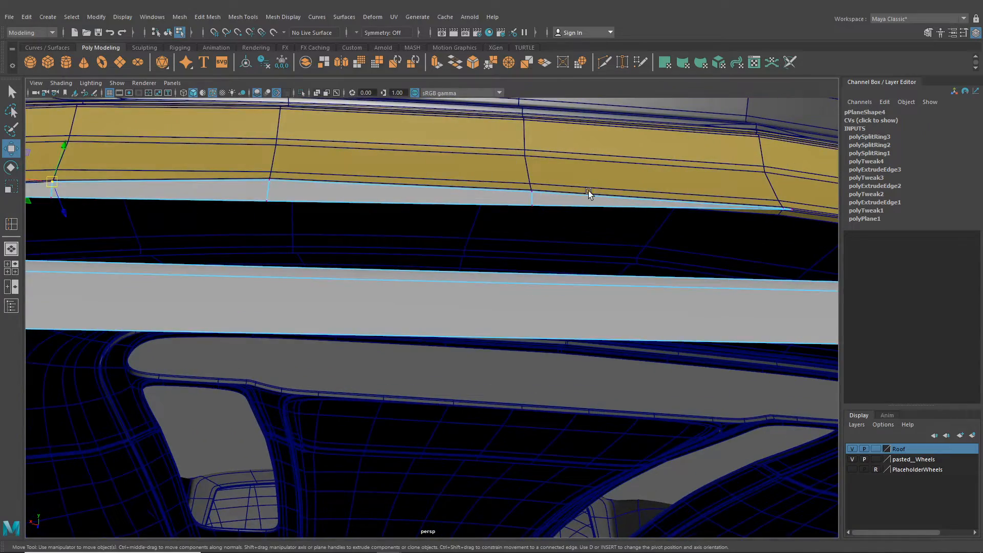
alt+drag(589, 193, 292, 291)
mouse_move(306, 311)
alt+mouse_down()
mouse_move(318, 336)
mouse_move(315, 317)
alt+mouse_up()
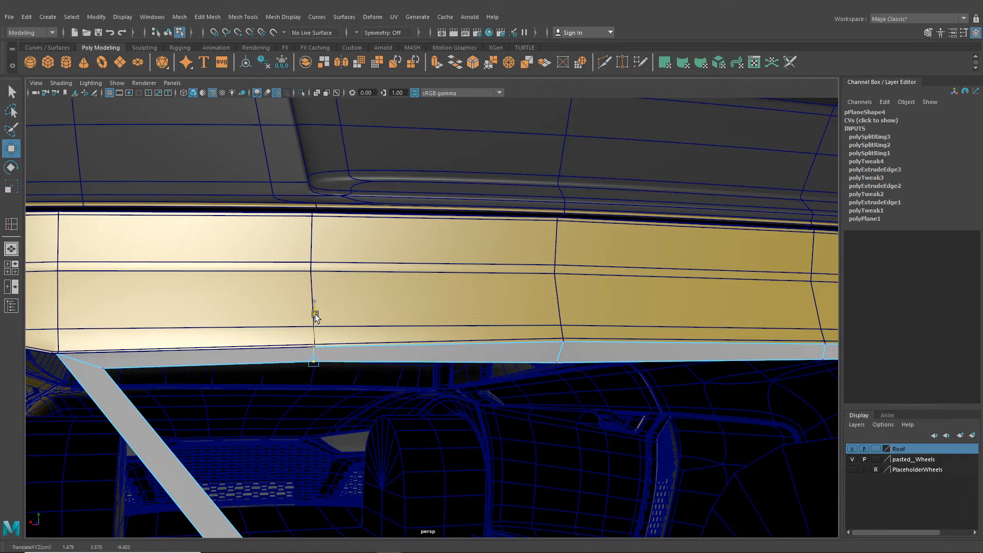
mouse_move(558, 360)
mouse_down()
mouse_move(540, 364)
mouse_move(563, 351)
mouse_up()
key(v)
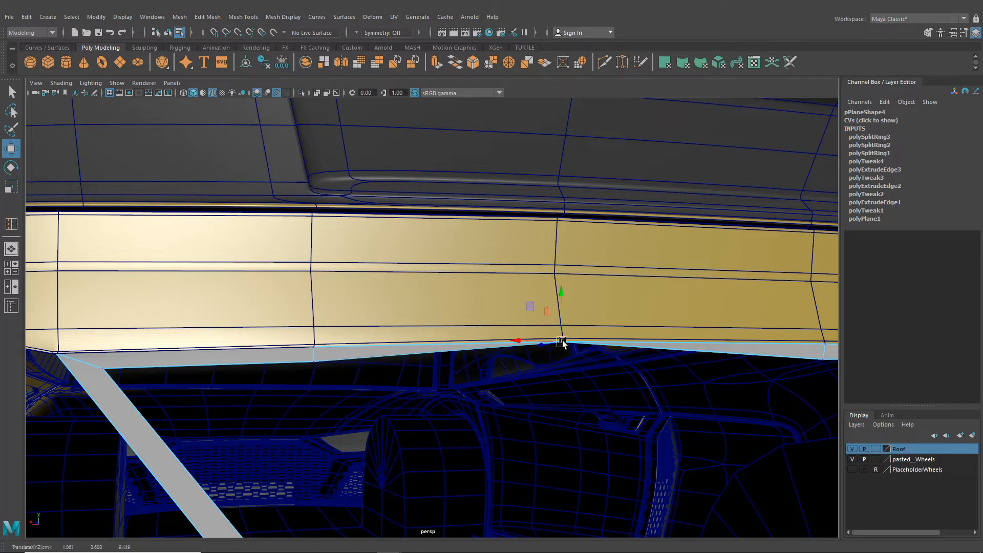
drag(563, 310, 432, 370)
alt+drag(385, 284, 405, 321)
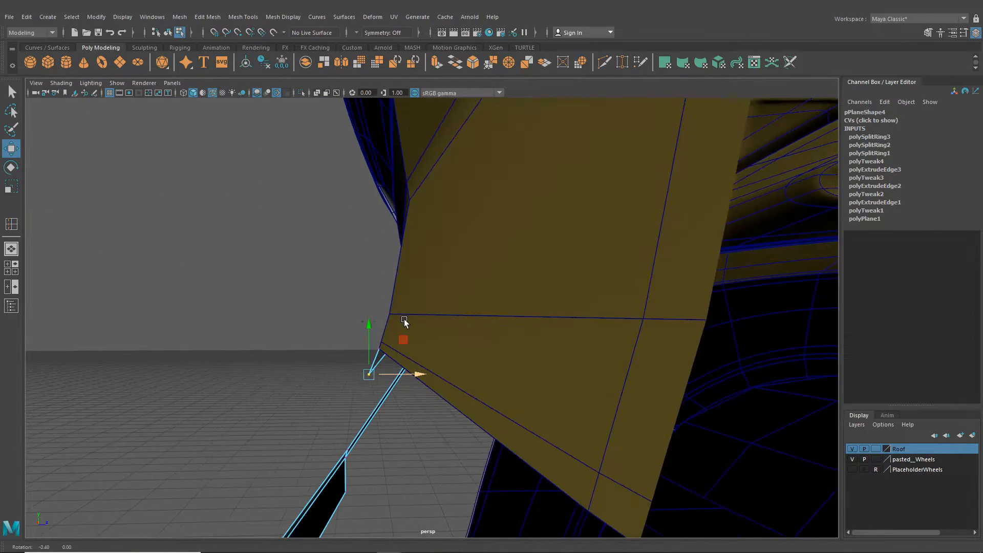
Move the lower vertex of the loop nearest the corner and the inner corner vertex along Z to follow the body's curve
alt+drag(374, 356, 429, 417)
click(415, 376)
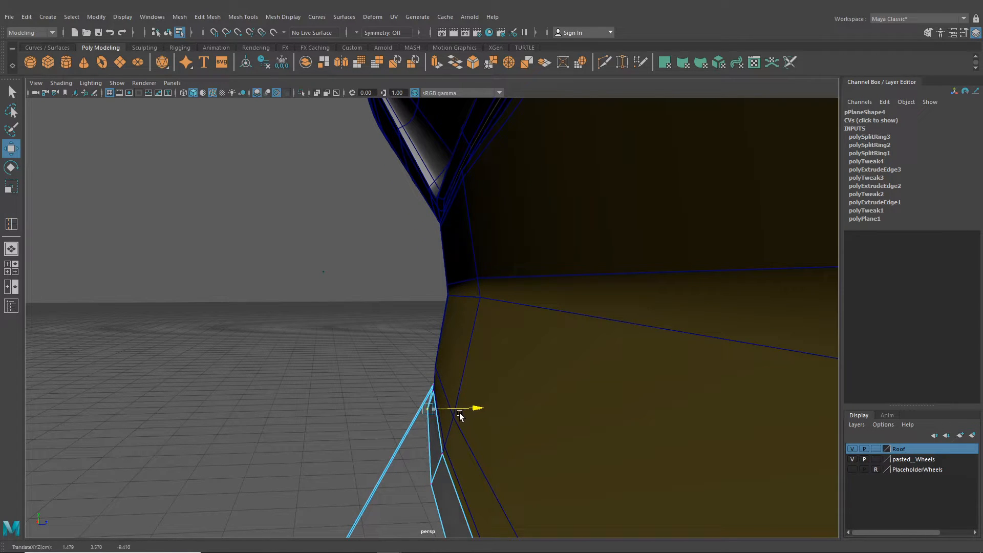
alt+right_drag(459, 412, 533, 473)
alt+middle_drag(503, 438, 457, 400)
alt+drag(456, 399, 464, 391)
drag(476, 433, 477, 435)
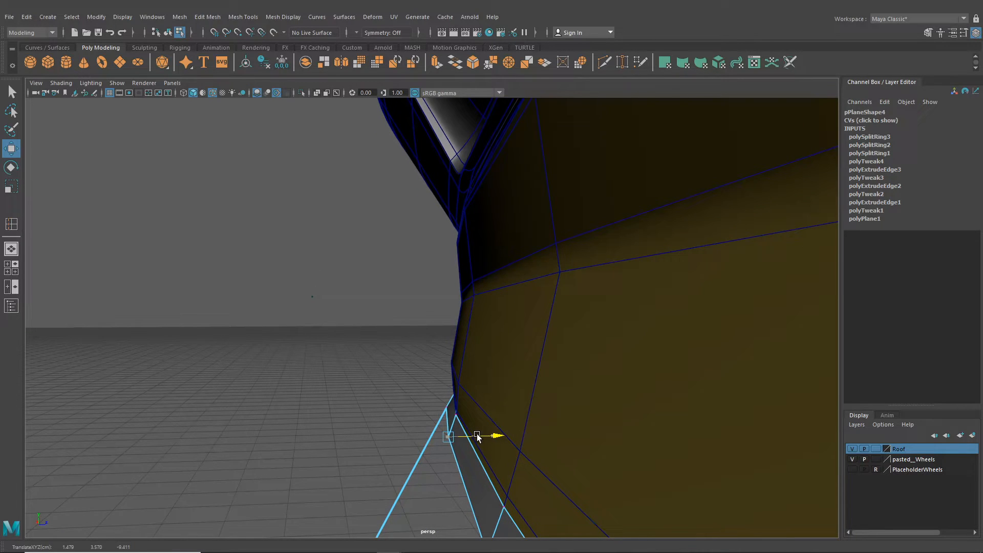
click(438, 409)
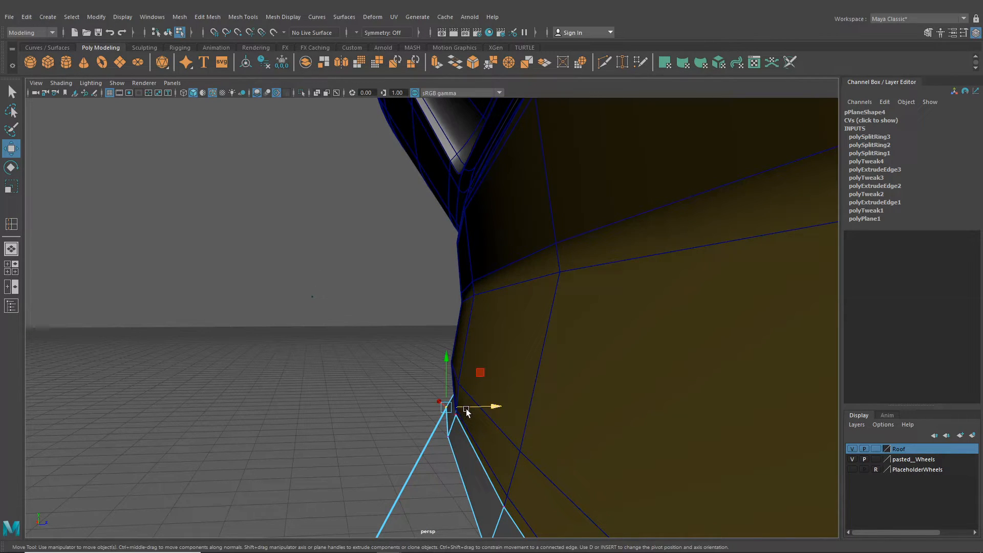
drag(466, 408, 558, 439)
Insert an edge loop across the lower trim strip close to its corner with the diagonal strip
scroll(465, 425, down, 3)
scroll(557, 438, down, 4)
alt+middle_drag(558, 438, 550, 375)
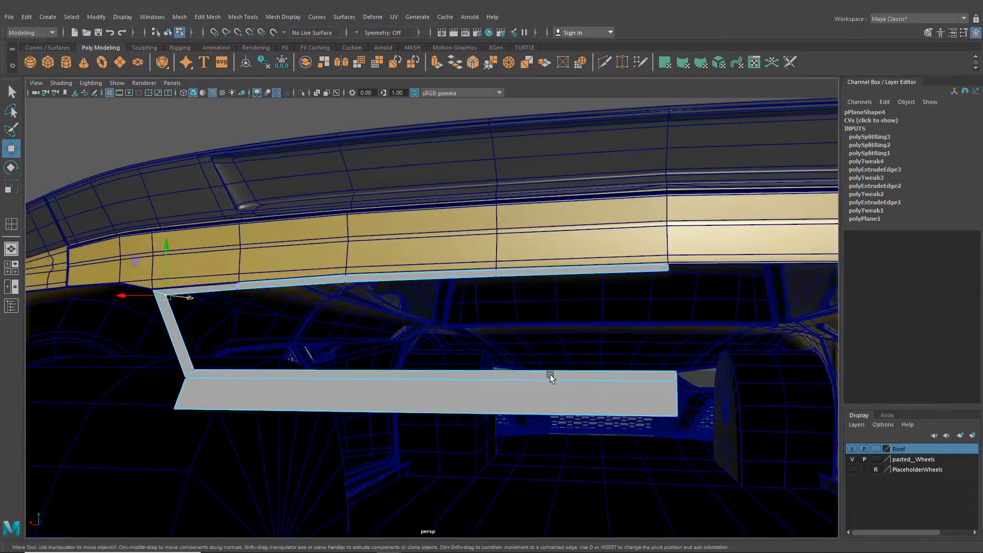
alt+drag(550, 374, 569, 429)
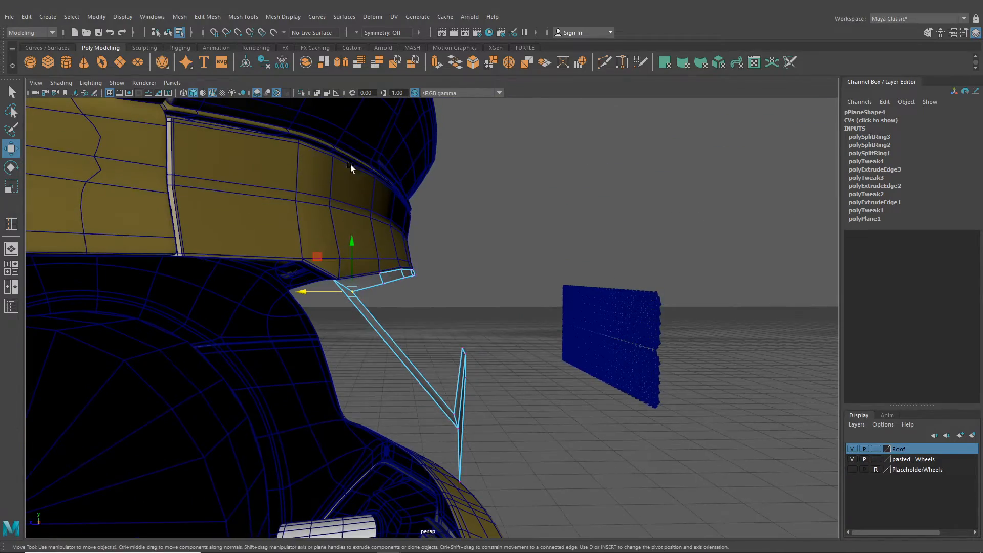
alt+drag(386, 284, 295, 284)
click(241, 17)
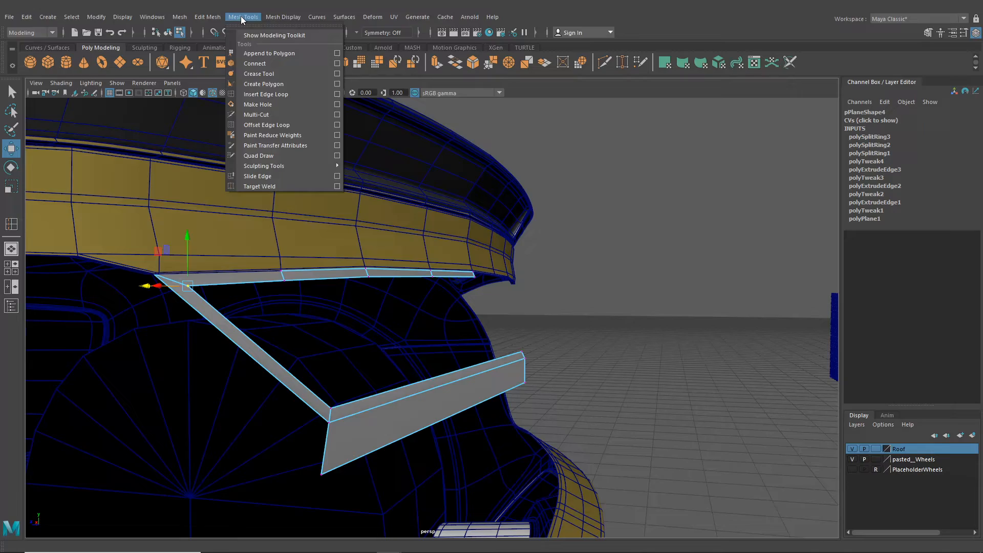
click(259, 95)
alt+drag(378, 359, 341, 312)
click(348, 312)
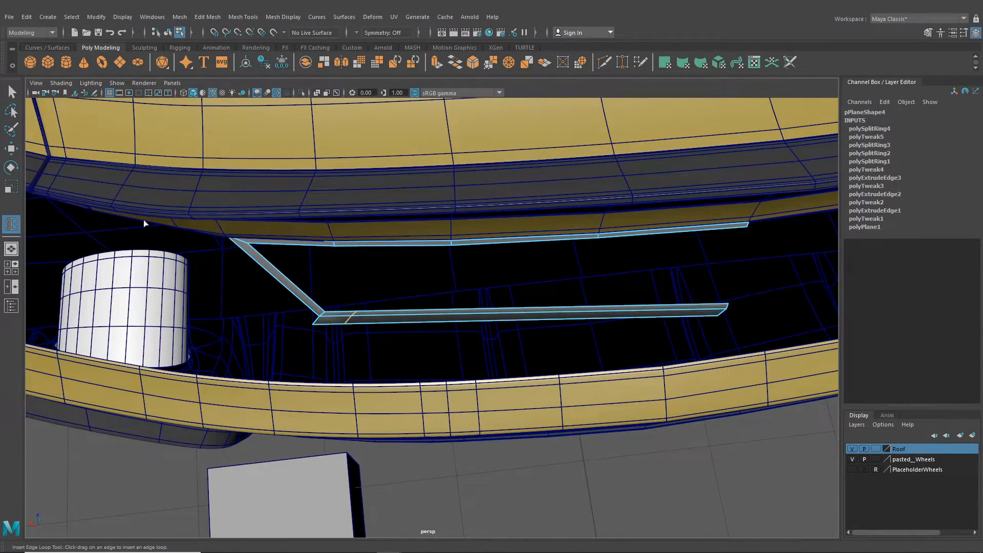
Move the new edge loop near the lower trim strip's corner along Z to follow the body's curve
click(9, 150)
alt+drag(297, 289, 319, 304)
drag(344, 259, 349, 265)
Insert an edge loop across the lower trim strip between its corner and middle, and shift it along Z to continue the curve
key(y)
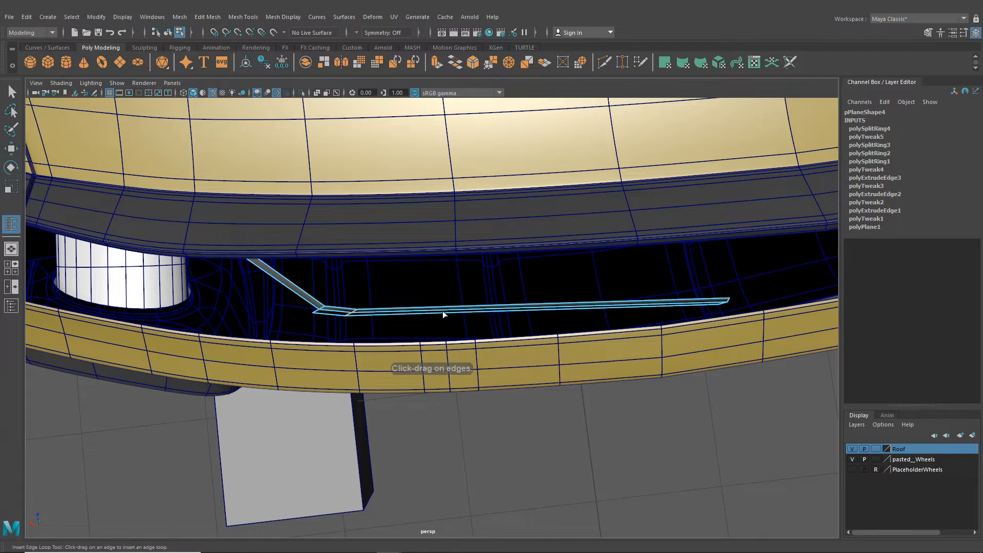
alt+drag(442, 311, 438, 300)
click(457, 316)
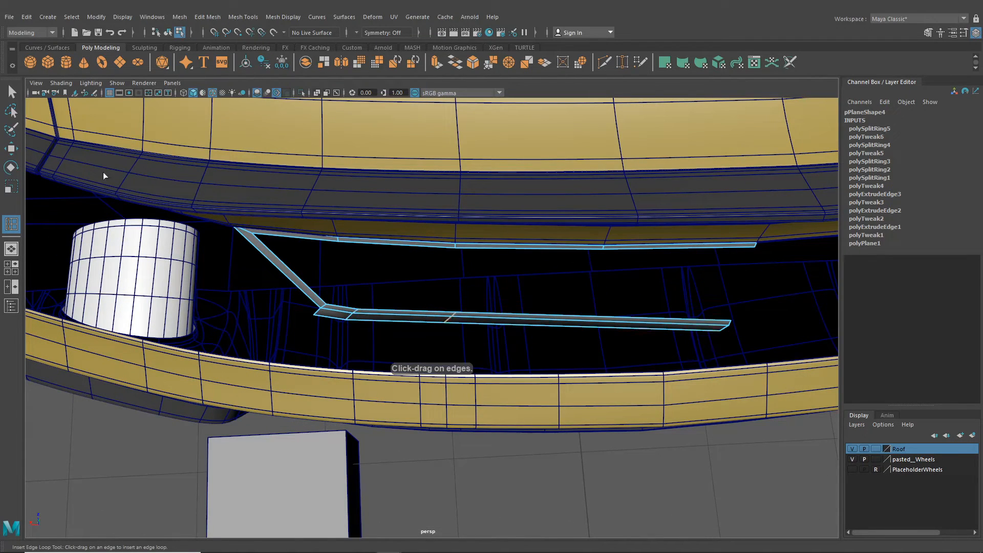
click(12, 149)
alt+drag(374, 279, 447, 272)
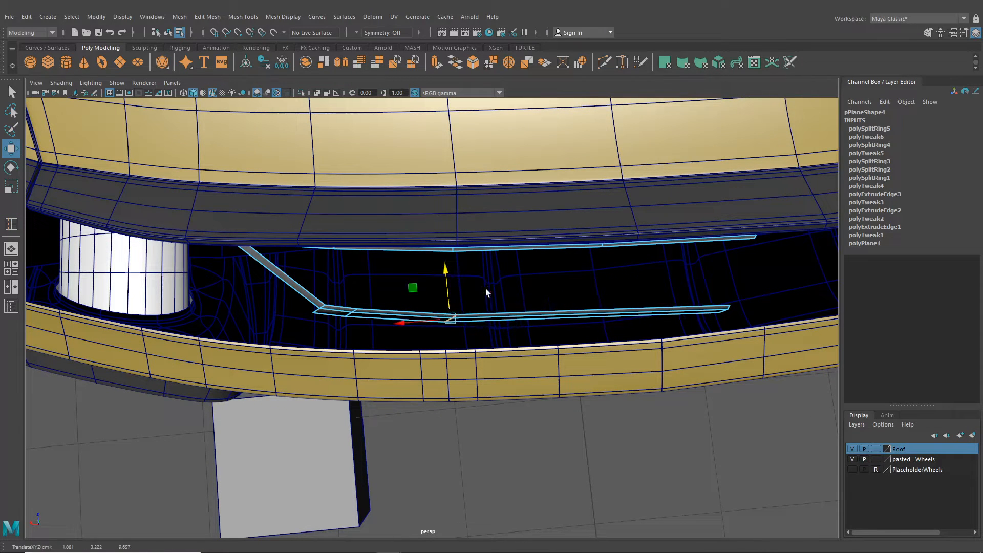
Insert another edge loop midway along the remaining straight part of the lower strip and move it along Z to bend the strip
key(y)
alt+drag(530, 312, 433, 308)
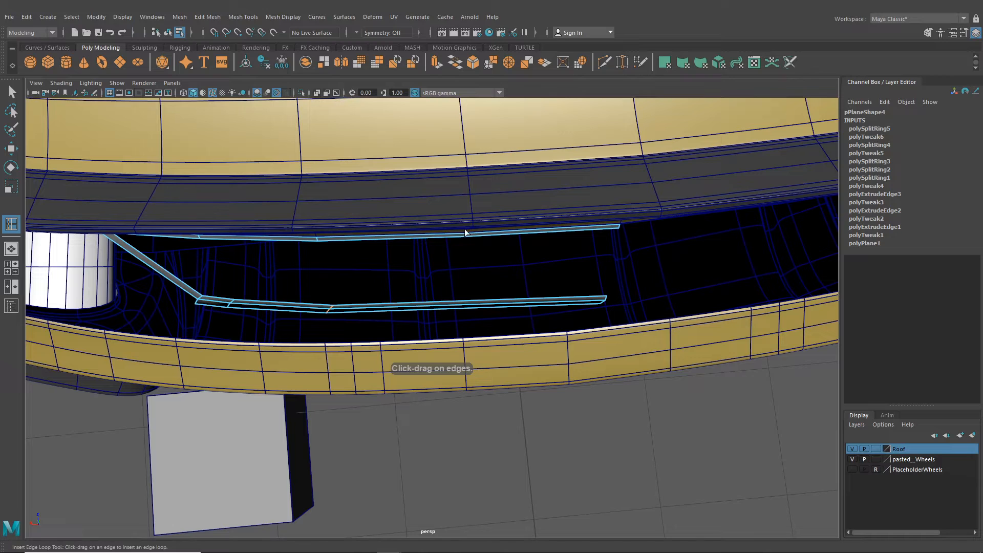
click(467, 302)
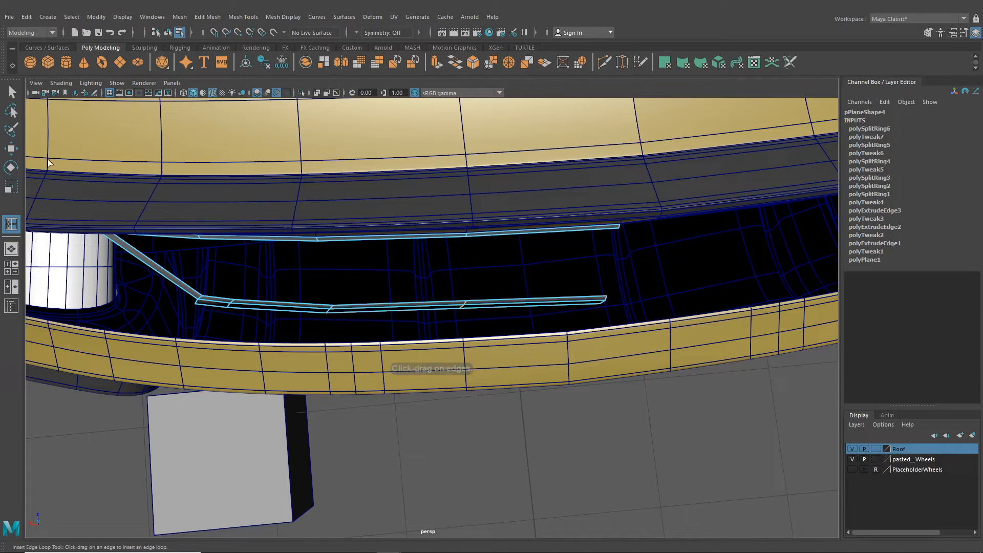
key(w)
drag(461, 262, 460, 267)
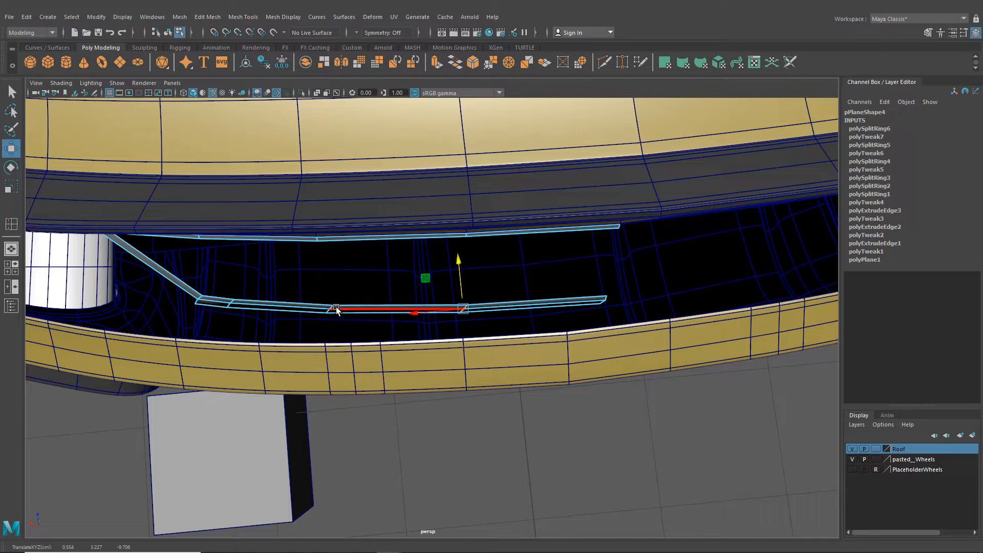
Fine-tune the Z position of the lower strip's two loops nearer the corner to smooth its curve
right_drag(336, 307, 290, 264)
drag(295, 284, 335, 319)
drag(326, 273, 328, 283)
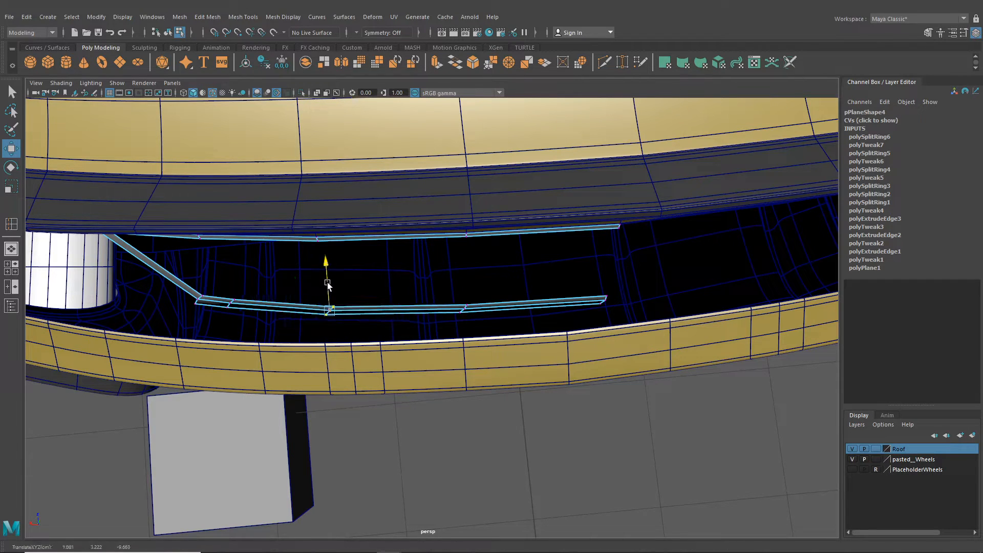
mouse_move(223, 284)
mouse_down()
mouse_move(240, 315)
mouse_move(232, 277)
mouse_up()
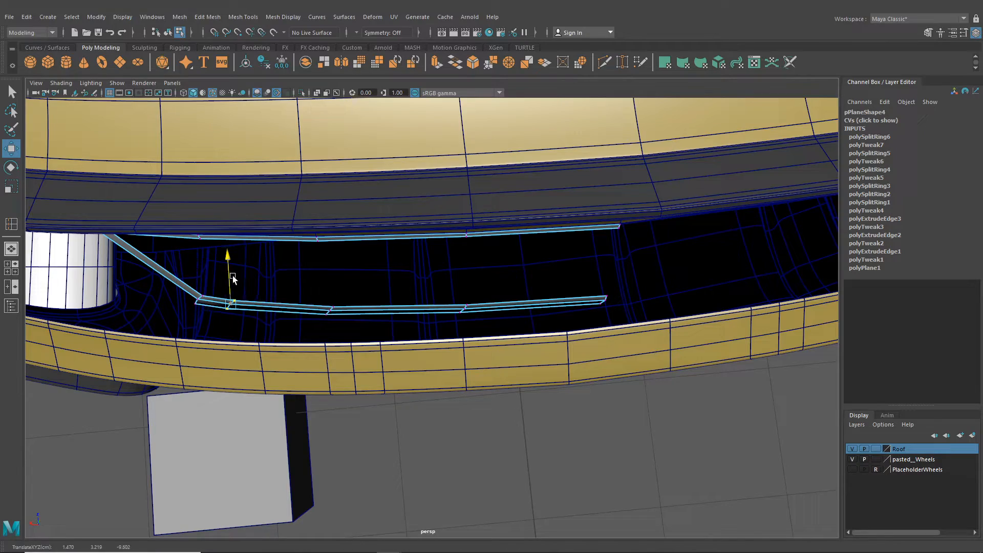
click(167, 32)
Extrude the trim strip's border edges, excluding the ends at the car's centre, about 0.094 along Z to give the strip depth
scroll(401, 382, down, 3)
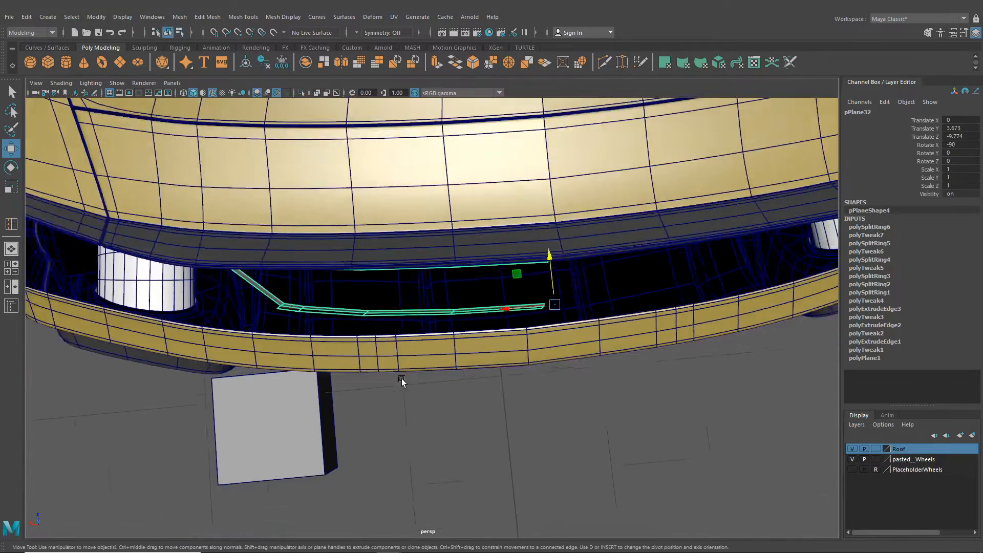
alt+drag(402, 382, 487, 346)
scroll(487, 346, down, 3)
click(577, 453)
alt+drag(576, 454, 453, 415)
scroll(581, 439, up, 5)
right_drag(362, 344, 358, 232)
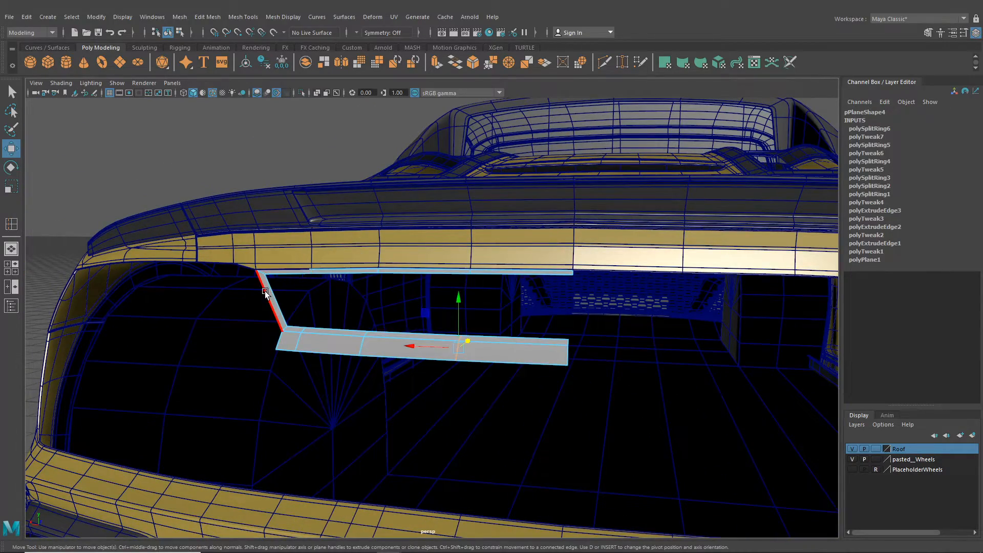
alt+drag(616, 361, 627, 287)
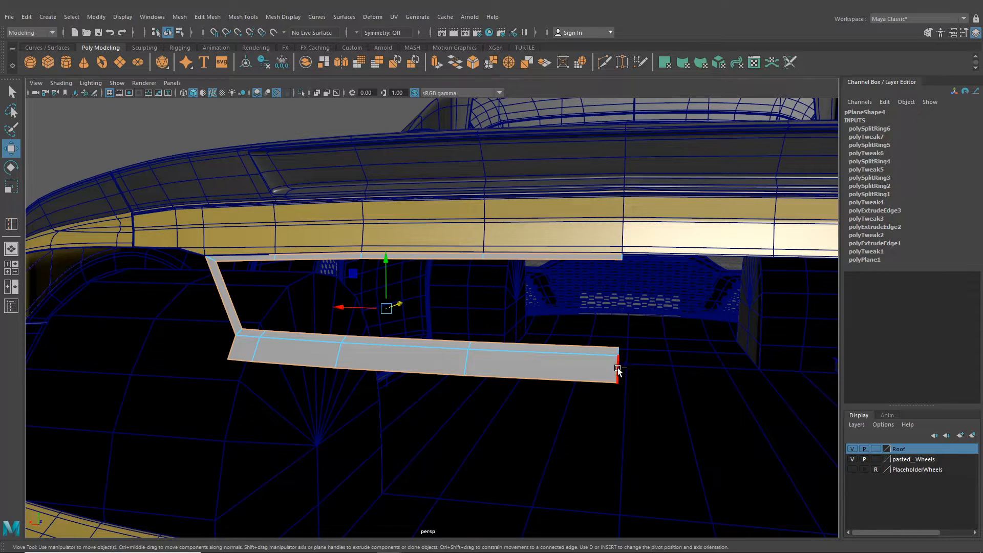
key(ctrl+e)
click(294, 283)
alt+drag(294, 284, 315, 311)
drag(425, 284, 432, 281)
alt+drag(432, 302, 565, 281)
drag(309, 325, 301, 322)
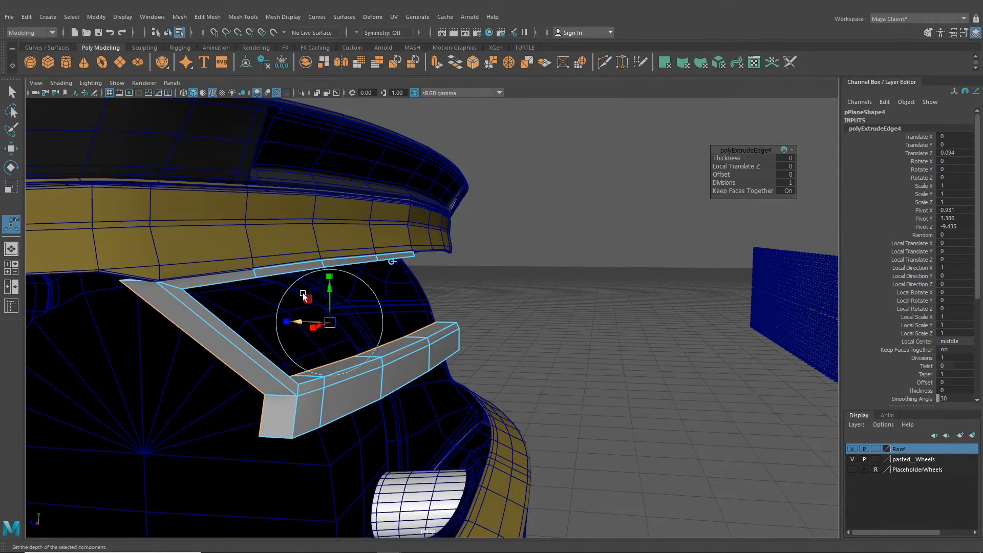
Combine the trim strip with the placeholder cube and separate the two meshes again
click(167, 33)
click(518, 248)
alt+drag(519, 248, 415, 328)
click(415, 330)
alt+drag(372, 398, 366, 367)
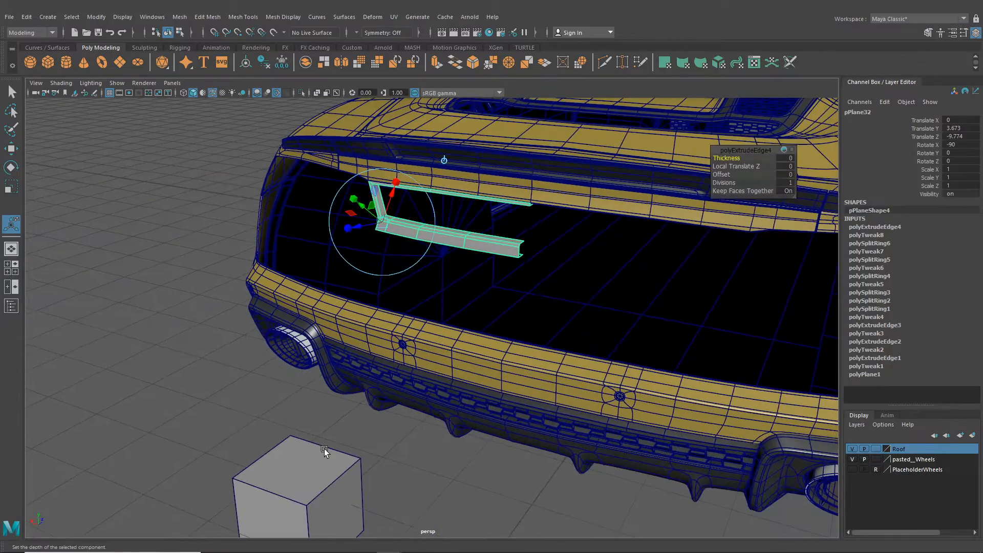
shift+click(324, 448)
click(176, 17)
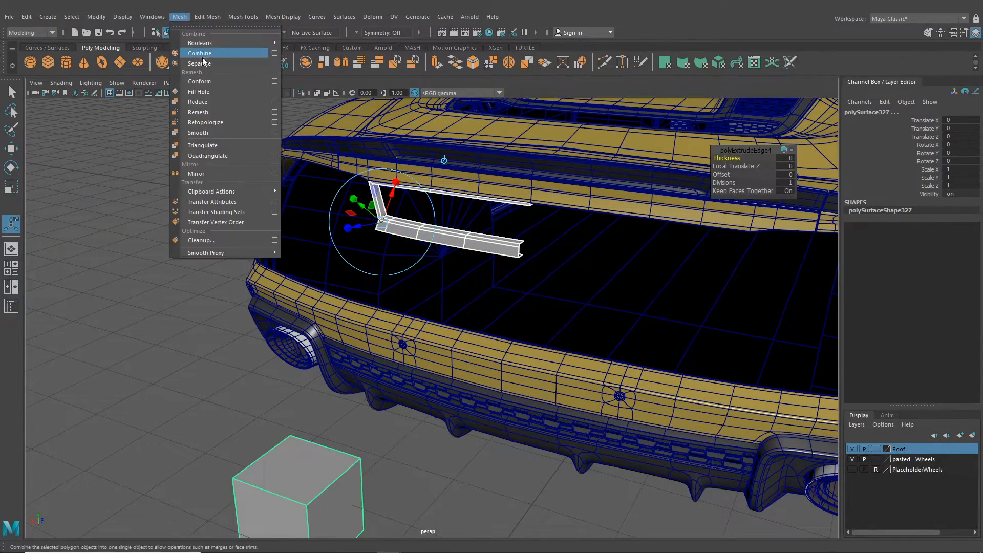
mouse_move(202, 18)
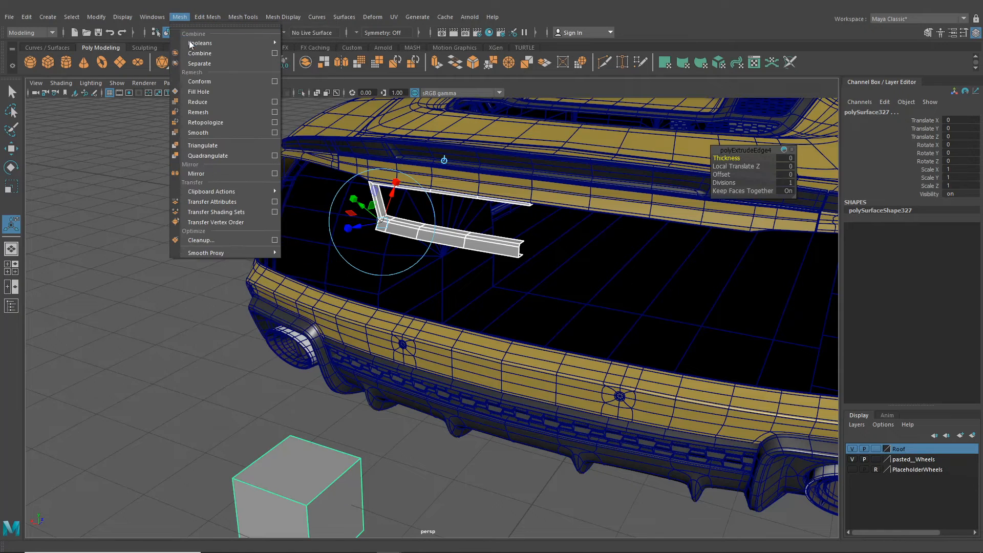
click(198, 53)
click(179, 17)
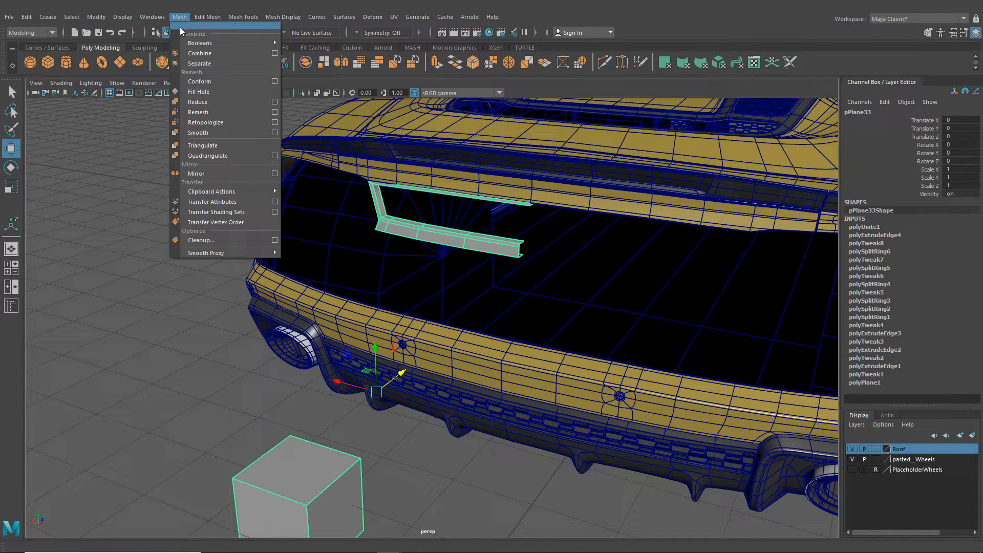
click(198, 62)
Create a mirrored copy of the trim strip across the car's centre with Duplicate Special
click(28, 16)
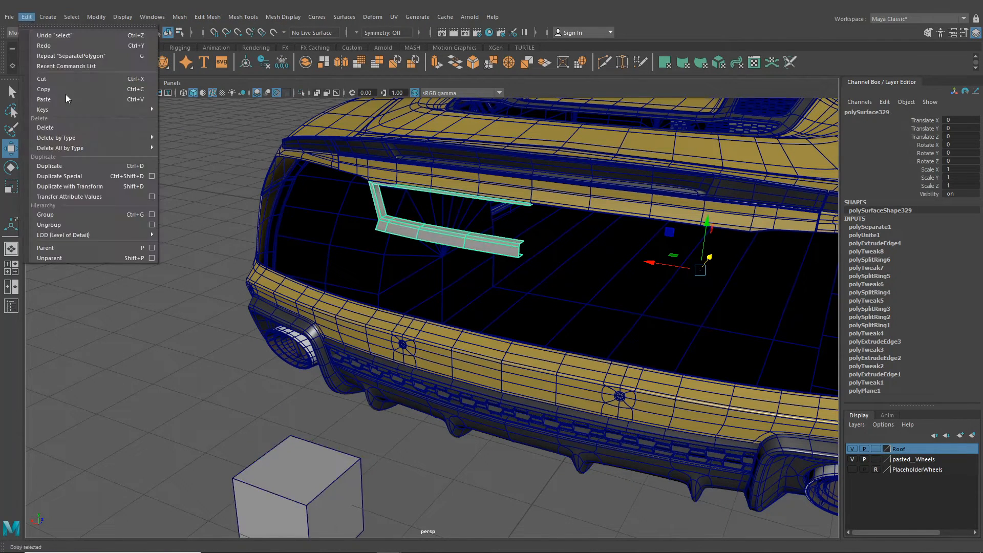
click(82, 176)
click(215, 209)
scroll(215, 209, down, 5)
alt+drag(215, 209, 406, 309)
scroll(347, 248, up, 5)
scroll(347, 258, up, 1)
scroll(408, 208, up, 2)
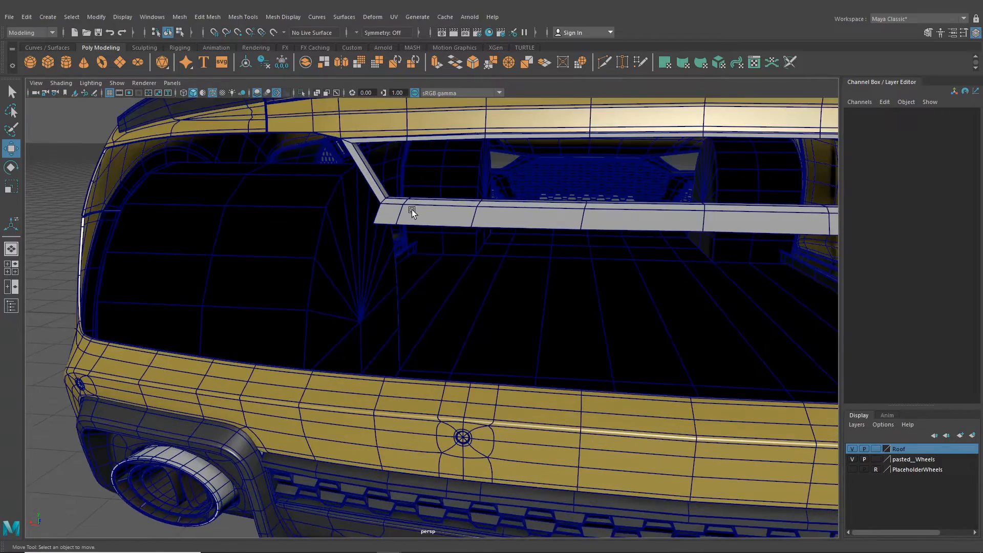
Reverse the normals of the original half of the trim strip
click(409, 210)
scroll(399, 269, up, 2)
alt+drag(398, 268, 358, 185)
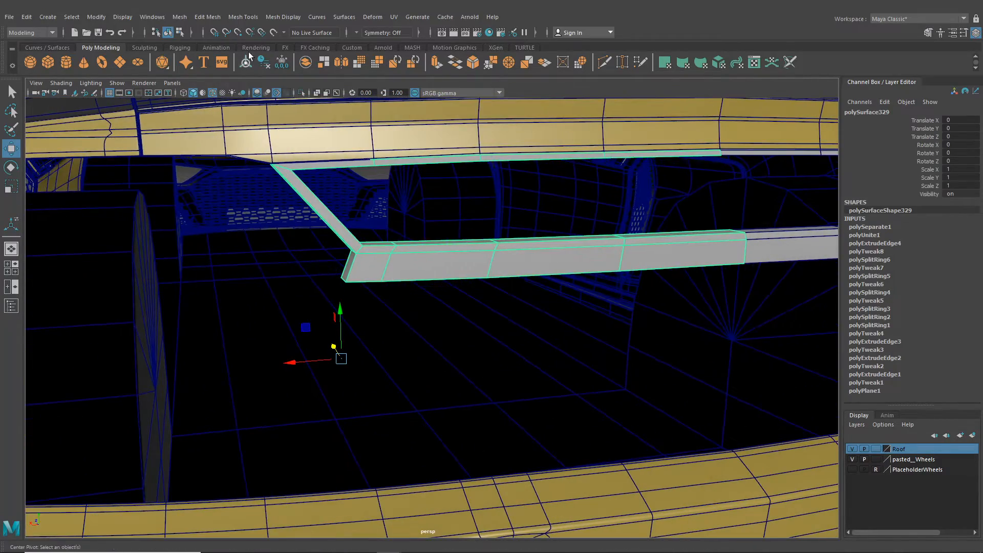
click(243, 17)
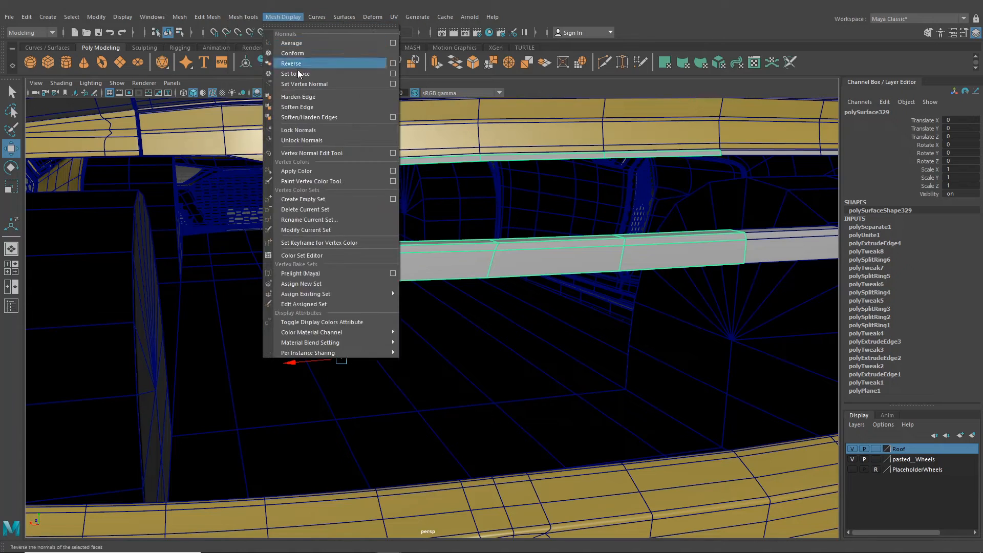
Insert supporting edge loops along the tail frame's slanted side bar, close to its inner and outer borders
click(266, 94)
scroll(368, 190, up, 3)
alt+middle_drag(368, 190, 408, 237)
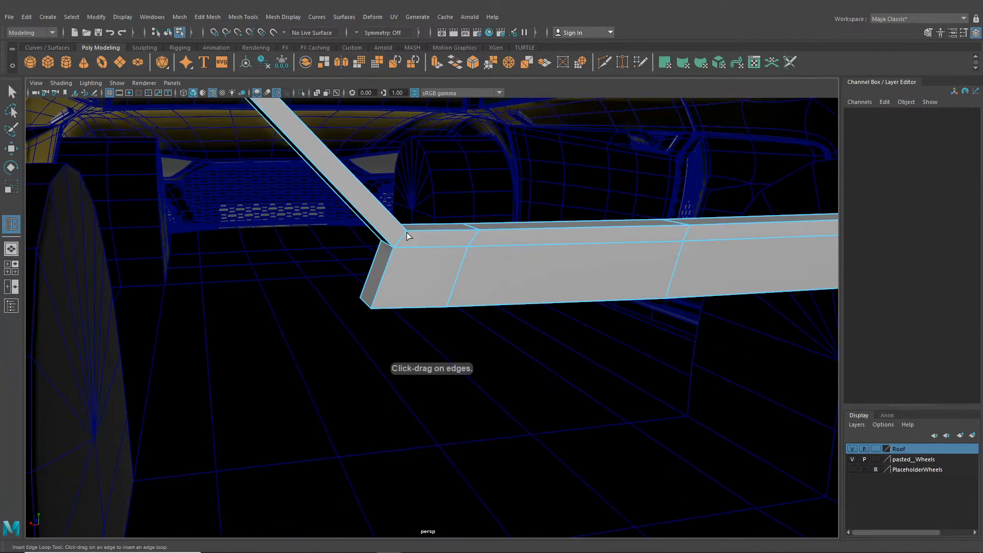
alt+drag(408, 237, 425, 259)
alt+middle_drag(424, 259, 442, 307)
alt+drag(443, 306, 320, 113)
click(322, 113)
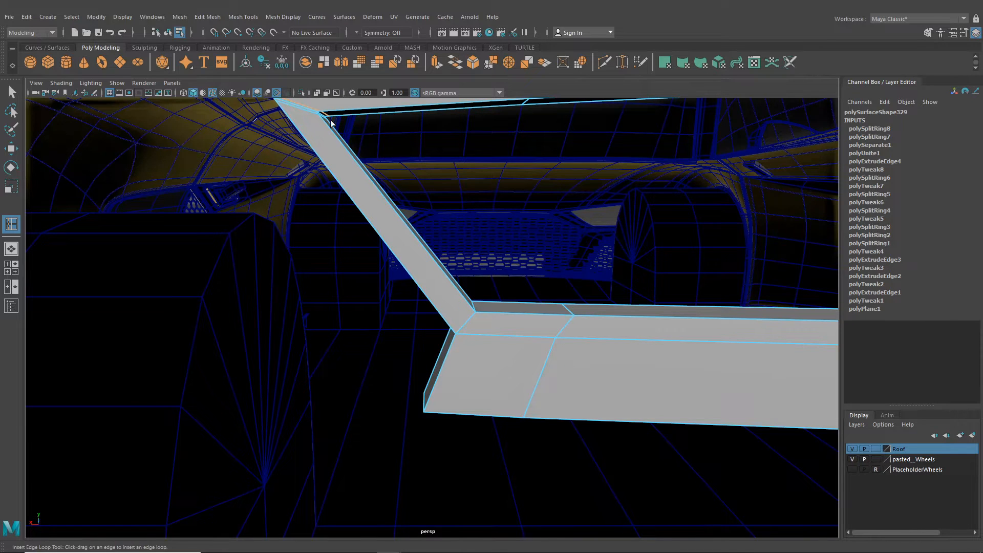
mouse_move(390, 205)
alt+mouse_down()
mouse_move(391, 213)
mouse_move(366, 198)
mouse_move(388, 221)
alt+mouse_up()
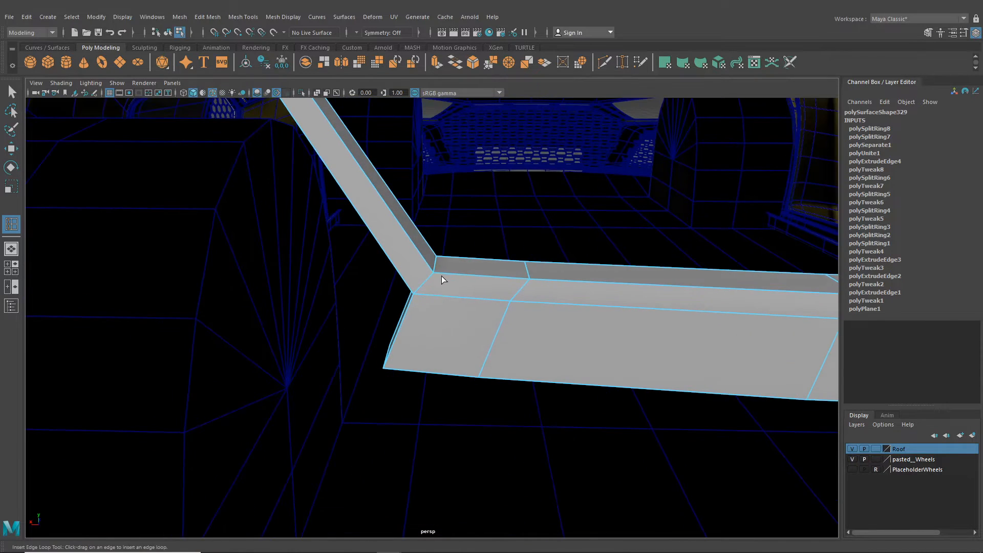
alt+drag(441, 275, 433, 274)
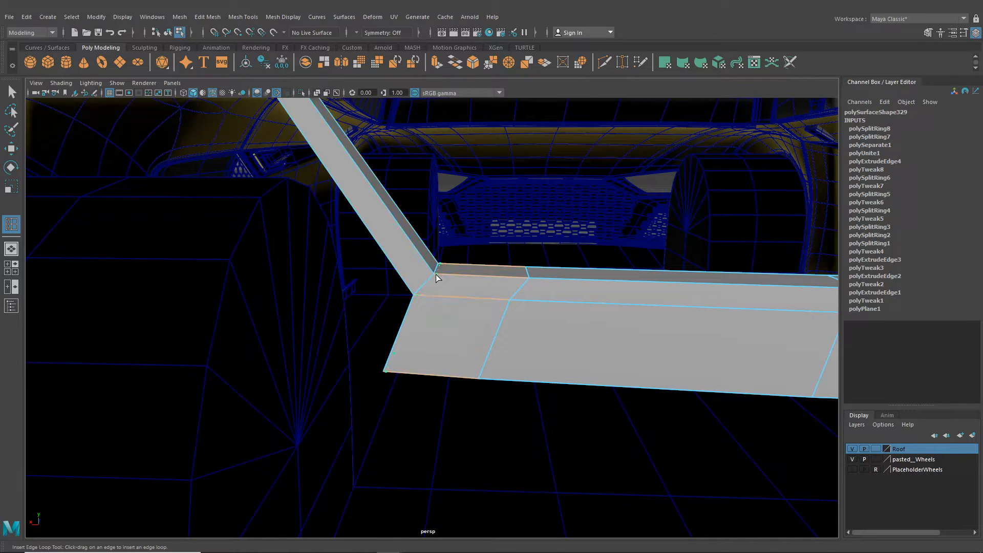
Insert supporting edge loops near the end, lower edge, middle crease and upper edge of the frame's lower bar
click(438, 278)
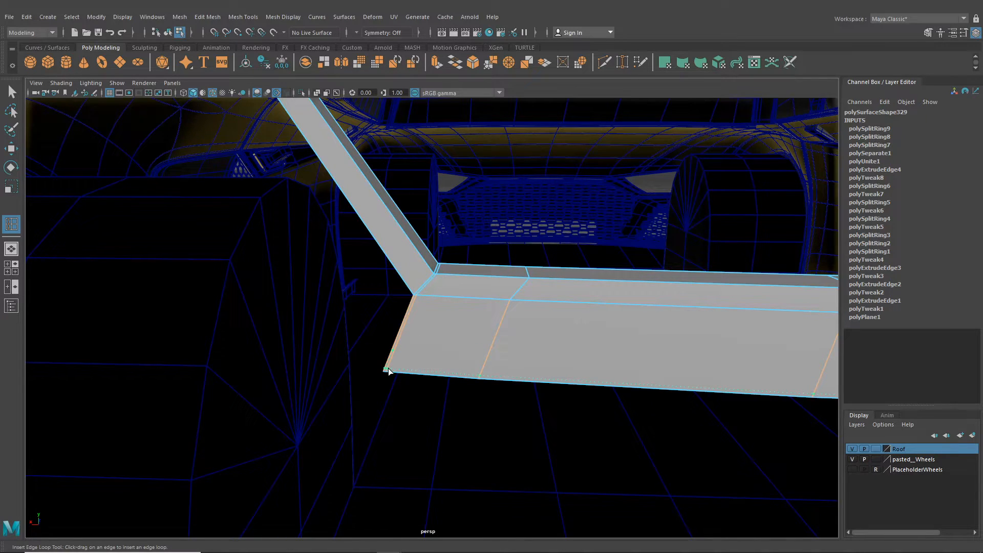
click(389, 370)
alt+drag(389, 360, 332, 290)
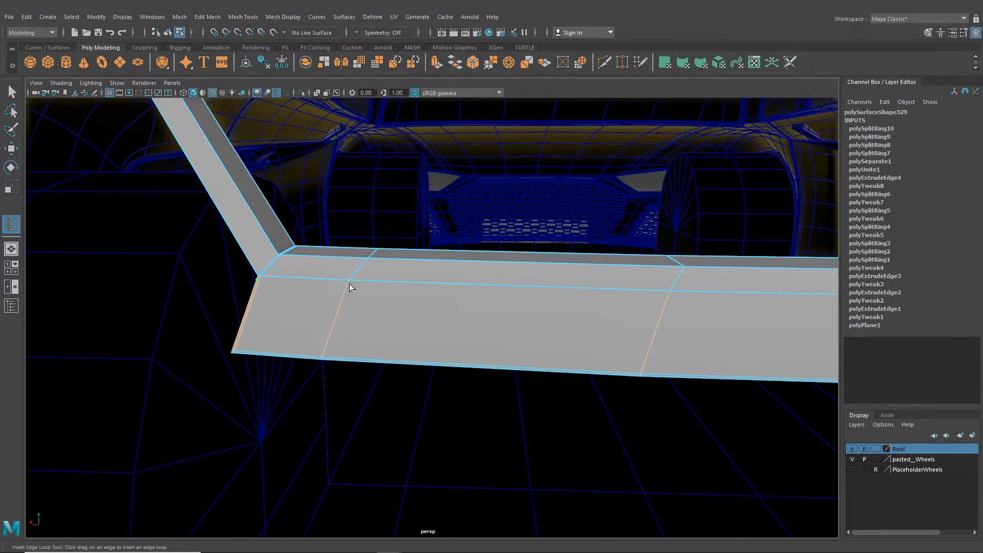
click(349, 282)
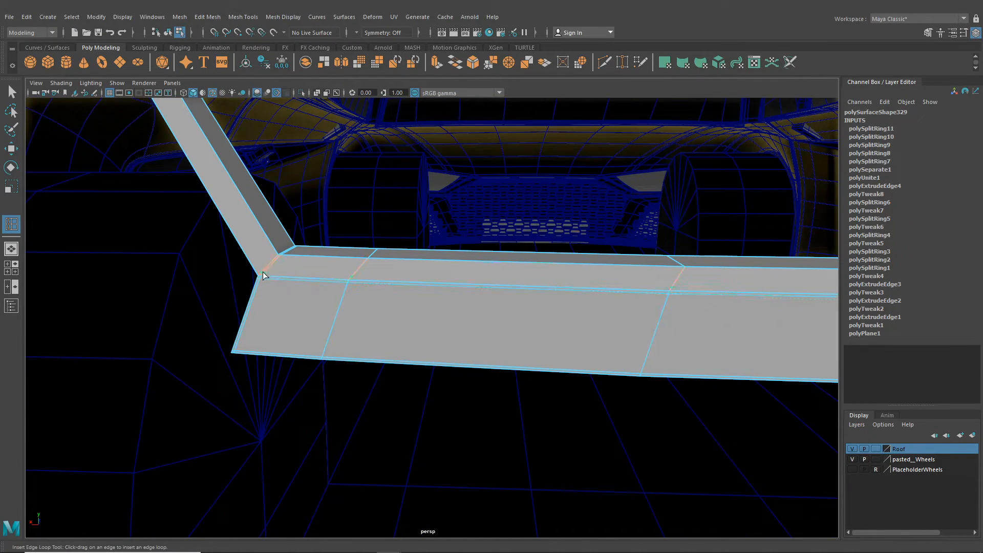
click(262, 274)
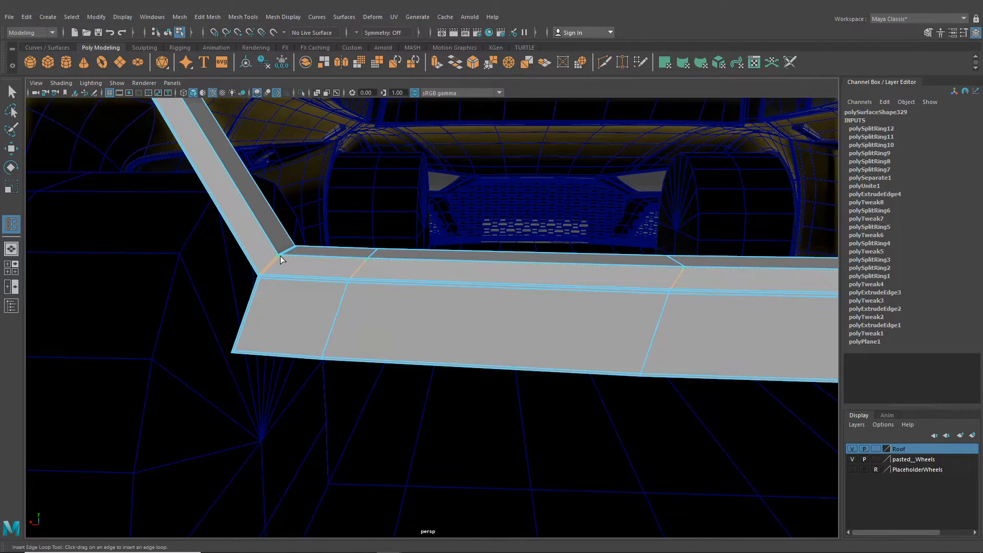
click(279, 259)
Select the vertices at the frame's upper corner and move them against the yellow panel's lower edge
alt+drag(278, 259, 373, 330)
alt+middle_drag(373, 330, 419, 442)
alt+drag(419, 441, 451, 292)
click(11, 148)
right_drag(420, 261, 374, 254)
drag(499, 303, 287, 220)
mouse_move(344, 267)
mouse_down()
mouse_move(356, 268)
mouse_move(304, 287)
mouse_move(355, 268)
mouse_move(345, 260)
mouse_move(416, 264)
mouse_move(356, 260)
mouse_up()
alt+drag(428, 262, 369, 250)
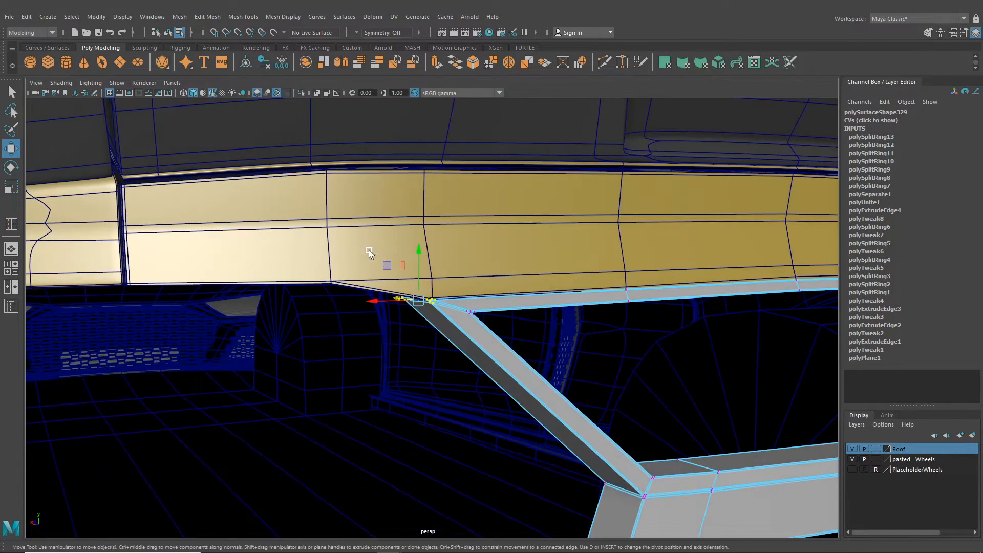
alt+drag(499, 284, 387, 313)
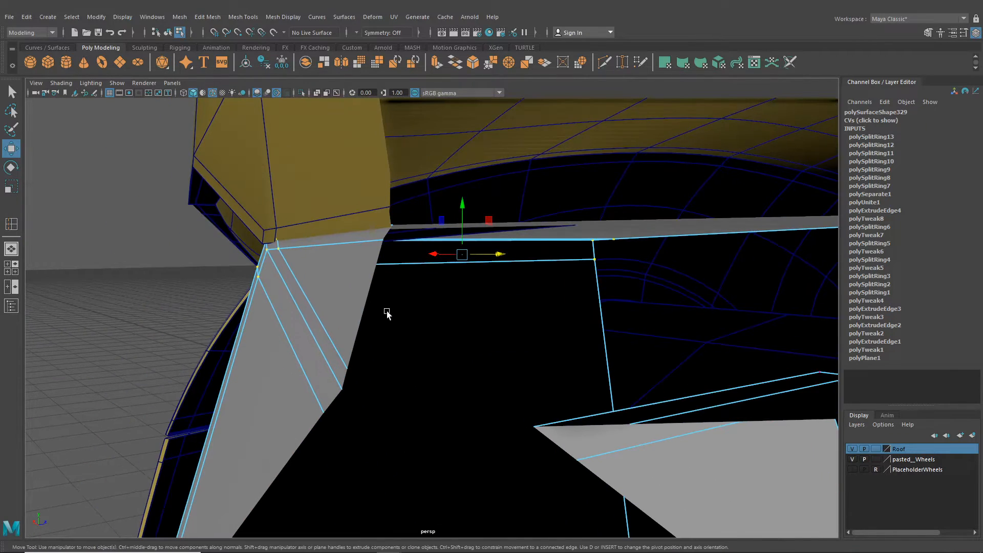
drag(496, 254, 494, 259)
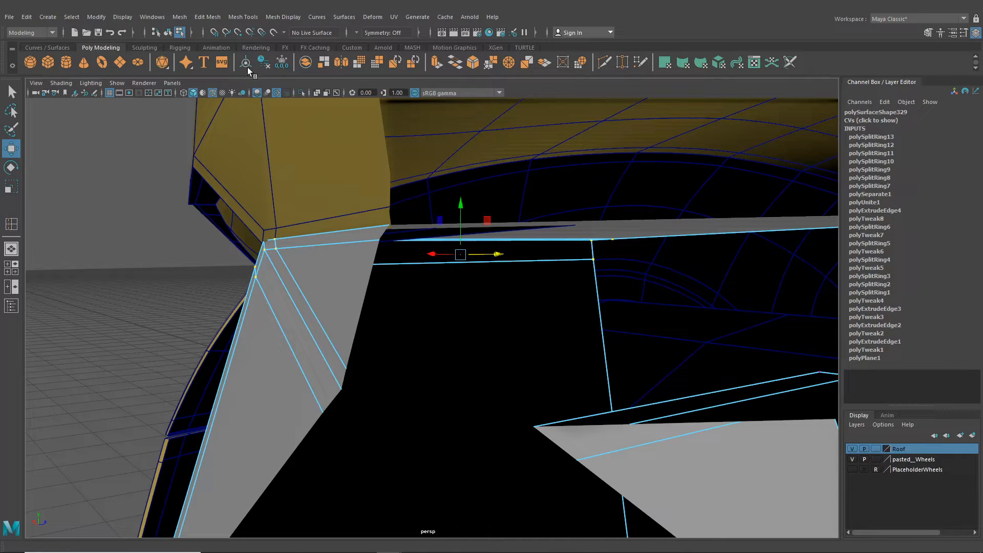
Fine-tune the frame's upper corner vertices to line up with the corner of the yellow panel
click(168, 33)
alt+middle_drag(290, 247, 327, 260)
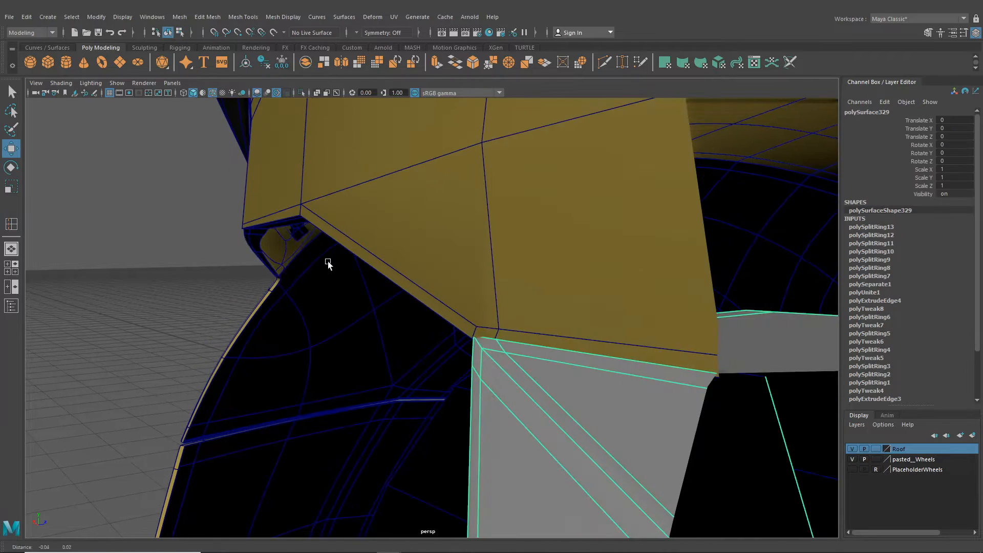
mouse_move(515, 369)
right_down()
mouse_move(463, 268)
mouse_move(452, 267)
right_up()
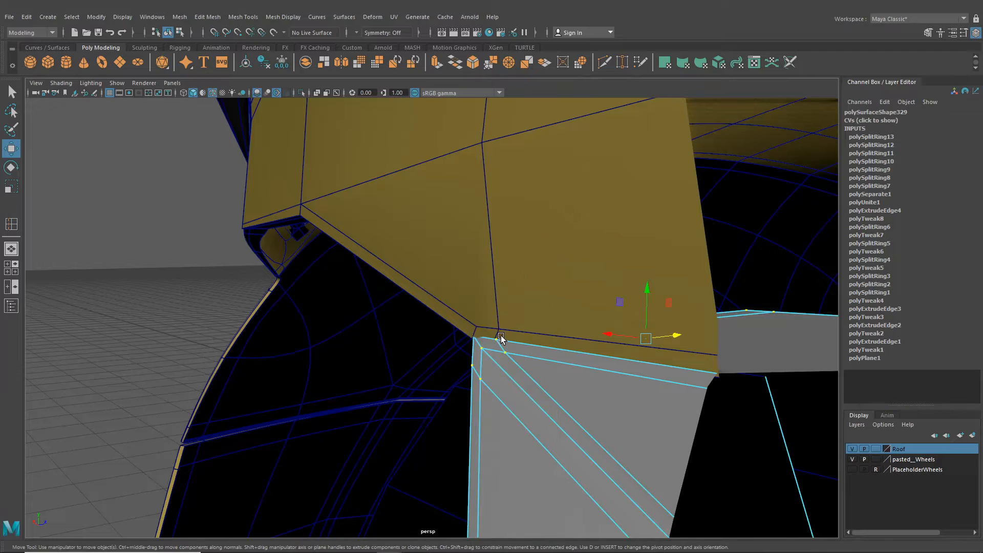
drag(496, 340, 497, 343)
drag(442, 321, 608, 358)
alt+middle_drag(608, 358, 518, 359)
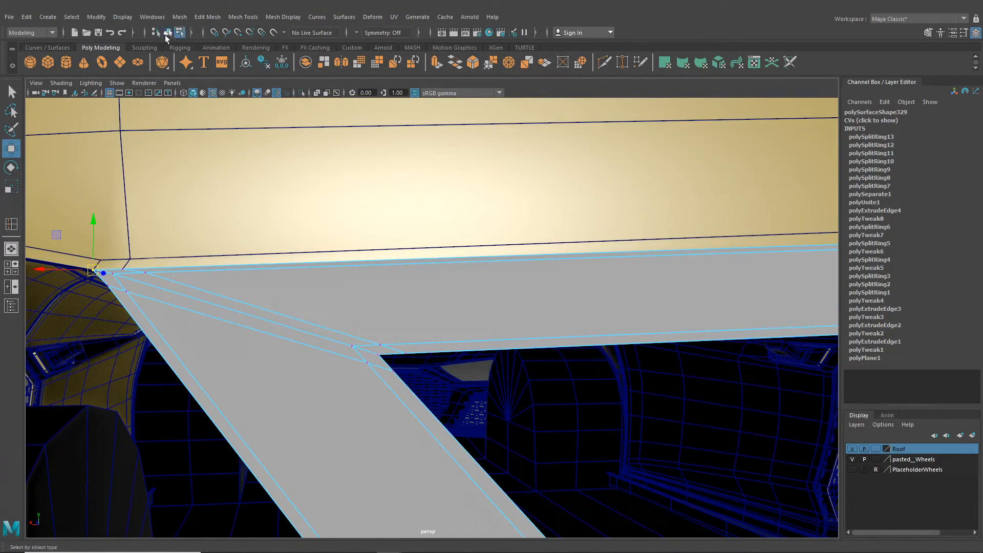
Return to object selection, deselect the frame and turn off wireframe on shaded
click(167, 32)
scroll(419, 271, down, 10)
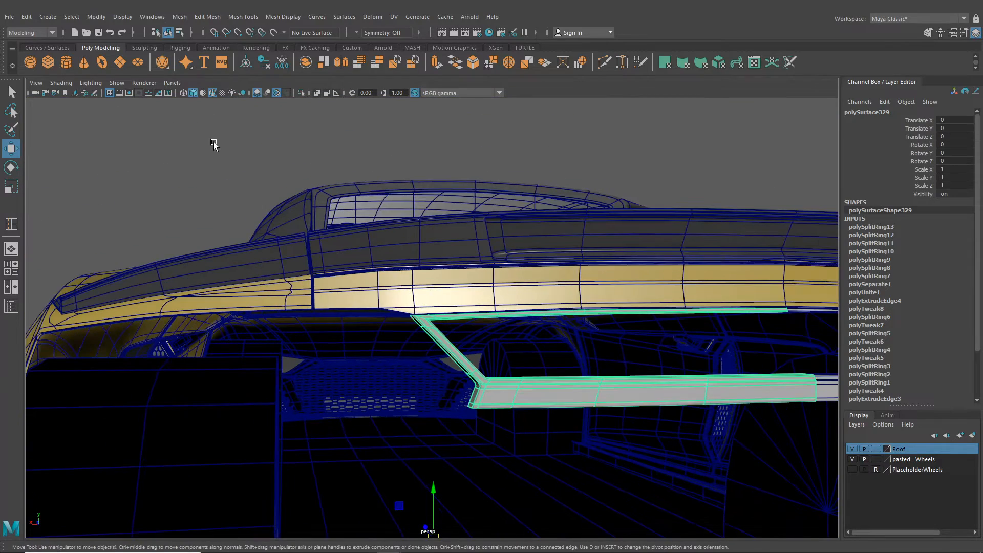
click(214, 144)
alt+drag(450, 289, 432, 312)
click(212, 93)
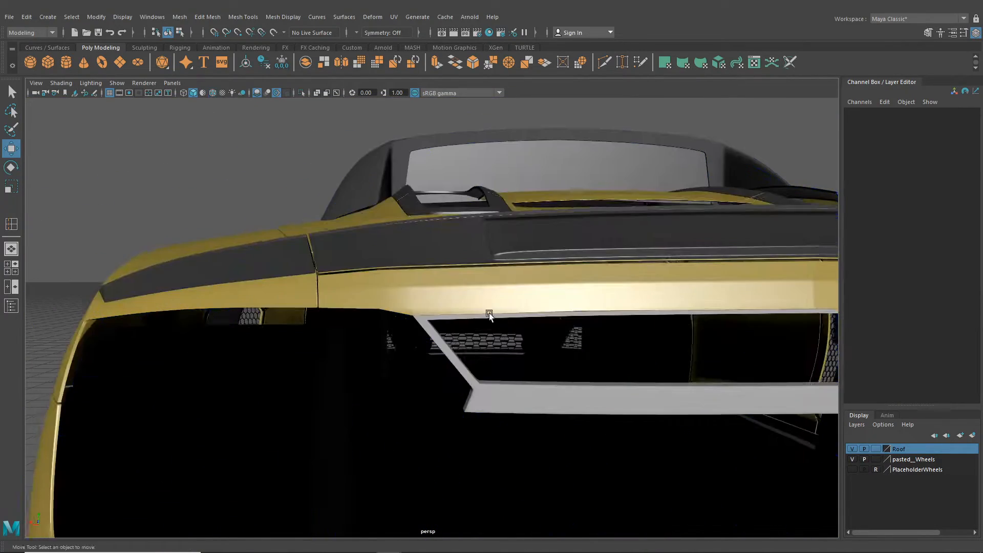
Examine the shading of the tail frame and its fit beneath the yellow panel from several angles
scroll(481, 320, up, 8)
click(363, 233)
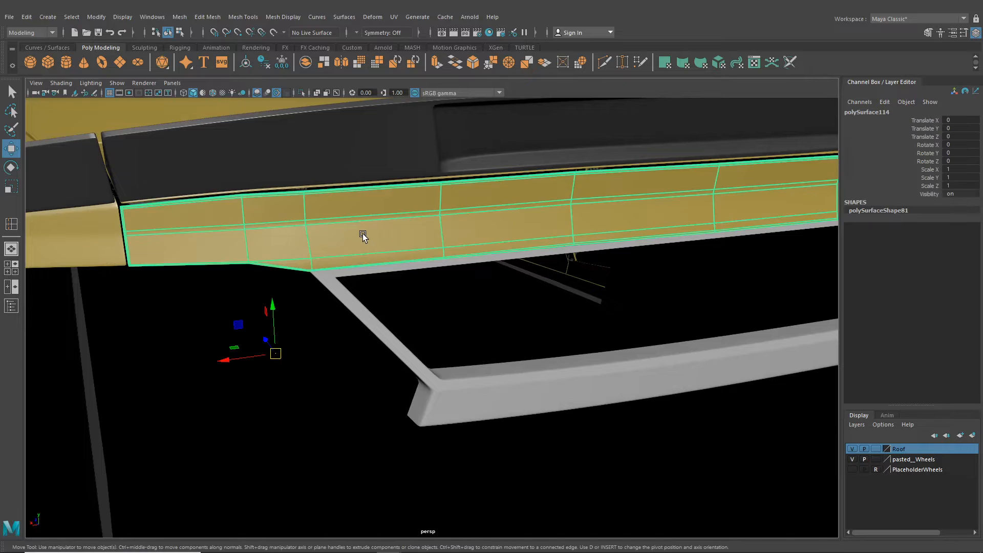
scroll(364, 238, down, 5)
click(766, 151)
scroll(616, 303, up, 5)
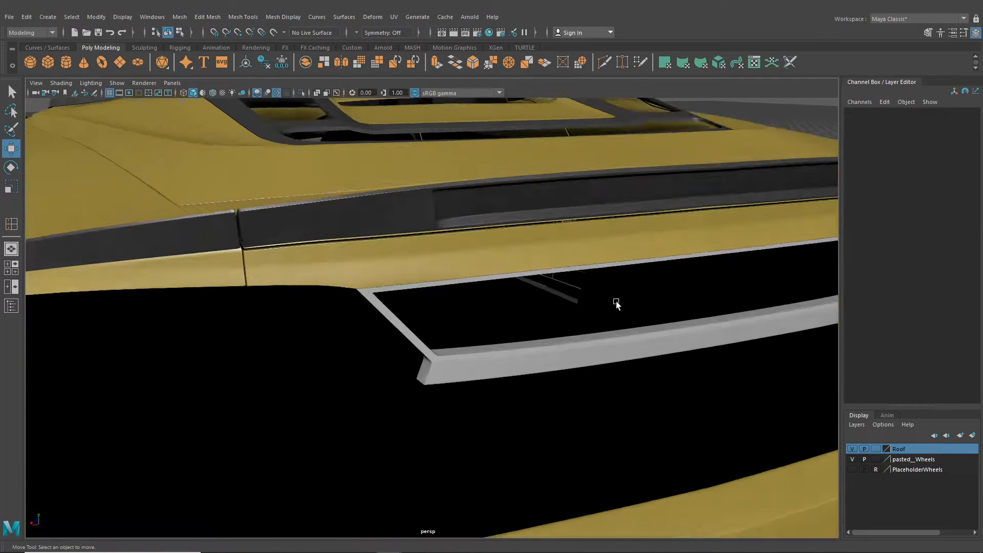
alt+drag(616, 303, 674, 281)
alt+drag(530, 286, 358, 276)
alt+drag(395, 349, 577, 374)
alt+drag(569, 373, 509, 378)
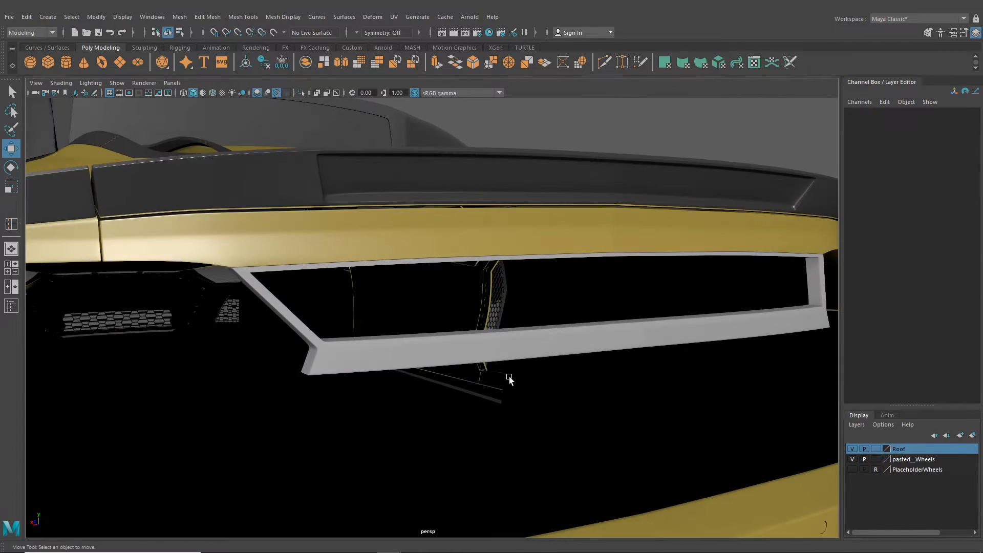
Insert edge loops beside the front edge of the lower bar's end face and along its upper ledge
double_click(455, 353)
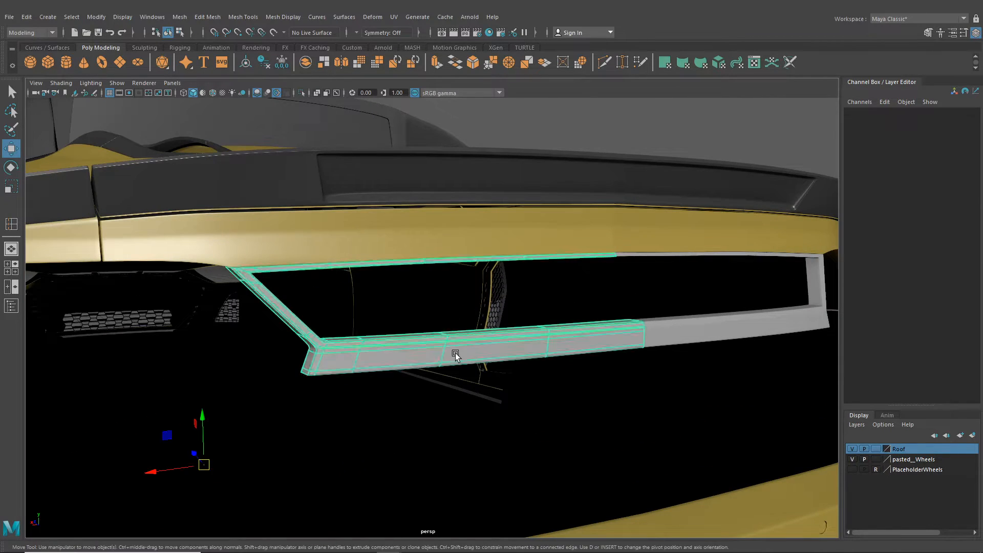
click(207, 17)
mouse_move(246, 17)
click(256, 93)
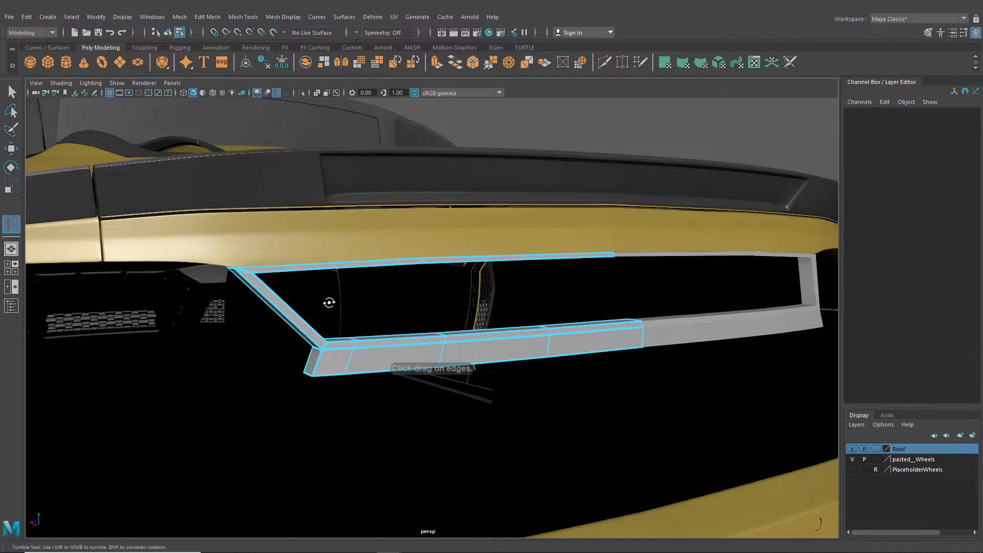
alt+drag(287, 266, 488, 397)
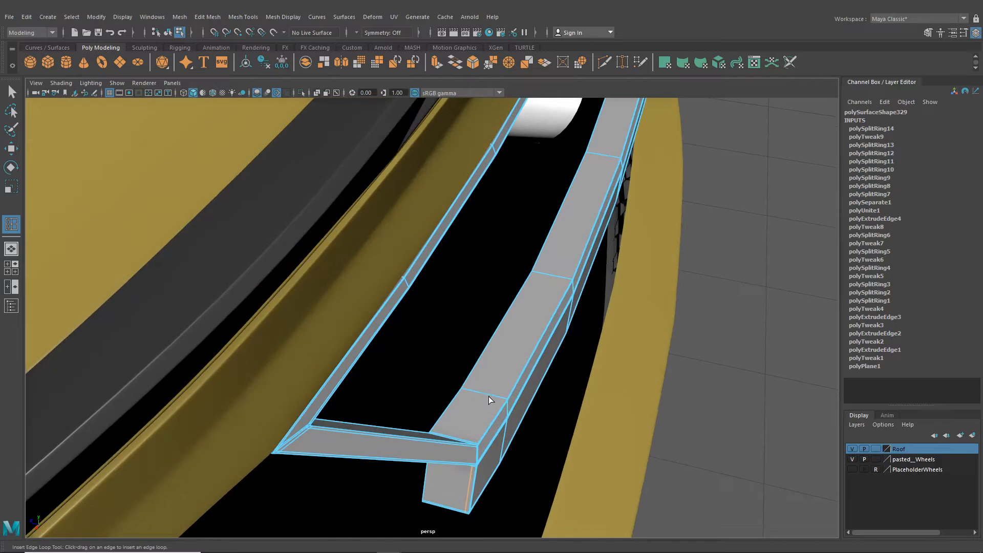
click(493, 395)
click(498, 398)
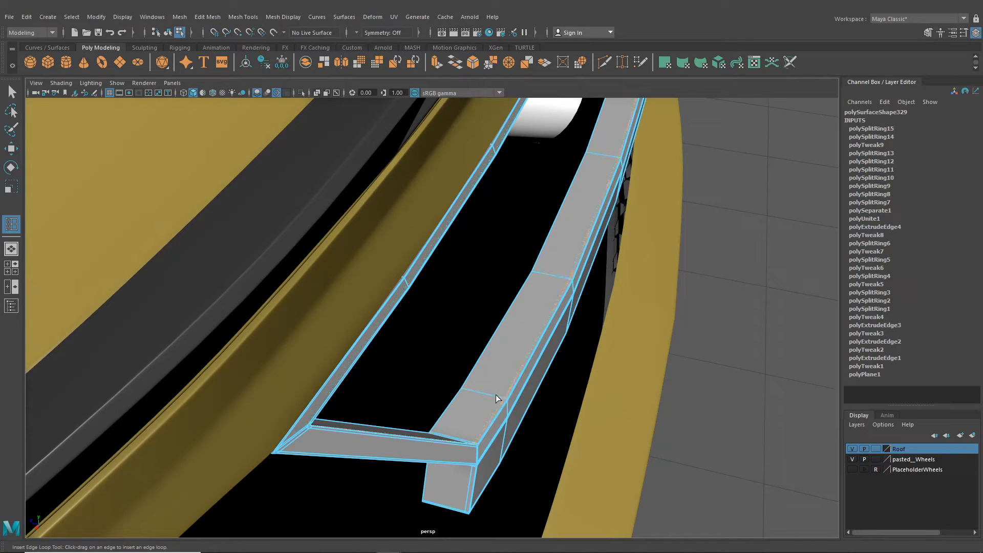
click(12, 97)
click(751, 309)
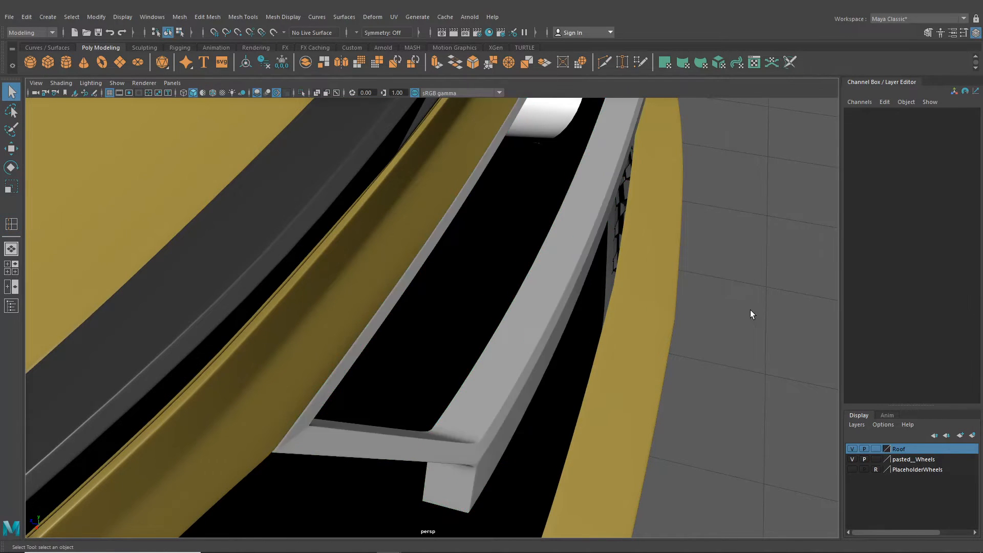
Duplicate the flat hexagon mesh plane and move the copy to the car's tail frame, at Translate X -1.637, Y -1.35 and Z -22.685
alt+drag(751, 309, 591, 266)
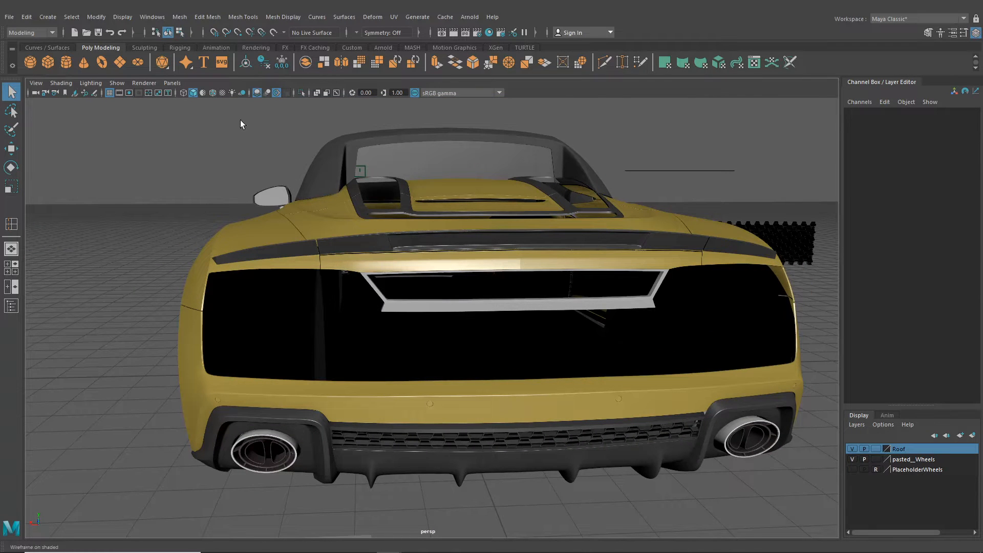
click(402, 319)
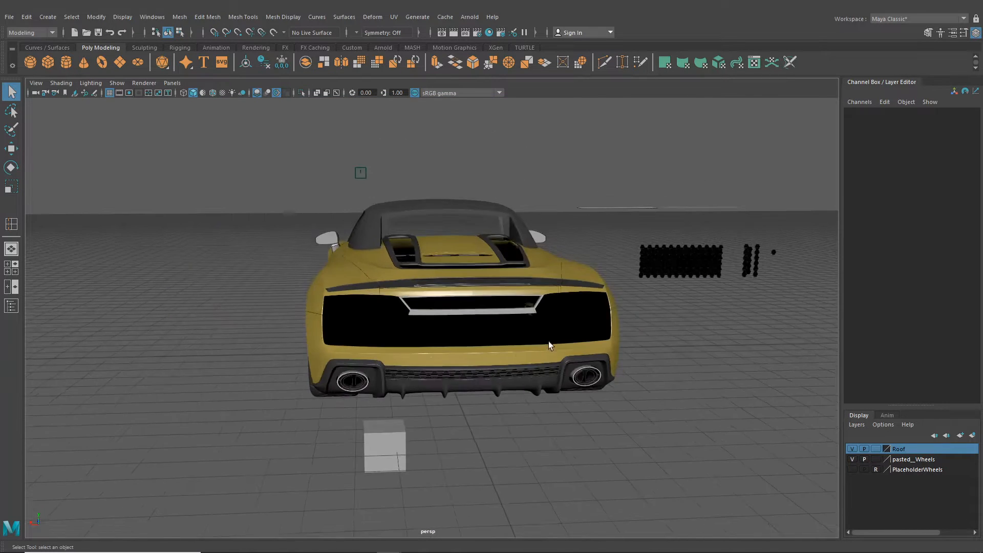
scroll(536, 355, up, 3)
alt+drag(536, 355, 507, 369)
click(632, 186)
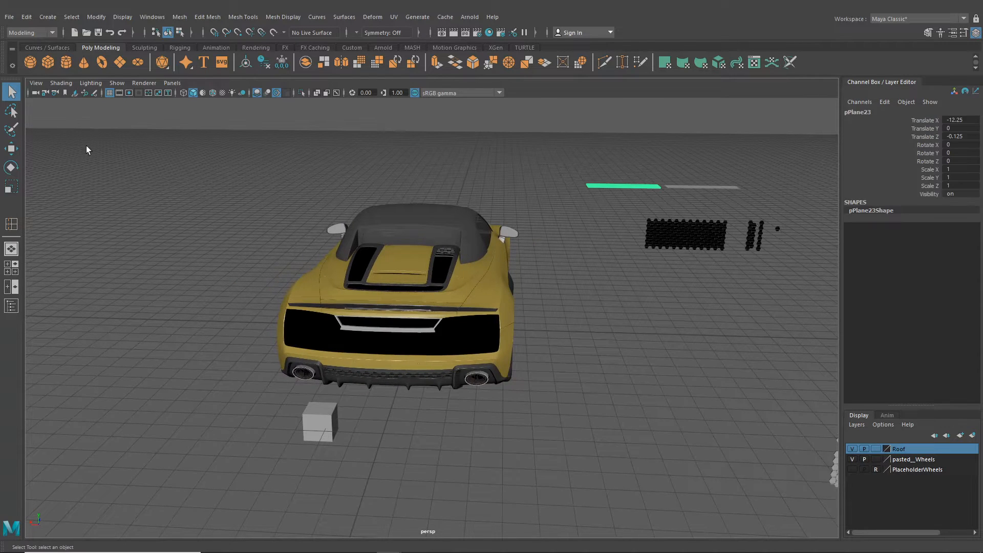
click(11, 148)
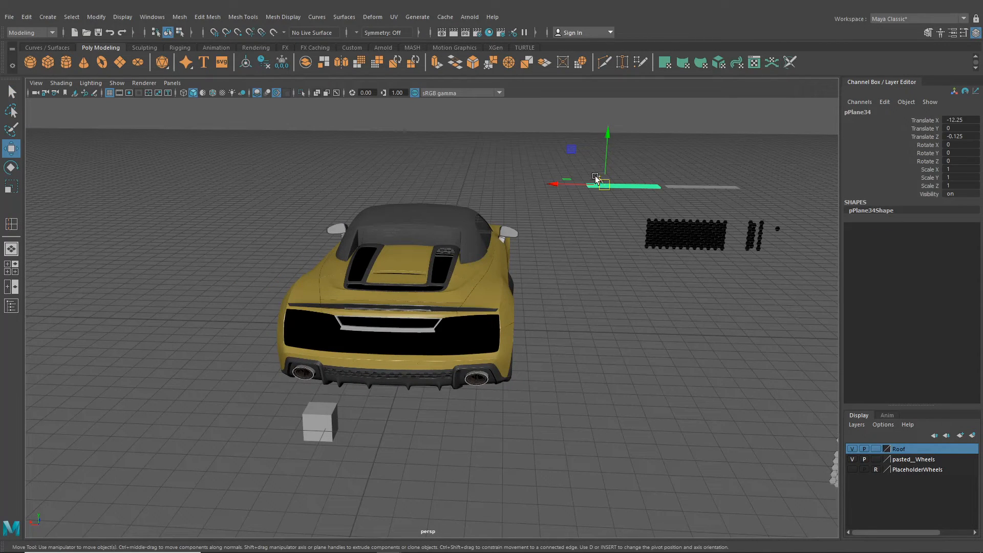
drag(595, 178, 296, 323)
alt+middle_drag(296, 322, 344, 339)
drag(384, 297, 477, 292)
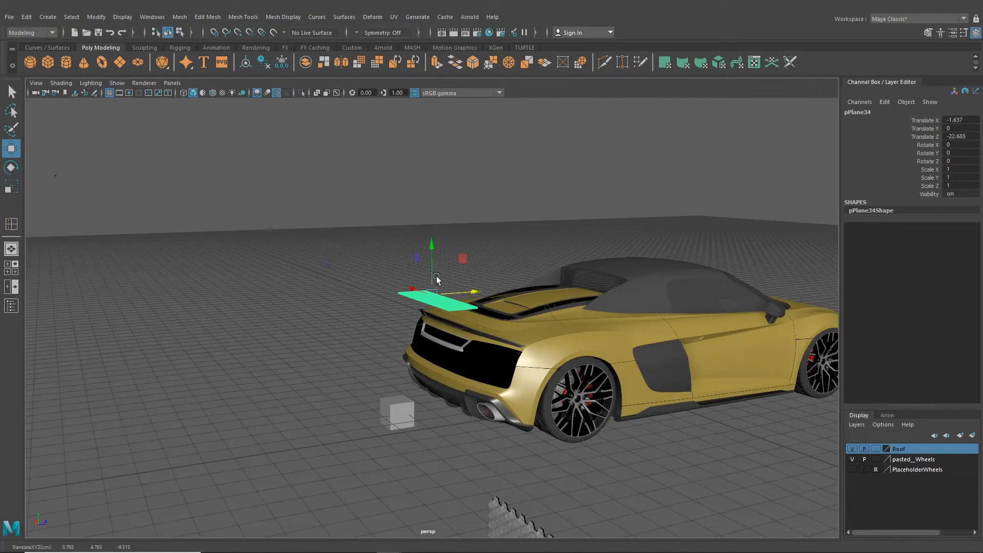
drag(434, 266, 708, 255)
Stand the hexagon mesh upright by setting its Rotate X to -90
scroll(437, 302, up, 3)
scroll(455, 384, up, 4)
key(e)
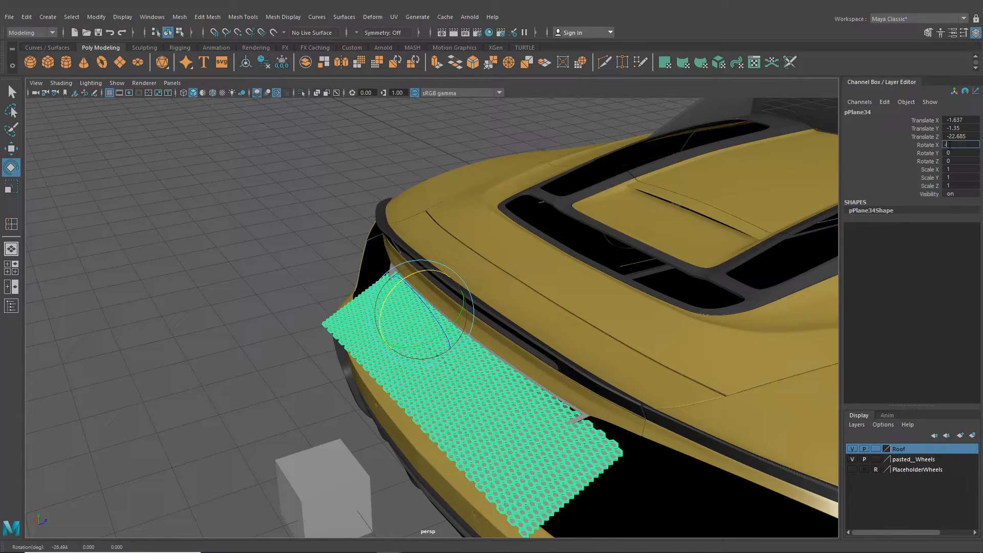
key(Return)
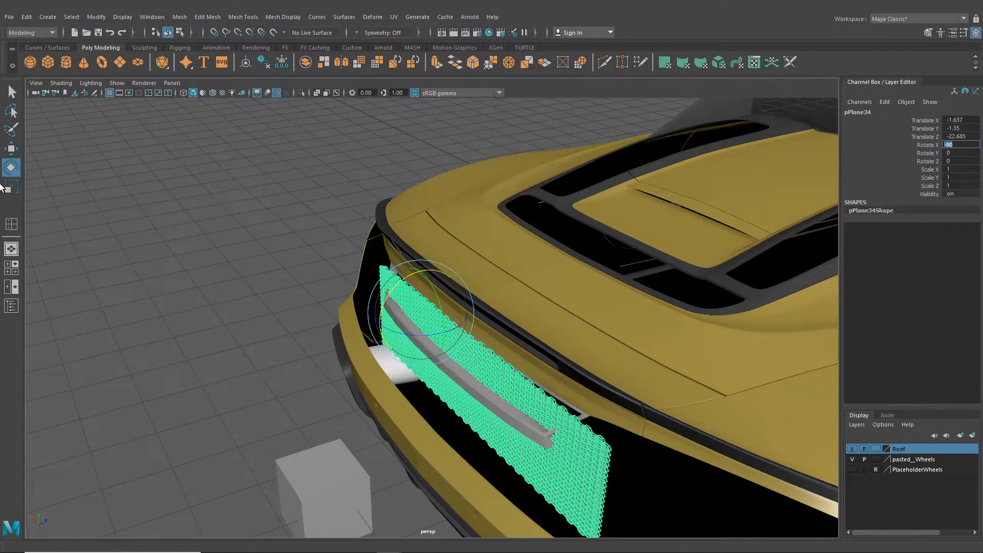
Raise the upright hexagon mesh to Translate Y -1.064 so it covers the tail frame's opening, and clear the selection
key(w)
alt+drag(81, 182, 353, 270)
drag(349, 321, 349, 296)
alt+drag(349, 296, 403, 296)
click(401, 296)
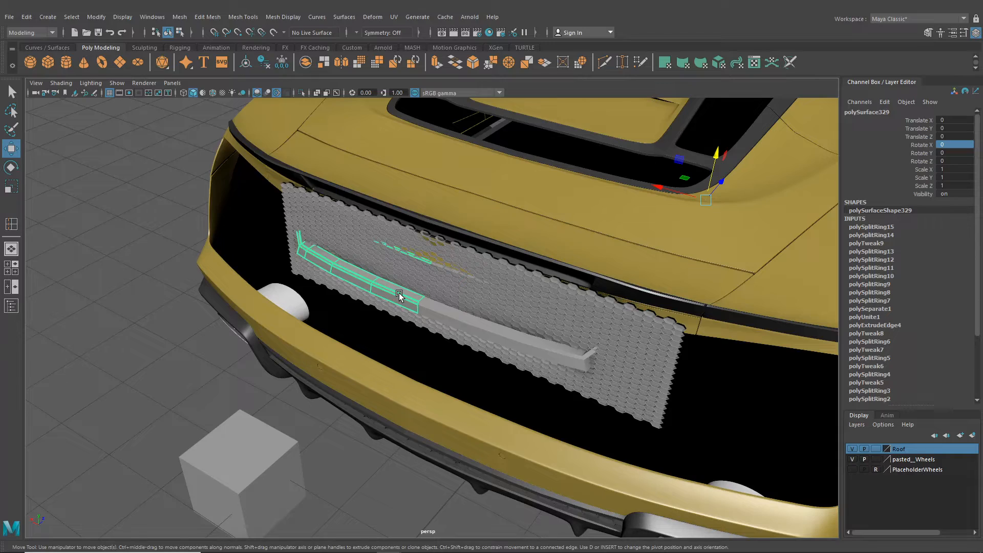
click(273, 182)
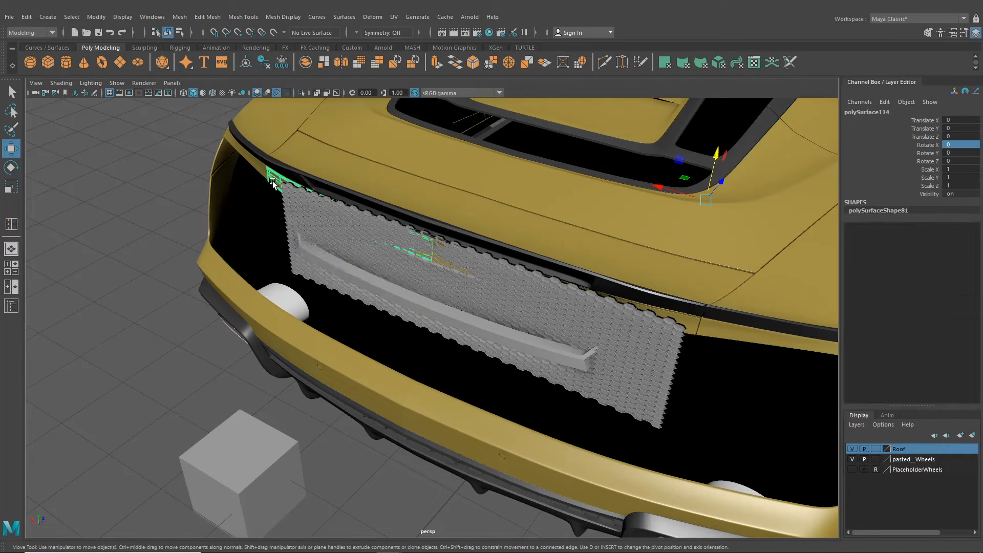
click(178, 193)
Reselect the hexagon mesh and nudge it rearward to Translate Z -22.723, clear of the yellow panel
alt+drag(277, 286, 377, 298)
alt+middle_drag(377, 298, 461, 284)
alt+right_drag(460, 284, 480, 309)
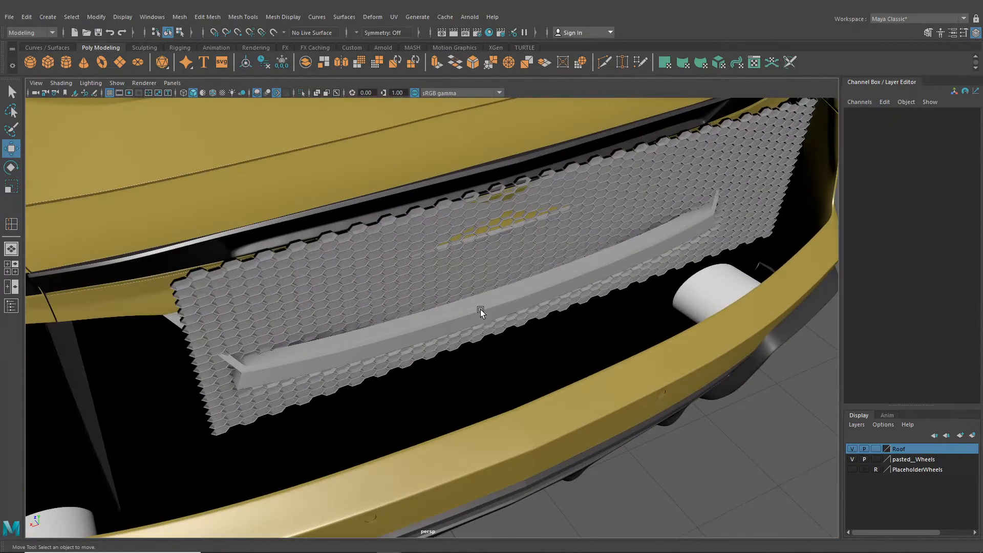
click(471, 334)
alt+drag(470, 354, 516, 329)
alt+middle_drag(516, 329, 544, 280)
drag(334, 238, 493, 300)
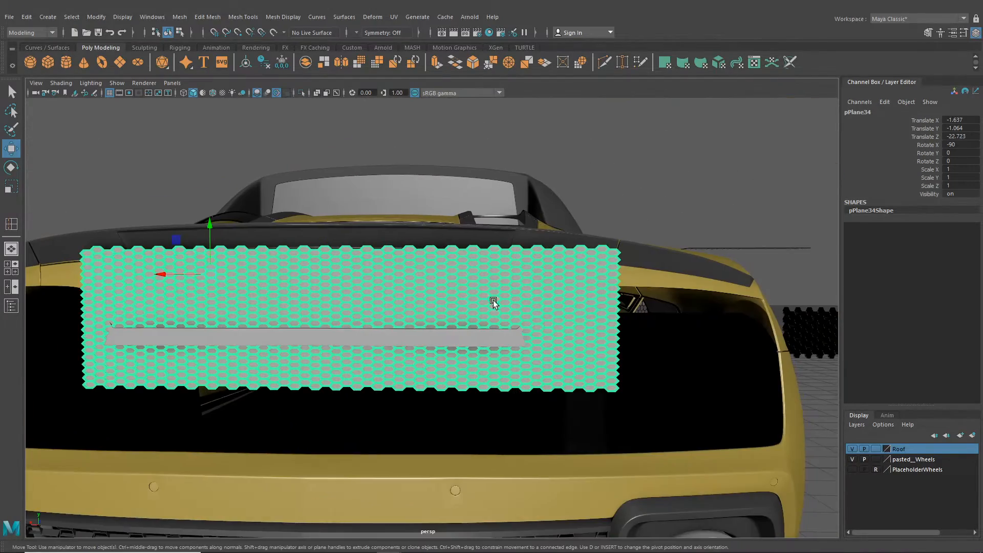
Shift the hexagon mesh sideways to Translate X -1.582 so it centres across the tail frame
alt+drag(569, 306, 481, 321)
right_drag(481, 322, 480, 291)
alt+drag(480, 291, 339, 183)
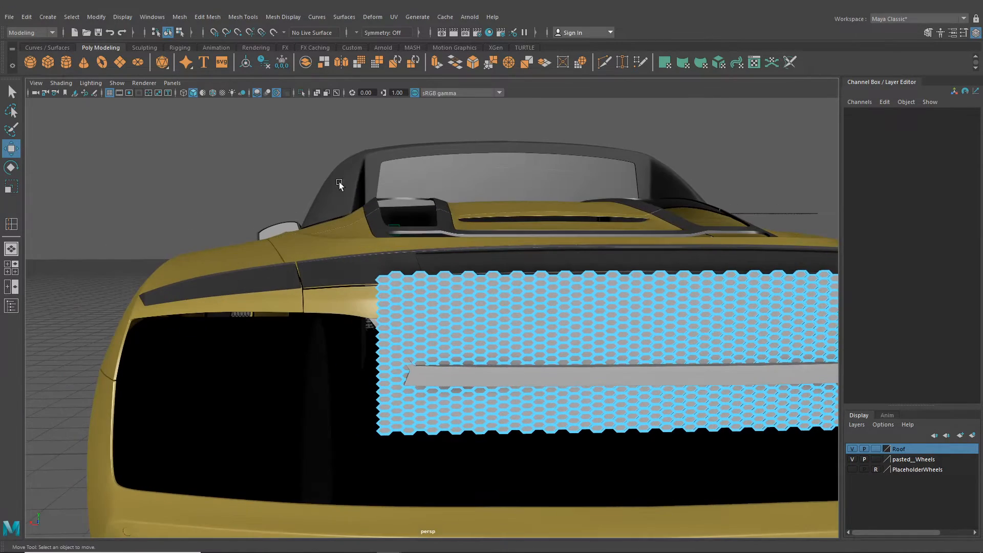
click(169, 32)
alt+middle_drag(414, 209, 467, 234)
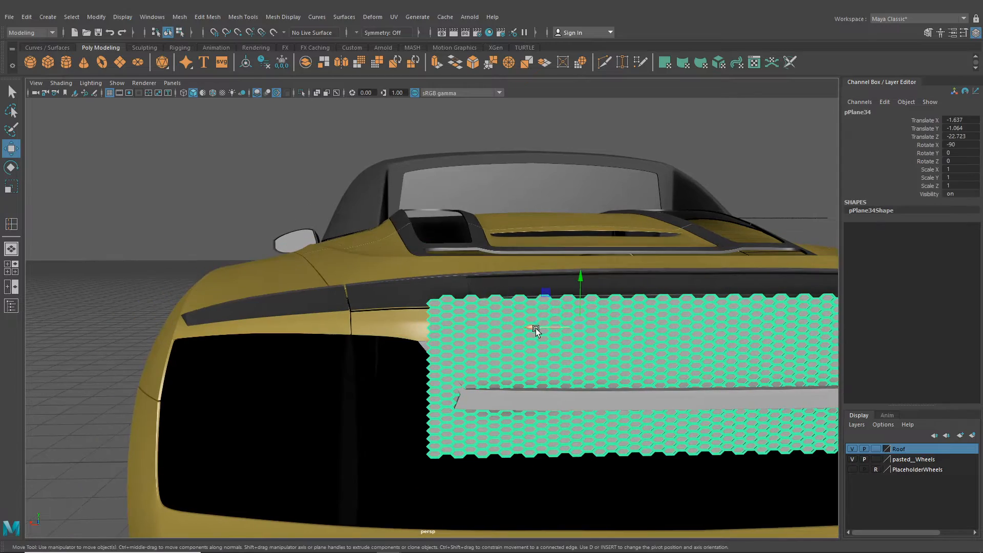
drag(536, 327, 438, 313)
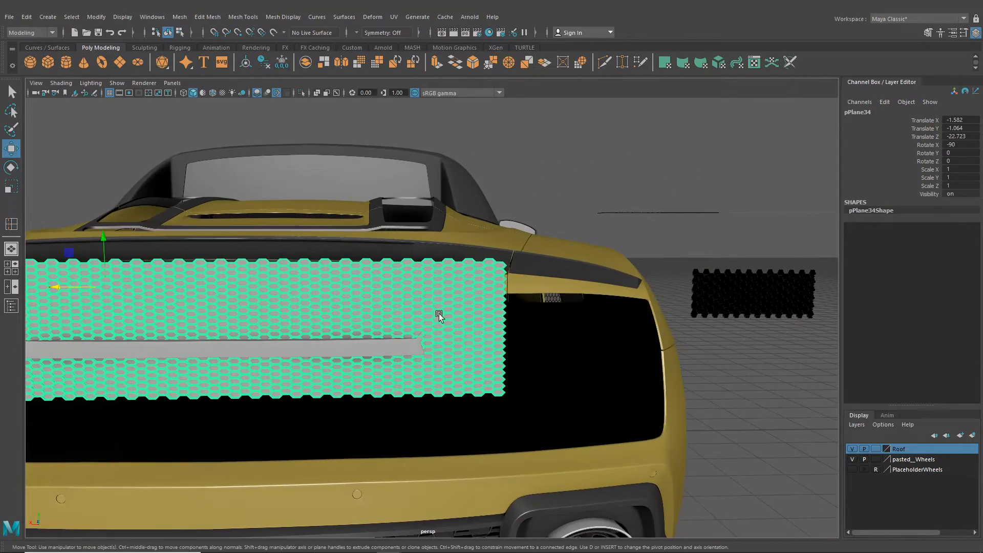
Delete the excess hexagon faces along one side edge of the mesh to even out its width
right_drag(472, 260, 469, 305)
alt+drag(469, 305, 569, 412)
drag(586, 413, 467, 232)
alt+drag(475, 270, 464, 231)
key(Delete)
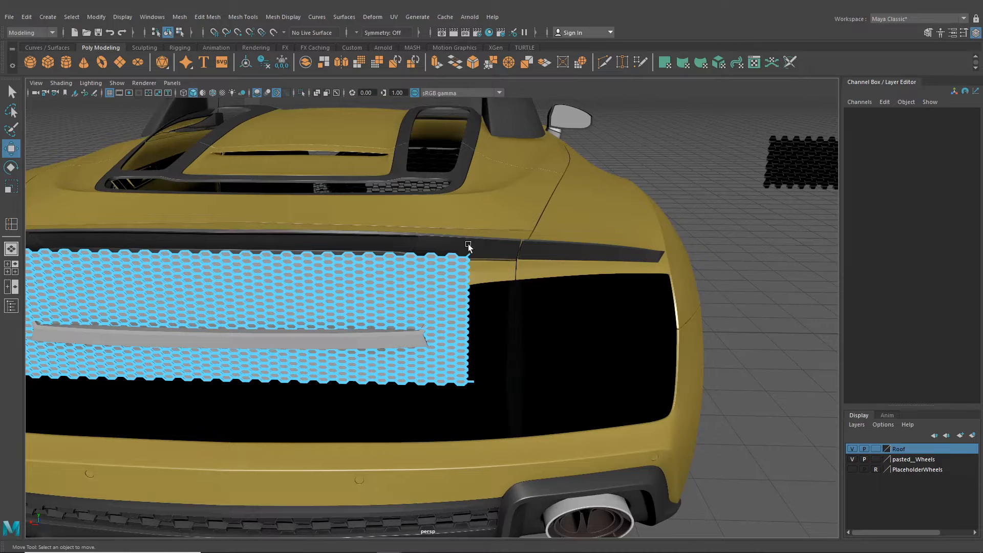
Delete the leftover fragments at the corners of the trimmed side edge and return the mesh to object mode
alt+right_drag(478, 301, 496, 321)
drag(490, 349, 496, 364)
key(Delete)
drag(485, 132, 493, 143)
key(Delete)
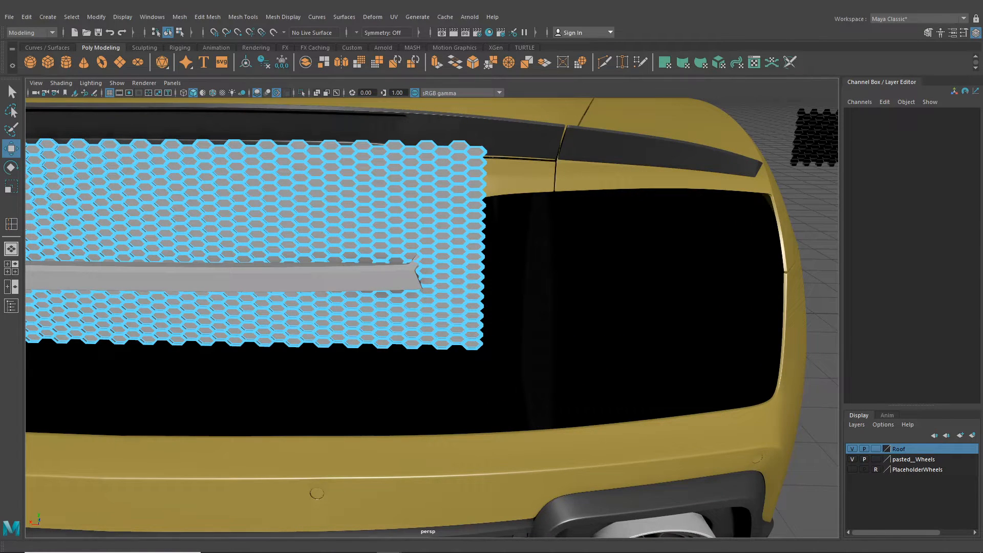
click(169, 33)
alt+right_drag(461, 215, 362, 237)
alt+drag(362, 237, 338, 240)
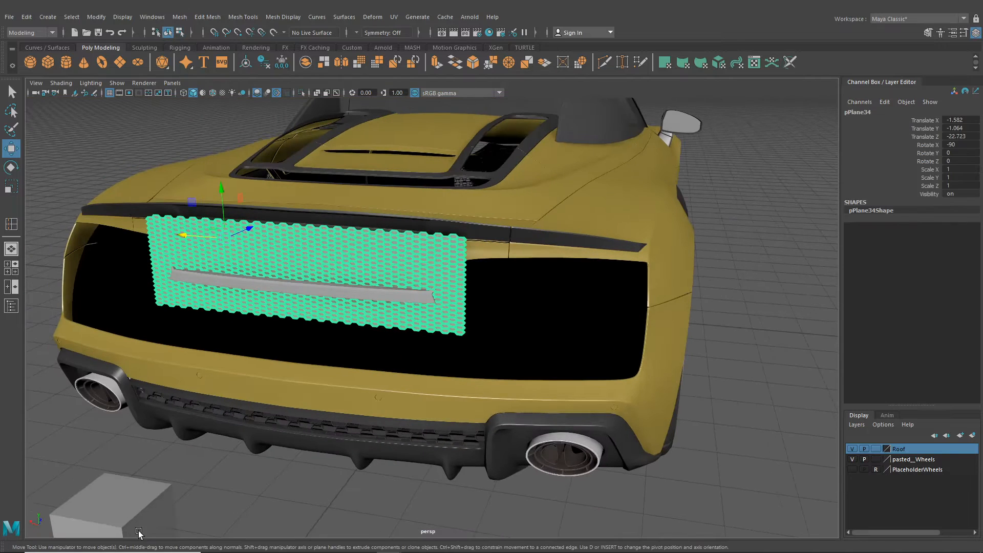
Try adding a lattice deformer to the full-height hexagon mesh
click(255, 514)
click(314, 263)
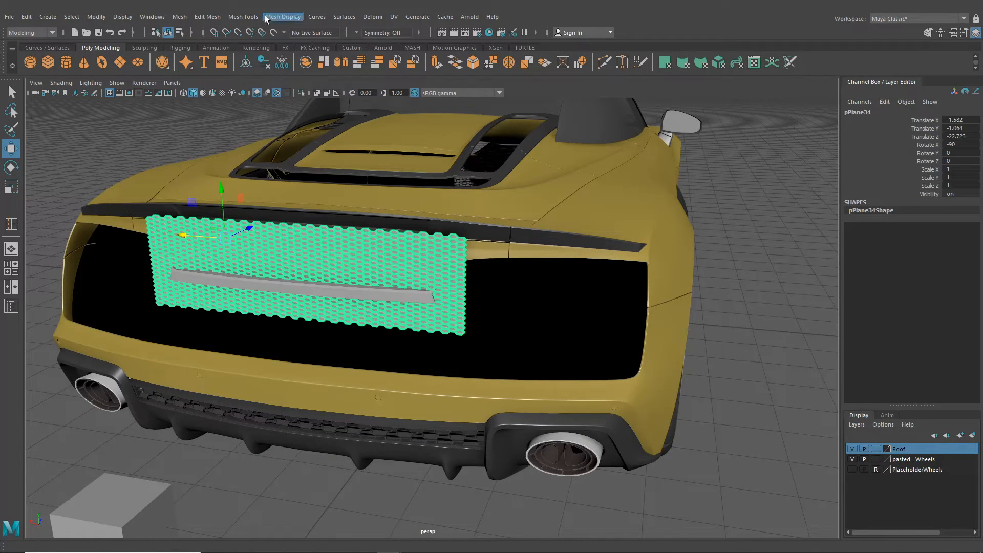
click(282, 17)
mouse_move(373, 17)
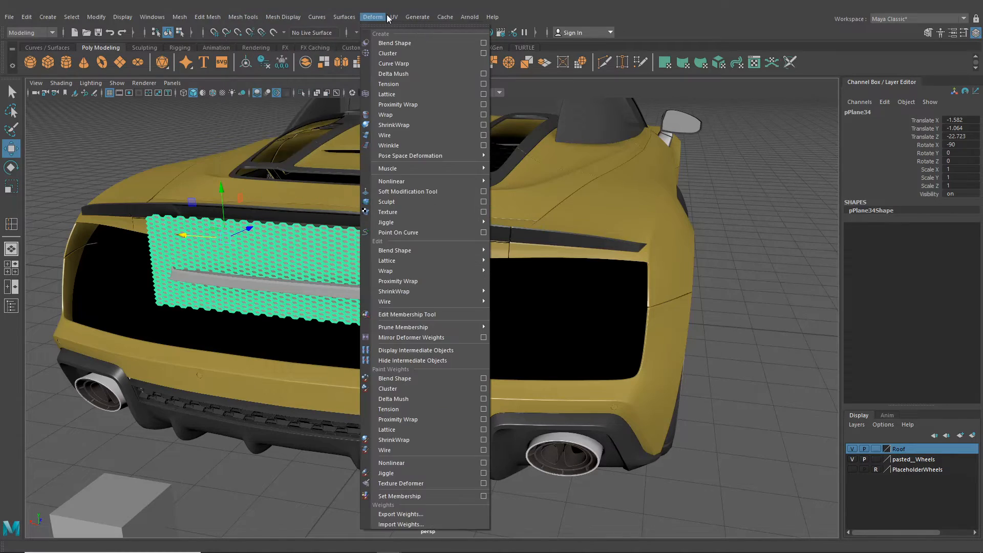
click(388, 93)
alt+middle_drag(375, 182, 527, 246)
scroll(527, 246, up, 1)
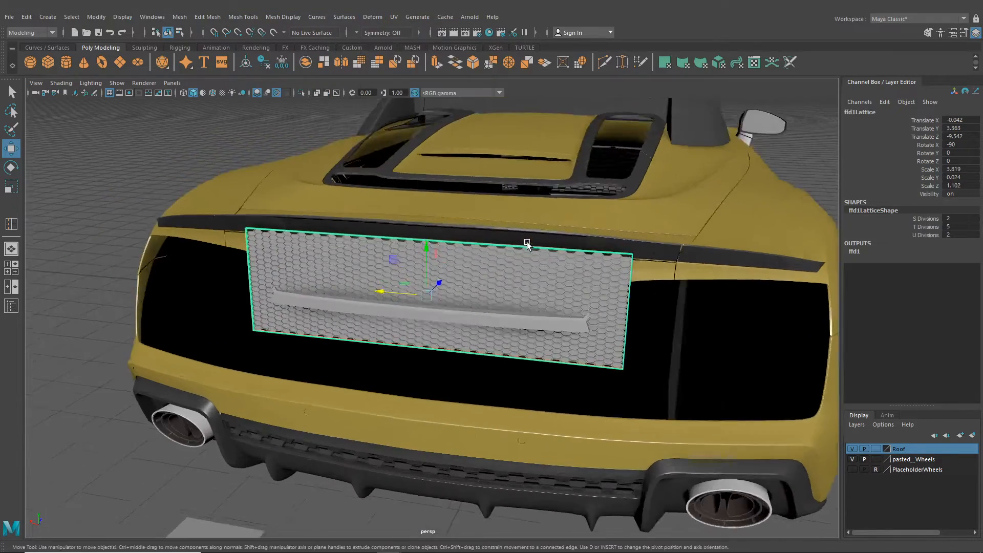
Set the lattice's T Divisions to 2 and U Divisions to 10
alt+drag(527, 246, 485, 250)
alt+middle_drag(485, 250, 413, 248)
scroll(412, 248, up, 2)
alt+drag(413, 248, 358, 253)
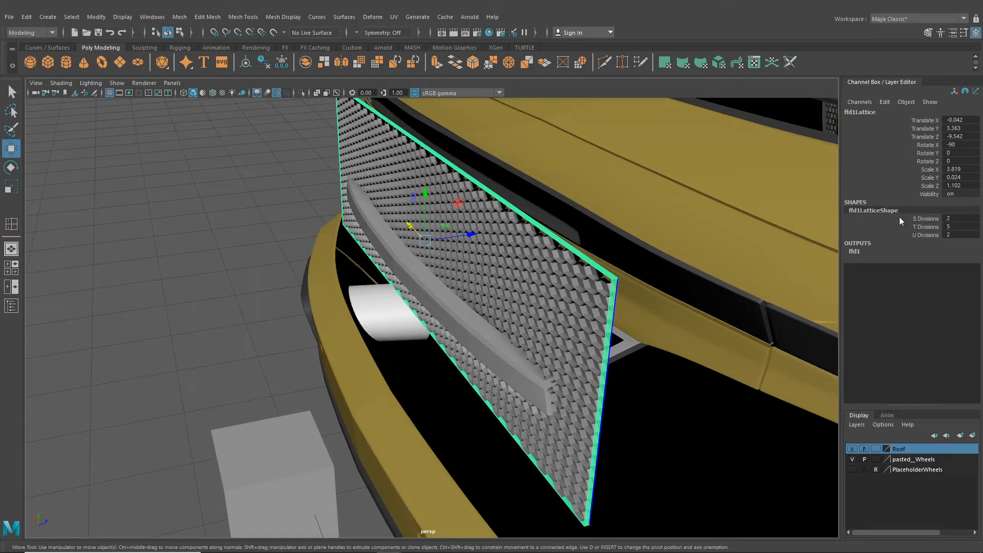
click(954, 226)
text(2)
key(Return)
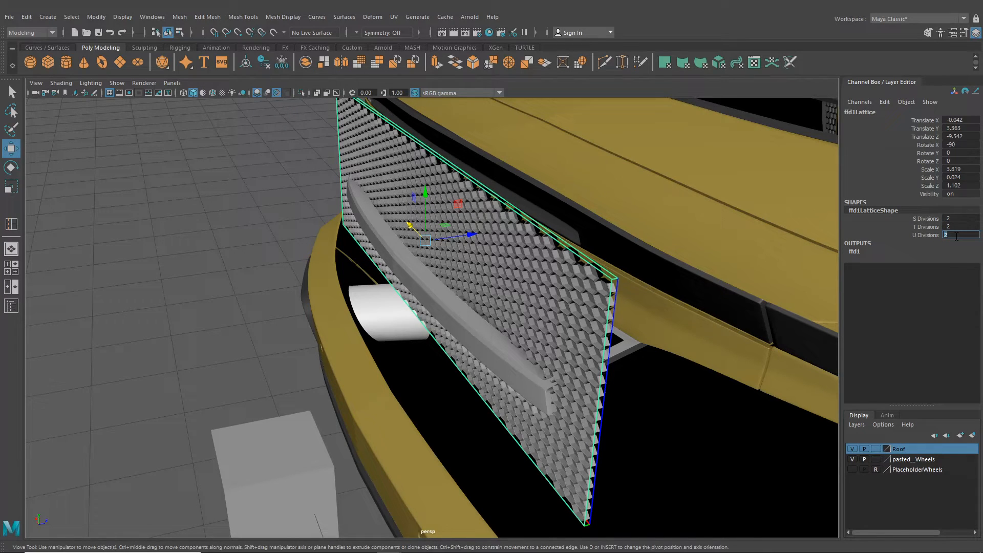
key(Return)
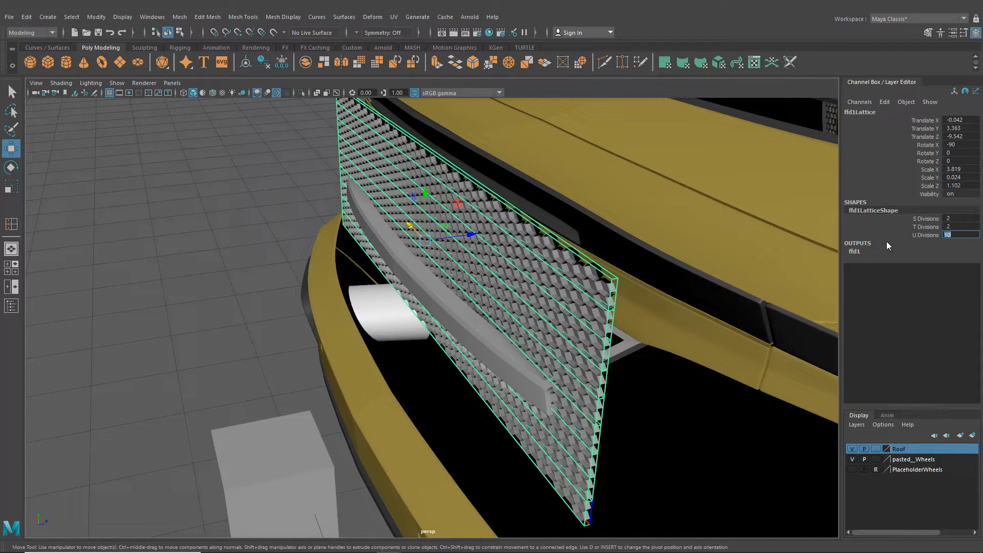
Undo the division changes and the lattice on the hexagon mesh
alt+drag(663, 274, 687, 261)
key(ctrl+z)
key(ctrl+z)
key(ctrl+z)
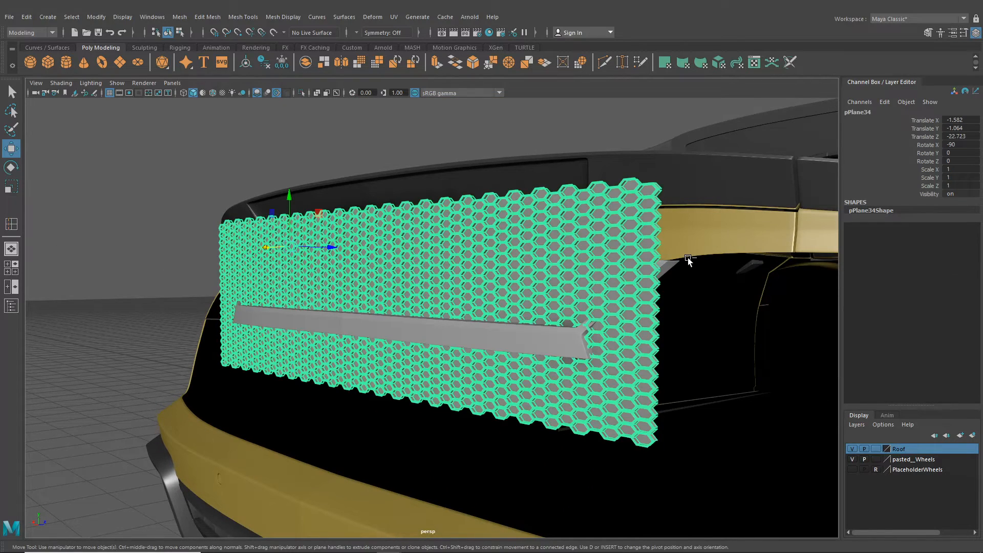
Select the lower rows of hexagons, from just below the frame's crossbar downward, and delete them
right_click(479, 194)
right_drag(480, 241, 478, 253)
scroll(455, 300, down, 4)
alt+drag(455, 300, 519, 304)
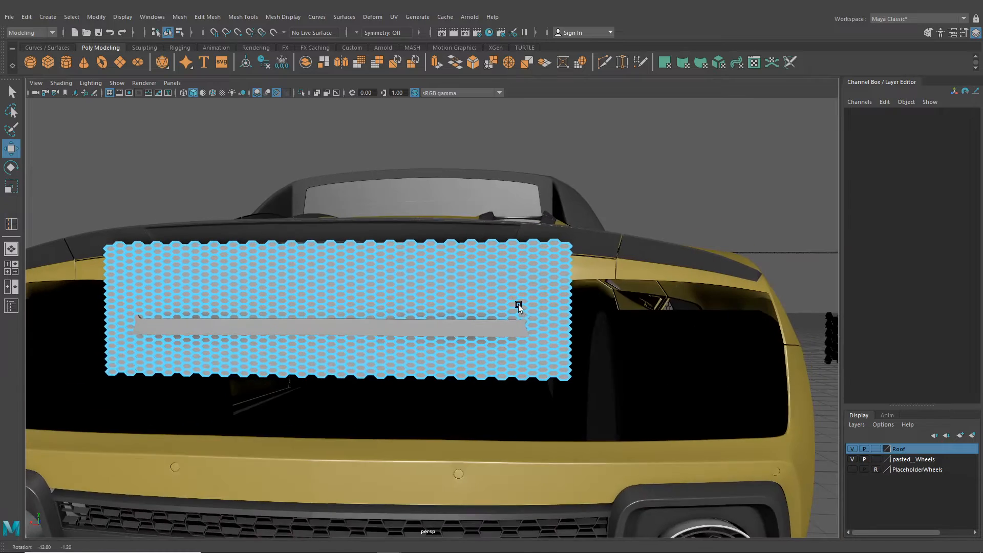
alt+middle_drag(518, 304, 591, 287)
drag(713, 421, 124, 311)
key(Delete)
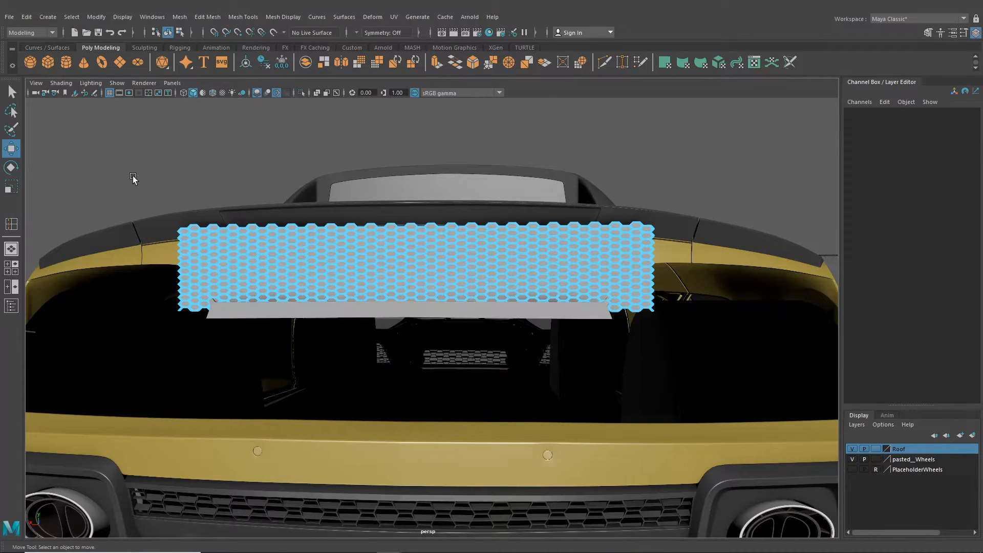
Delete the surplus top rows of hexagons to leave a narrow strip, and return the mesh to object mode
drag(178, 197, 669, 251)
alt+drag(669, 252, 549, 268)
click(607, 273)
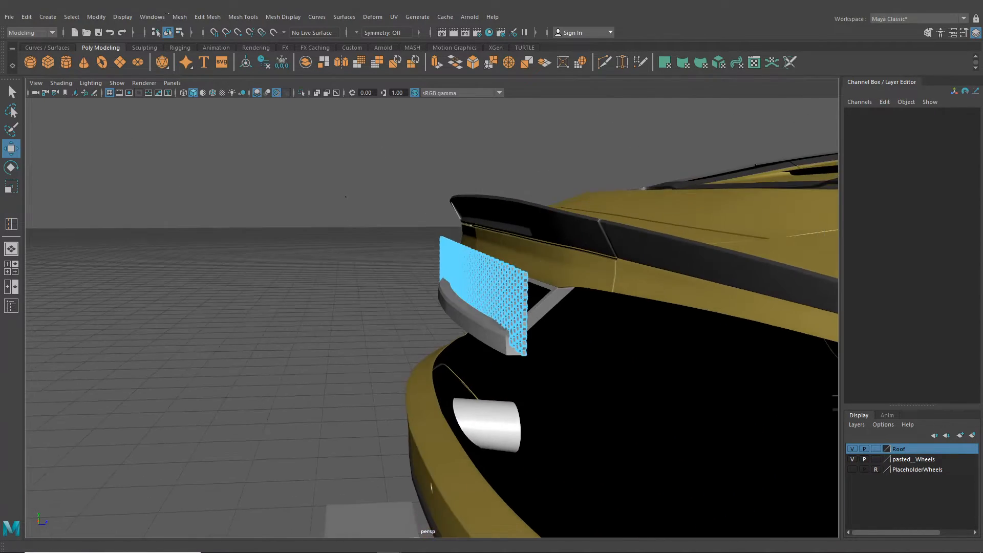
click(180, 32)
click(11, 167)
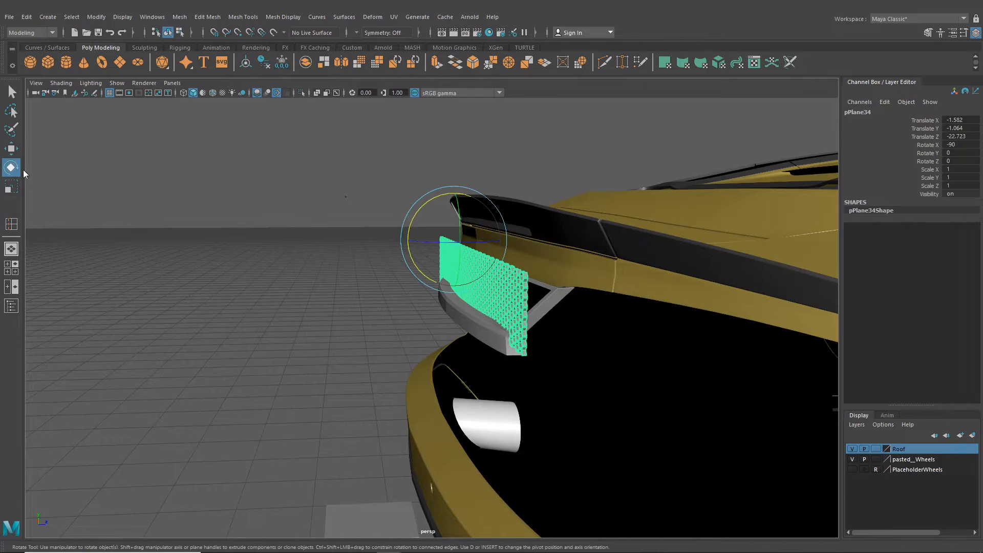
alt+drag(354, 245, 292, 298)
scroll(292, 298, up, 2)
drag(356, 245, 386, 243)
key(ctrl+z)
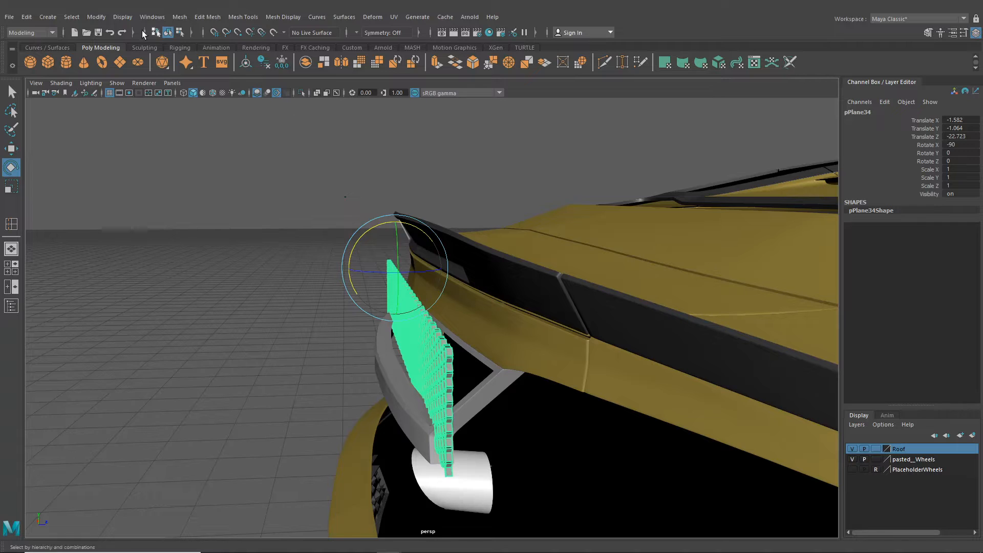
Center the hexagon strip's pivot and move the strip to Translate Z -22.702
click(97, 17)
click(127, 91)
click(11, 148)
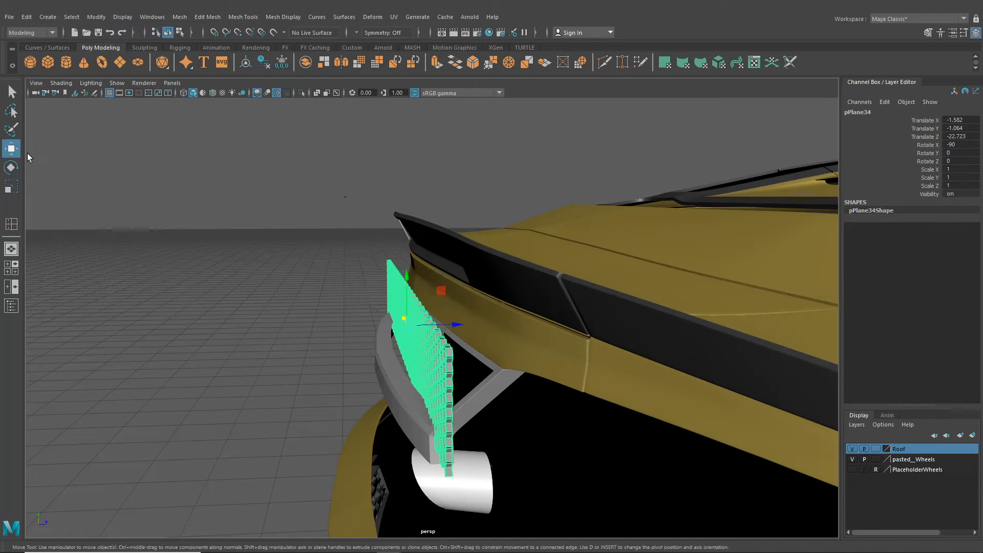
scroll(402, 324, up, 3)
drag(420, 327, 433, 328)
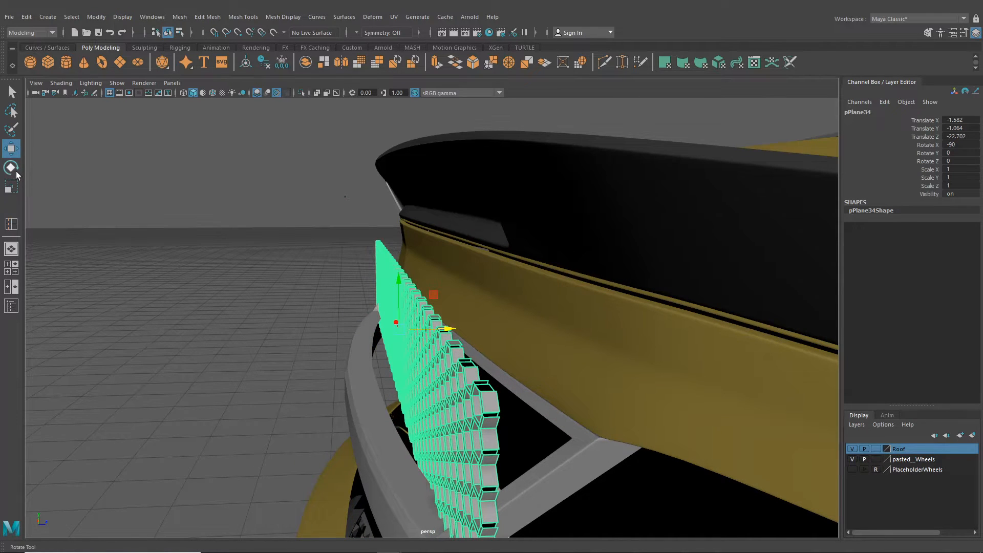
Tilt the hexagon strip to Rotate X -61.364 to follow the slope of the tail frame
click(11, 167)
drag(362, 302, 578, 304)
drag(481, 304, 490, 296)
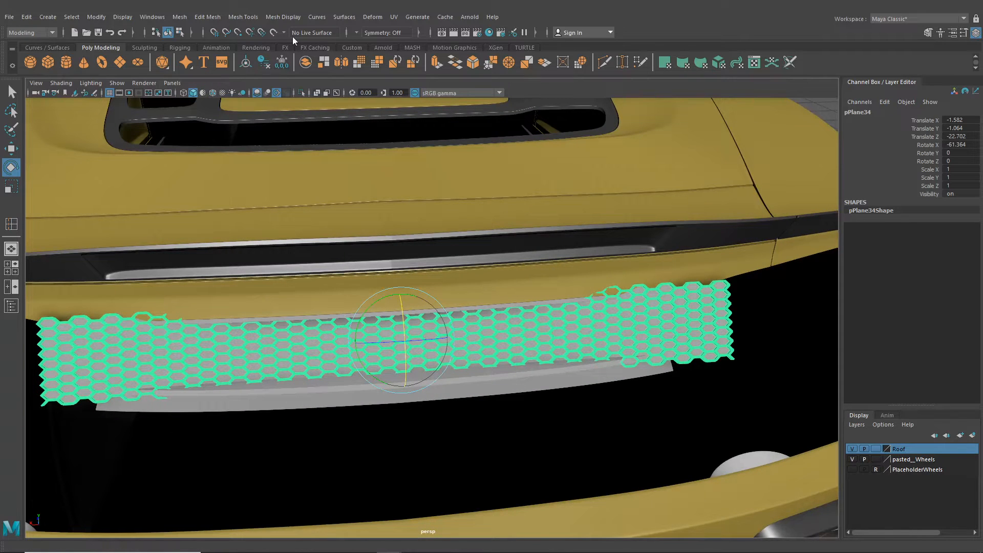
Add a lattice deformer to the tilted hexagon strip with 8 S, 2 T and 3 U divisions
click(362, 16)
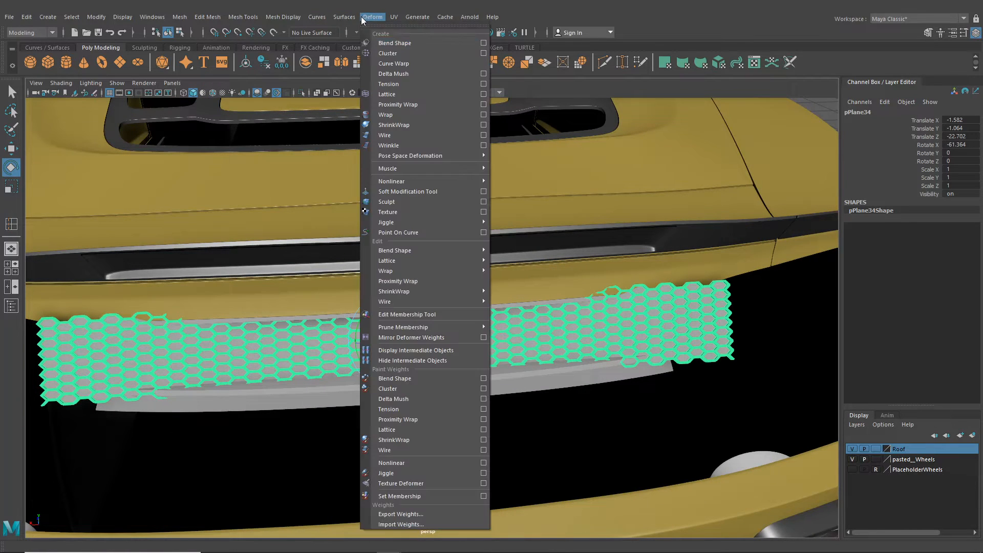
click(395, 96)
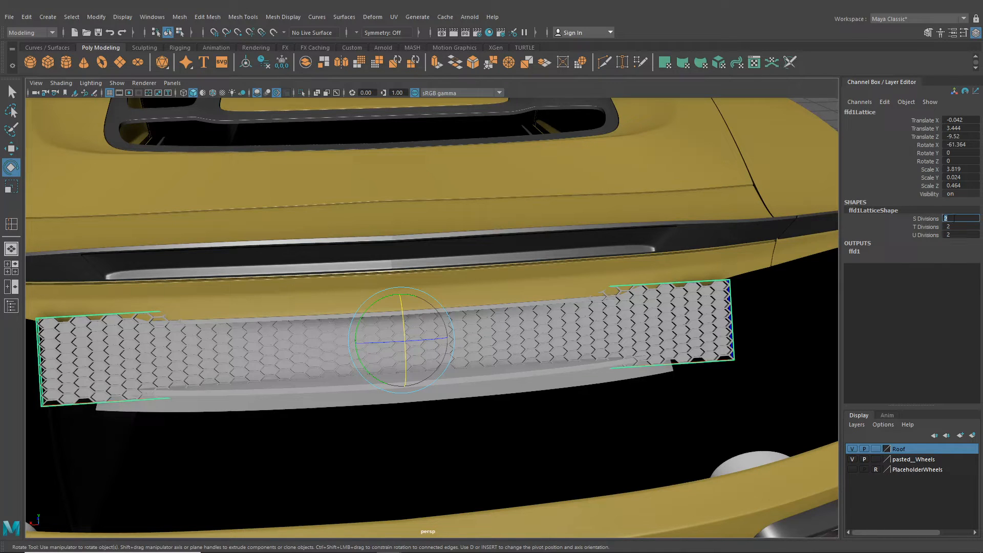
text(6)
key(Return)
key(Return)
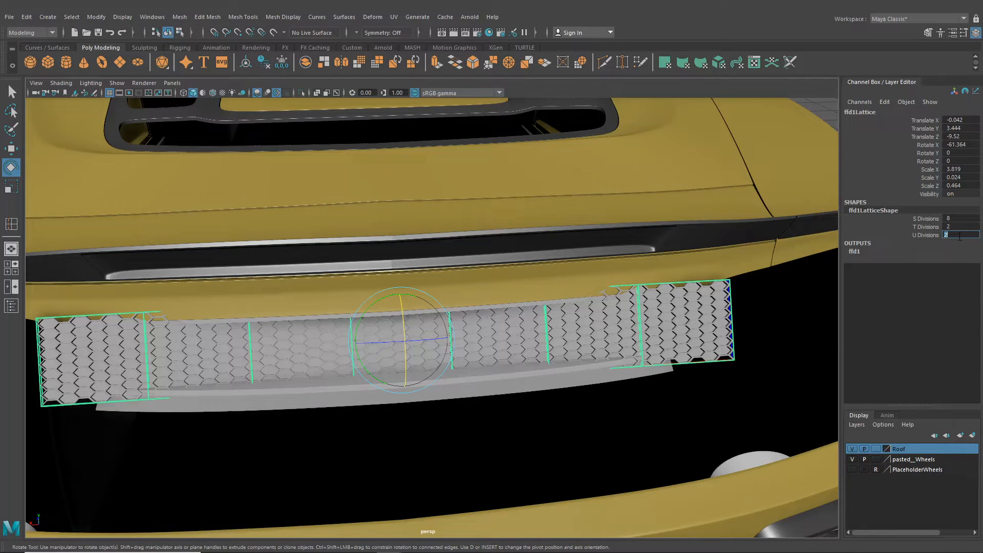
key(Return)
Switch the lattice around the hexagon strip to lattice point editing
alt+drag(665, 295, 262, 296)
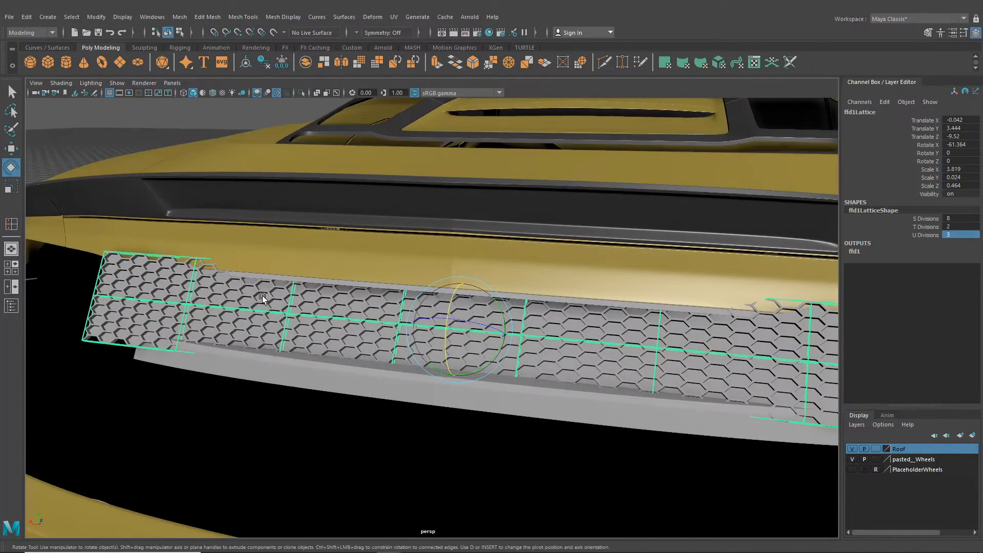
right_drag(269, 260, 206, 261)
scroll(258, 290, down, 3)
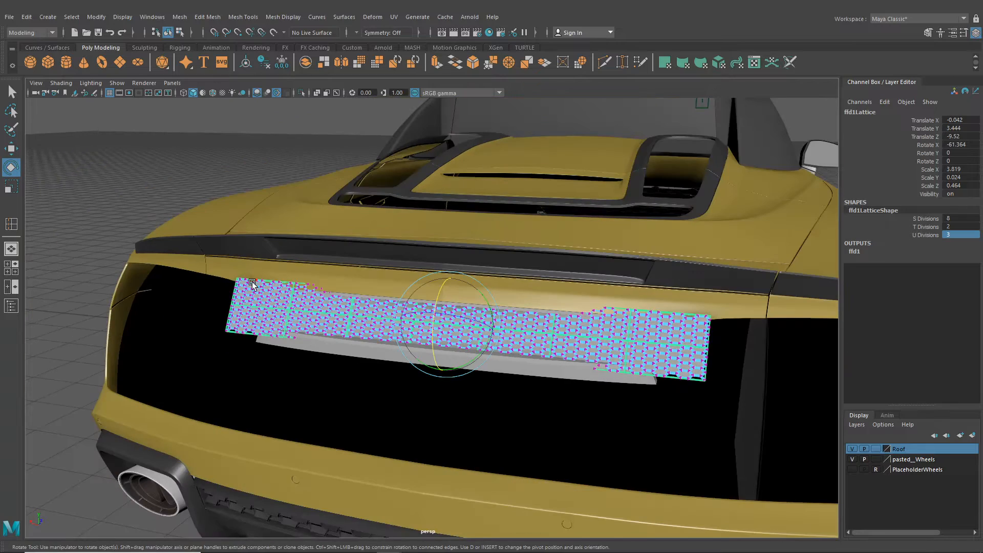
key(F8)
alt+right_drag(252, 285, 451, 269)
scroll(664, 325, down, 5)
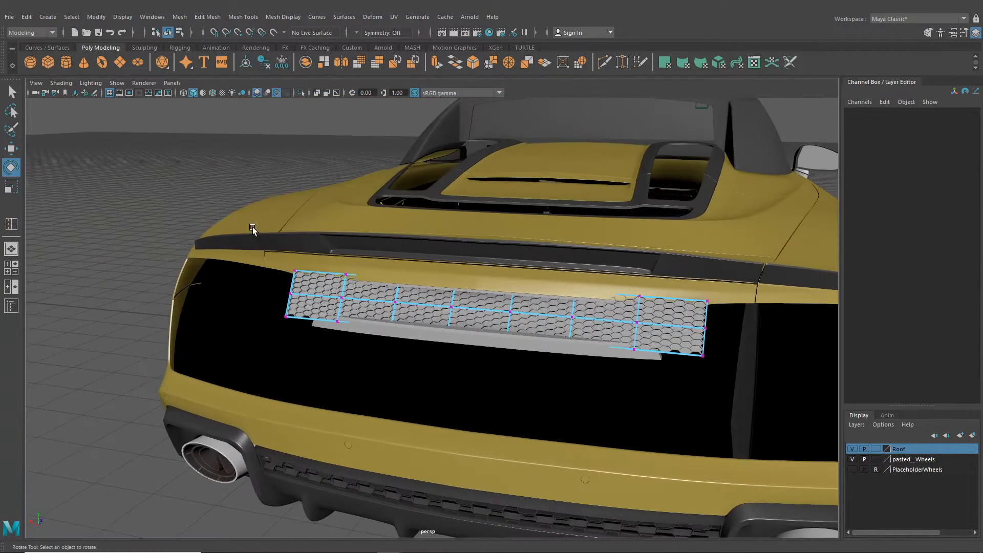
Select the lattice's top row of points and move it along the car's length to fit the frame's upper edge
drag(252, 229, 454, 308)
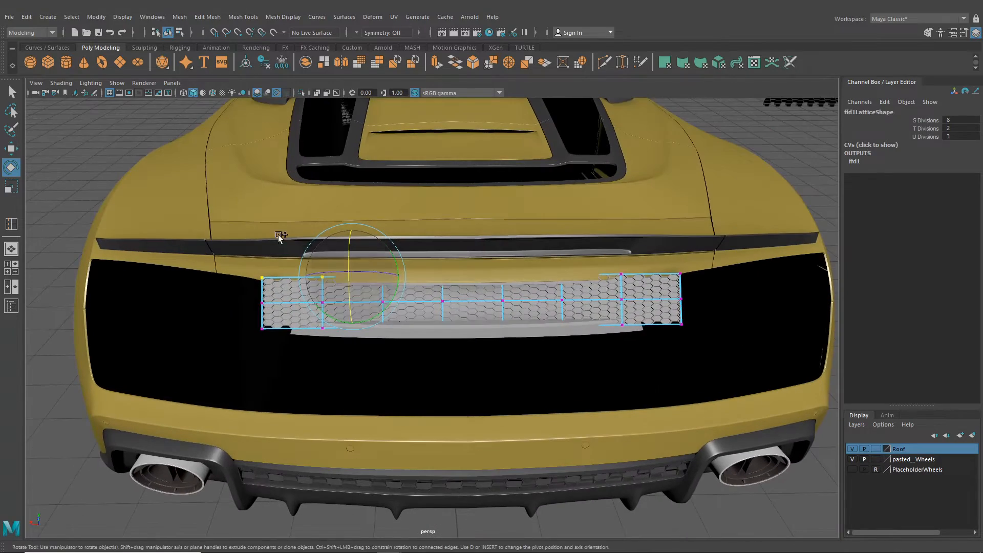
drag(220, 215, 747, 287)
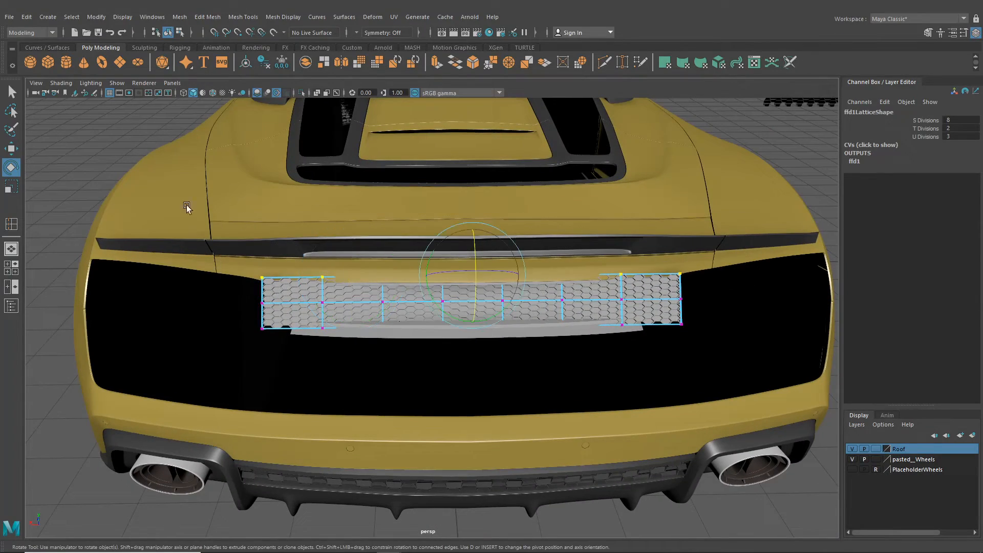
click(11, 148)
alt+drag(469, 278, 589, 266)
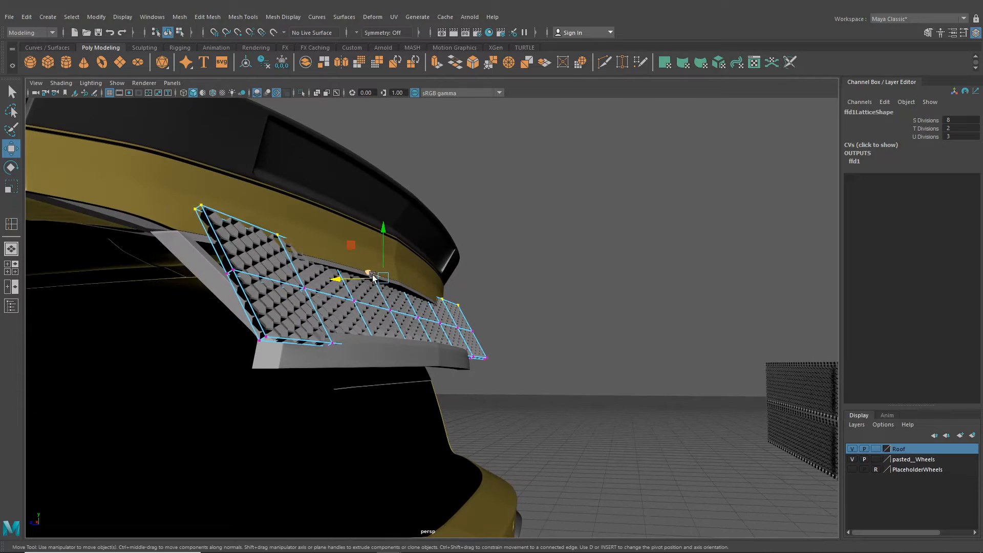
alt+right_drag(373, 277, 417, 268)
drag(376, 273, 393, 383)
scroll(393, 383, down, 5)
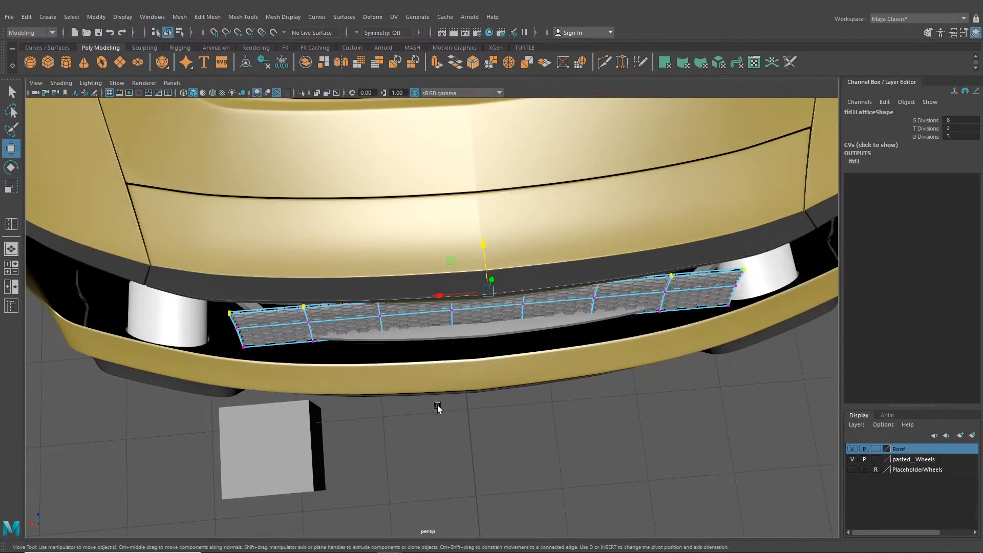
Move the lattice's middle and bottom rows of points to bring the strip closer to the frame's crossbar
alt+drag(437, 405, 417, 278)
scroll(410, 319, up, 5)
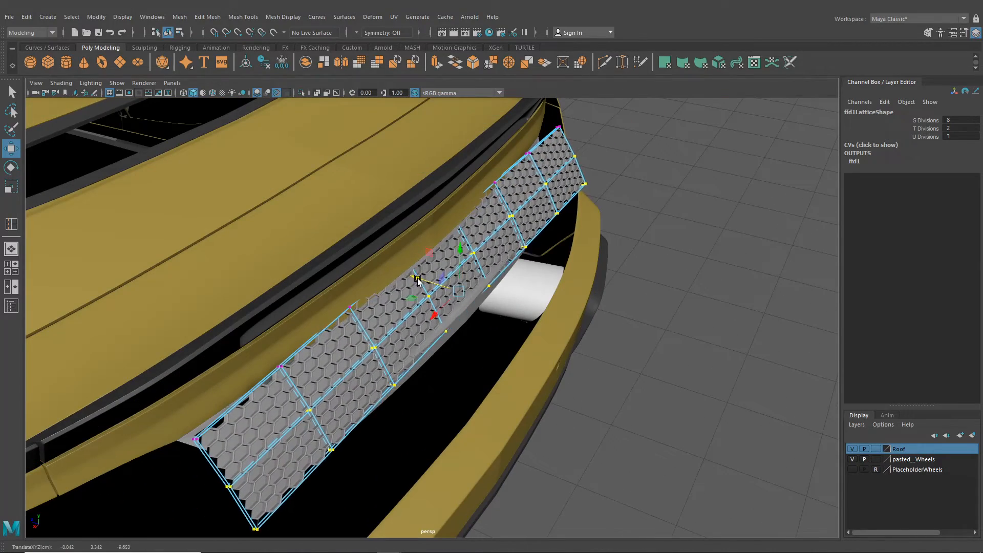
scroll(480, 323, up, 5)
alt+drag(479, 323, 328, 300)
scroll(232, 280, down, 5)
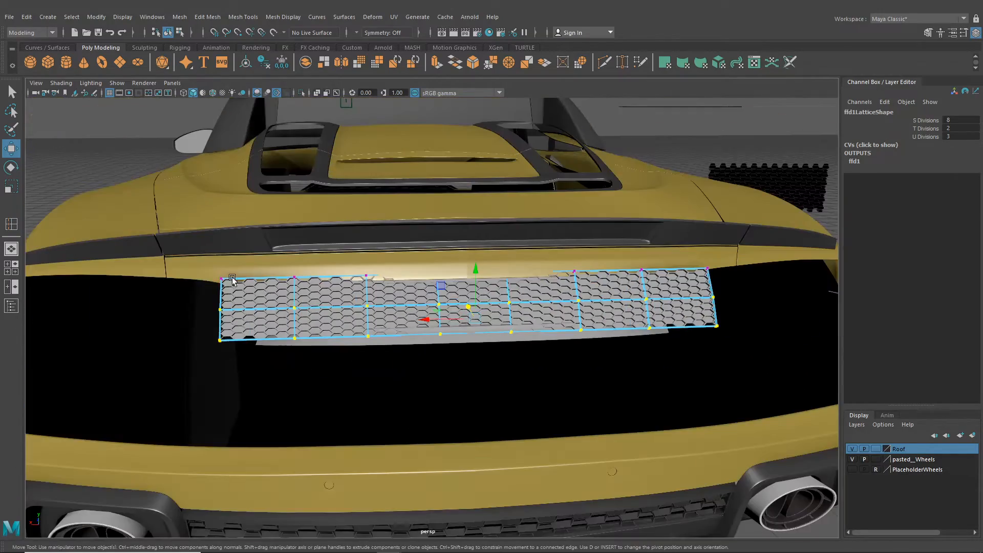
Select the lattice's outer columns of points and move them along the car's length to curve the hexagon strip with the frame
drag(232, 349, 233, 350)
shift+drag(683, 250, 739, 347)
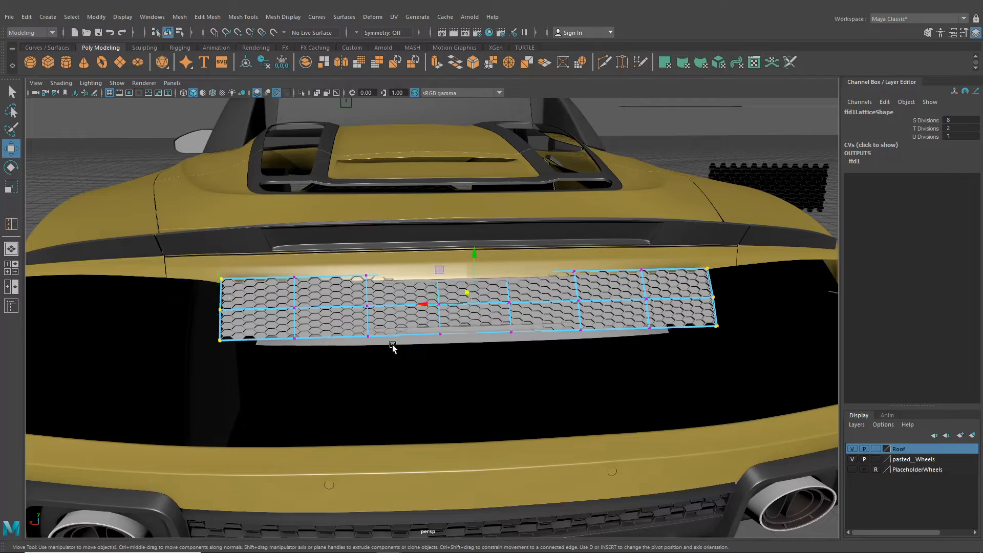
alt+drag(391, 344, 330, 316)
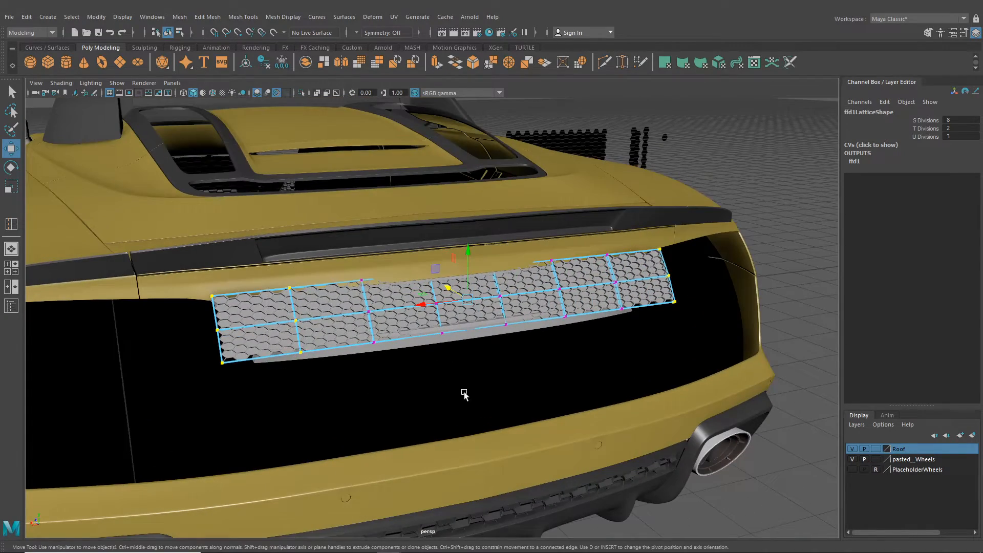
alt+drag(464, 394, 671, 307)
shift+drag(684, 367, 684, 366)
alt+drag(684, 367, 238, 275)
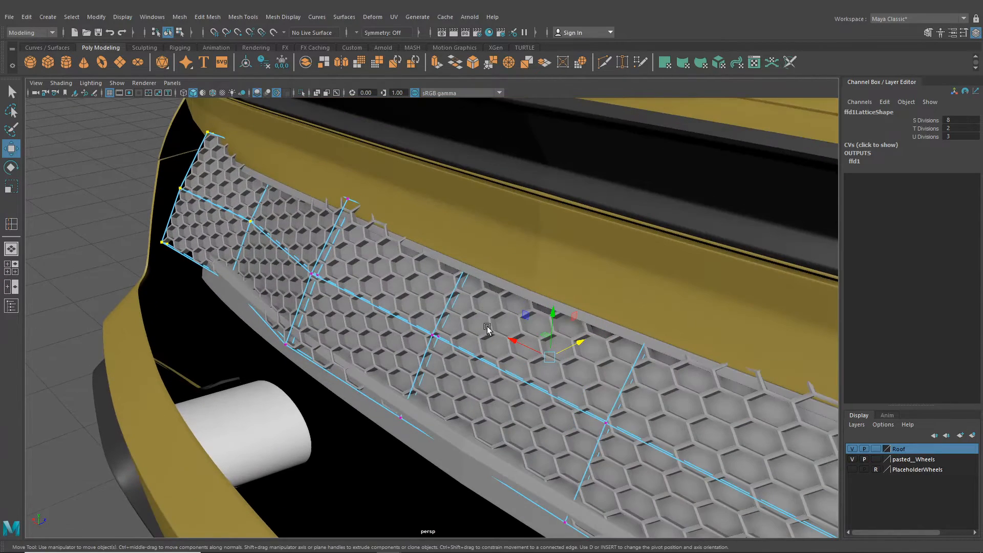
alt+drag(487, 330, 475, 359)
drag(530, 407, 588, 401)
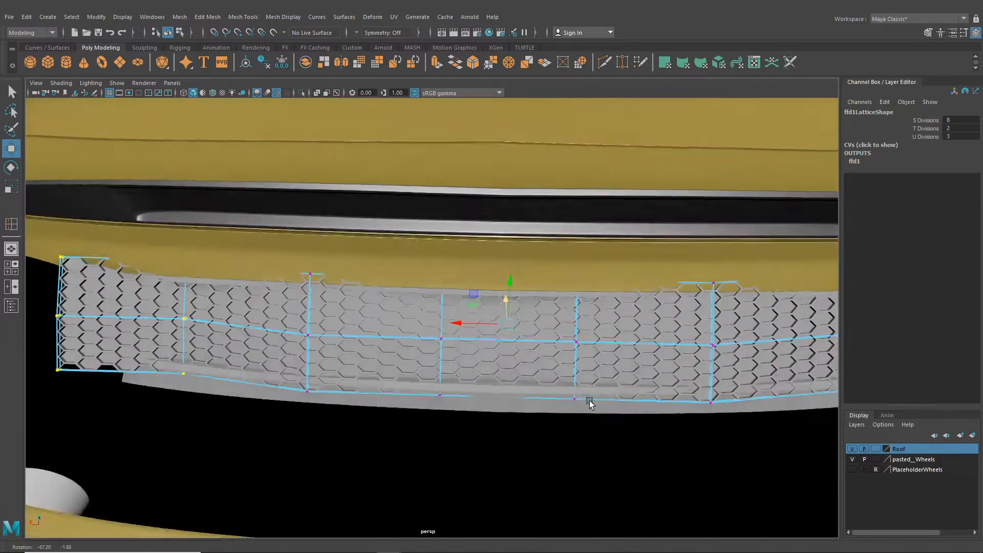
Select the third lattice column from each end and move both along the car's length to smooth the strip's curve
alt+right_drag(588, 402, 531, 389)
alt+drag(164, 401, 564, 266)
alt+drag(530, 374, 502, 370)
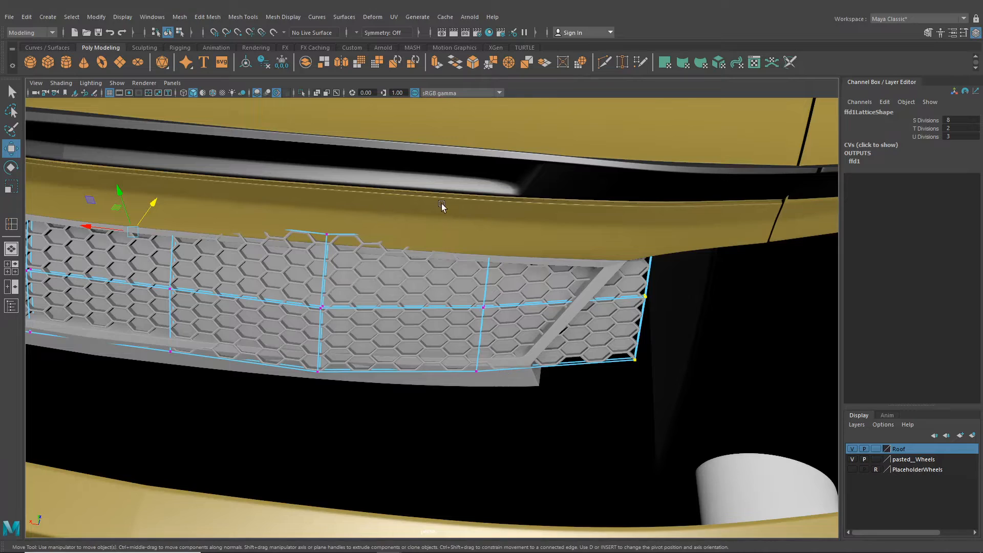
drag(442, 206, 455, 404)
drag(460, 329, 464, 333)
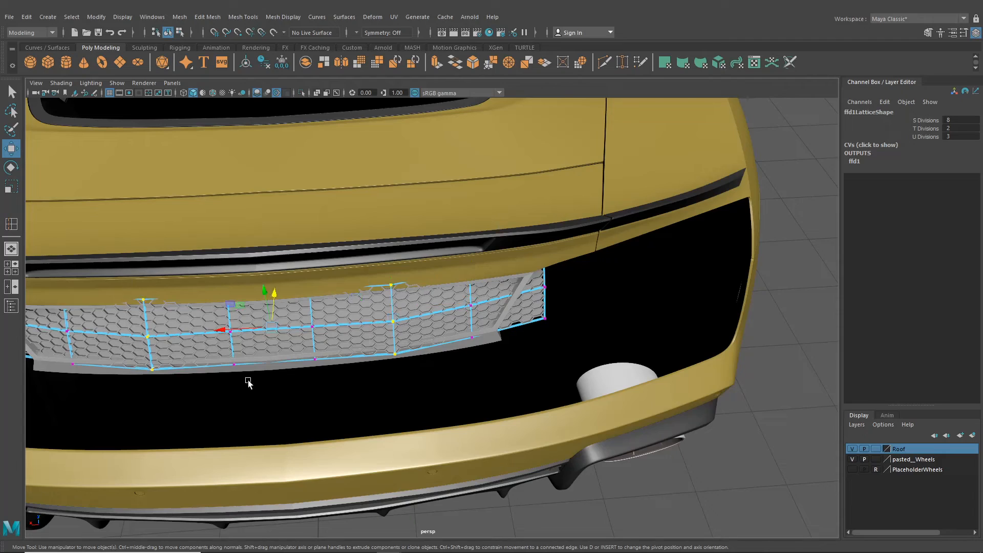
alt+drag(248, 384, 463, 334)
drag(442, 280, 423, 298)
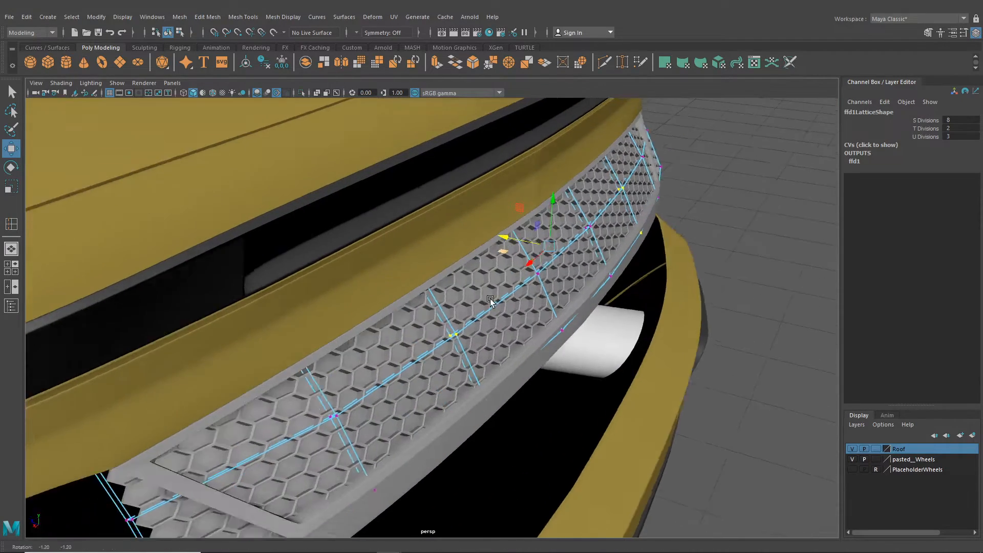
Move the single lattice column near the strip's centre along the car's length to match the frame's curvature
alt+drag(490, 299, 469, 412)
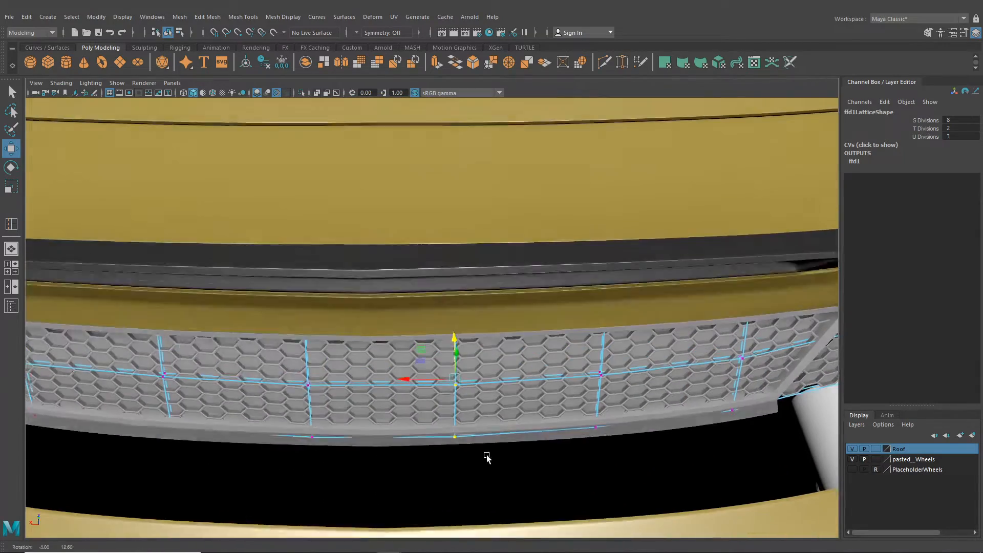
alt+drag(487, 456, 487, 464)
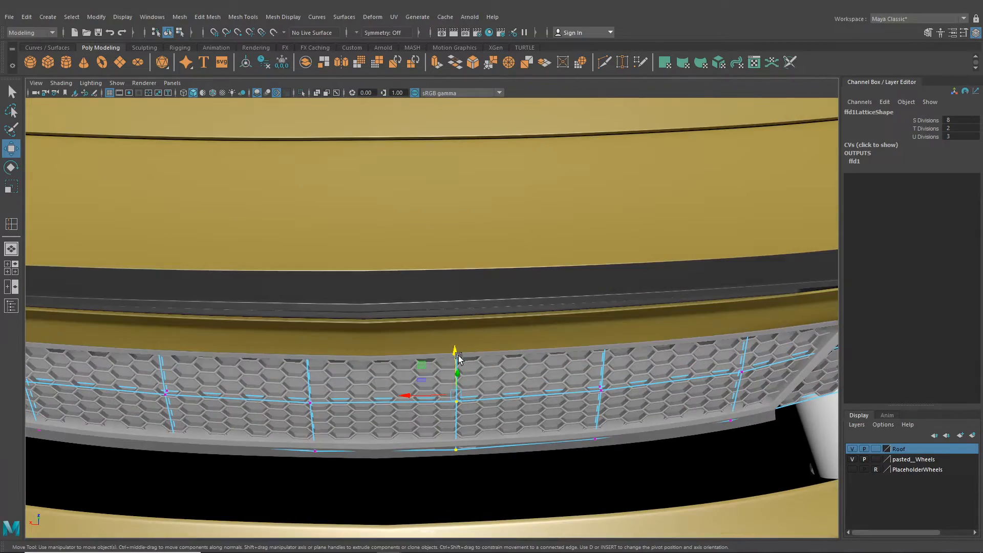
drag(458, 352, 457, 348)
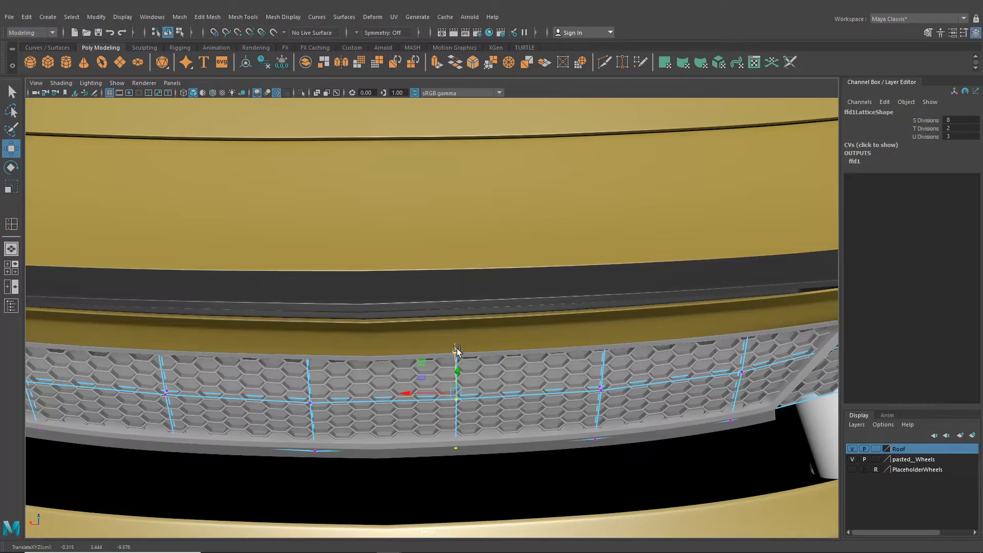
scroll(461, 358, down, 5)
alt+drag(472, 396, 472, 327)
alt+drag(504, 363, 574, 333)
scroll(510, 404, up, 5)
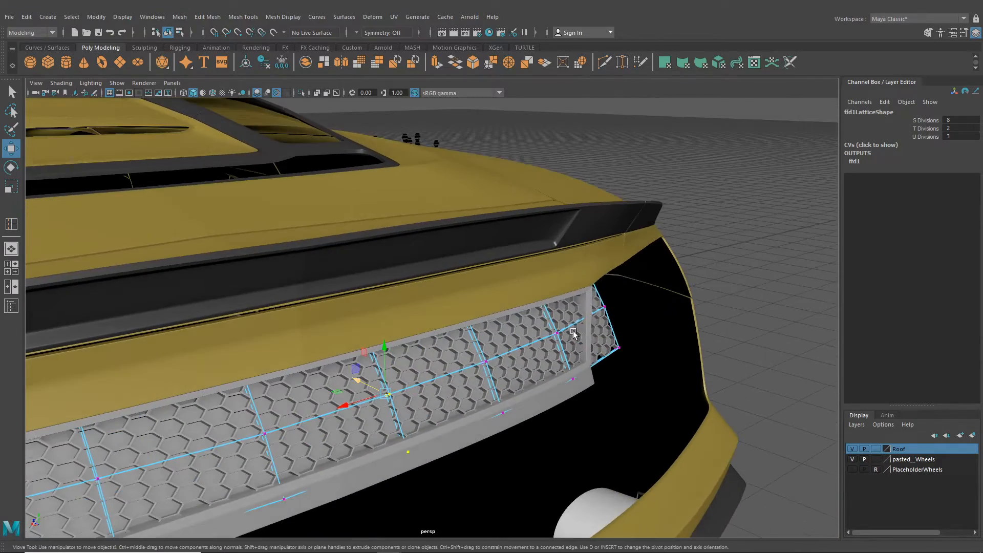
Select the lattice's right end column of points and move it along the car's length to fit the frame's slanted end
drag(649, 352, 528, 328)
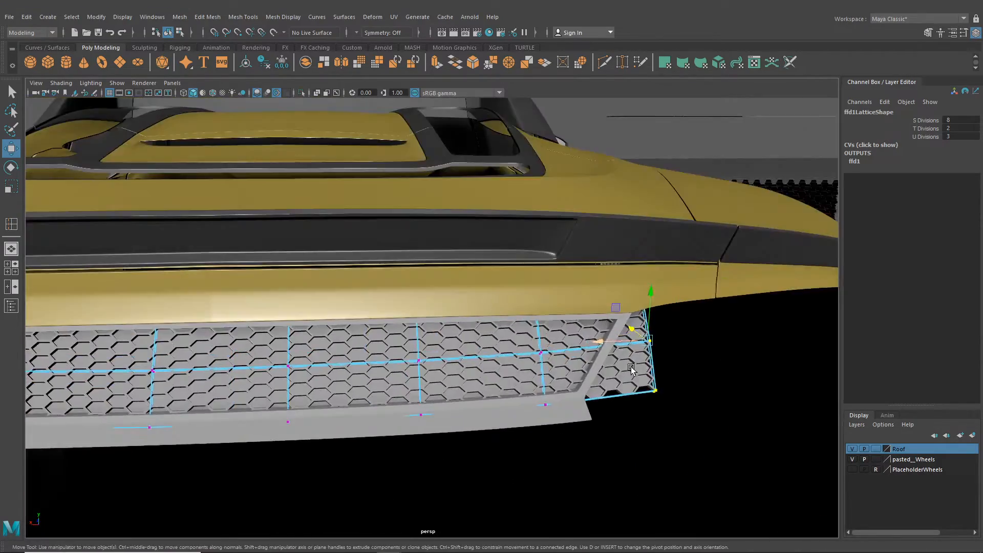
drag(702, 411, 574, 267)
alt+drag(579, 274, 650, 310)
drag(564, 291, 574, 292)
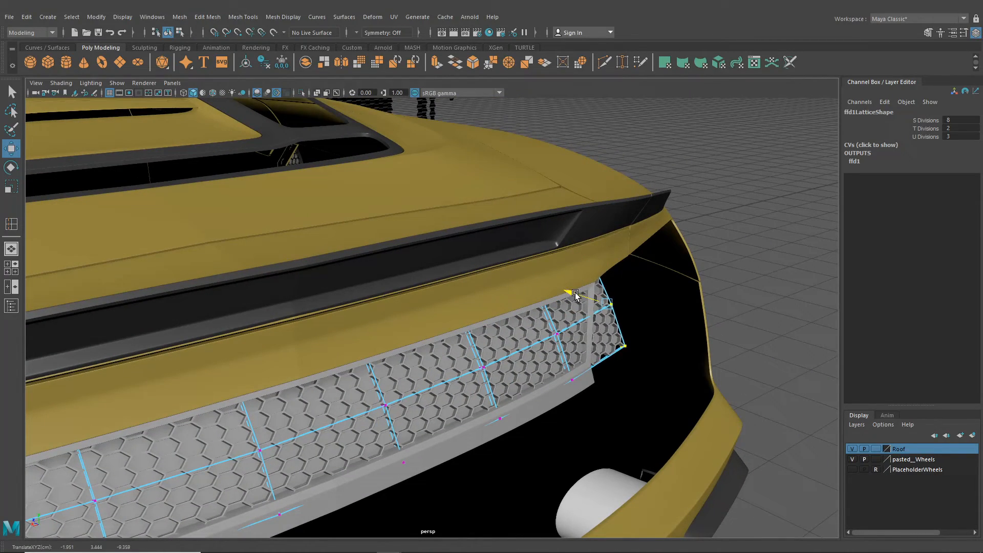
Select the lattice's left end column of points and move it along the car's length to fit the frame's opposite end
alt+drag(423, 394, 397, 322)
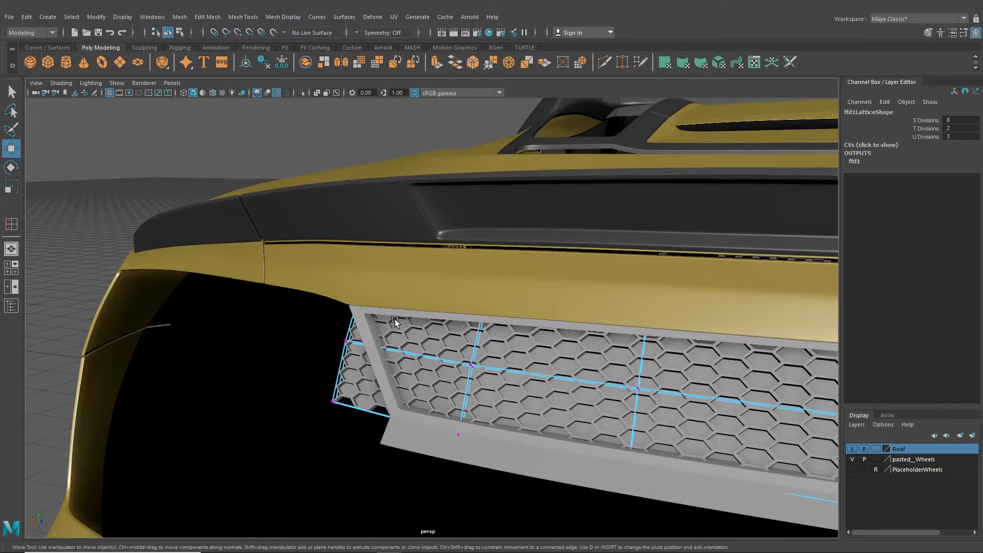
drag(211, 226, 395, 459)
alt+drag(394, 459, 365, 449)
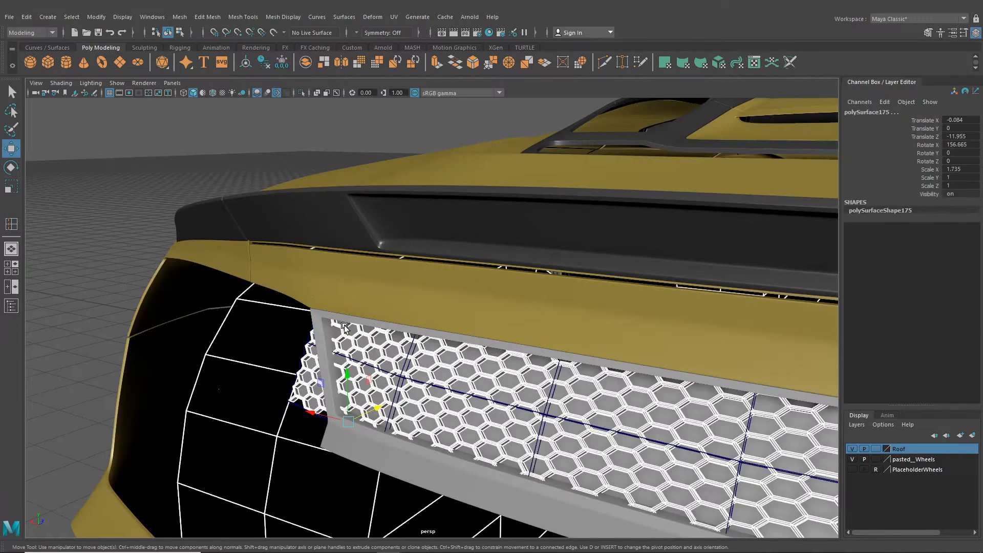
drag(348, 327, 336, 333)
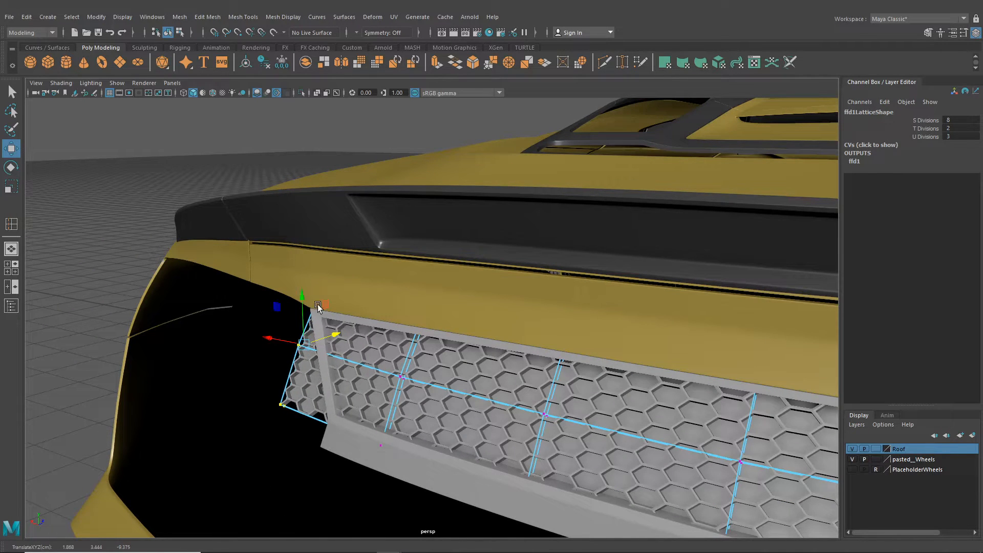
Adjust the lattice's upper corner points so the strip's top corners follow the frame
drag(288, 282, 355, 327)
drag(236, 233, 445, 392)
drag(564, 225, 608, 290)
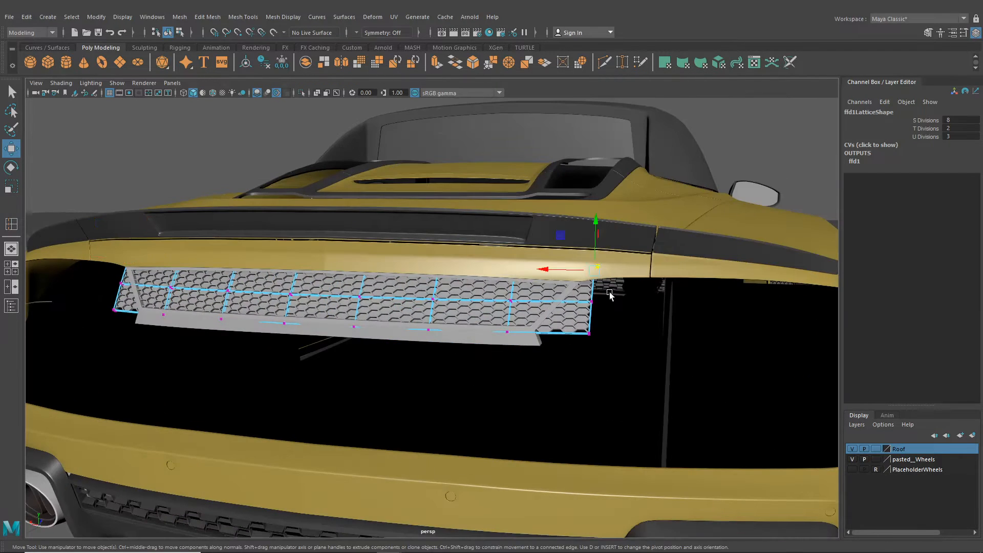
scroll(608, 289, up, 3)
alt+middle_drag(608, 290, 494, 382)
alt+drag(494, 382, 302, 343)
alt+right_drag(302, 343, 367, 324)
drag(439, 280, 442, 278)
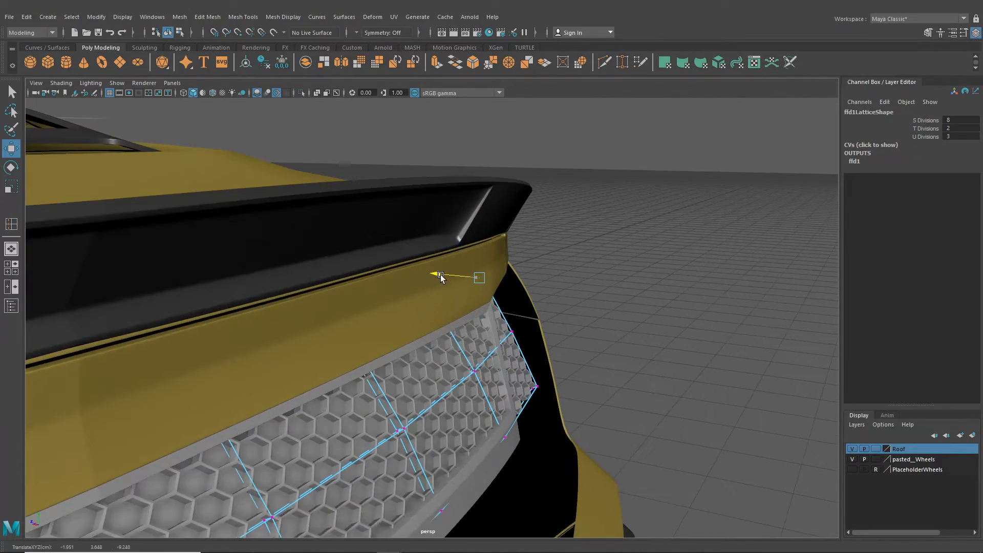
alt+right_drag(441, 278, 438, 321)
alt+drag(438, 320, 322, 329)
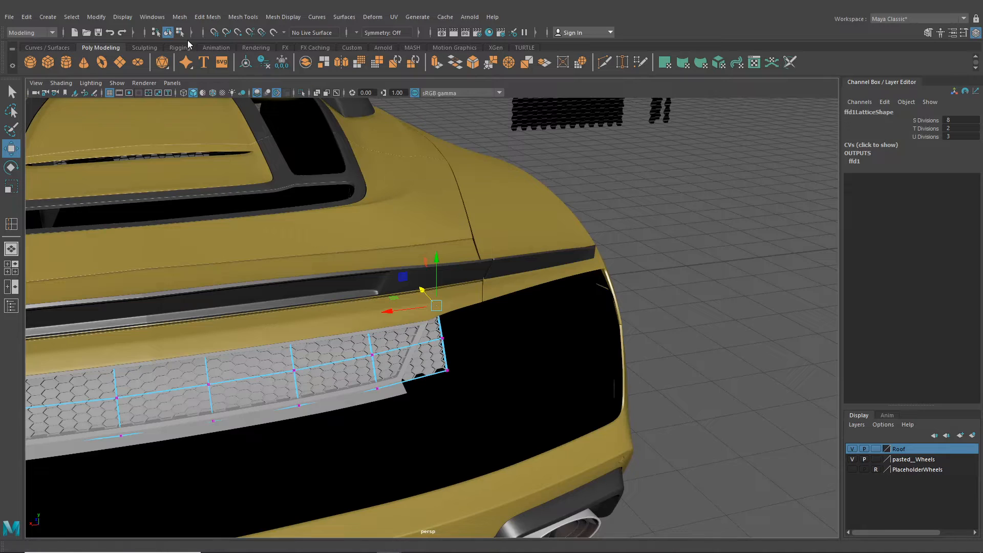
Return to object selection, select the hexagon strip, and delete all history in the scene to bake the lattice deformation
click(167, 32)
click(625, 245)
alt+right_drag(625, 244, 615, 292)
click(517, 283)
key(f)
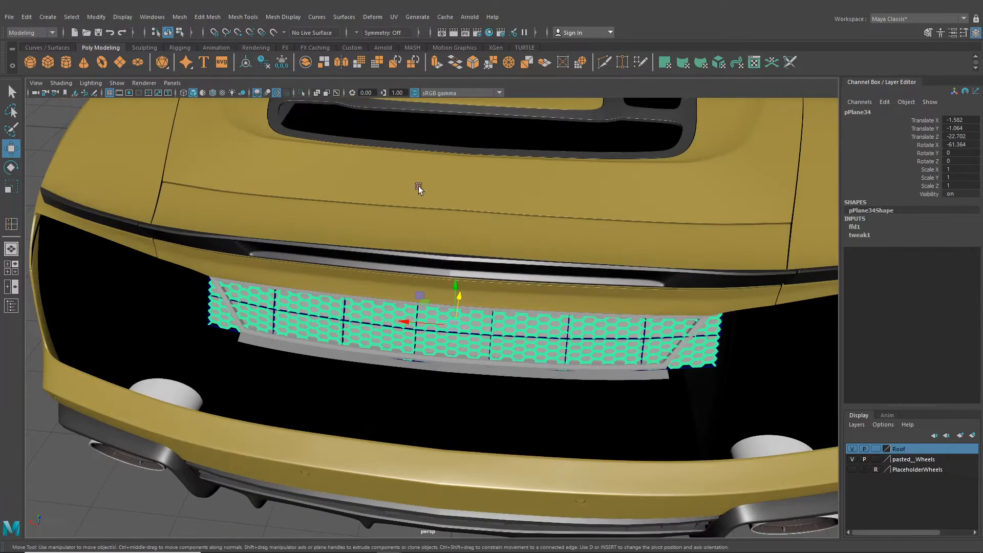
click(29, 18)
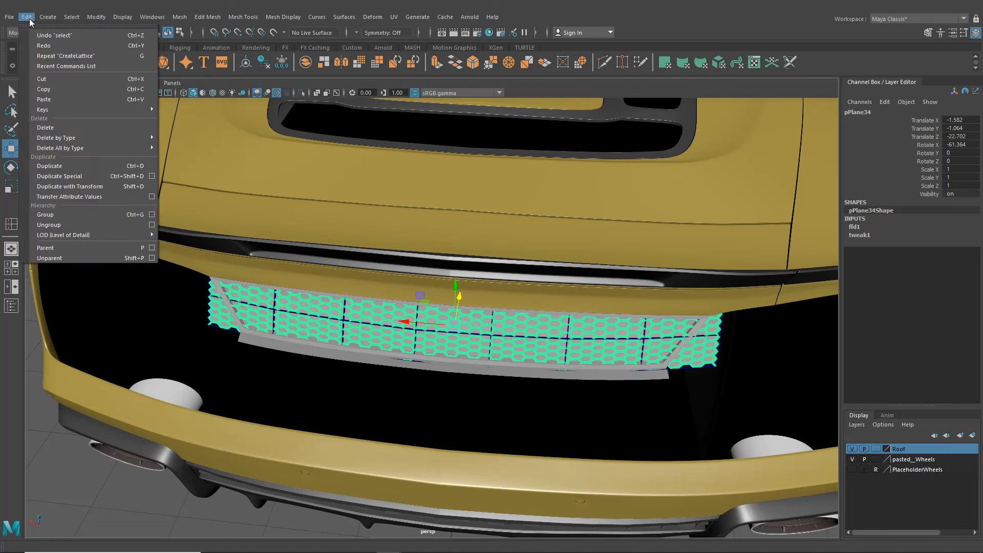
mouse_move(87, 148)
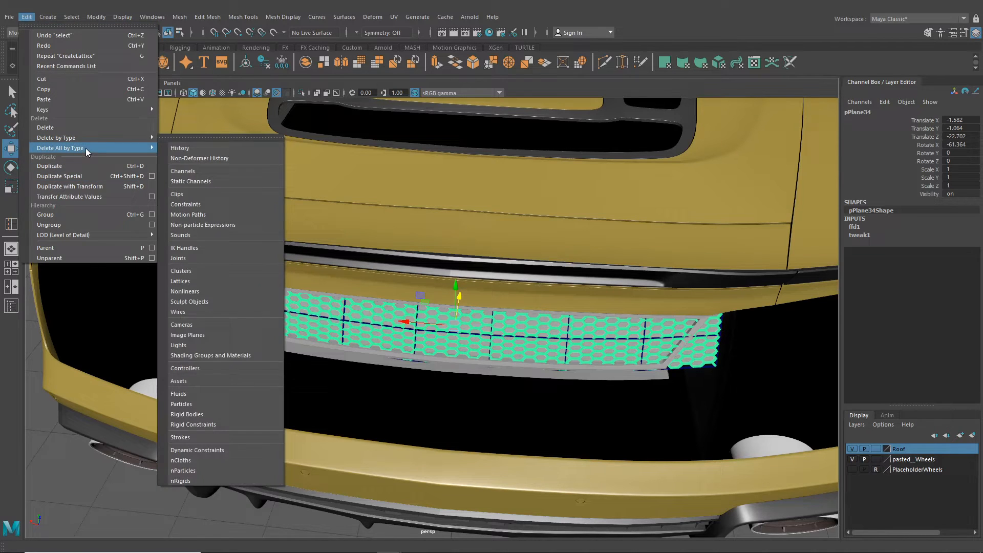
click(181, 149)
Deselect the hexagon strip and examine how the bent mesh fits the tail frame along its edges and both ends
alt+right_drag(464, 279, 406, 279)
alt+middle_drag(410, 287, 426, 238)
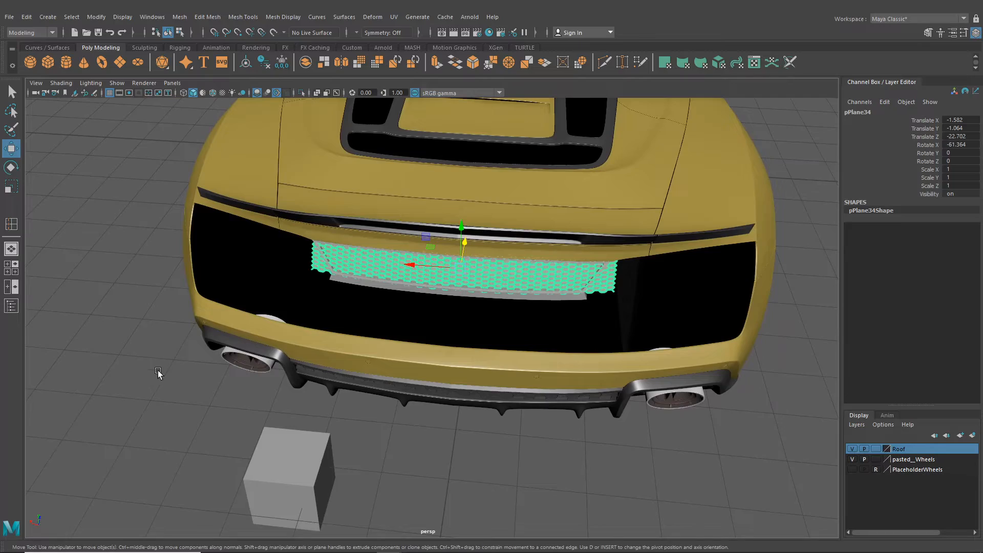
click(157, 371)
alt+right_drag(338, 323, 392, 322)
alt+drag(393, 322, 353, 323)
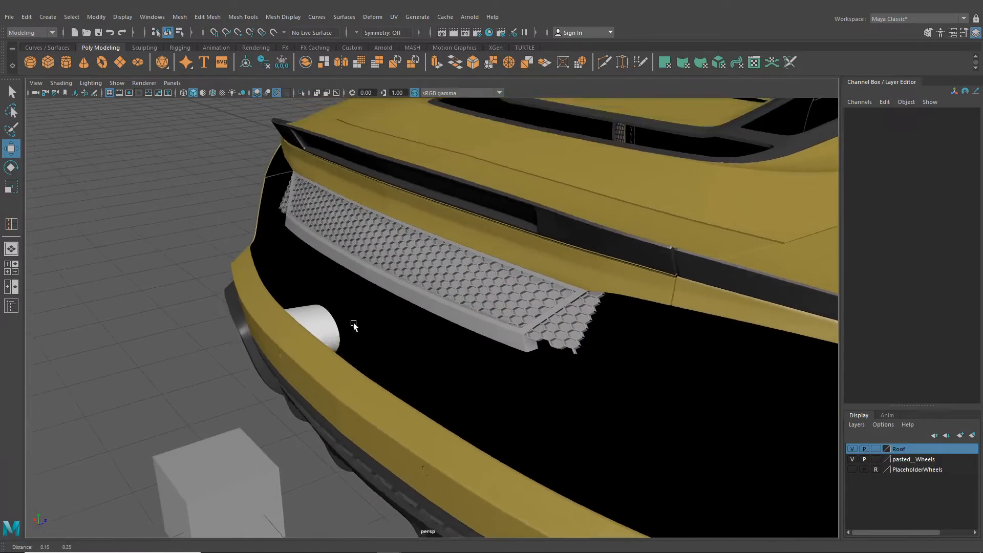
alt+right_drag(354, 323, 389, 324)
alt+drag(355, 318, 434, 330)
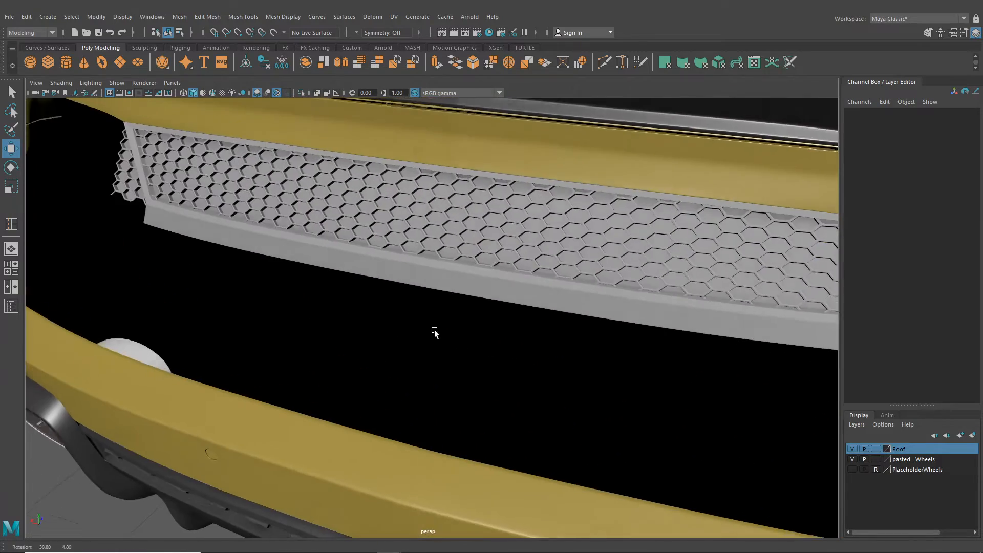
alt+right_drag(383, 267, 350, 270)
alt+drag(351, 271, 447, 278)
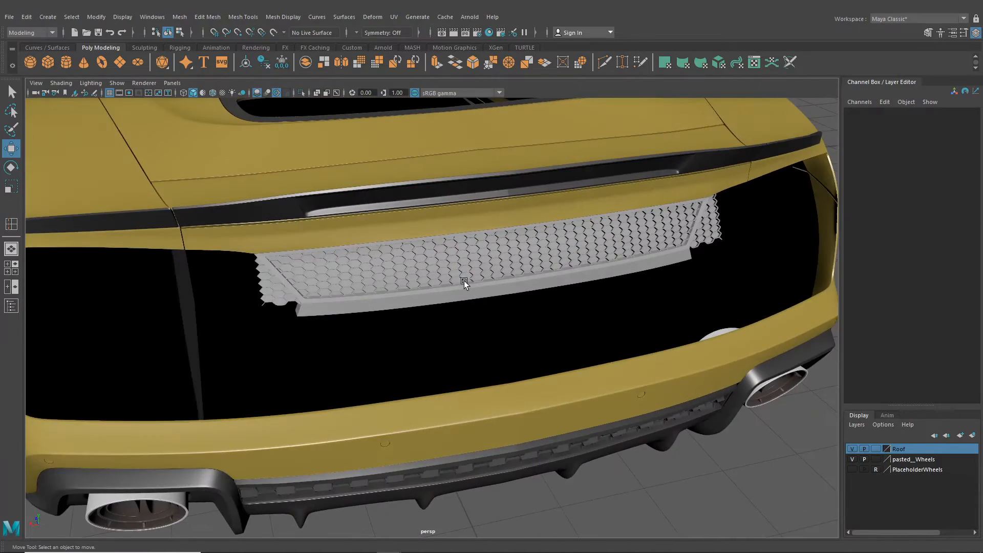
alt+right_drag(464, 281, 563, 280)
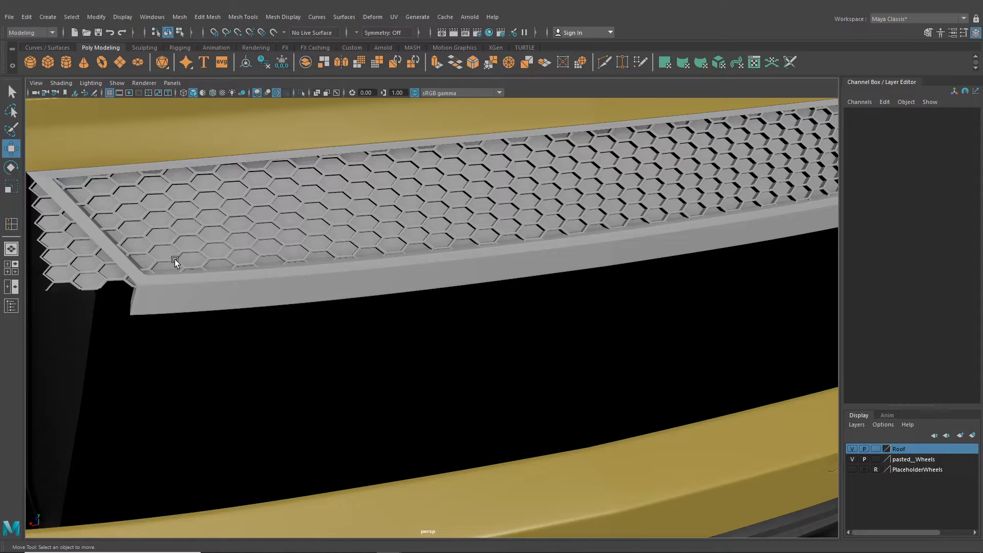
alt+drag(175, 260, 488, 197)
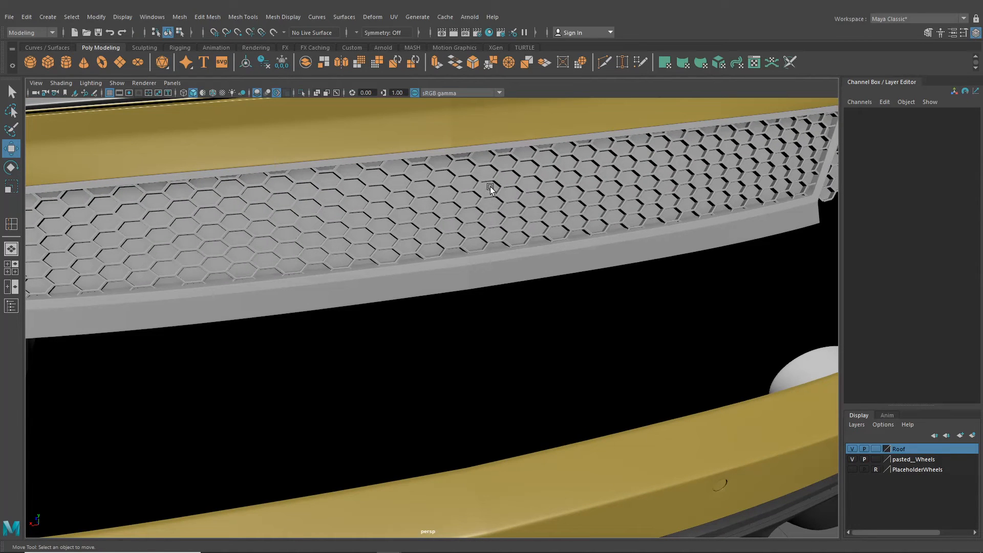
alt+right_drag(489, 206, 399, 205)
alt+drag(400, 205, 389, 253)
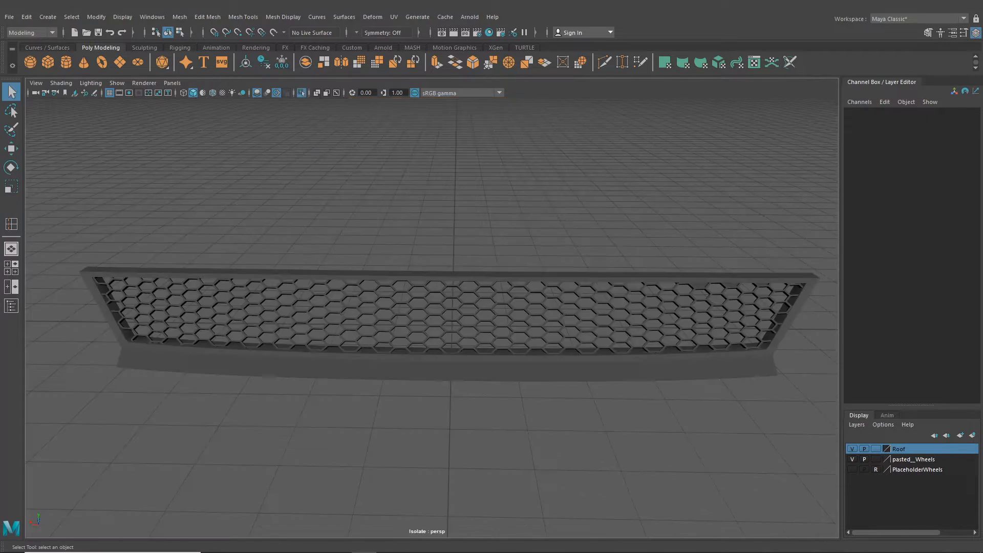
Examine the isolated frame and trimmed hexagon mesh, then turn off isolation to check the grille on the whole car
alt+drag(379, 298, 336, 323)
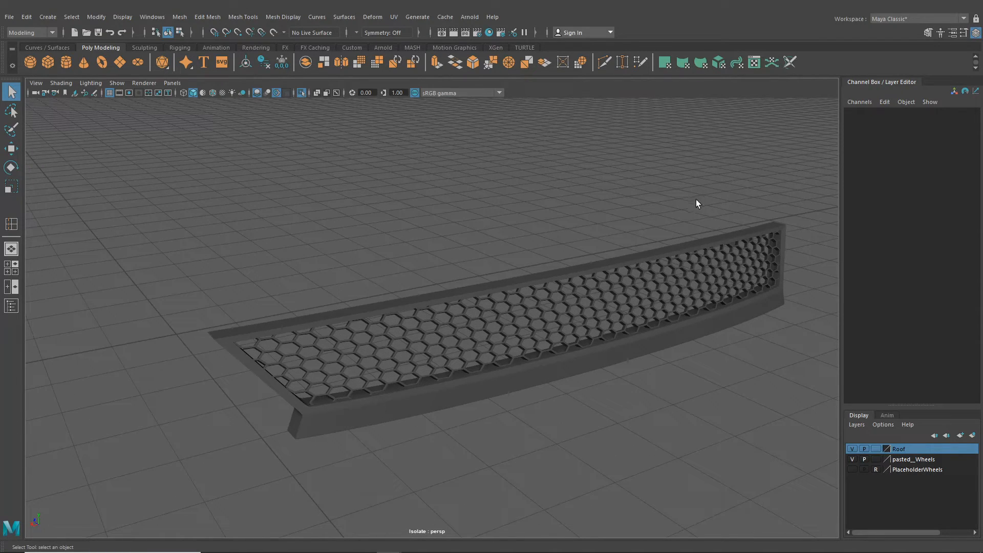
alt+right_drag(696, 204, 593, 275)
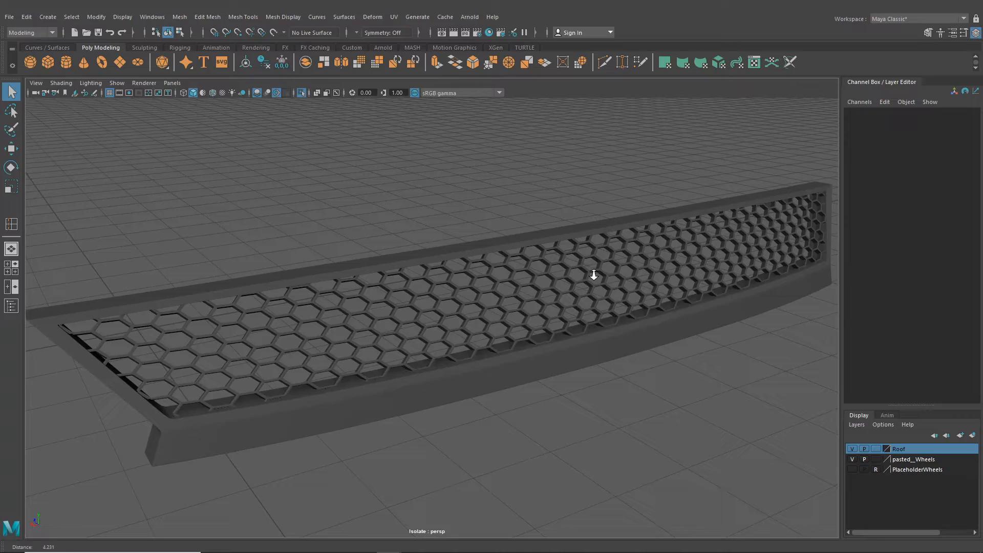
click(301, 93)
scroll(423, 241, down, 5)
alt+drag(423, 241, 450, 310)
scroll(362, 275, up, 3)
scroll(437, 318, down, 3)
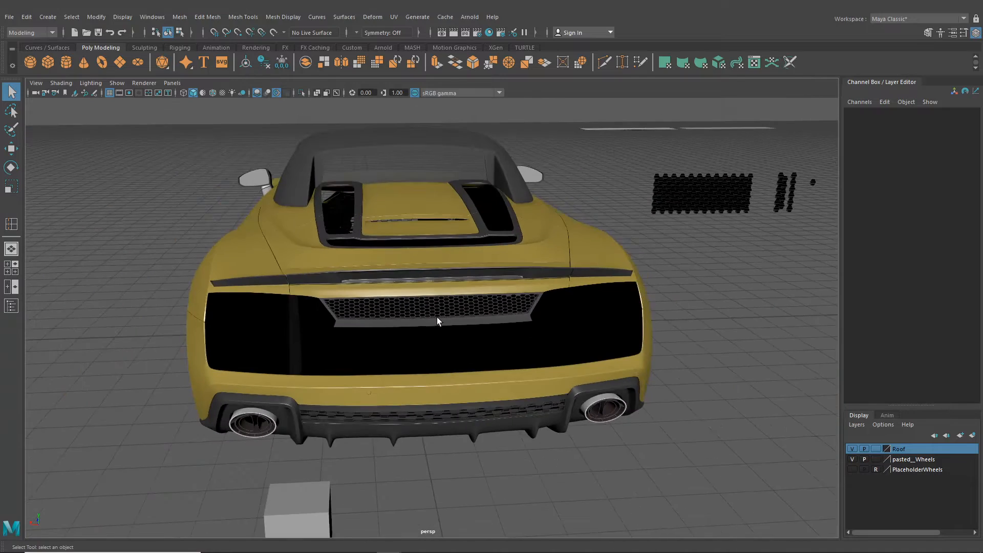
Delete the stray strand of the hexagon mesh along the upper edge of the rear grille near its right end
scroll(438, 317, up, 10)
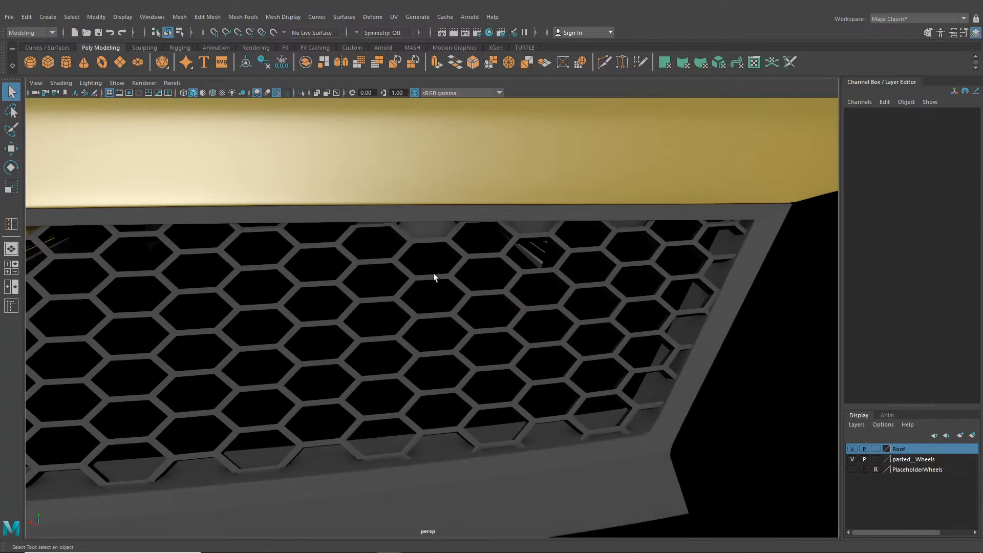
click(433, 272)
right_drag(433, 272, 430, 231)
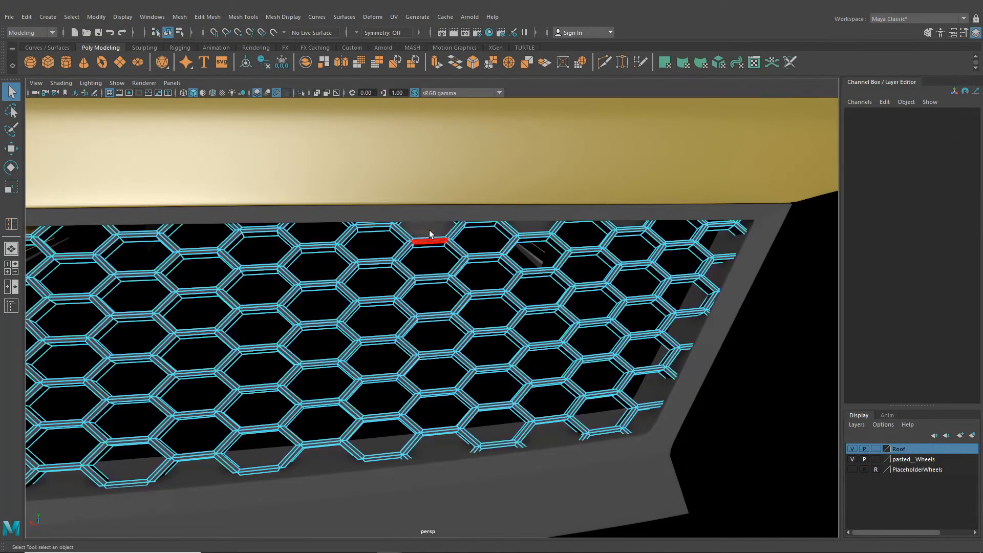
click(535, 229)
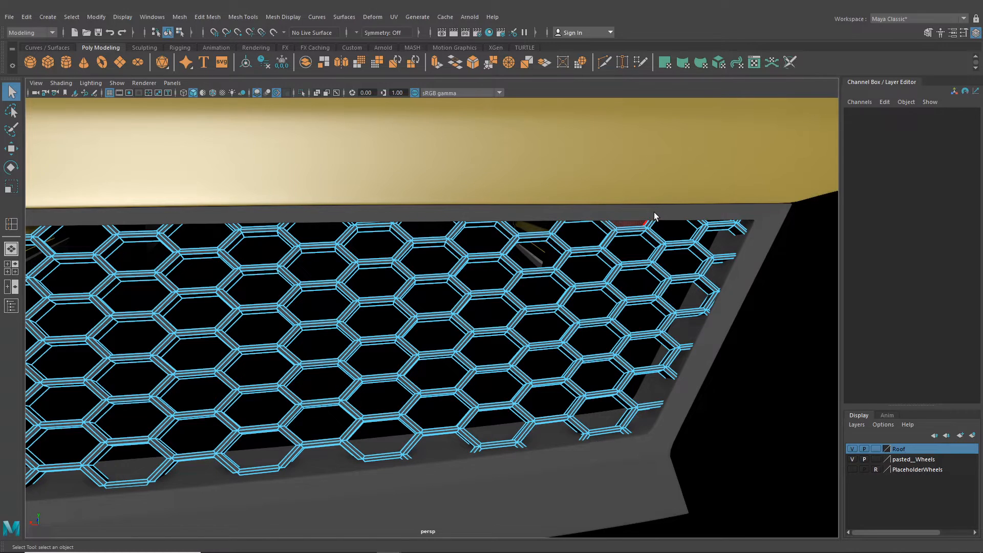
click(629, 221)
key(Delete)
Return to object selection, deselect the hexagon mesh and check the grille on the whole rear of the car
alt+right_drag(666, 235, 539, 275)
alt+middle_drag(539, 275, 769, 294)
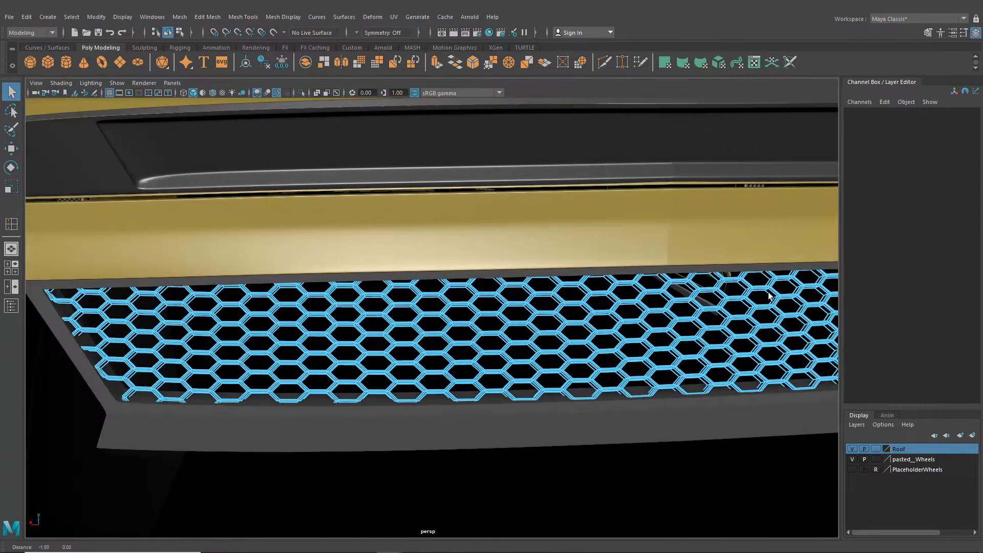
alt+middle_drag(482, 295, 530, 292)
click(179, 32)
click(168, 32)
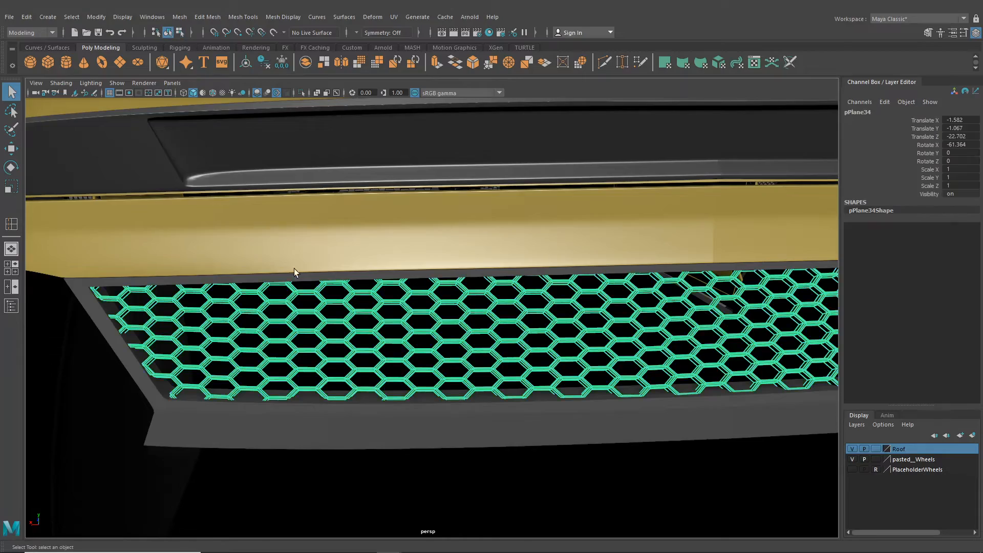
alt+right_drag(294, 268, 99, 238)
click(100, 238)
alt+right_drag(414, 321, 373, 321)
mouse_move(374, 321)
alt+mouse_down()
mouse_move(484, 311)
mouse_move(309, 316)
mouse_move(389, 318)
alt+mouse_up()
scroll(331, 312, up, 3)
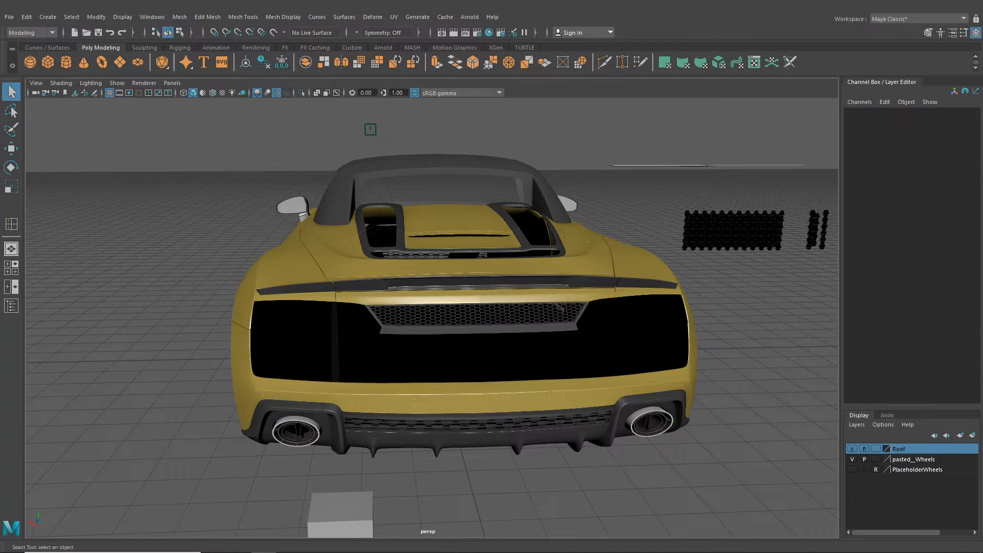
Examine the blueprint's licence-plate area and side grille in the back1 and side orthographic views
click(12, 267)
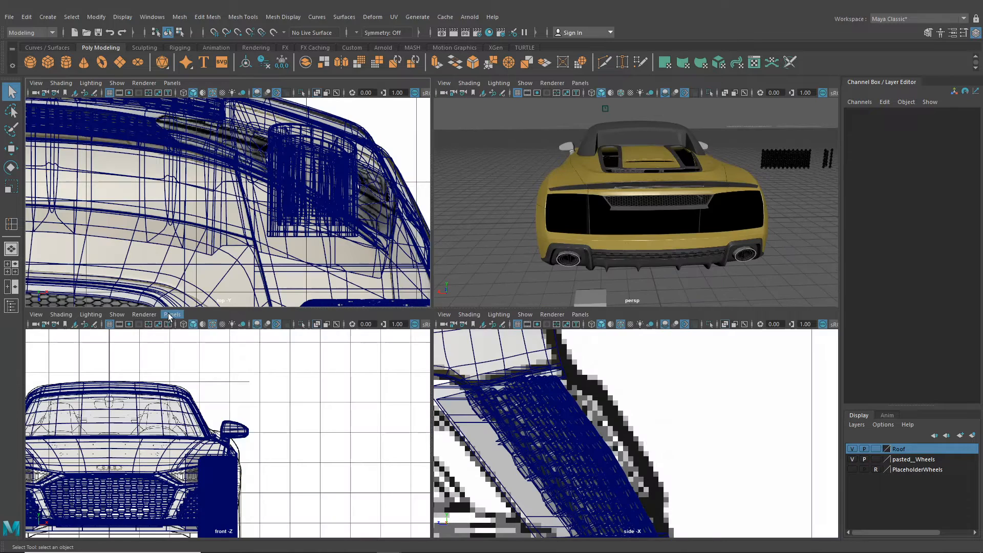
click(172, 313)
mouse_move(196, 347)
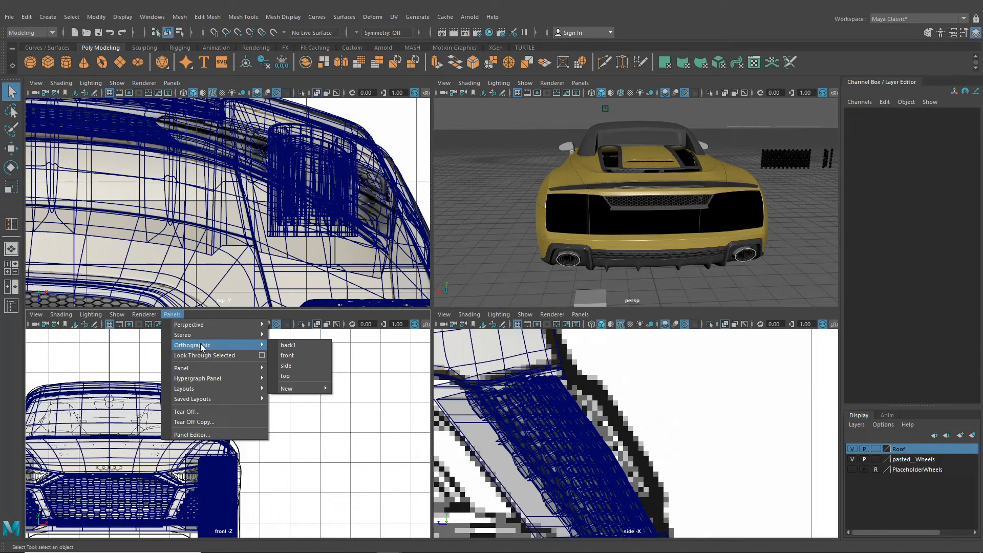
click(290, 346)
scroll(279, 422, down, 10)
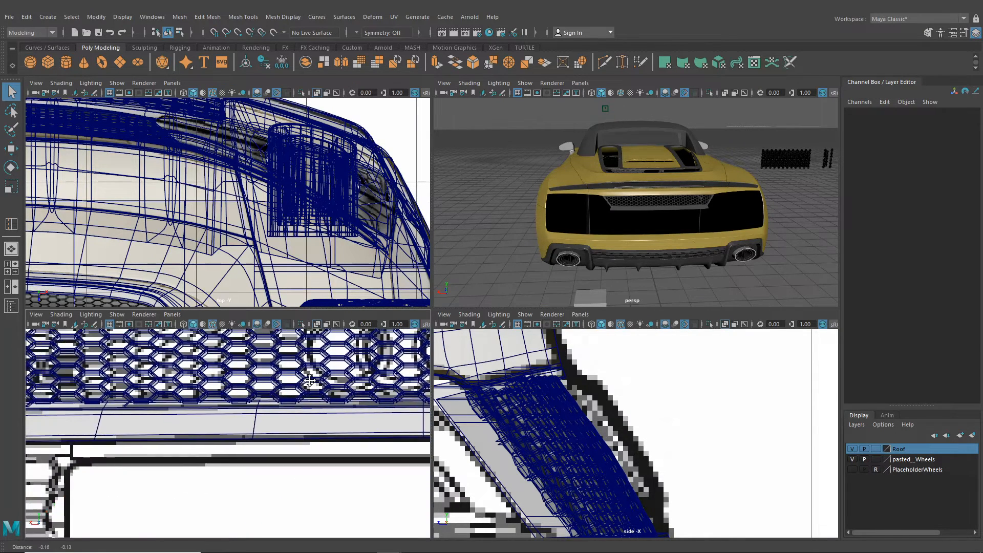
scroll(243, 423, up, 4)
scroll(251, 406, up, 2)
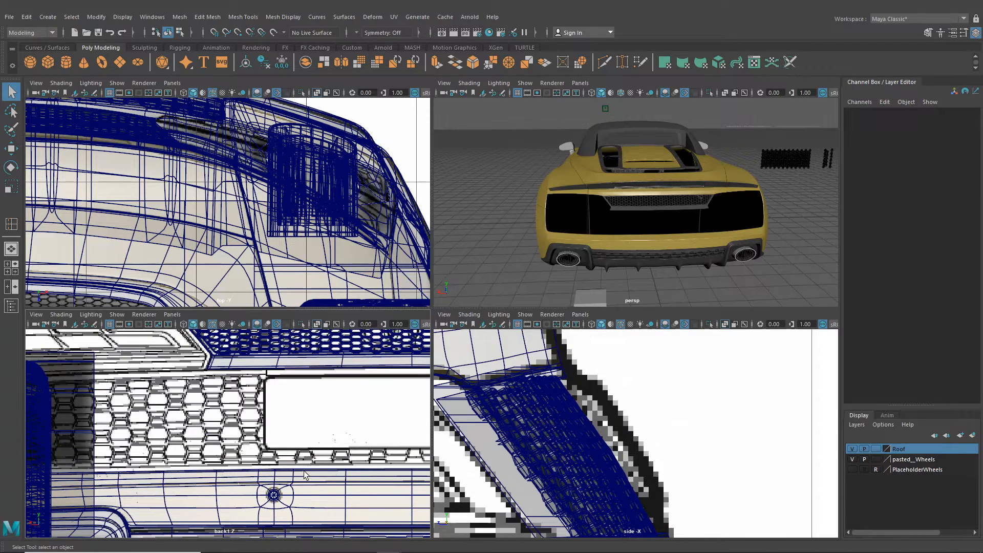
alt+middle_drag(304, 475, 242, 456)
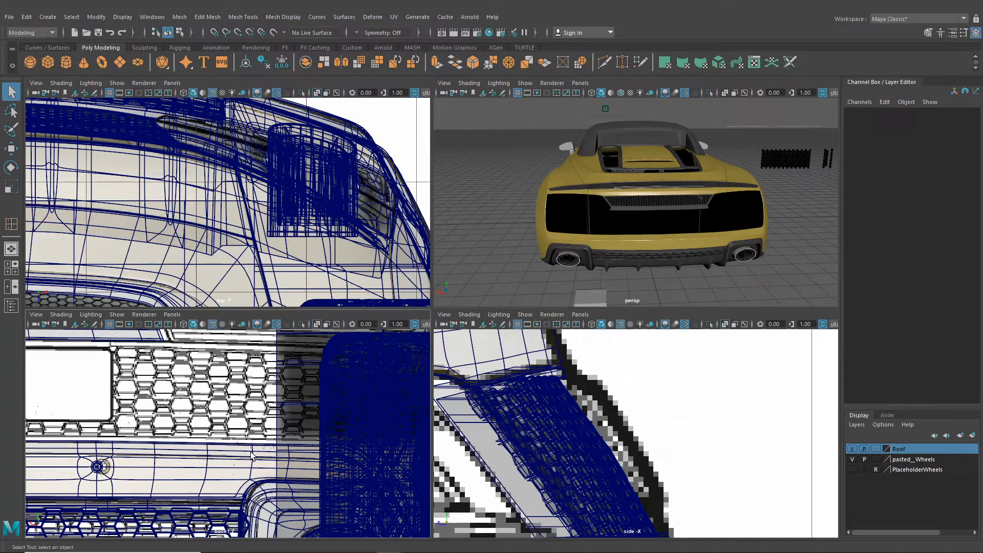
scroll(570, 415, down, 5)
scroll(666, 471, up, 5)
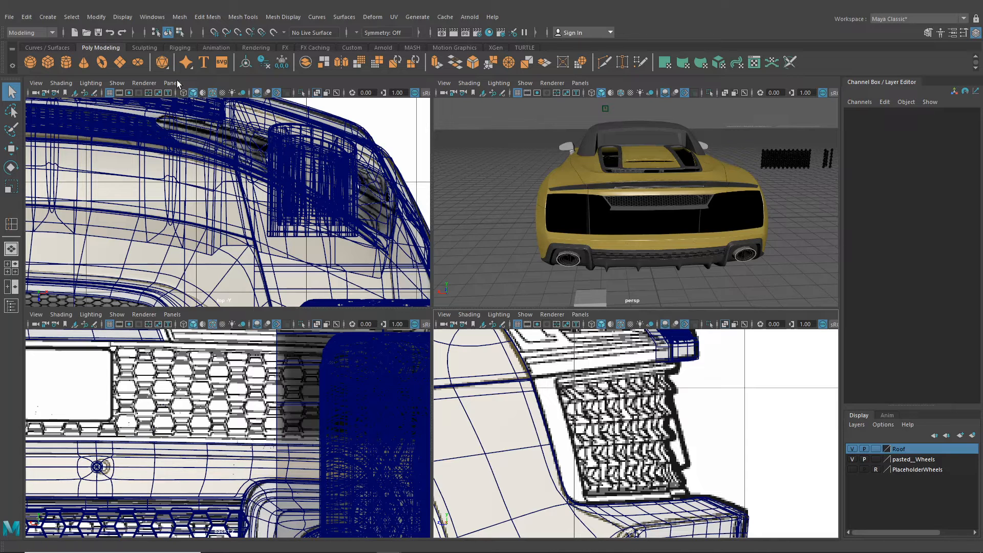
Create a polygon plane, move it behind the car's tail and set its Rotate X to -90
click(601, 164)
key(space)
alt+drag(616, 207, 558, 251)
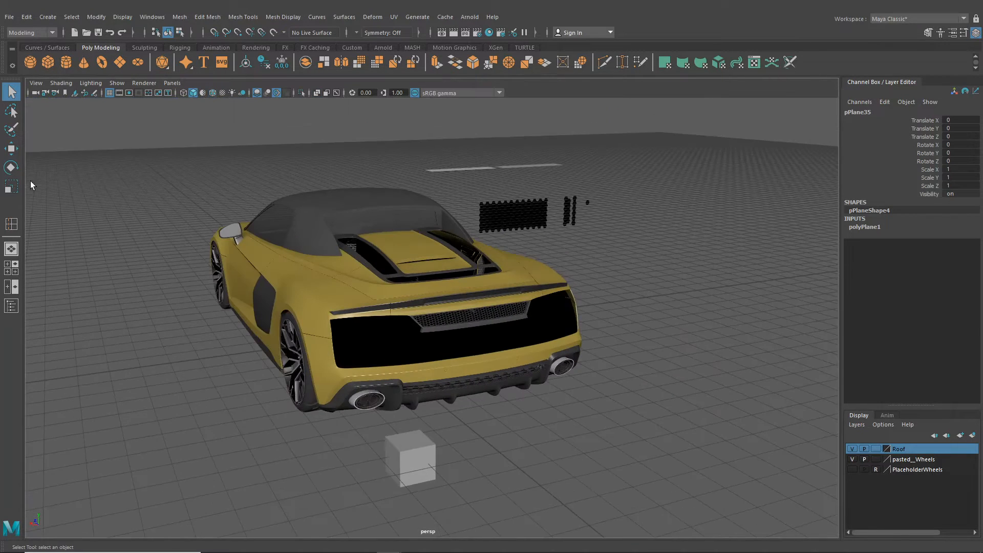
click(8, 152)
drag(342, 325, 506, 337)
click(11, 167)
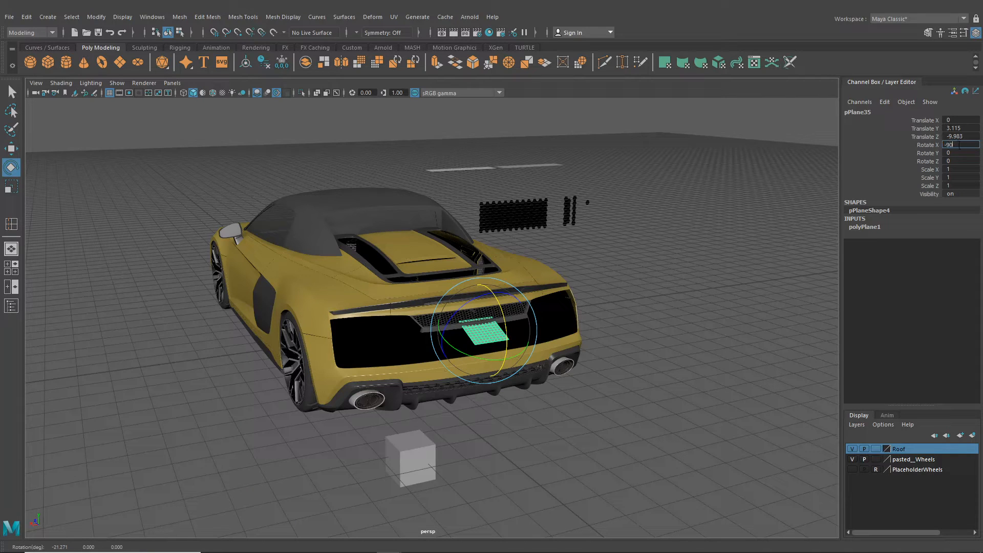
key(Return)
Set the plane's Subdivisions Width and Subdivisions Height to 1
click(872, 230)
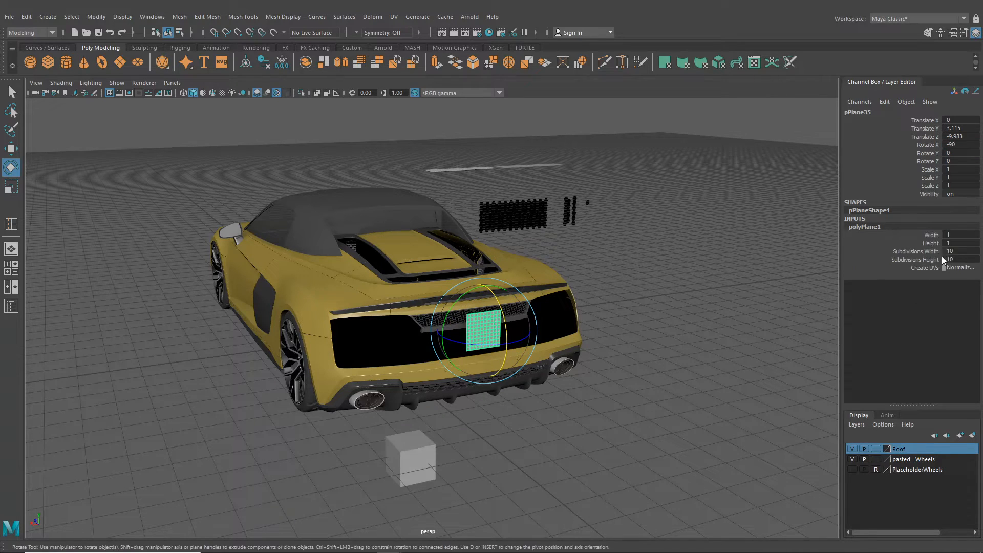
text(1)
key(Tab)
text(1)
key(Return)
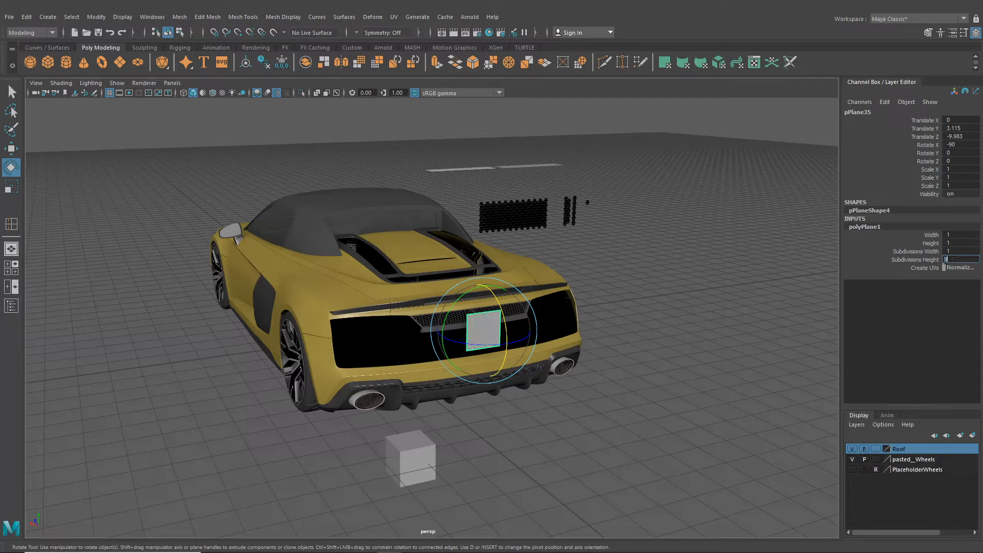
Display the four-view layout and show the back1 camera in the front viewport, framing the car's rear
click(11, 249)
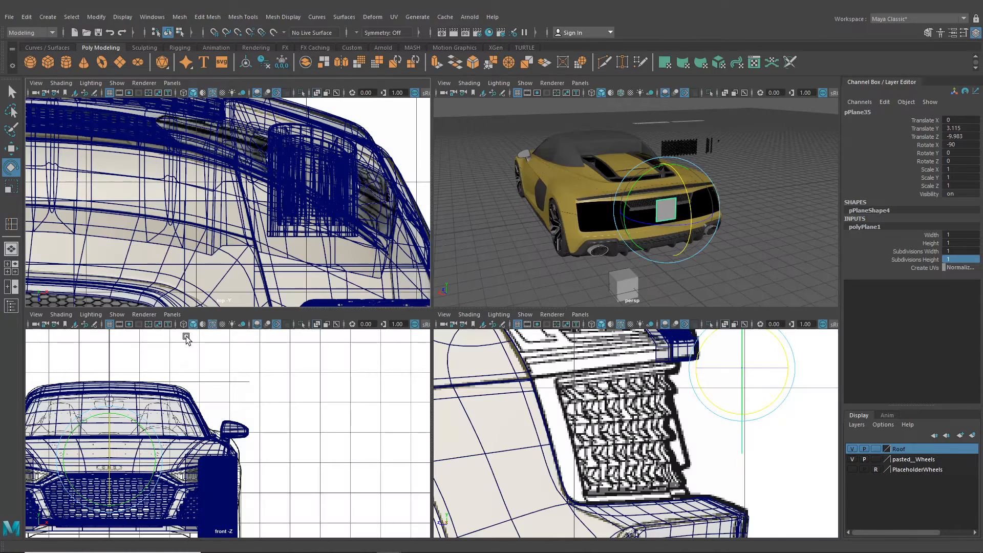
click(172, 314)
click(294, 345)
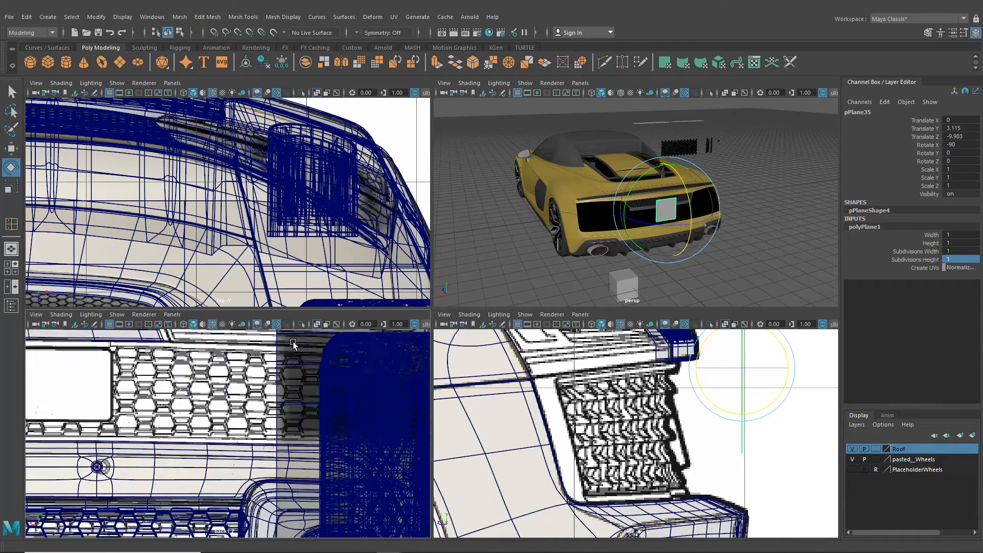
alt+middle_drag(316, 384, 494, 405)
scroll(205, 390, down, 10)
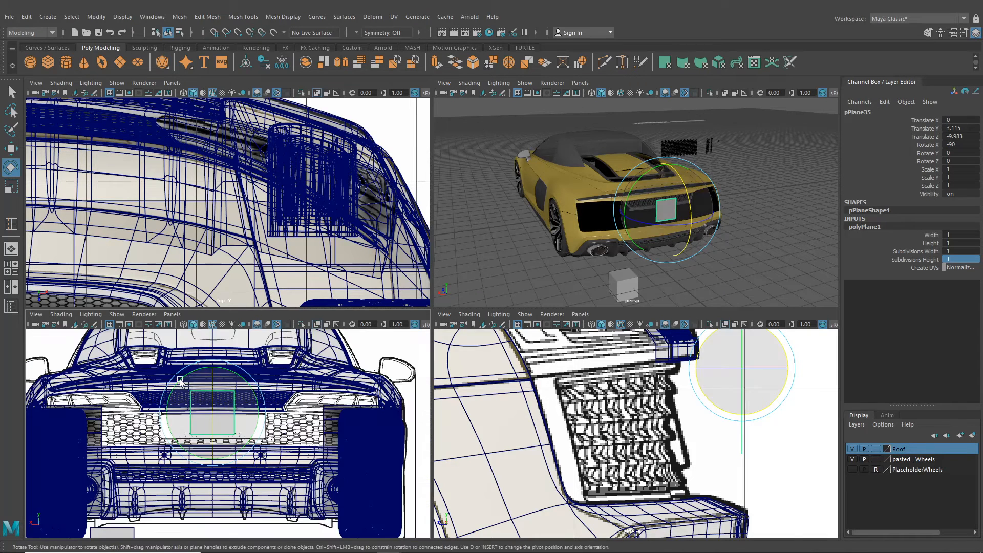
key(alt)
Isolate the new plane together with the rear blueprint image in the back view
click(11, 149)
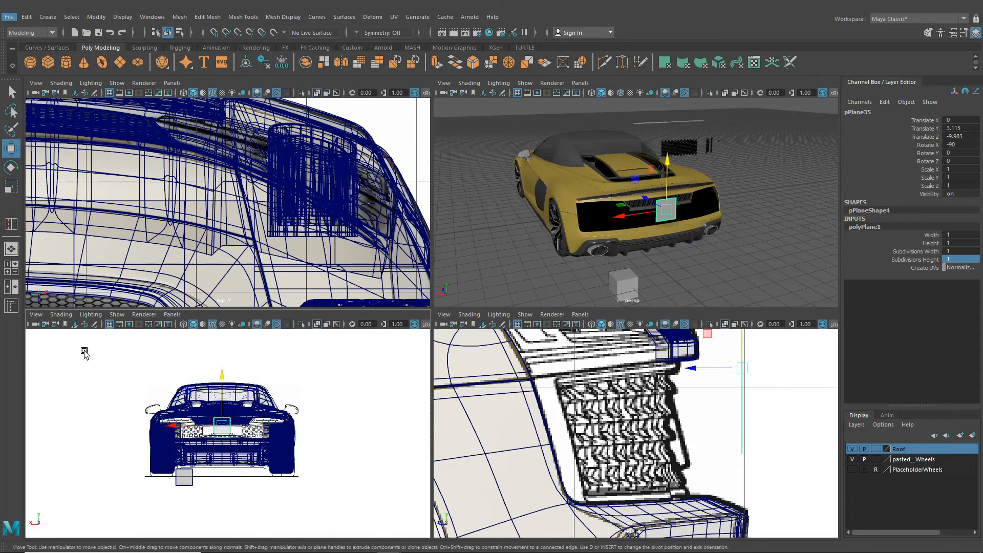
click(90, 368)
click(301, 323)
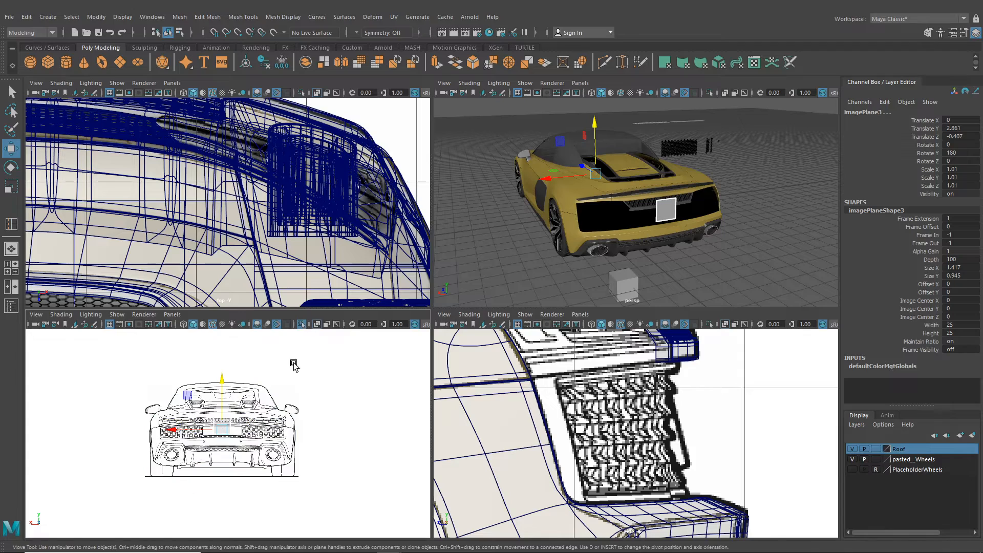
scroll(292, 369, up, 8)
alt+middle_drag(272, 412, 320, 430)
scroll(312, 429, up, 3)
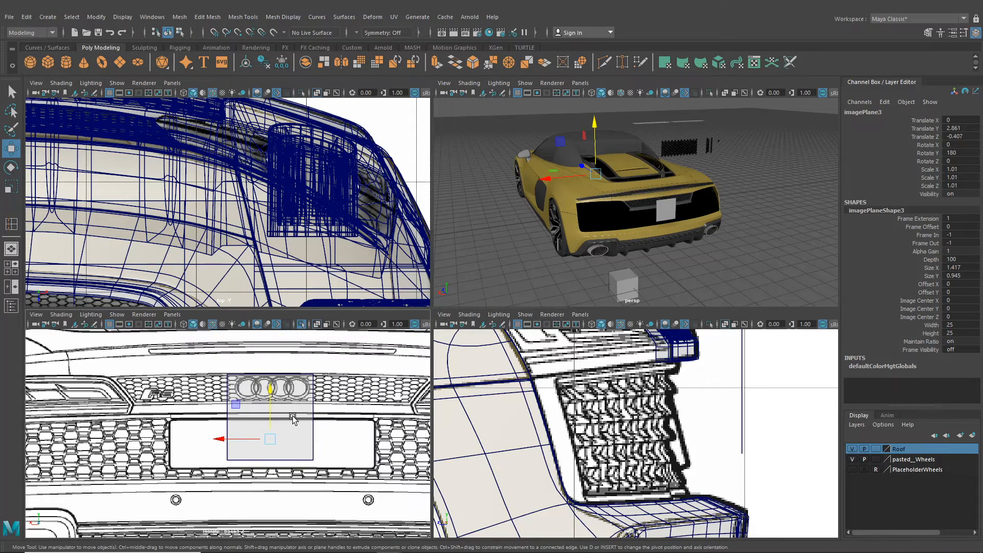
Select the plane and turn off X-Ray shading in the back view
click(291, 415)
click(60, 317)
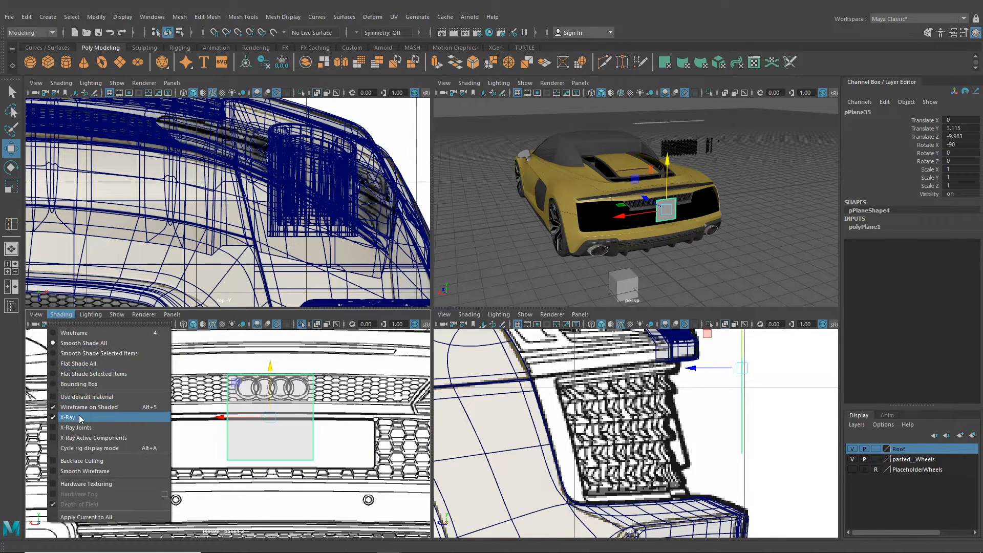
click(82, 412)
scroll(241, 397, up, 2)
Move the plane's upper and lower vertices to form a thin strip just above the blueprint's licence-plate recess
right_drag(245, 384, 220, 379)
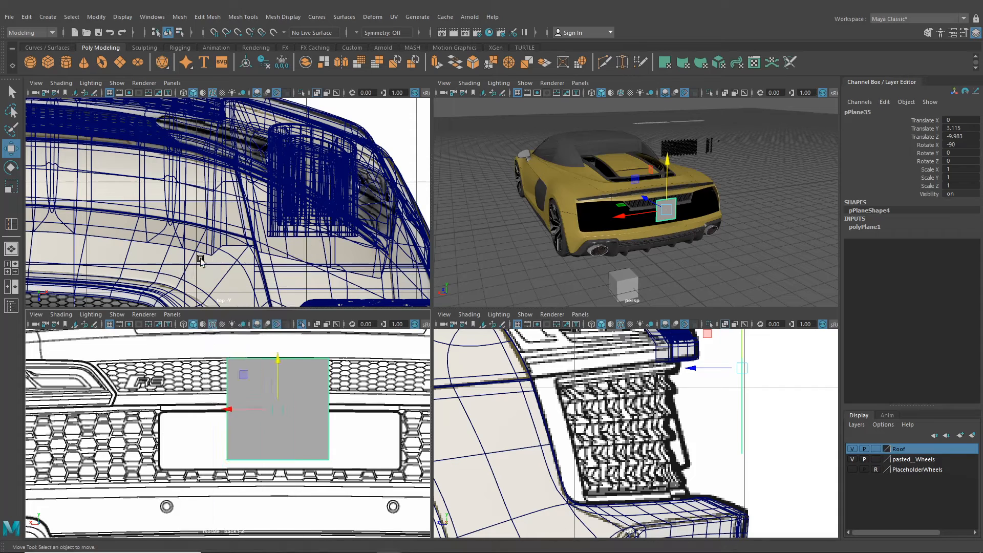
drag(206, 342, 360, 403)
drag(270, 340, 282, 387)
drag(220, 444, 357, 497)
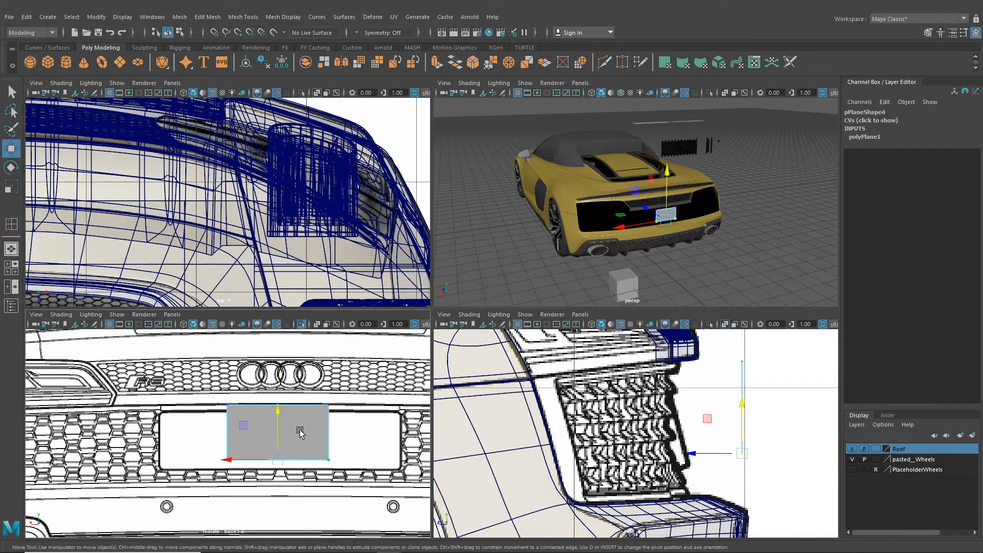
drag(279, 426, 283, 378)
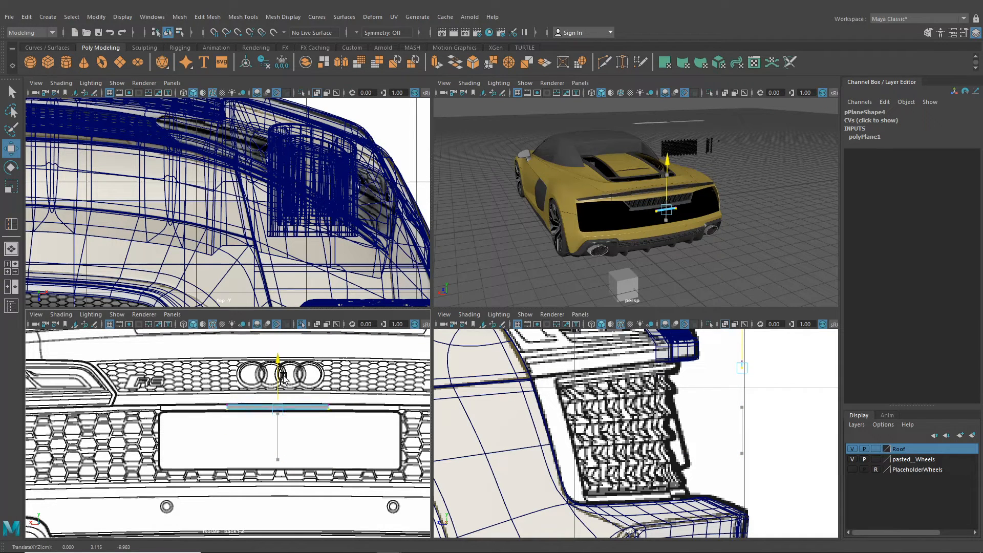
Snap the strip's right-end vertices to the car's centre line and extend its left end to the licence-plate recess's left corner
drag(284, 378, 342, 432)
key(x)
drag(297, 407, 252, 407)
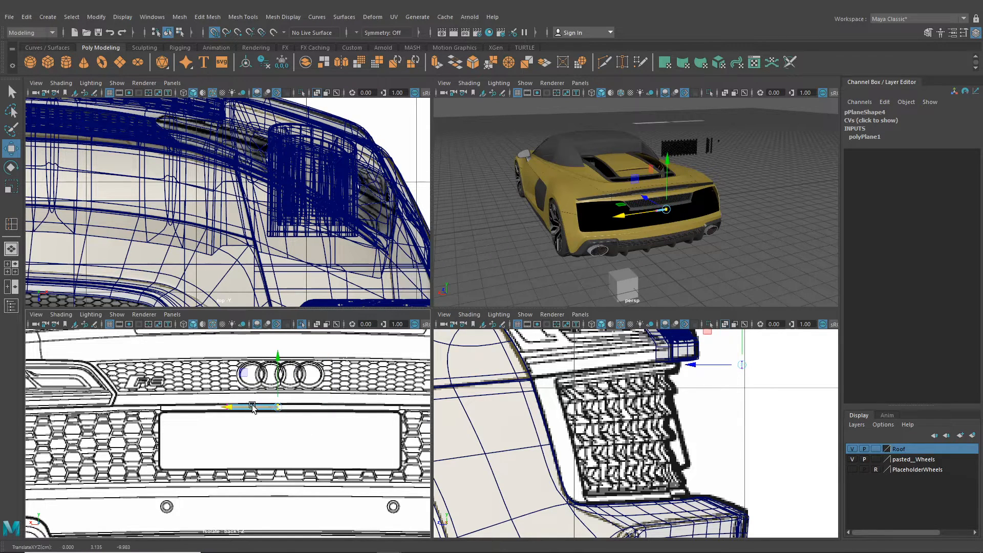
alt+middle_drag(270, 437, 314, 426)
scroll(314, 426, up, 2)
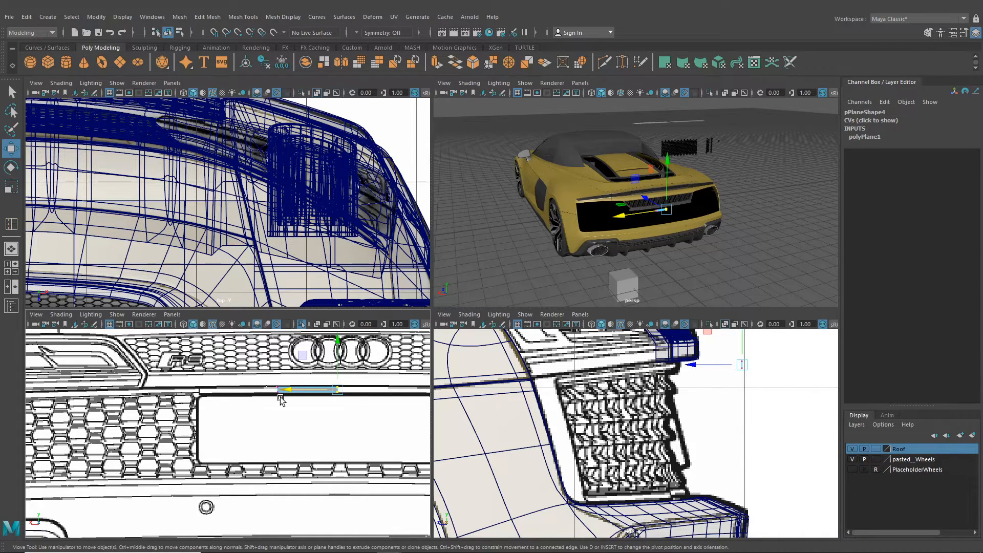
drag(251, 390, 174, 388)
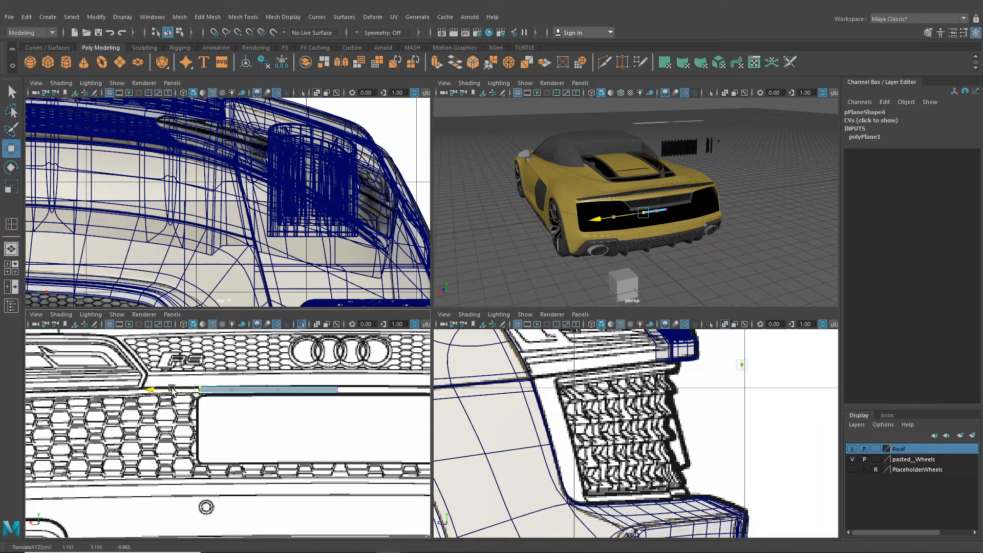
Return to object selection and move the strip along Z in the side view to the blueprint's edge beneath the tail frame
alt+middle_drag(696, 390, 648, 413)
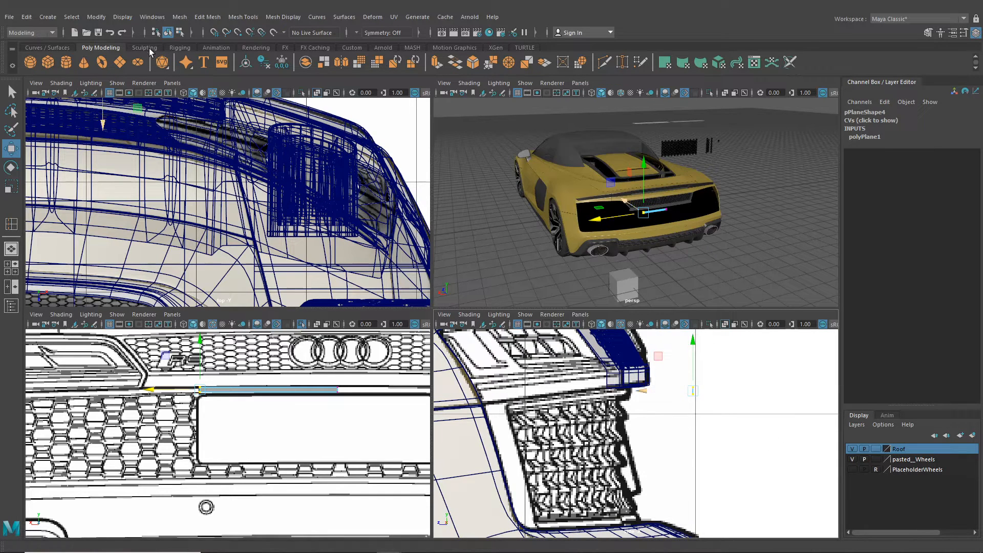
click(168, 32)
drag(649, 399, 587, 399)
alt+middle_drag(630, 400, 608, 403)
alt+right_drag(607, 404, 645, 404)
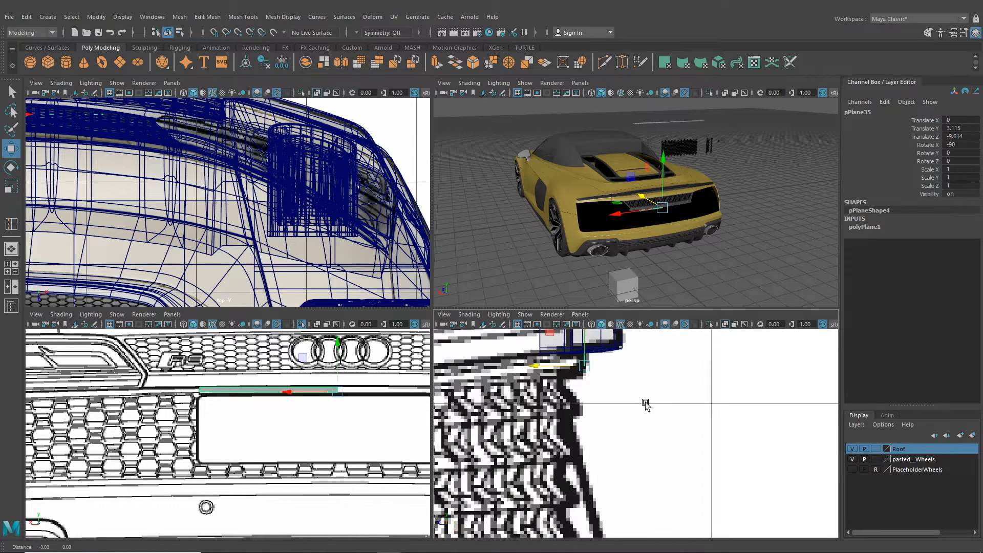
alt+middle_drag(645, 404, 668, 426)
drag(568, 389, 567, 390)
Select the tail frame above the strip, turn off its smooth preview and switch to vertex selection
alt+drag(620, 219, 594, 241)
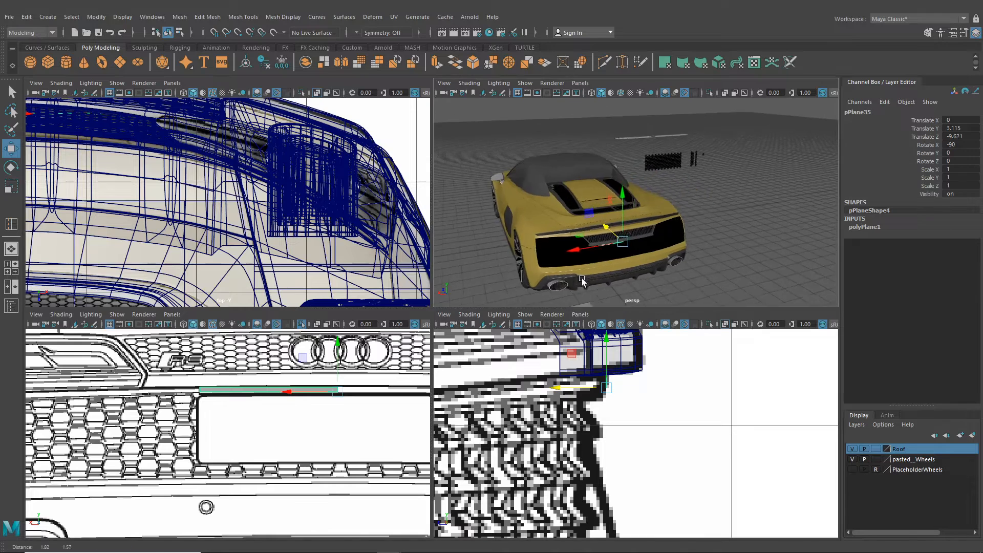
alt+right_drag(593, 241, 629, 277)
alt+drag(630, 277, 560, 247)
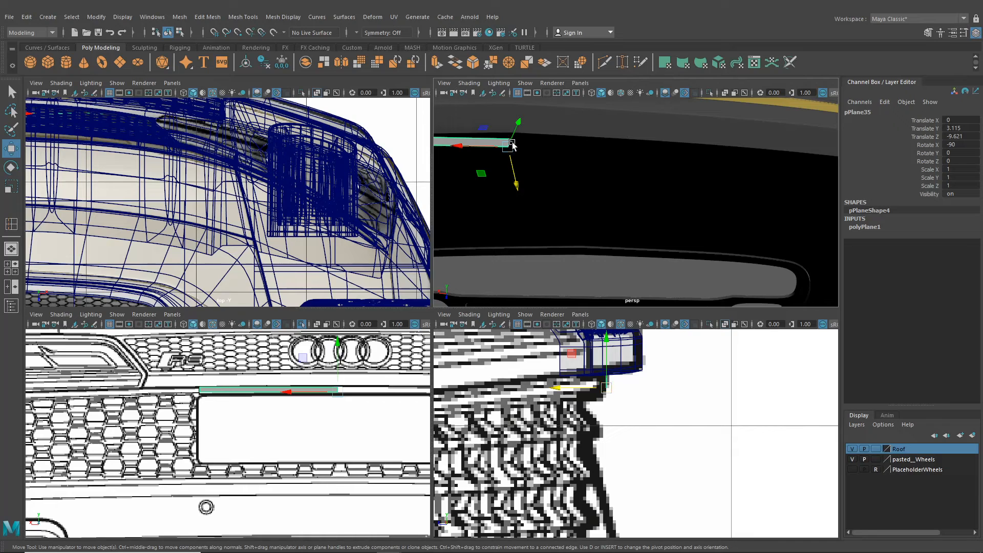
click(558, 129)
key(1)
right_drag(489, 115, 465, 116)
alt+middle_drag(474, 131, 527, 152)
Move a vertex on the tail frame's lower inner edge along Z where it meets the thin strip
click(564, 149)
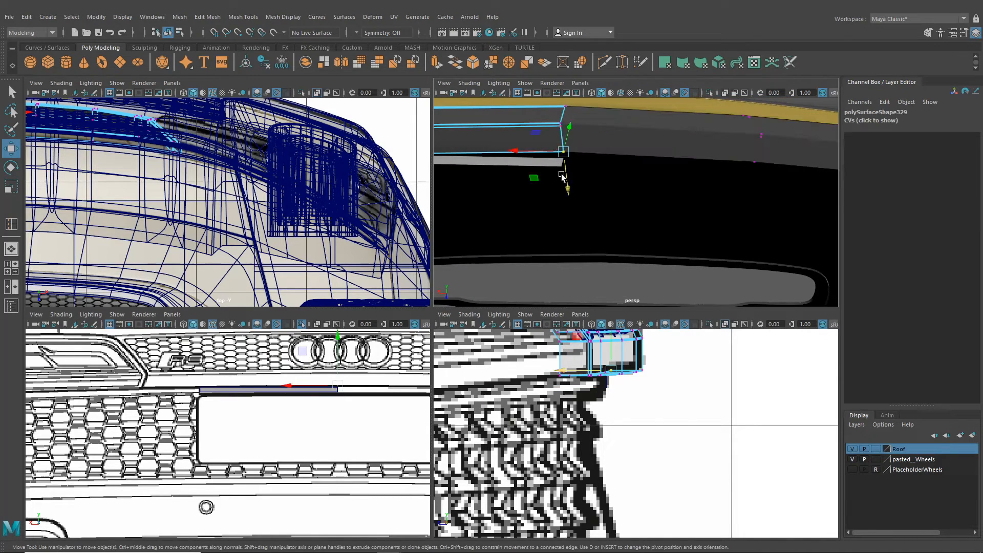
alt+drag(562, 200, 583, 202)
alt+middle_drag(518, 202, 549, 180)
click(544, 172)
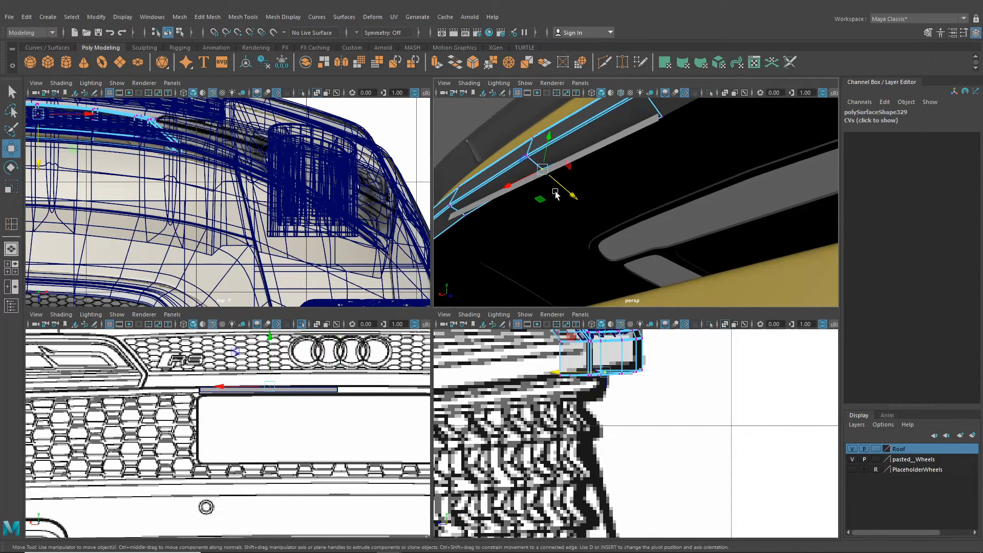
drag(564, 189, 594, 220)
scroll(563, 202, down, 4)
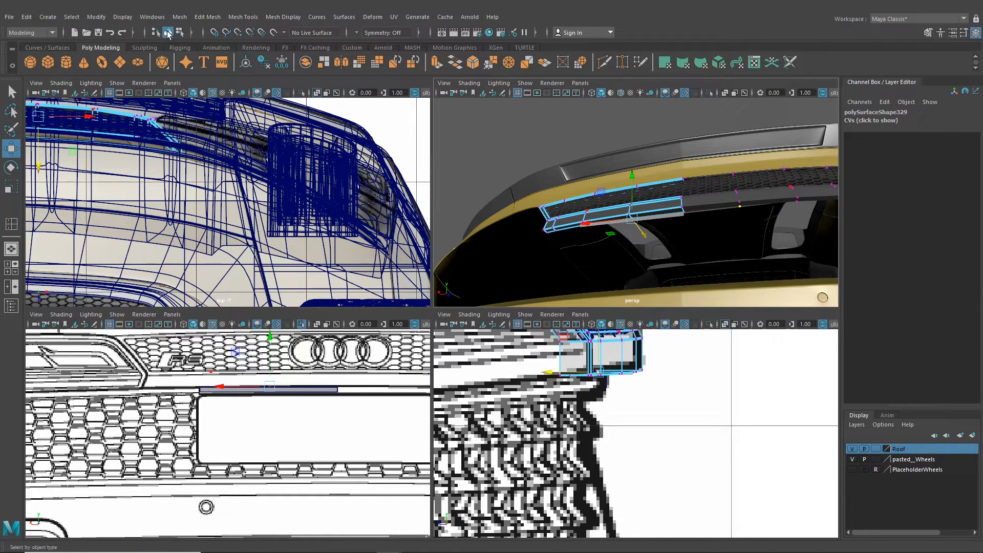
Return to object selection, clear the tail frame's selection and select the thin strip beneath it
click(169, 33)
click(493, 137)
alt+drag(550, 167, 631, 248)
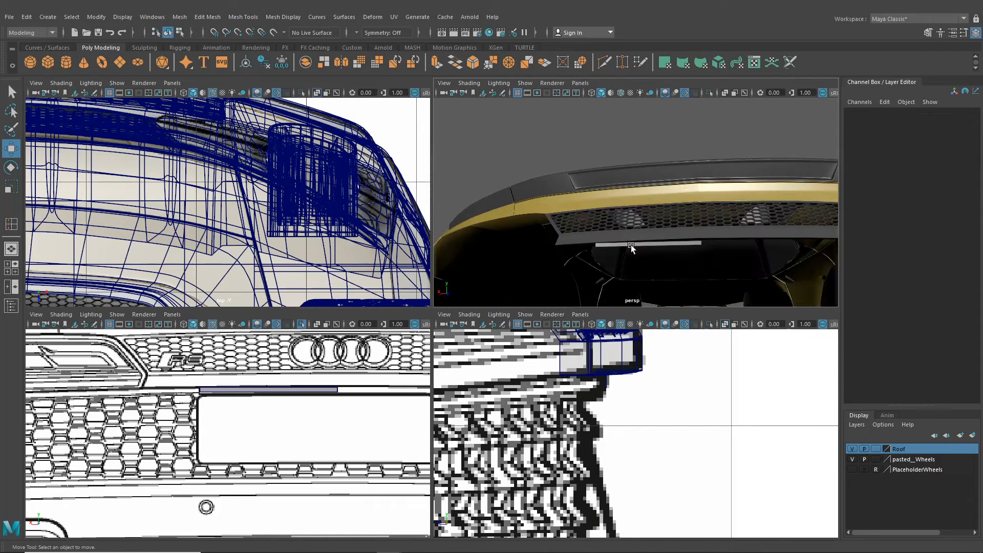
click(631, 246)
mouse_move(595, 373)
alt+middle_down()
mouse_move(573, 288)
mouse_move(602, 362)
alt+middle_up()
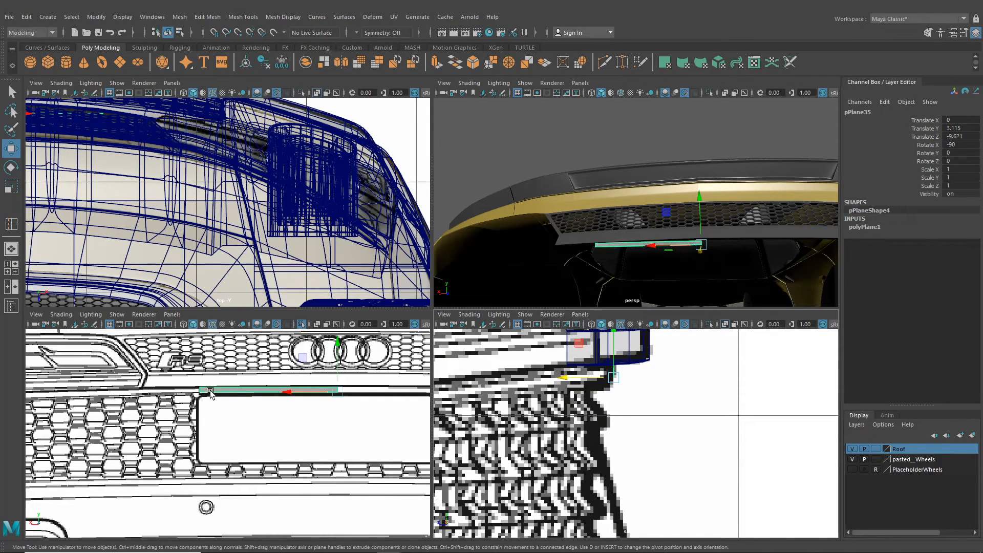
right_drag(210, 391, 197, 350)
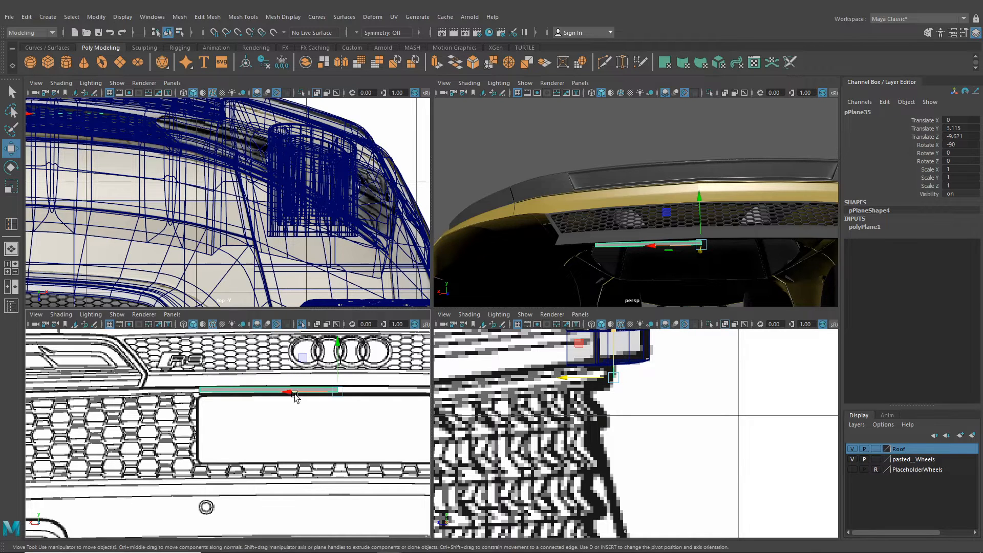
click(535, 169)
click(619, 244)
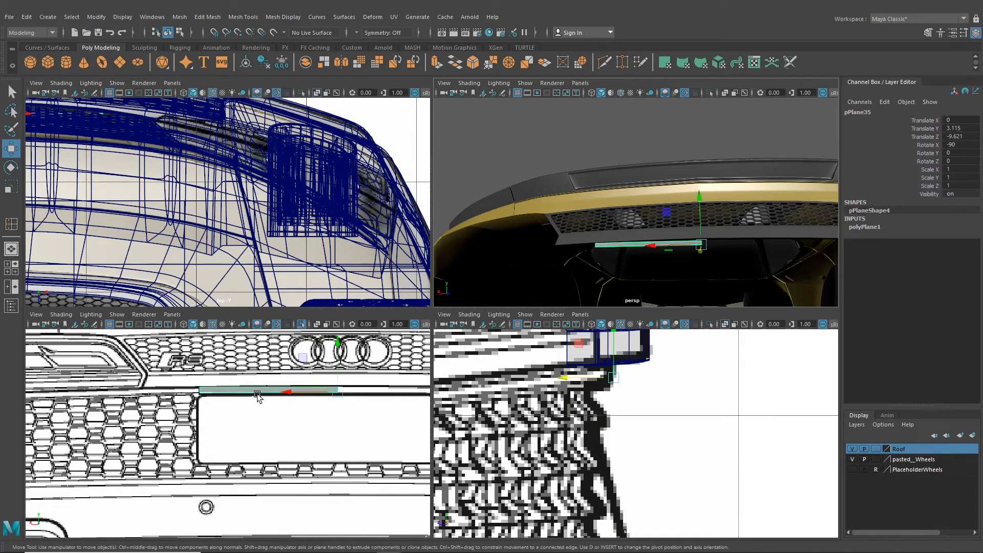
Move the strip's outer-end vertices inward along Z so the strip follows the tail frame's curve
right_drag(257, 394, 206, 321)
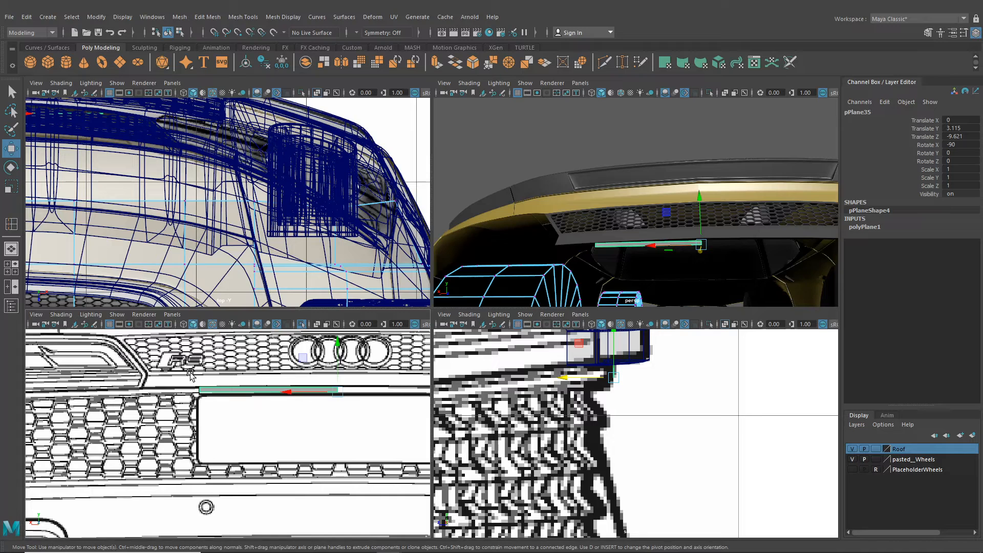
key(ctrl+z)
scroll(639, 235, up, 5)
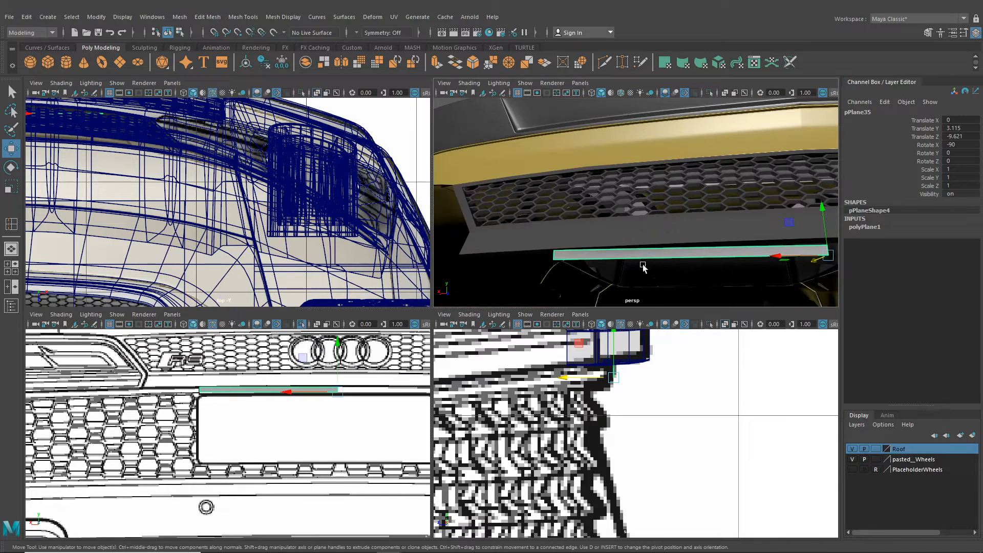
right_drag(640, 255, 602, 252)
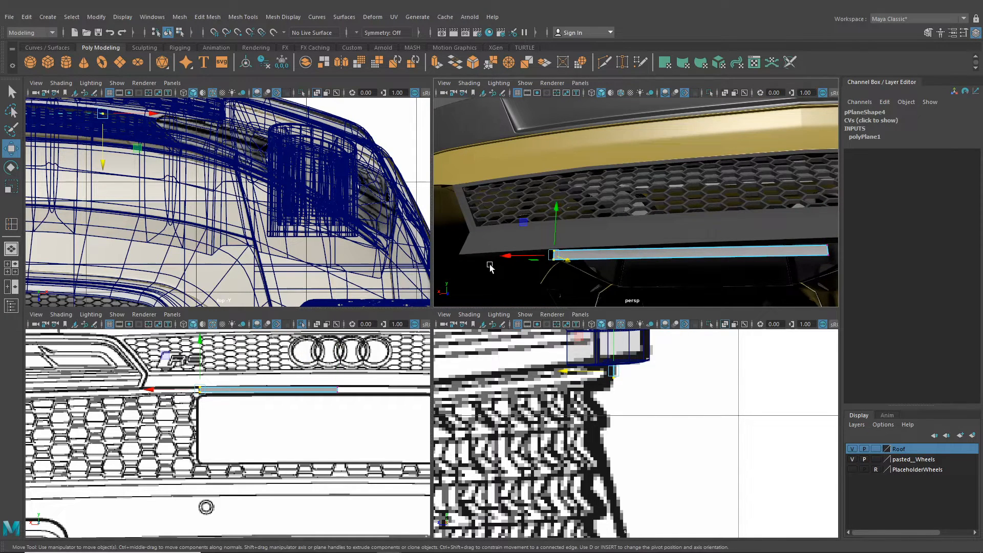
drag(562, 374, 545, 373)
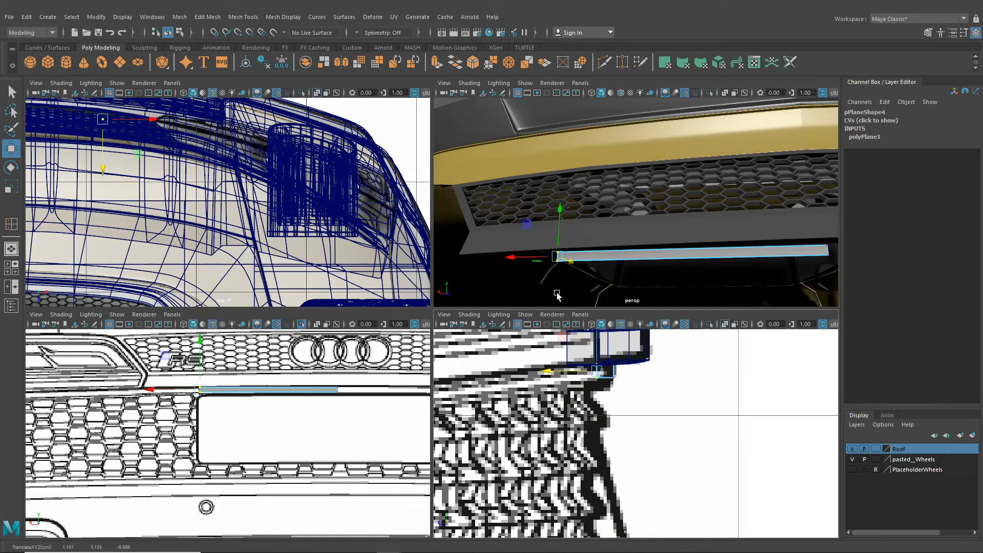
alt+drag(557, 293, 562, 244)
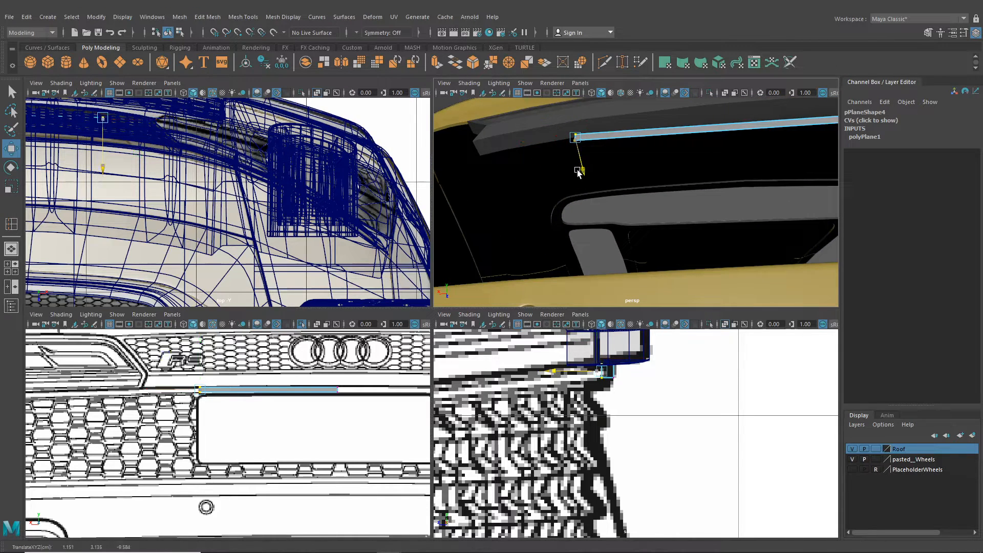
alt+drag(581, 173, 600, 195)
alt+drag(656, 174, 658, 188)
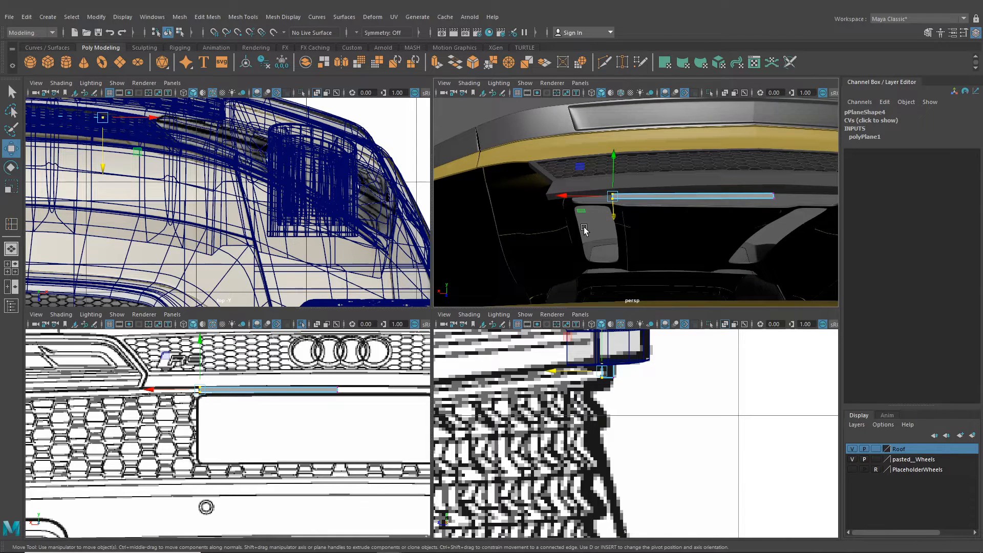
alt+drag(584, 226, 630, 205)
Extrude the strip's outer end edge by about 0.014 in local Y and 0.018 in local Z
right_drag(630, 205, 570, 210)
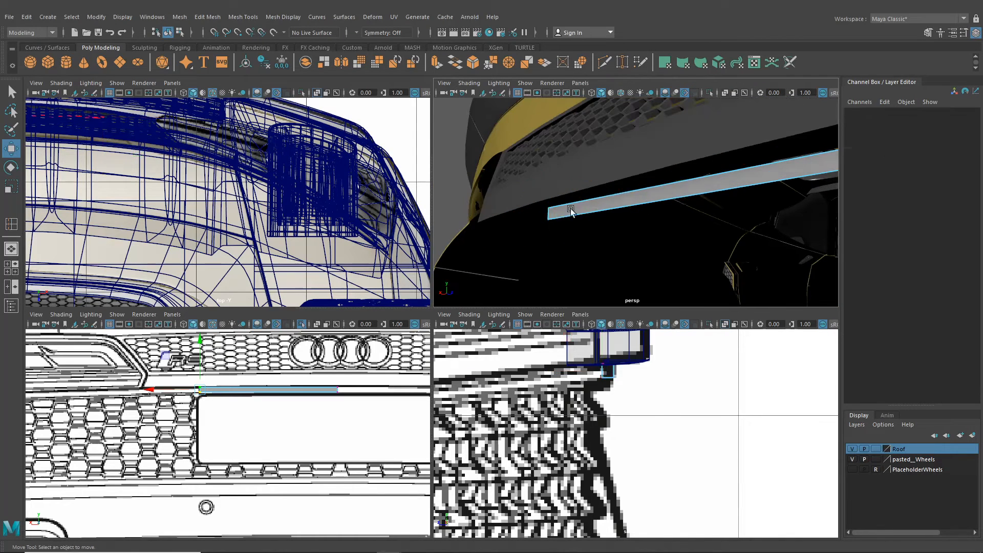
click(547, 214)
key(ctrl+e)
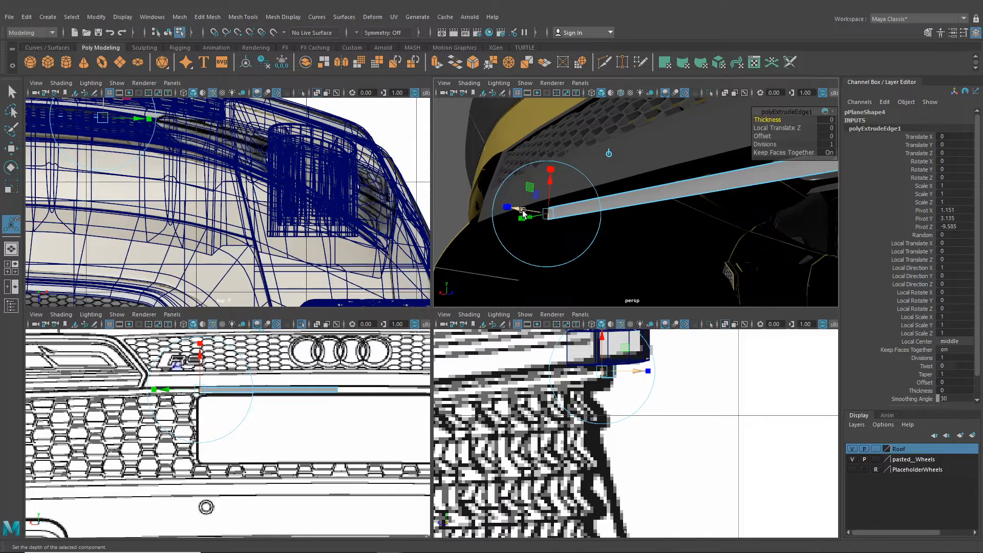
drag(523, 211, 515, 211)
alt+drag(515, 215, 527, 202)
drag(551, 170, 547, 171)
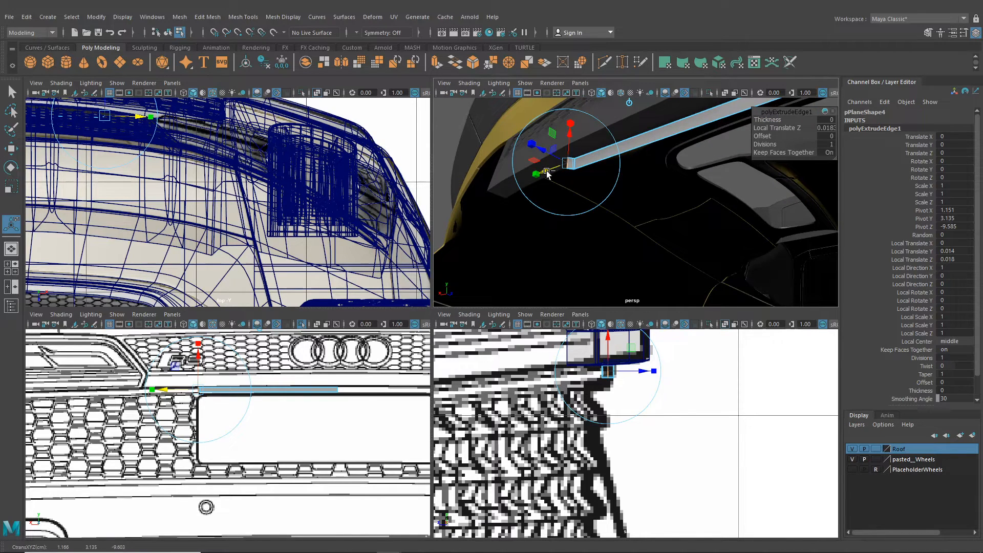
Extrude the end edge again about 0.441 along world X to the blueprint's light corner and lower it by about 0.009
key(ctrl+e)
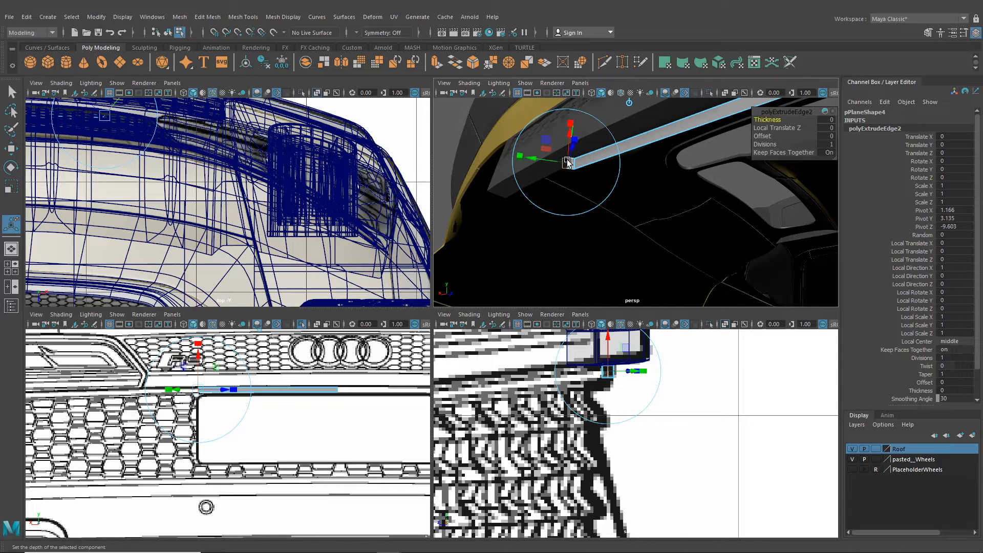
click(629, 103)
drag(175, 391, 119, 402)
alt+middle_drag(119, 402, 187, 413)
scroll(194, 404, up, 5)
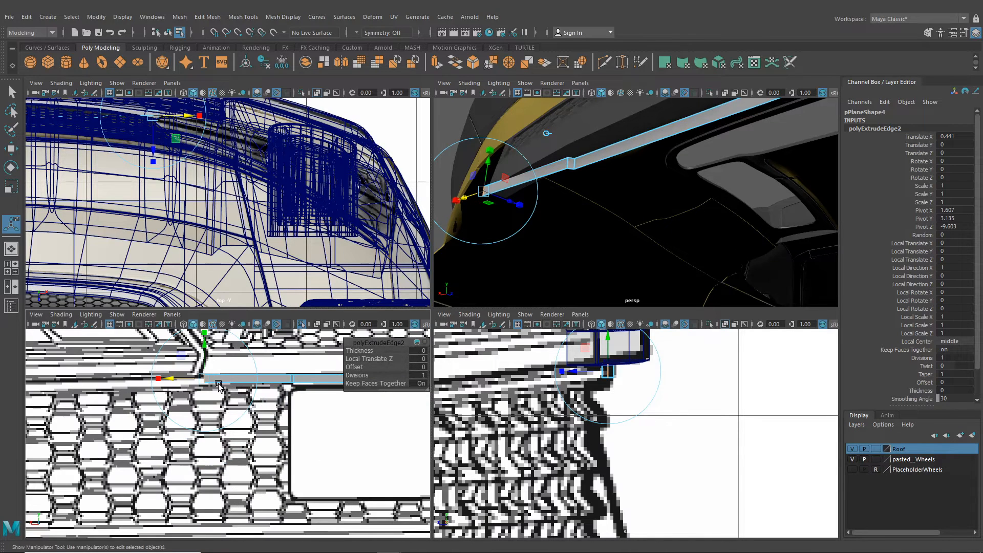
alt+middle_drag(211, 371, 225, 395)
drag(214, 362, 214, 363)
alt+middle_drag(621, 392, 614, 423)
drag(575, 406, 578, 404)
Shift the extruded end edge along Z to fit the strip beneath the tail frame's curved lower edge
alt+drag(550, 220, 508, 257)
alt+middle_drag(508, 258, 520, 247)
alt+right_drag(521, 246, 536, 252)
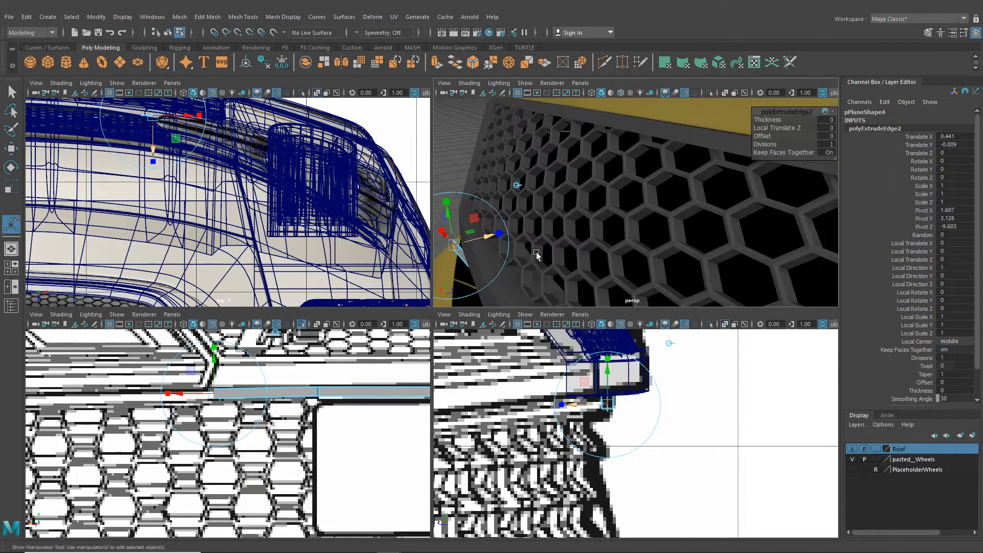
scroll(536, 247, down, 3)
alt+drag(537, 247, 527, 260)
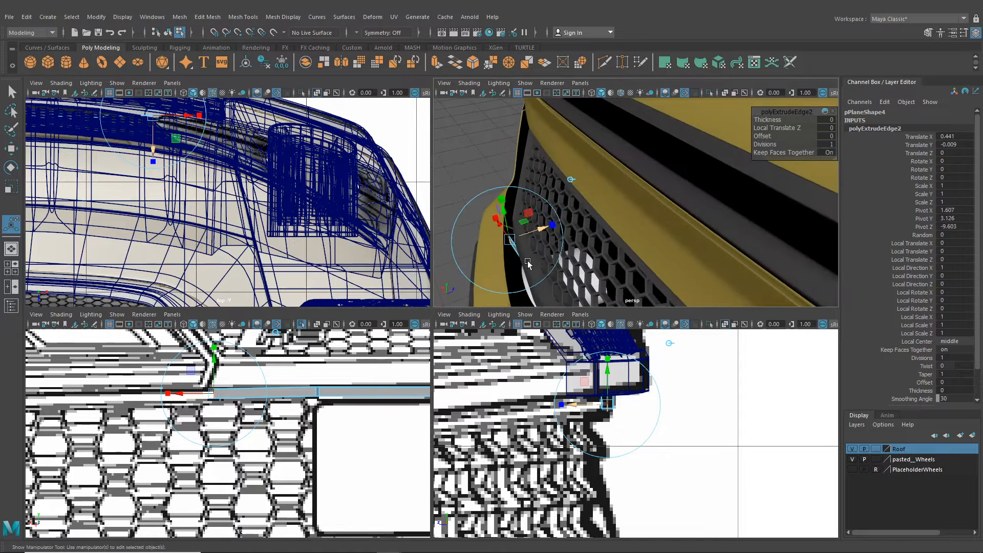
alt+right_drag(528, 260, 572, 262)
drag(491, 252, 495, 251)
alt+drag(495, 250, 645, 270)
scroll(539, 249, down, 5)
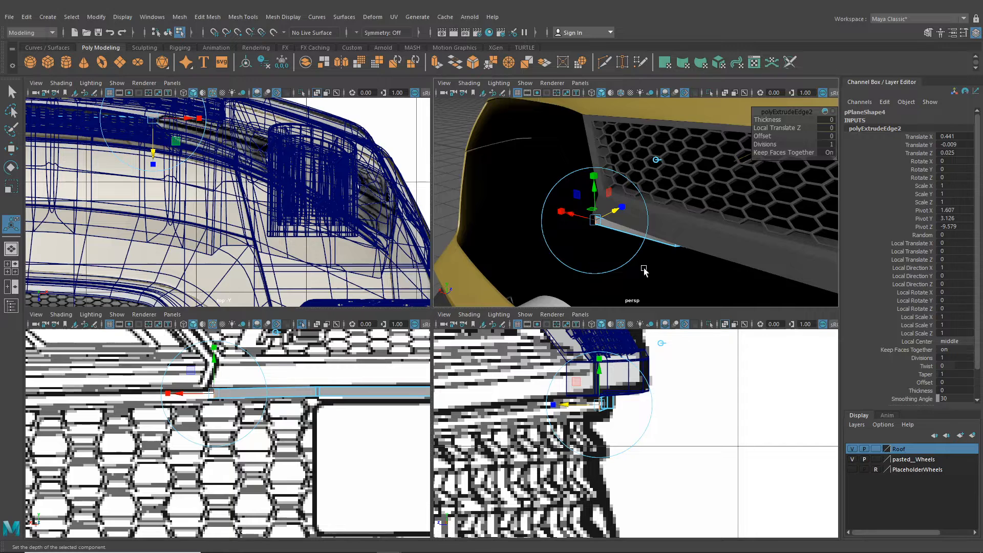
alt+middle_drag(644, 269, 628, 275)
alt+right_drag(628, 275, 656, 279)
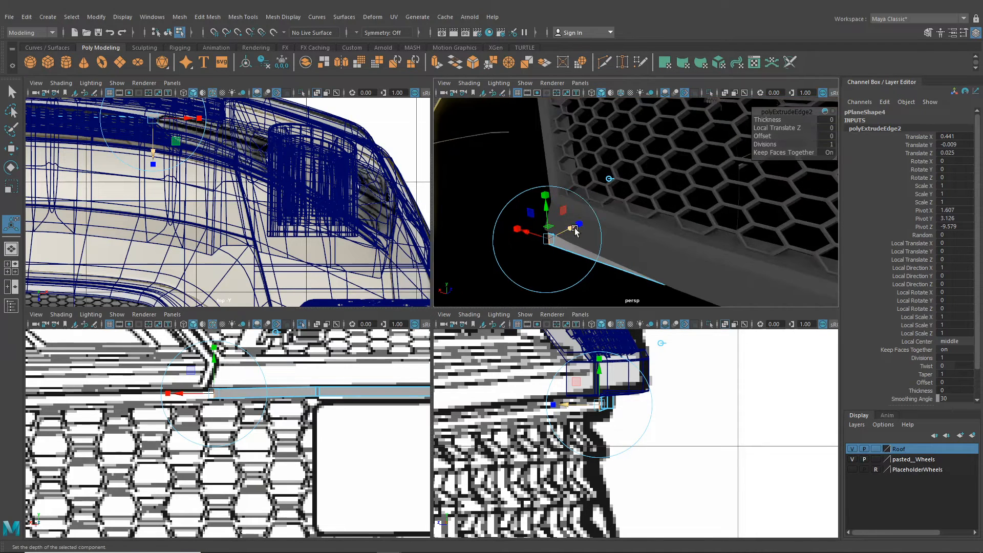
alt+drag(566, 243, 565, 210)
Extrude a short third segment from the strip's end edge and align it along X and Z with the tail frame's corner
key(ctrl+e)
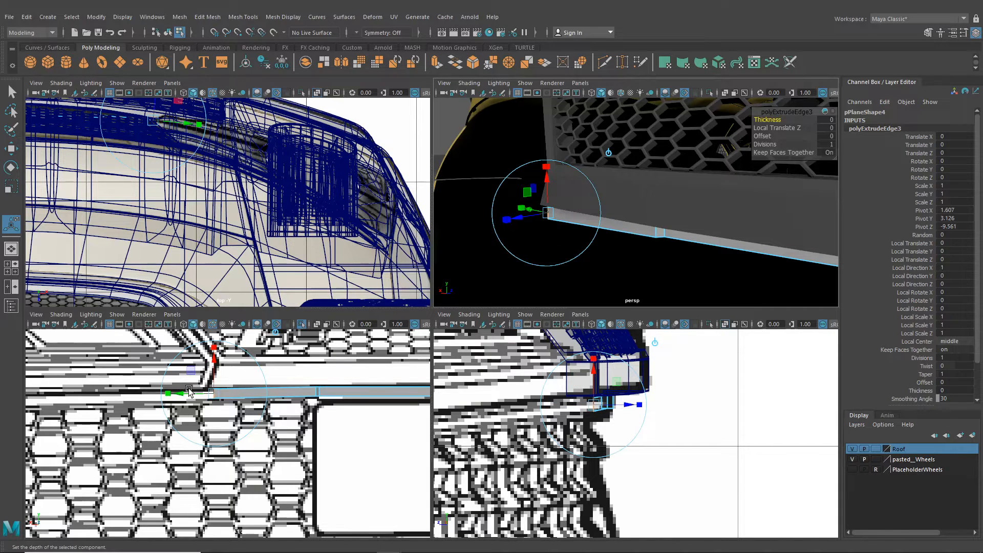
drag(186, 392, 176, 393)
alt+drag(488, 234, 478, 248)
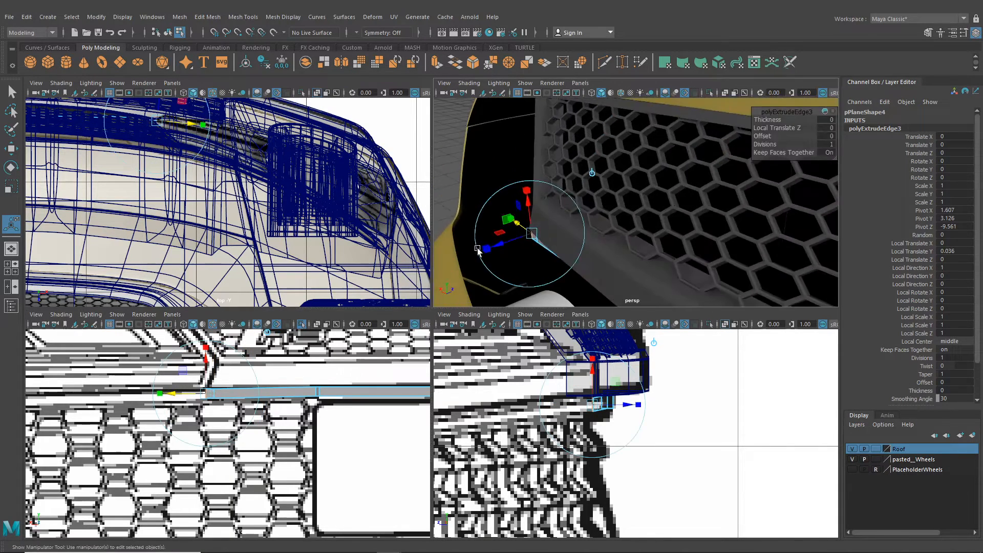
alt+right_drag(477, 248, 498, 246)
alt+middle_drag(498, 246, 536, 248)
drag(512, 254, 667, 244)
alt+middle_drag(667, 244, 686, 229)
drag(617, 234, 487, 244)
alt+drag(666, 202, 450, 226)
click(518, 196)
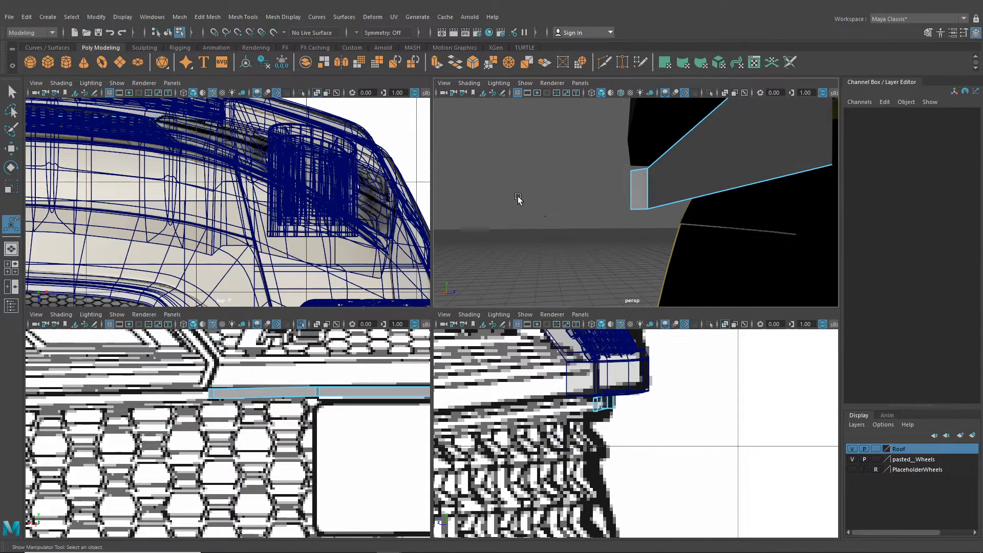
Select the upper corner vertex at the strip's outer end and raise it to the tail frame's lower corner
right_drag(674, 174, 624, 168)
drag(624, 162, 638, 174)
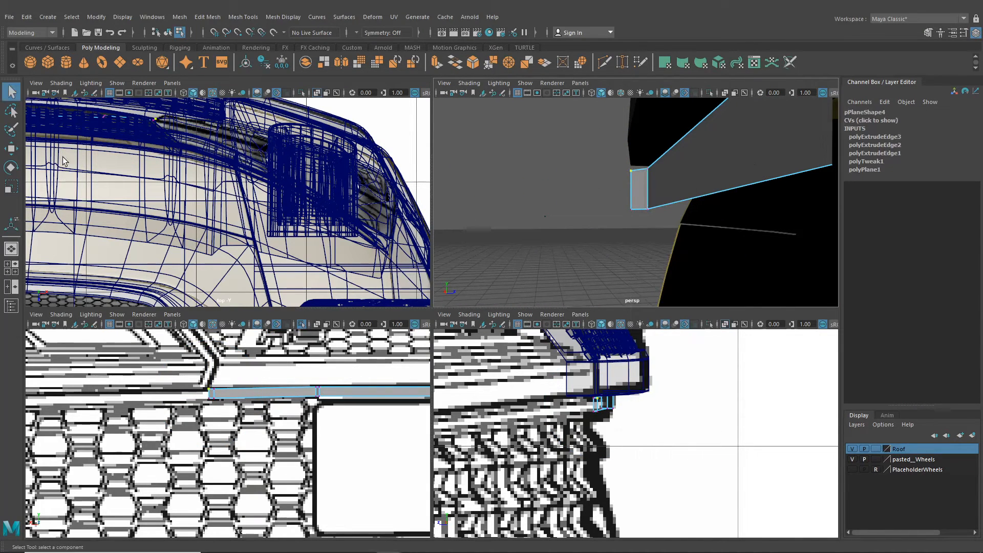
click(644, 137)
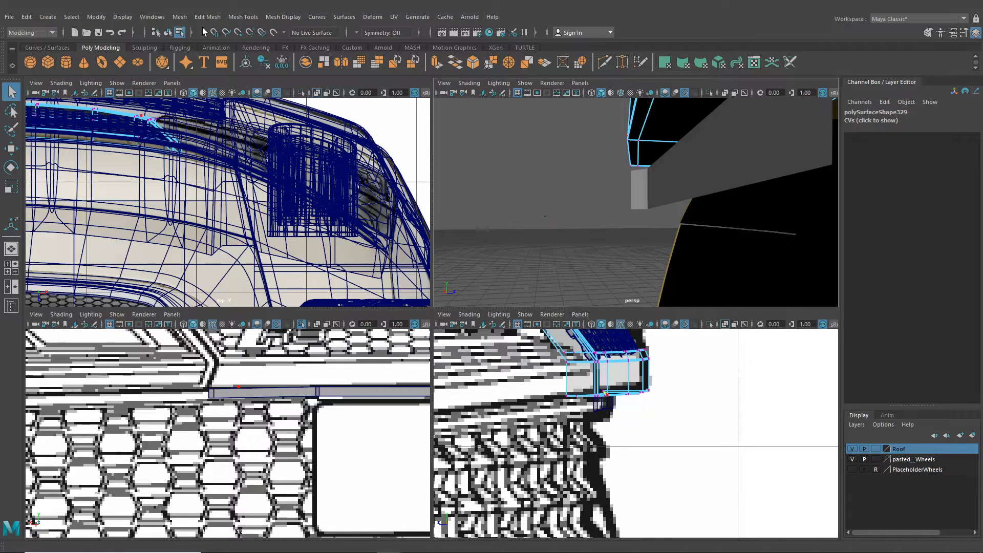
alt+drag(623, 190, 694, 211)
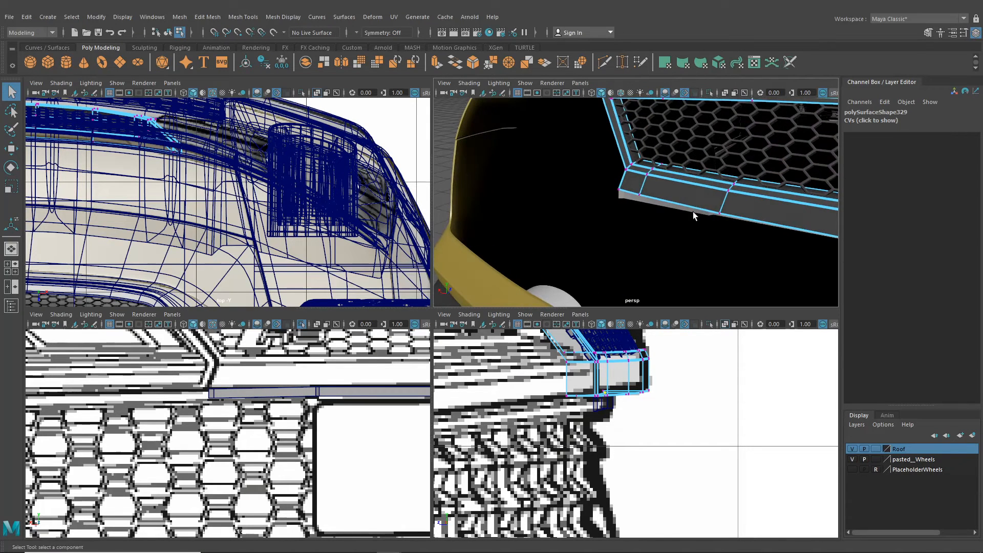
scroll(691, 212, up, 5)
click(511, 118)
right_drag(538, 146, 505, 132)
key(w)
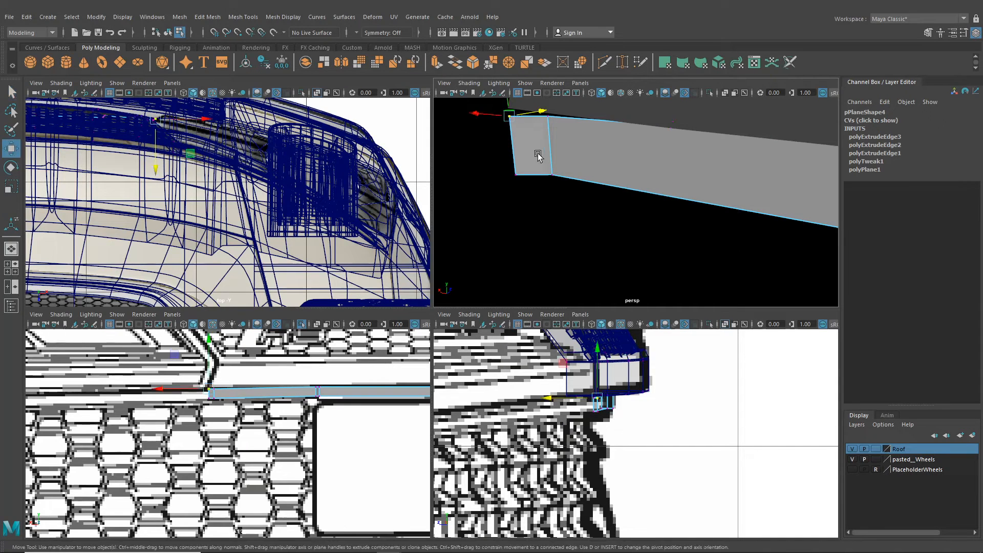
alt+drag(588, 215, 553, 204)
key(v)
alt+drag(561, 256, 599, 230)
drag(596, 196, 595, 195)
Adjust the heights of the end's lower vertex and the adjoining upper vertex to match the blueprint line and tail frame
mouse_move(280, 347)
alt+middle_down()
mouse_move(314, 341)
mouse_move(278, 351)
alt+middle_up()
scroll(277, 355, up, 2)
scroll(278, 350, up, 3)
drag(280, 348, 280, 351)
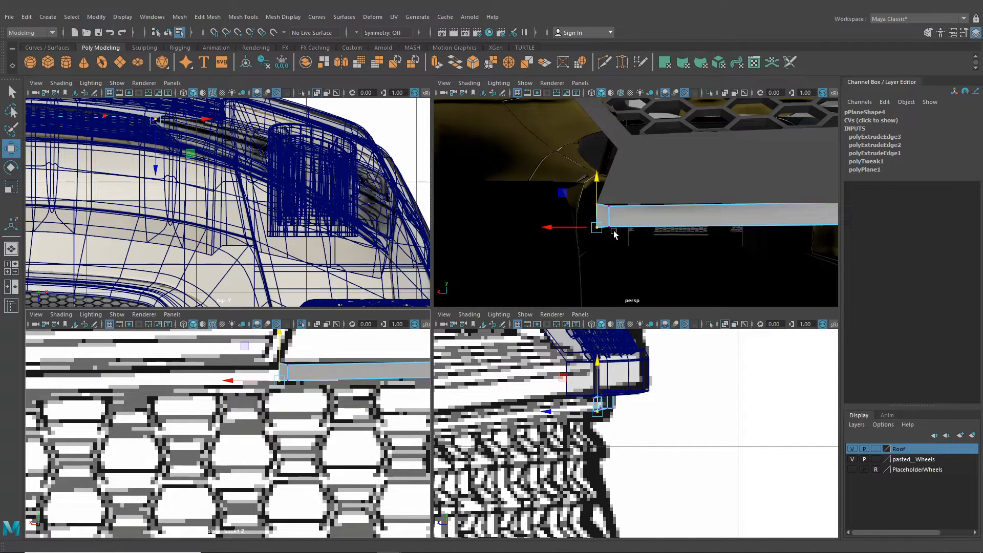
alt+drag(596, 225, 624, 190)
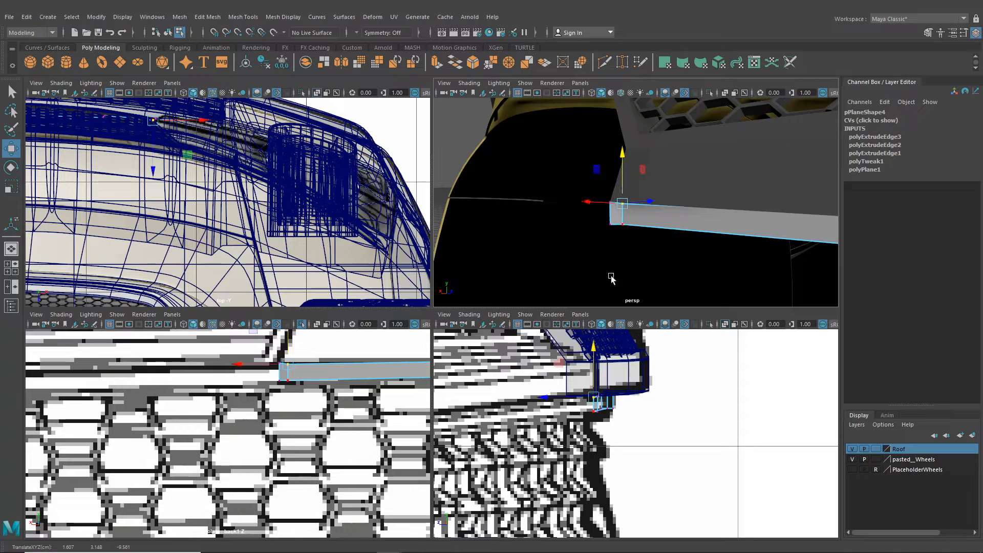
Extrude the strip's end edge along the grille's upper border, about 2.07 units outward in X and 0.104 down in Y
right_drag(634, 226, 592, 219)
click(611, 213)
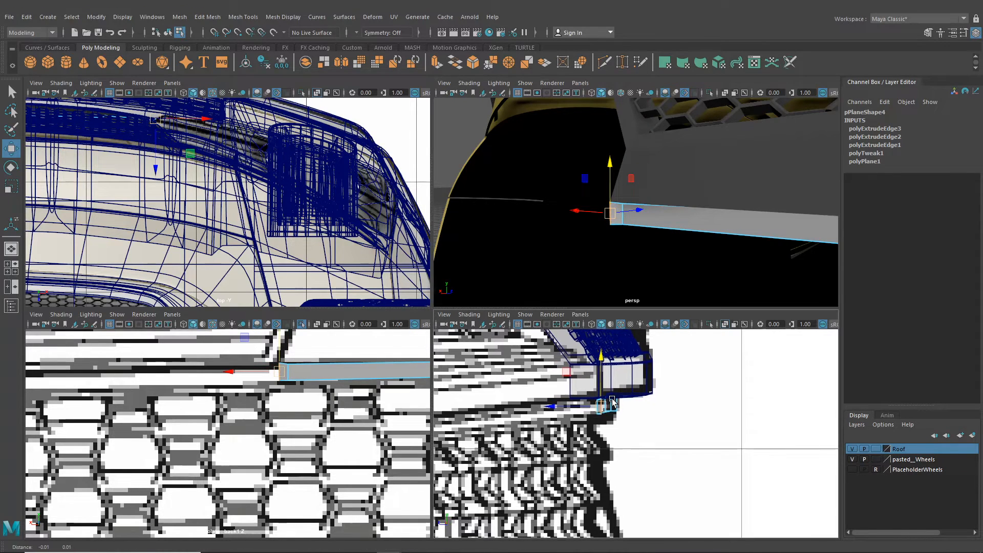
alt+middle_drag(560, 377, 563, 383)
key(ctrl+e)
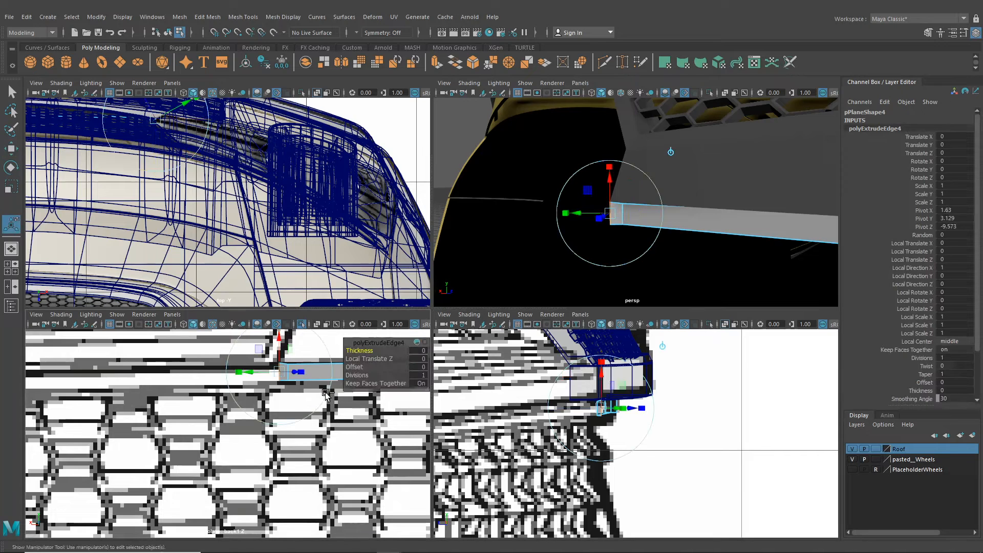
scroll(307, 387, down, 5)
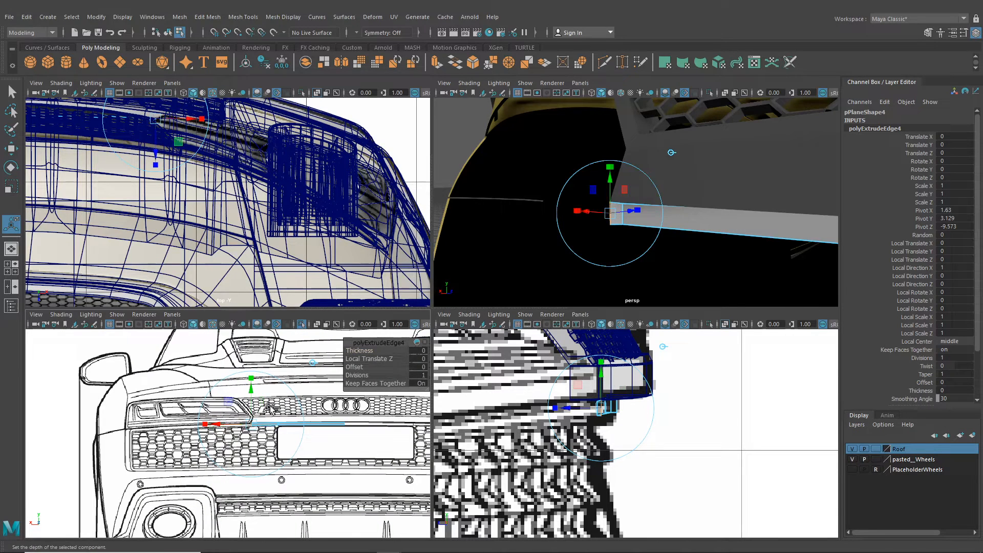
scroll(254, 430, up, 3)
scroll(253, 432, up, 1)
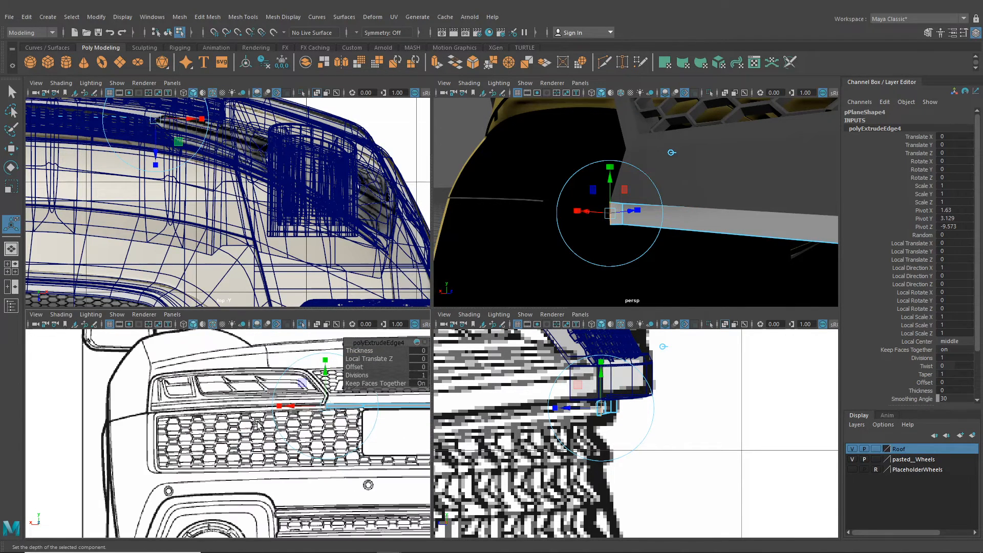
drag(295, 409, 220, 405)
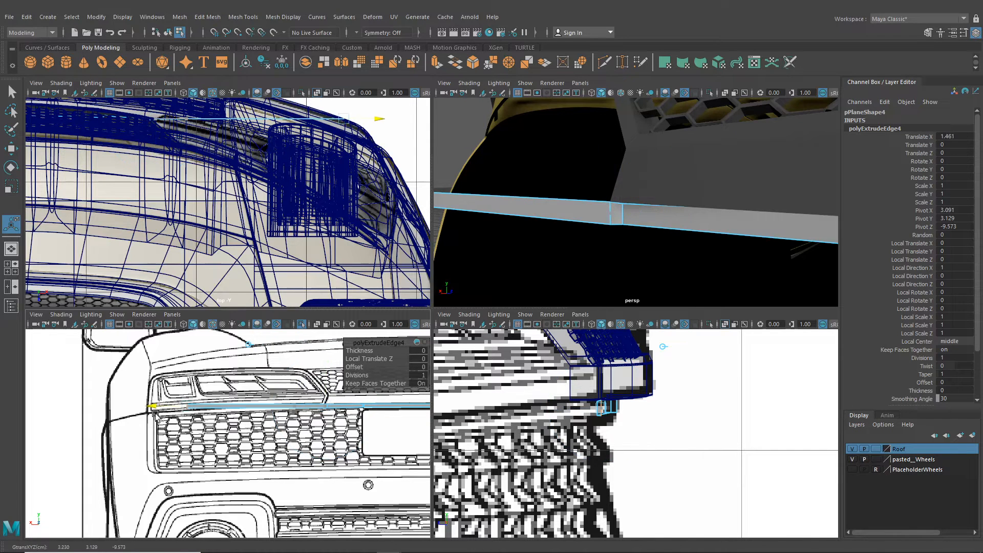
scroll(290, 360, up, 3)
drag(290, 360, 270, 356)
scroll(269, 356, up, 2)
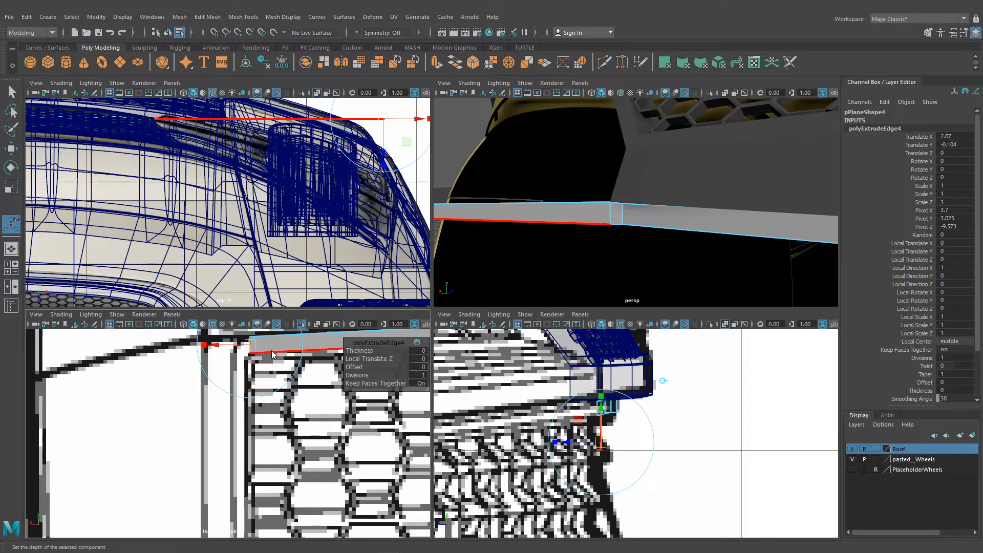
Reposition the new segment's end vertices to match the grille's upper outer corner on the rear blueprint
right_drag(269, 354, 226, 262)
click(248, 338)
key(w)
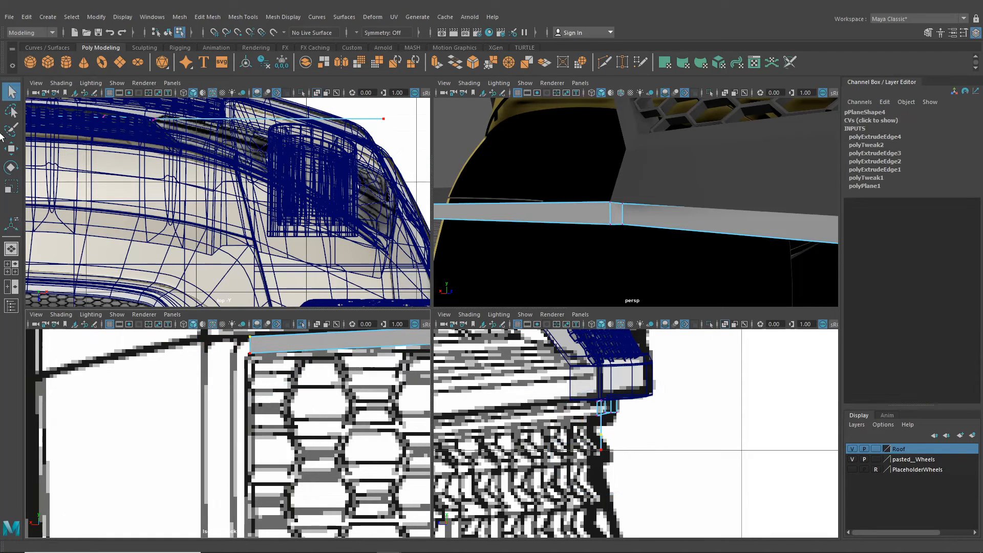
drag(248, 338, 254, 359)
alt+middle_drag(254, 359, 218, 384)
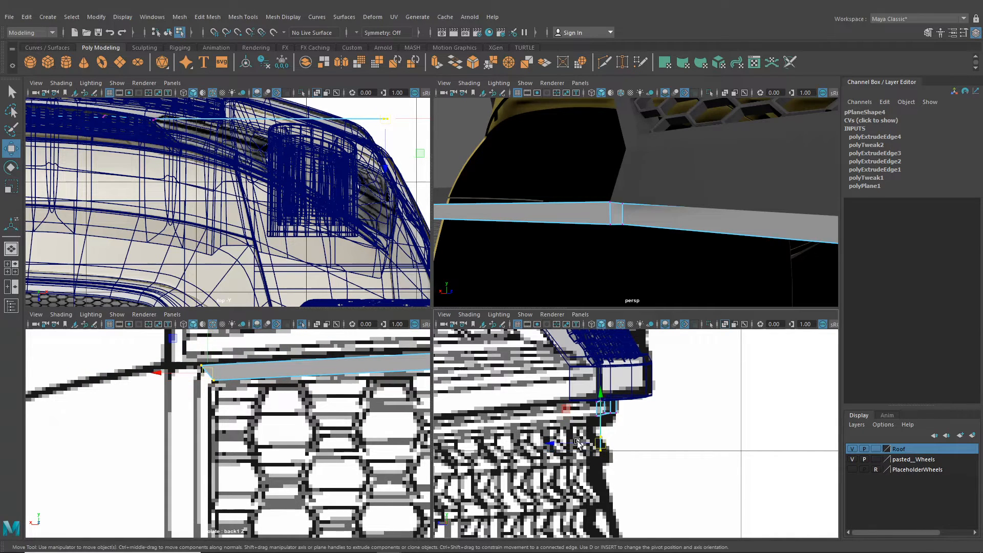
Shift both end vertices along Z to about -8.88 to follow the side blueprint's grille line, and raise them slightly
alt+middle_drag(571, 444, 632, 433)
drag(622, 436, 425, 431)
alt+middle_drag(441, 431, 516, 425)
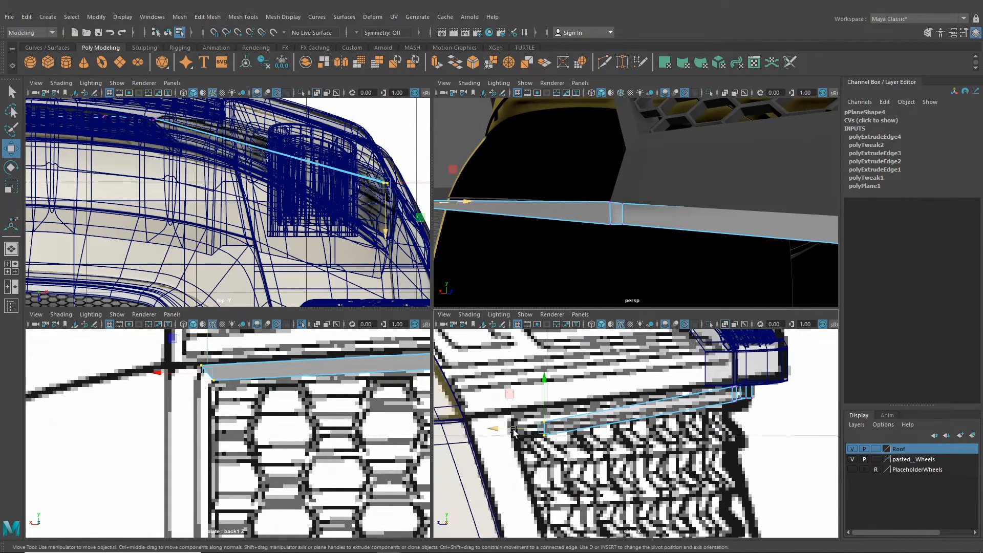
drag(509, 425, 472, 422)
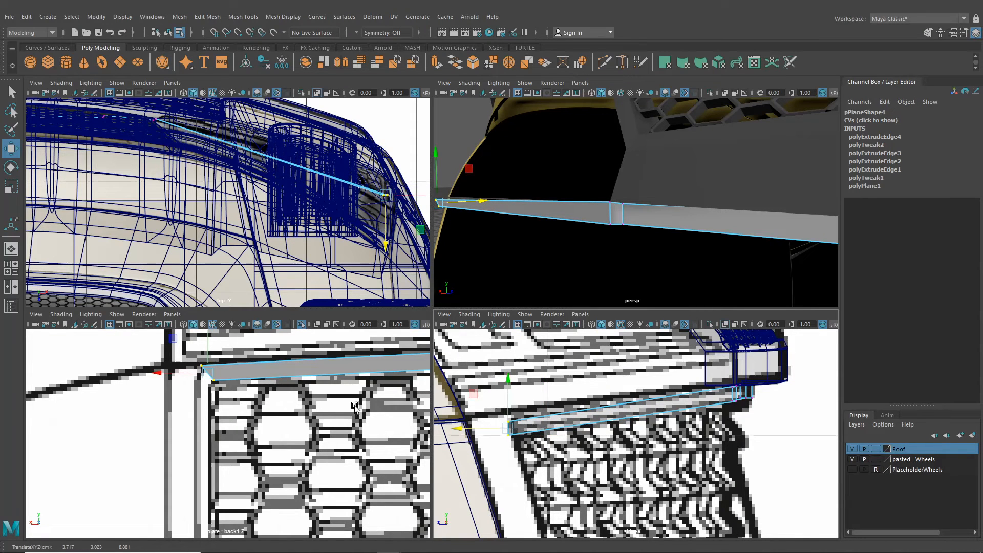
drag(504, 395, 504, 391)
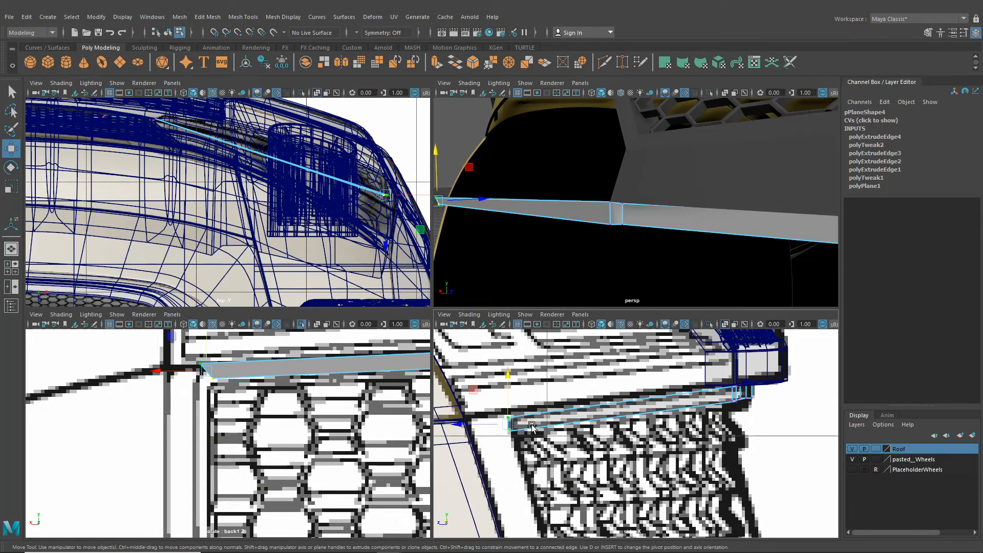
Select the end's lower vertex and nudge it along Z to line up with the grille's outer edge in the side blueprint
right_drag(526, 263, 467, 277)
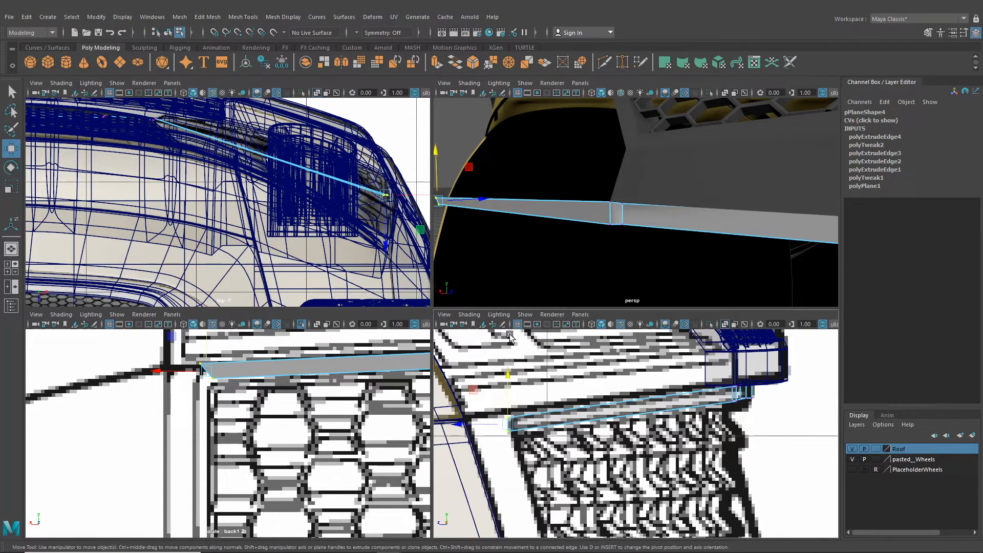
click(509, 434)
alt+middle_drag(510, 433, 549, 415)
scroll(550, 416, up, 2)
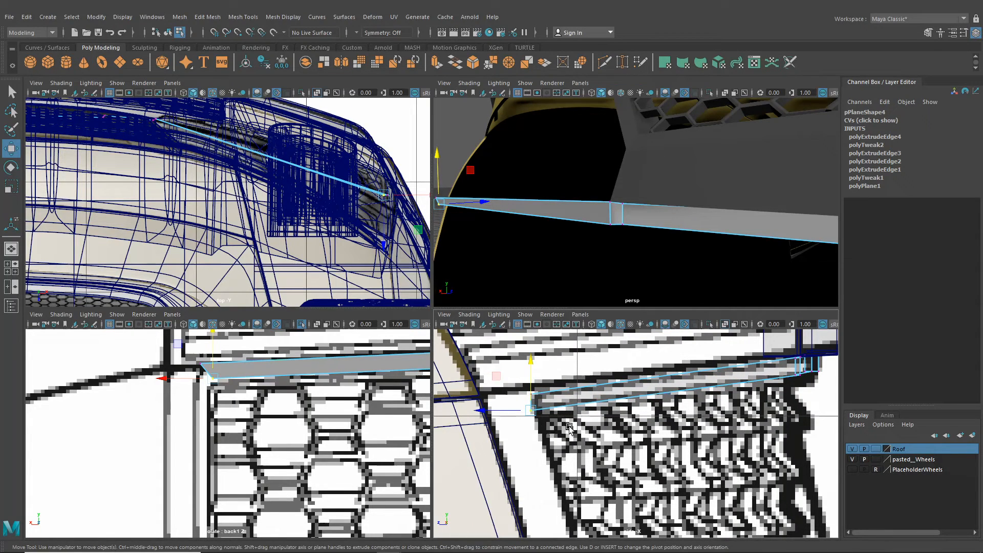
drag(513, 410, 509, 413)
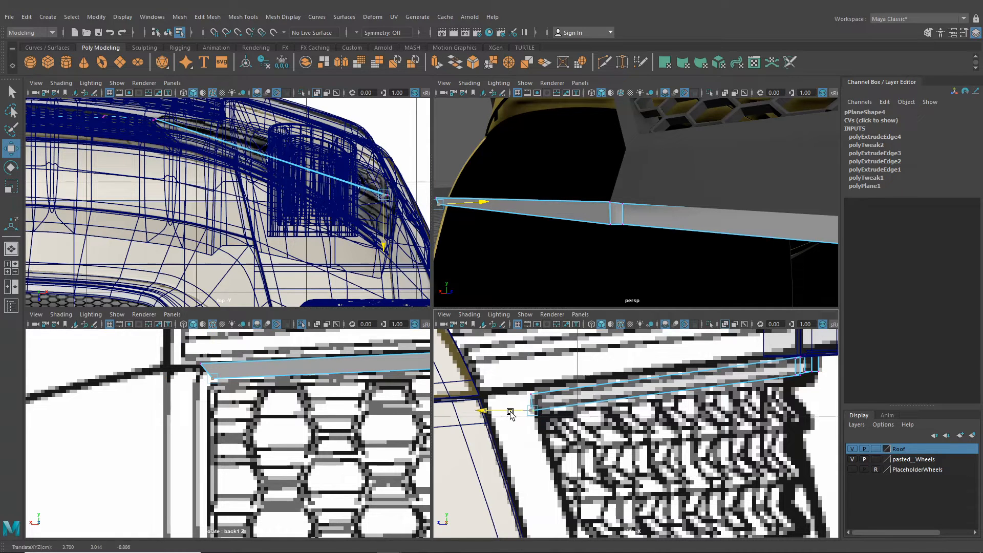
Extrude the strip's outer end edge down the grille's side, about -0.678 in Y and -0.18 in Z
alt+drag(524, 294, 570, 238)
right_drag(568, 206, 568, 172)
alt+drag(568, 174, 547, 212)
click(547, 215)
key(ctrl+e)
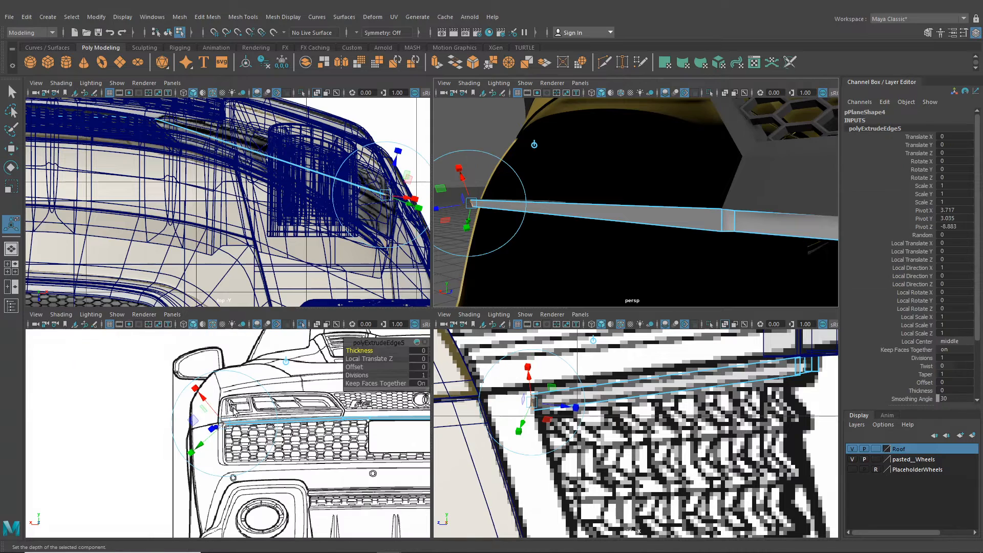
drag(233, 392, 279, 405)
scroll(254, 423, up, 5)
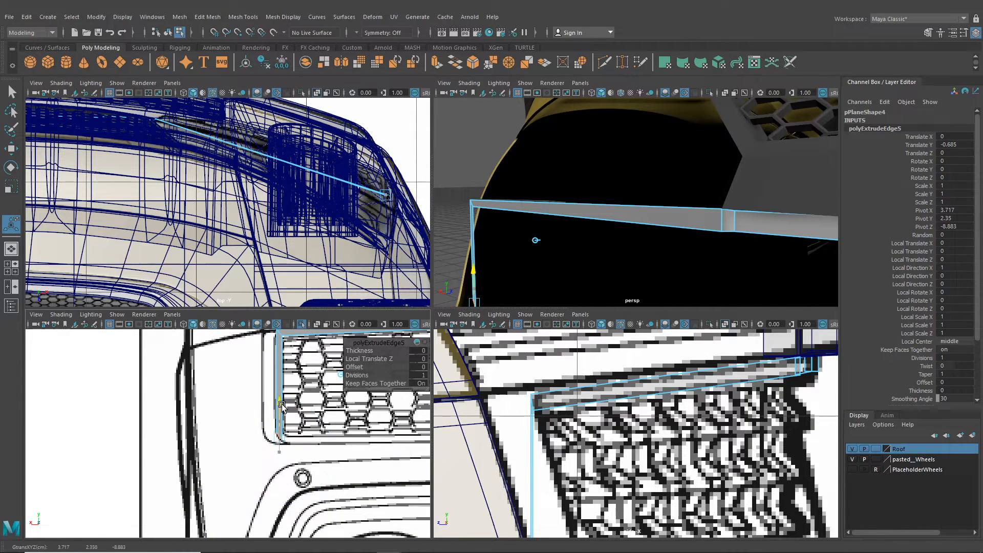
scroll(559, 451, up, 3)
scroll(560, 452, down, 3)
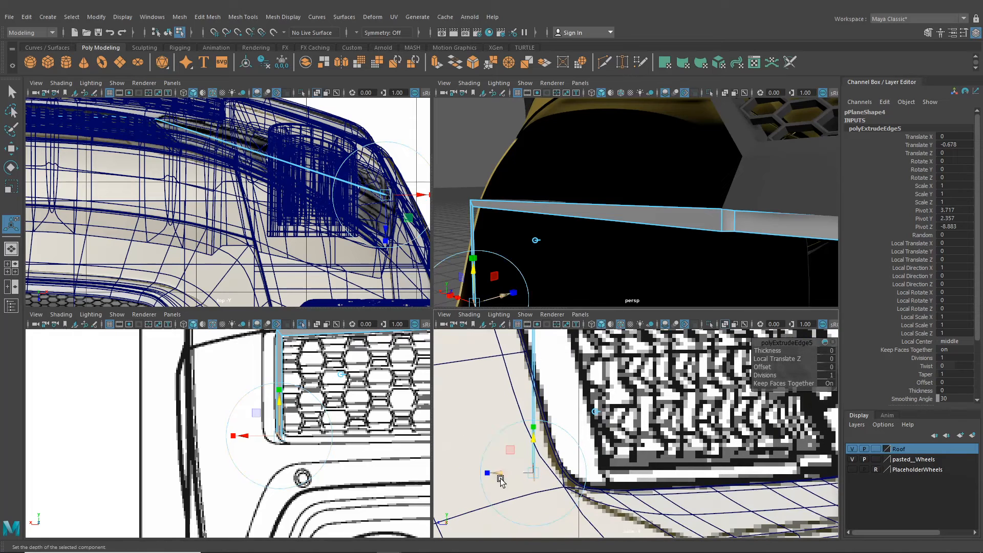
drag(506, 472, 572, 472)
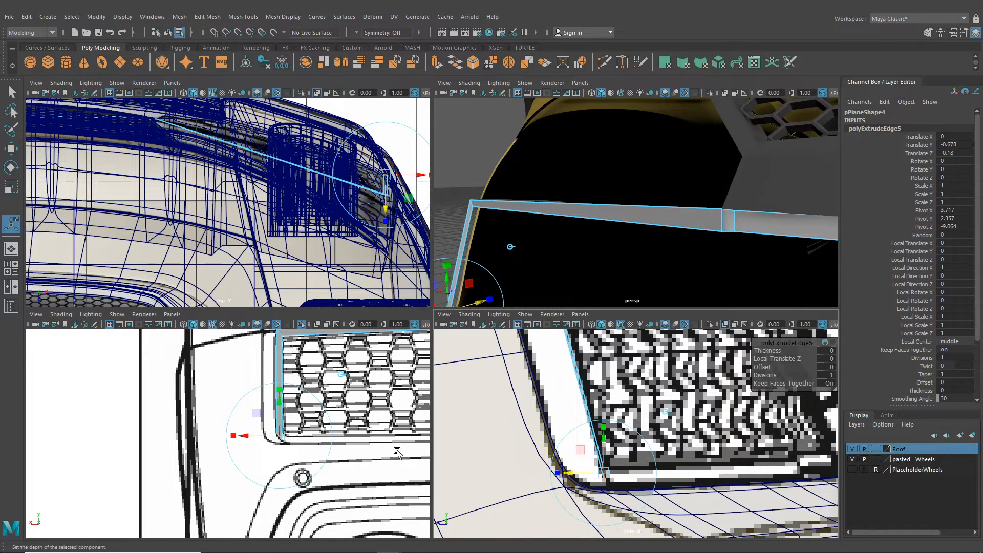
Move the inner and outer vertices of the vertical segment's lower end to fit the grille's bottom corner in the blueprints
right_drag(279, 261, 281, 357)
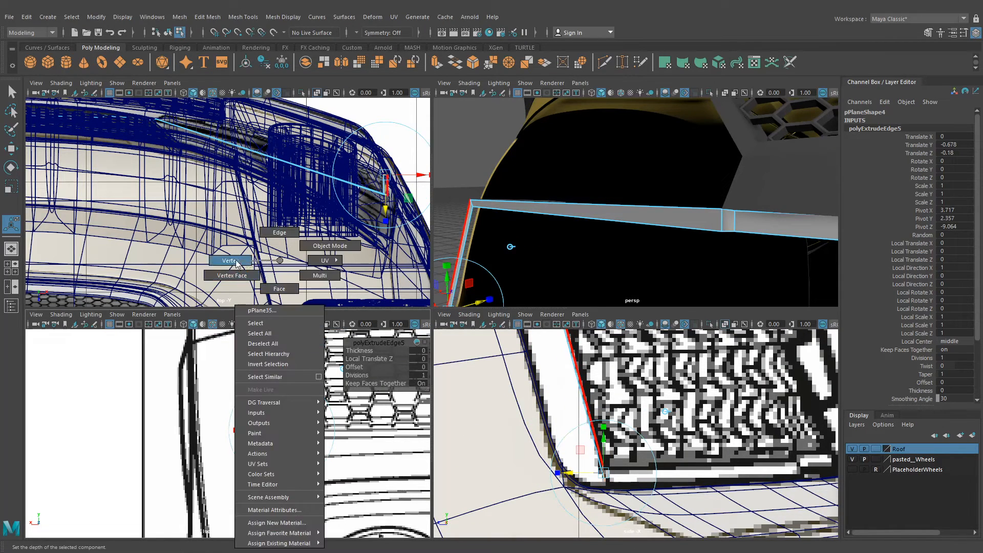
click(281, 357)
click(12, 148)
scroll(325, 433, up, 2)
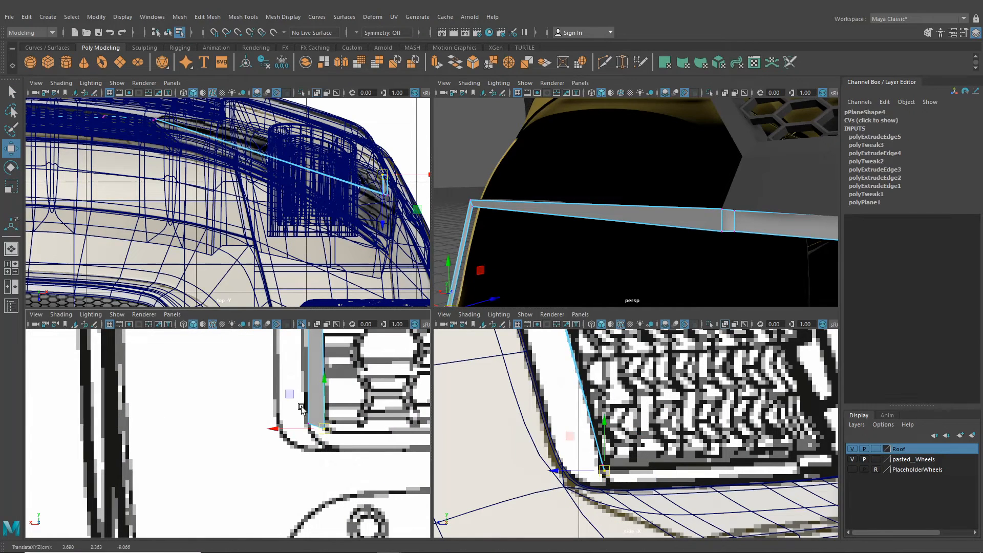
middle_drag(302, 408, 315, 454)
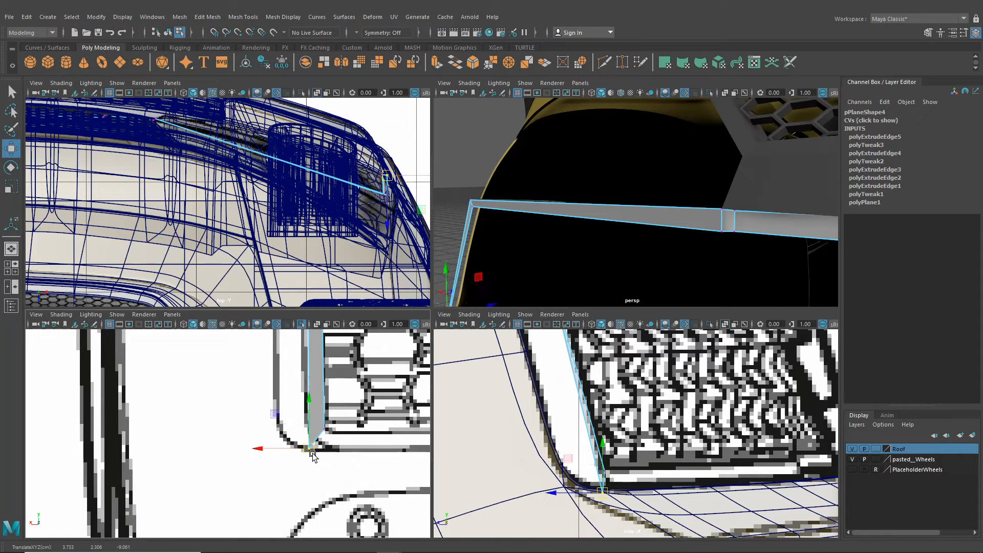
alt+middle_drag(593, 419, 596, 440)
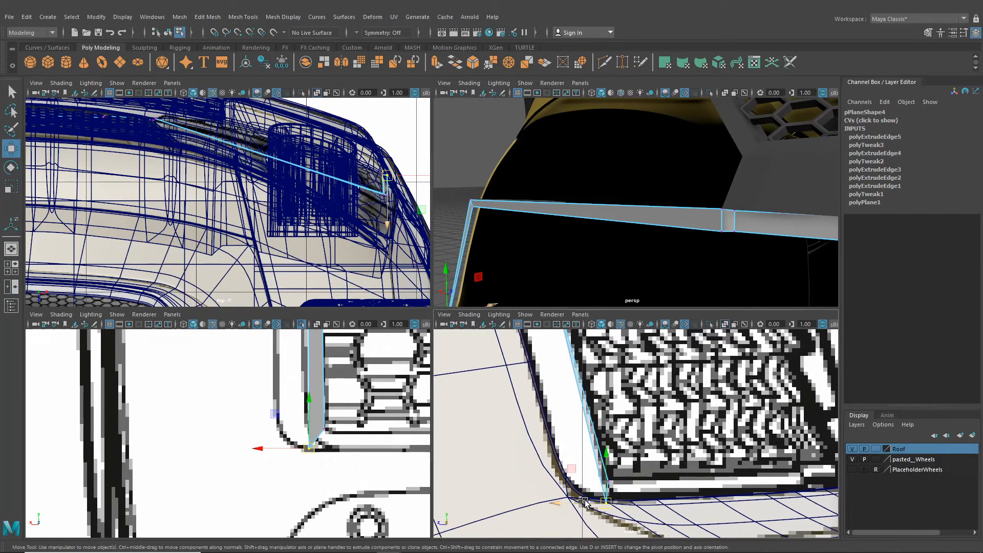
middle_drag(585, 502, 590, 501)
Adjust the upper corner's inner vertex along Z to about -8.90 to align the vertical segment with the grille edge
alt+right_drag(591, 501, 585, 404)
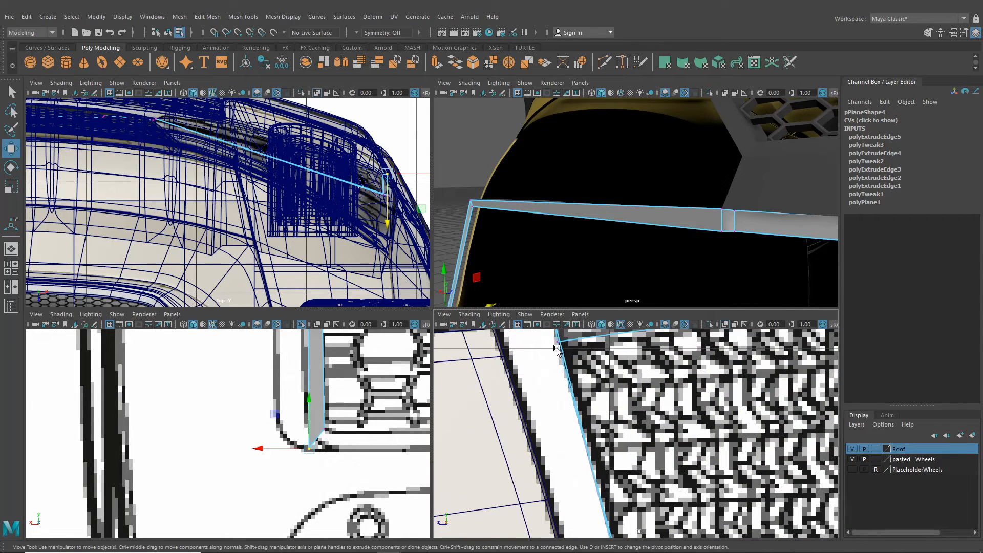
alt+right_drag(557, 350, 584, 379)
alt+drag(584, 379, 615, 410)
alt+right_drag(615, 409, 701, 486)
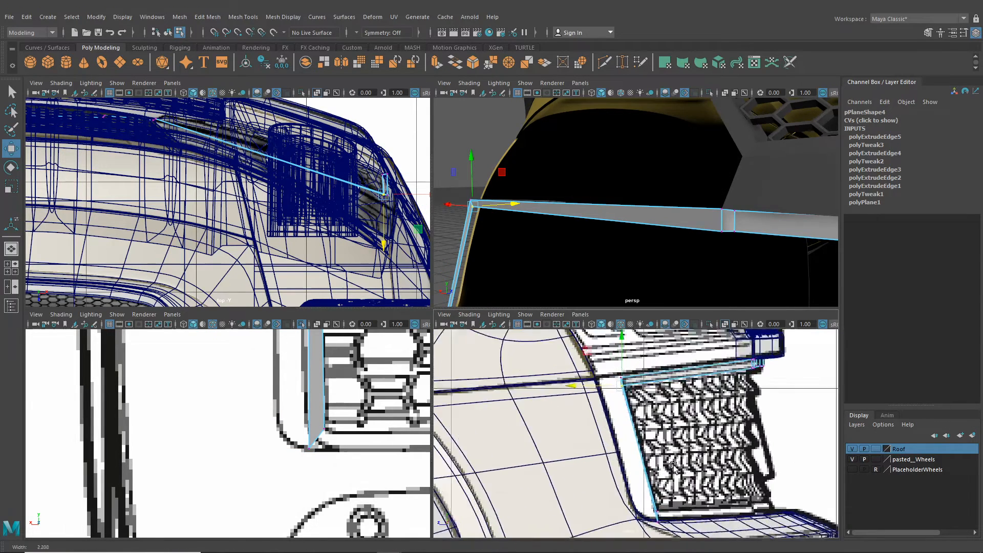
alt+middle_drag(578, 366, 577, 414)
drag(570, 419, 575, 419)
scroll(583, 422, up, 4)
alt+middle_drag(583, 421, 563, 397)
drag(547, 384, 536, 381)
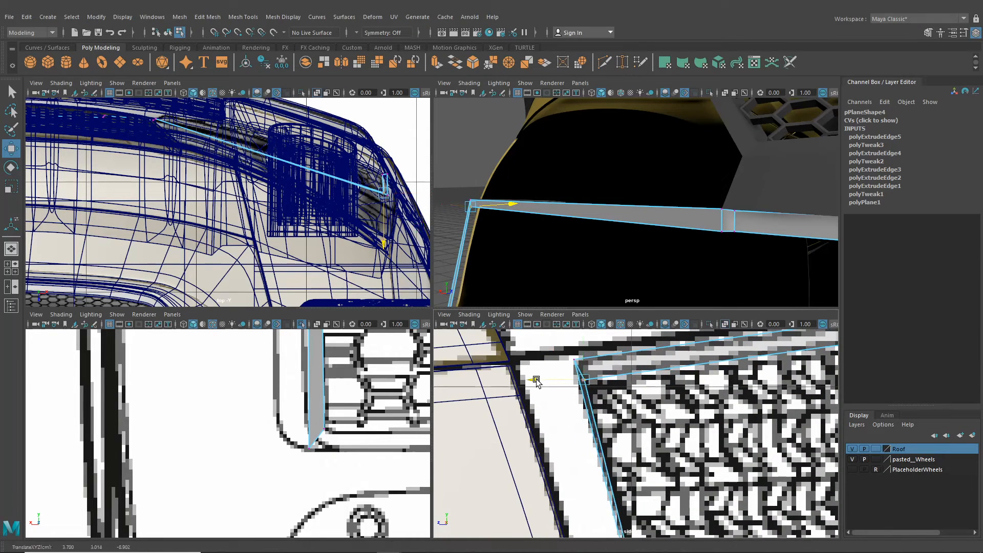
Select the lower corner's inner vertex and align it along Z with the grille edge at about -9.07
alt+middle_drag(584, 434, 546, 281)
alt+middle_drag(631, 533, 613, 460)
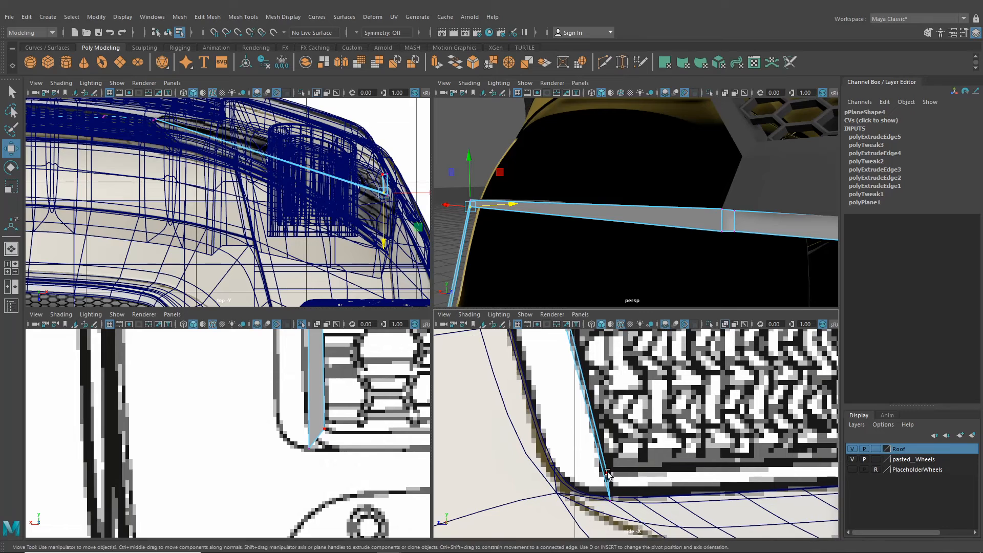
click(606, 471)
drag(578, 473, 594, 453)
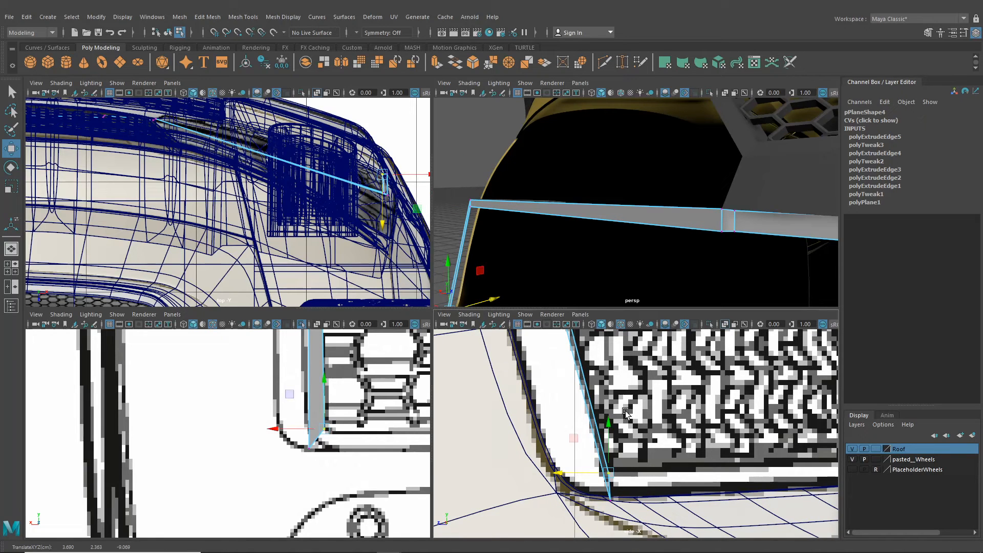
Extrude the vertical segment's lower end edge inward along the grille's bottom border, about -2.325 in X
alt+drag(524, 262, 544, 215)
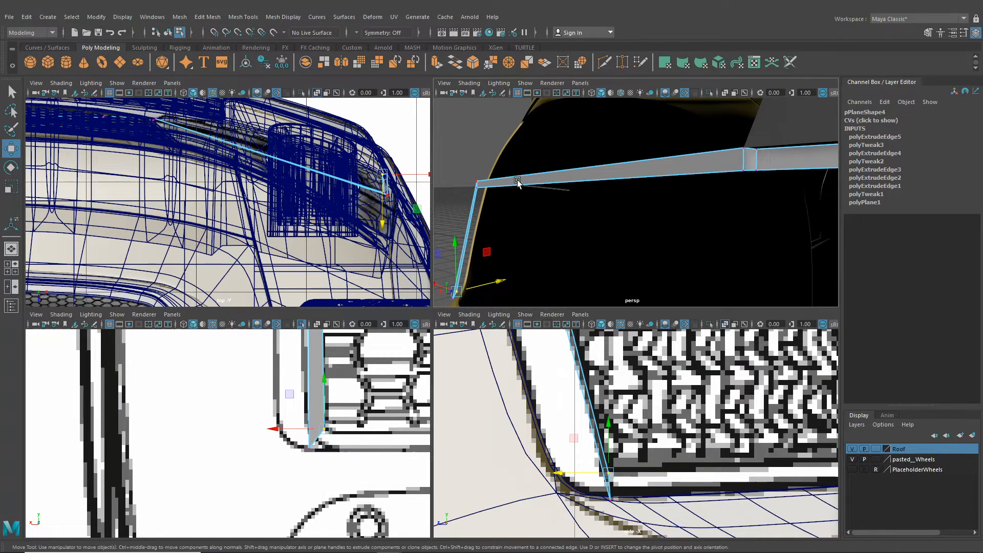
right_drag(518, 180, 516, 153)
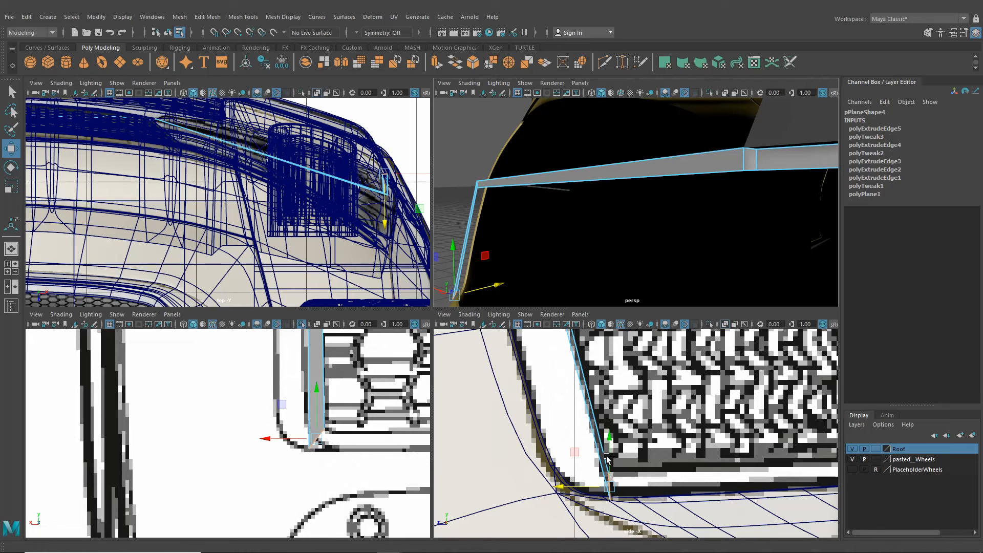
key(ctrl+e)
scroll(658, 431, down, 5)
click(694, 378)
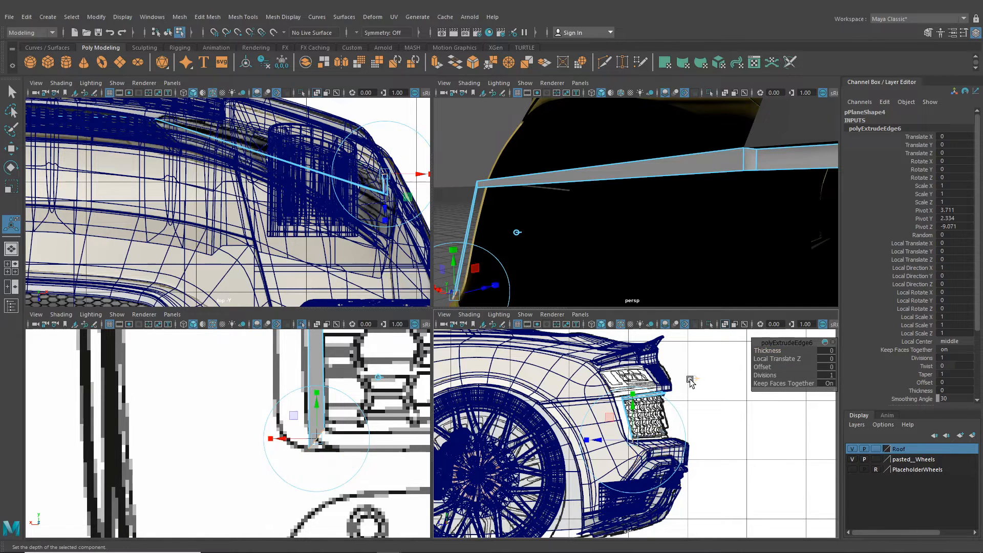
alt+drag(523, 278, 575, 285)
scroll(575, 285, down, 4)
alt+middle_drag(575, 286, 656, 255)
scroll(540, 285, down, 2)
drag(463, 239, 697, 279)
alt+middle_drag(626, 241, 577, 237)
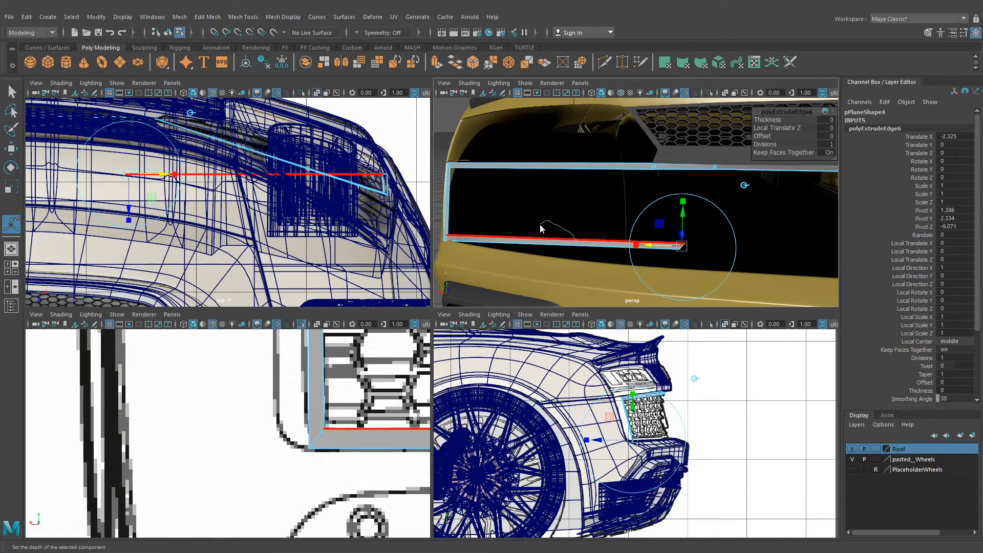
Move the bottom strip's end vertices outward along X to about 2.17, shortening the strip beneath the grille
right_drag(540, 225, 529, 237)
alt+middle_drag(683, 254, 653, 264)
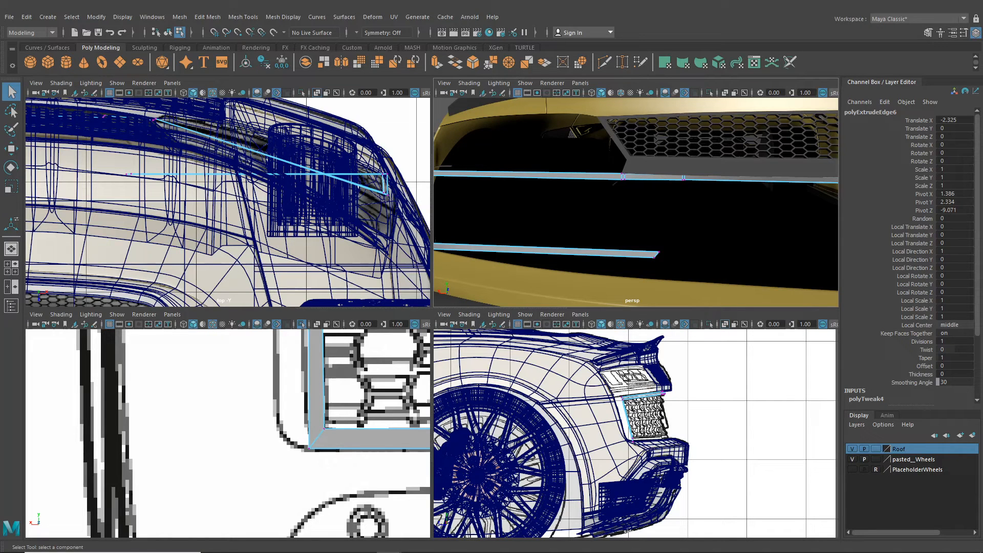
alt+middle_drag(694, 413, 659, 408)
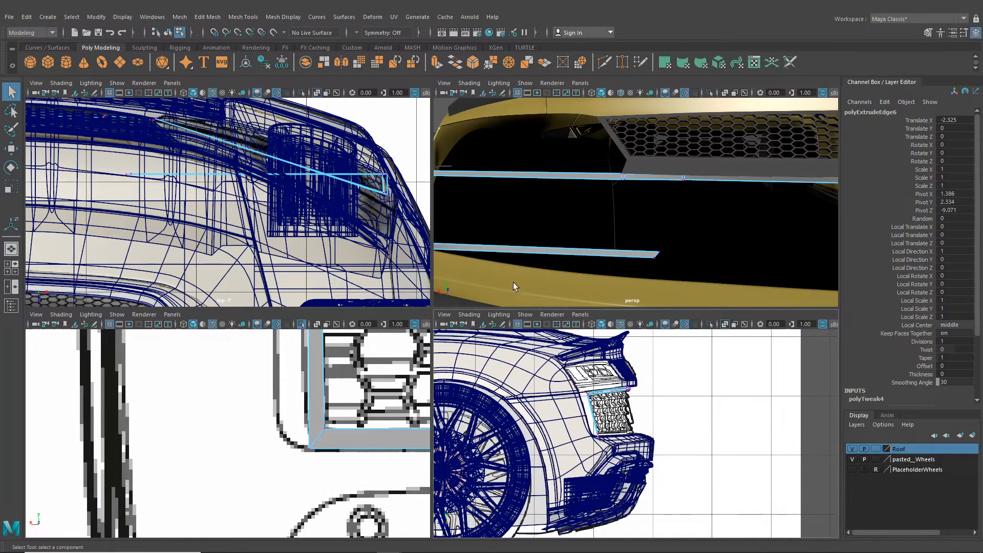
alt+middle_drag(348, 395, 282, 388)
alt+right_drag(282, 388, 307, 446)
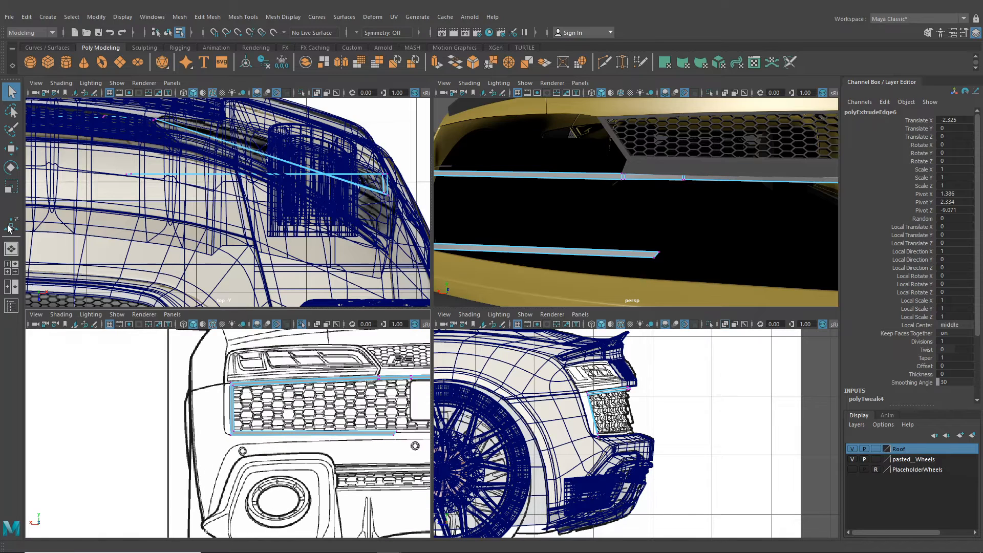
click(13, 153)
scroll(327, 416, up, 2)
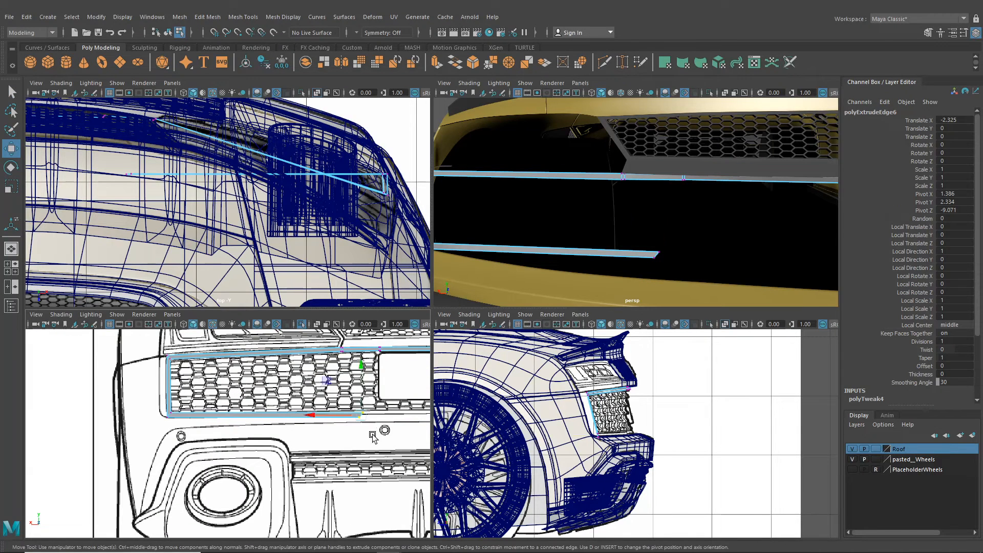
middle_drag(372, 436, 243, 432)
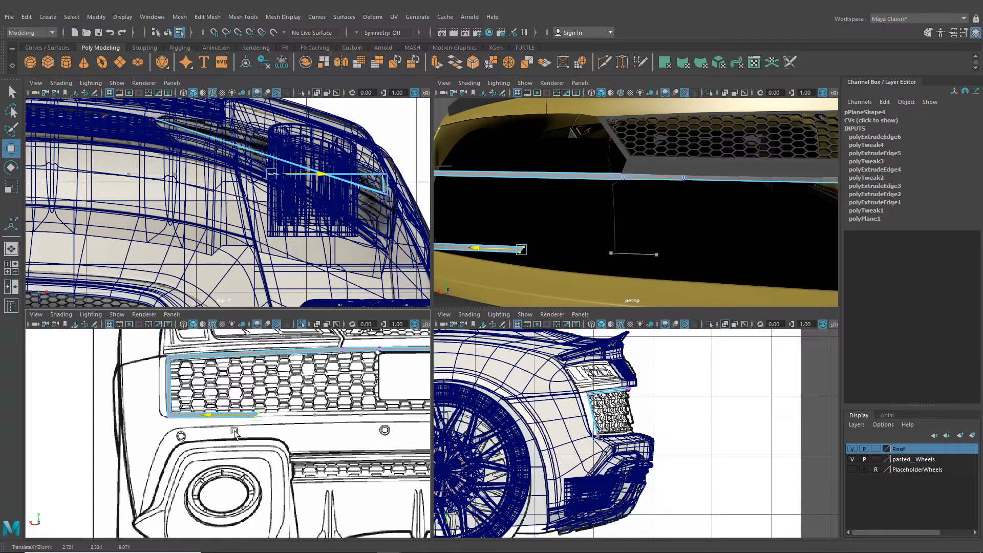
middle_drag(234, 432, 320, 408)
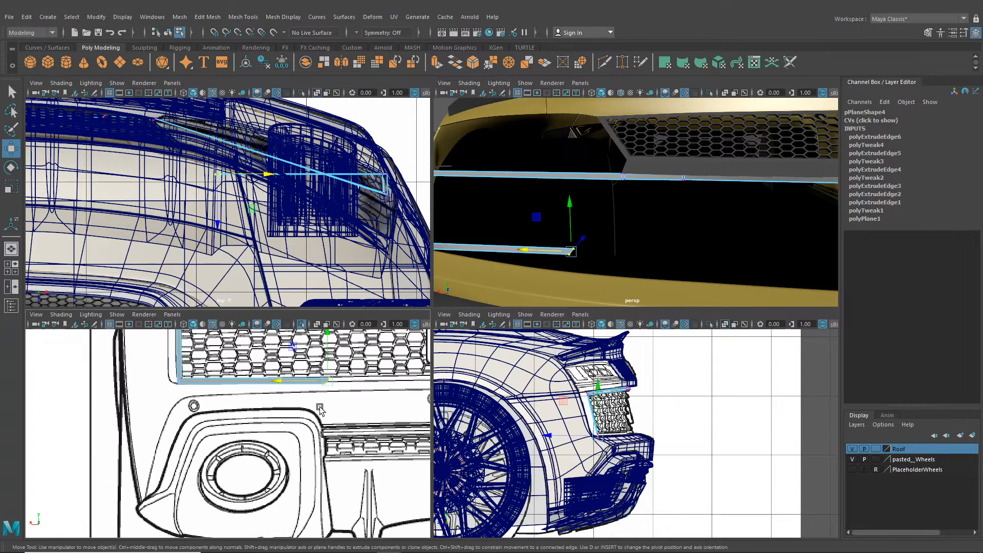
Adjust the lower vertex of the bottom strip's end vertically to fit the grille's bottom border in the blueprint
scroll(319, 408, up, 3)
right_drag(283, 260, 232, 269)
middle_drag(350, 430, 310, 415)
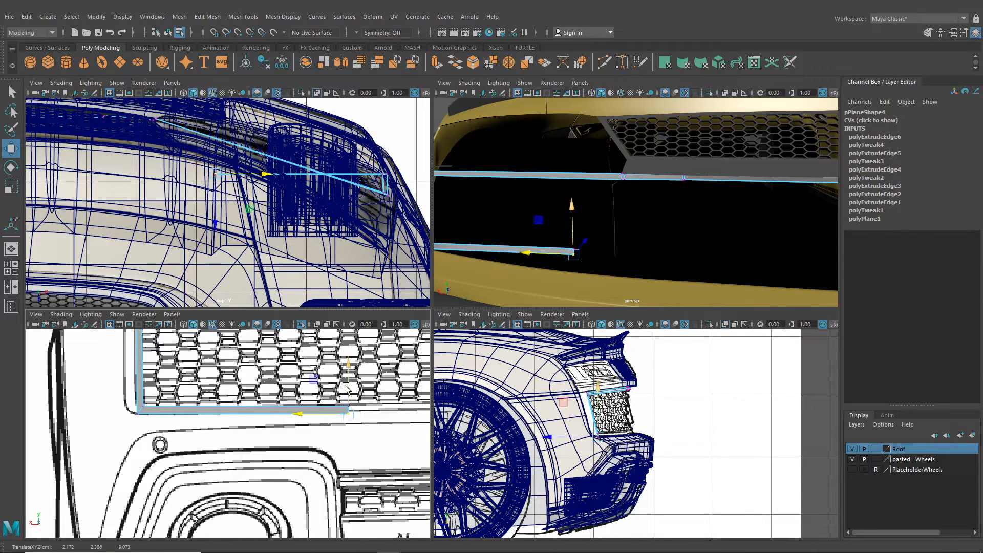
middle_drag(349, 383, 349, 381)
Select both end vertices of the bottom strip and move them rearward along Z to follow the bumper's curve
alt+middle_drag(646, 418, 648, 403)
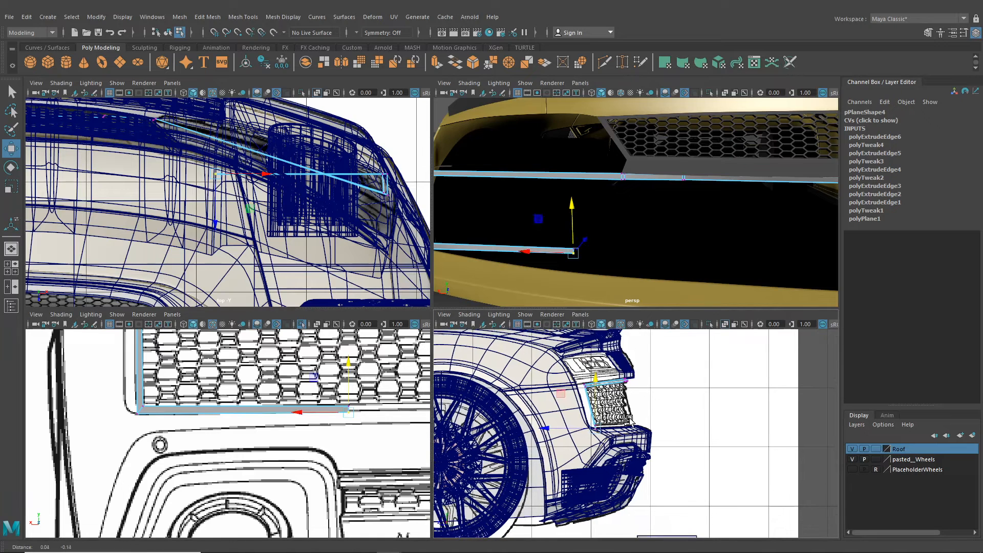
alt+right_drag(648, 402, 671, 405)
drag(320, 388, 355, 426)
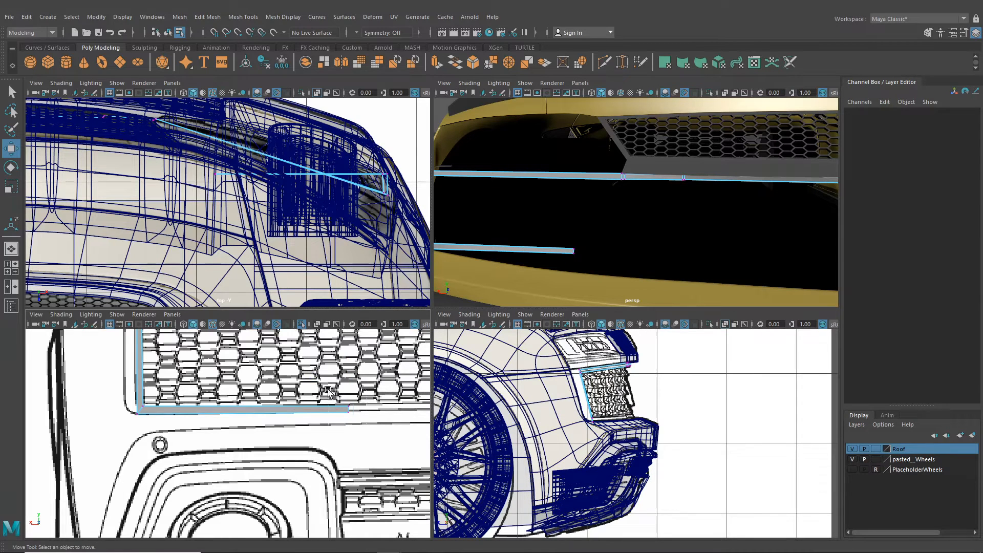
drag(329, 391, 327, 389)
alt+middle_drag(533, 418, 541, 412)
alt+right_drag(540, 412, 567, 412)
drag(539, 410, 567, 411)
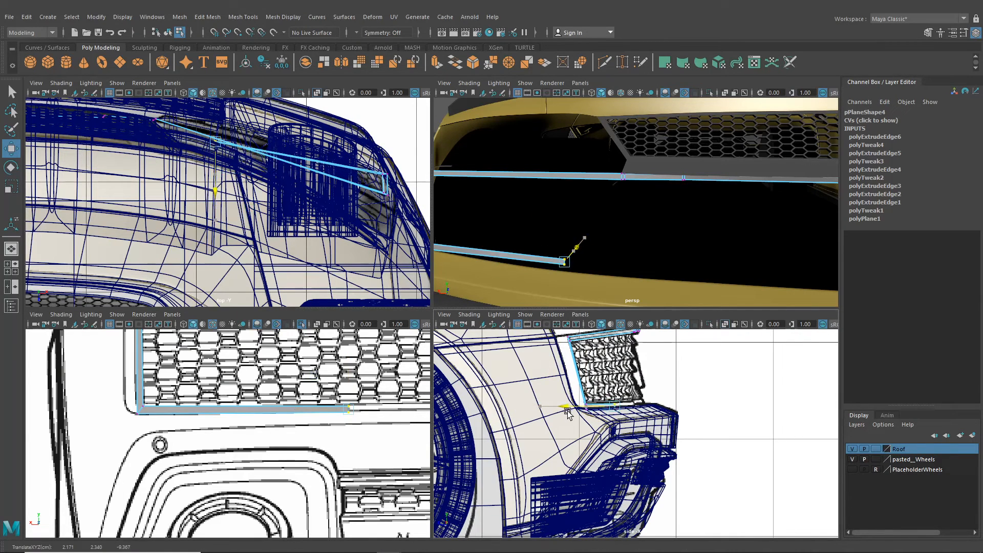
alt+middle_drag(570, 377, 555, 433)
alt+right_drag(556, 433, 576, 434)
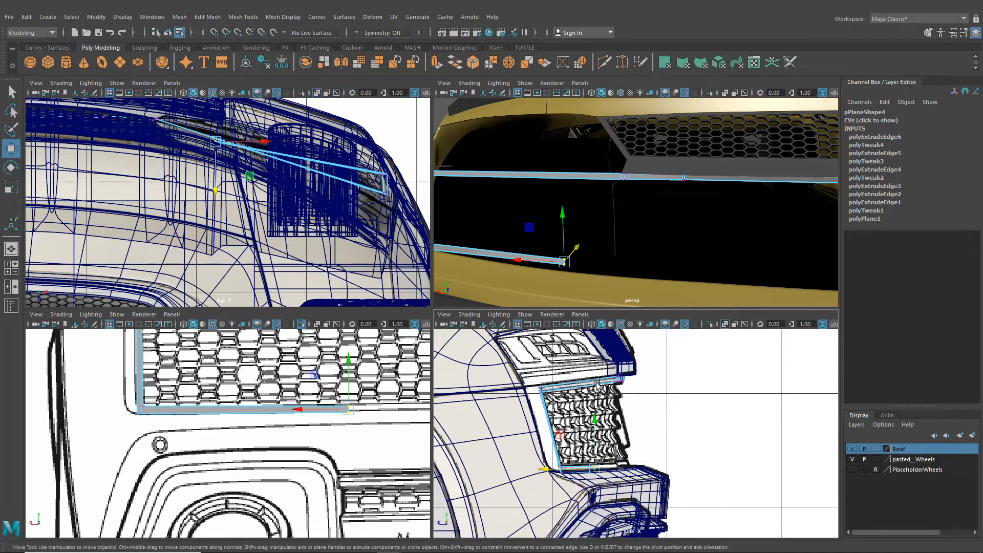
drag(558, 472, 564, 474)
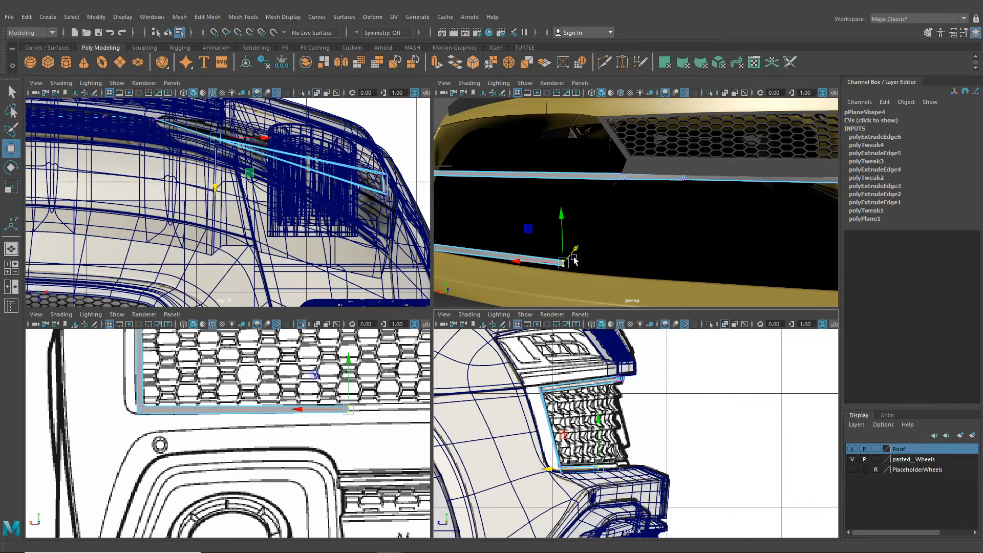
Enlarge the perspective view and display the rear bumper panel without smoothing
key(space)
alt+drag(535, 310, 585, 375)
drag(635, 471, 481, 355)
scroll(533, 389, down, 5)
alt+drag(554, 406, 452, 397)
click(444, 393)
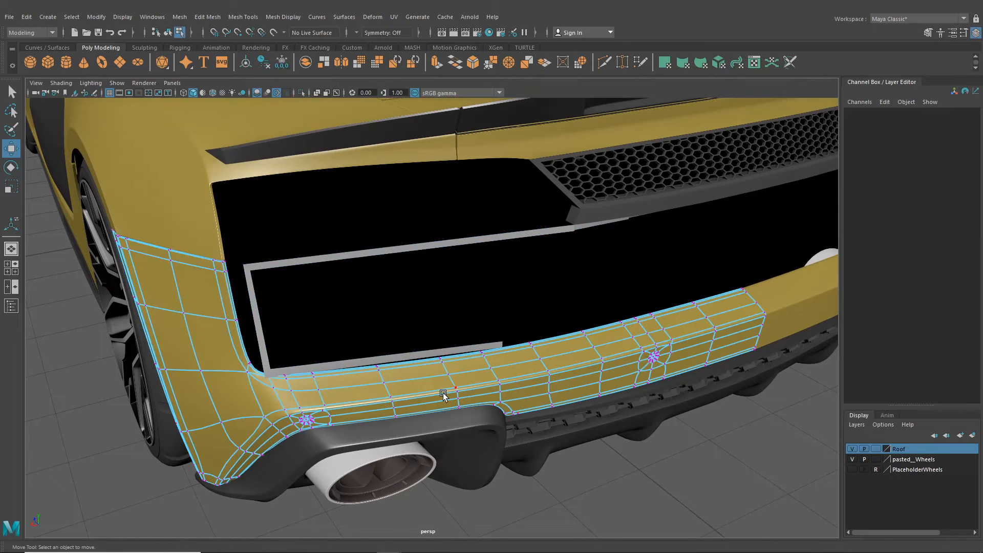
key(1)
alt+drag(504, 430, 442, 393)
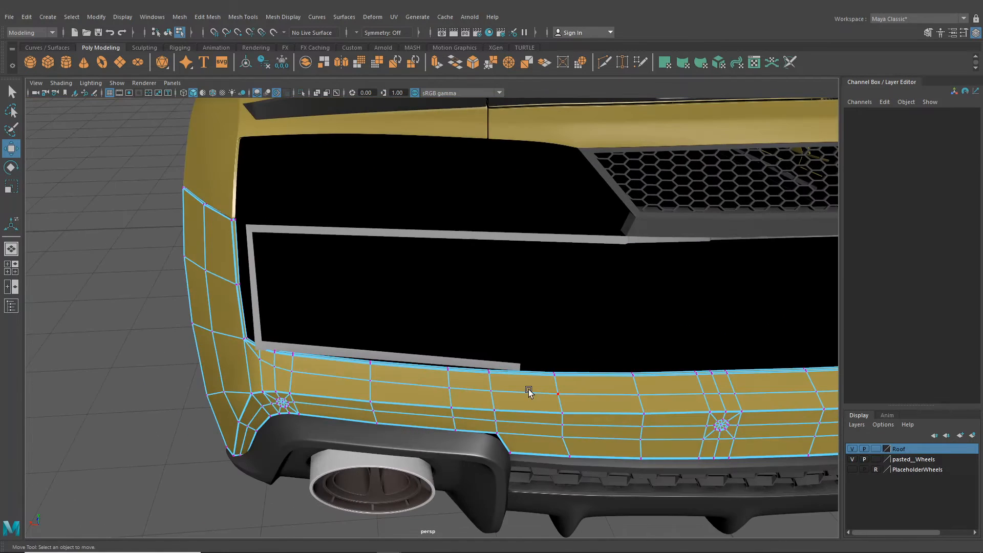
Show wireframe on the shaded model and adjust the bottom strip's end vertices to sit along the bumper's upper edge
scroll(520, 395, up, 2)
alt+middle_drag(520, 396, 493, 401)
scroll(494, 402, up, 3)
click(478, 402)
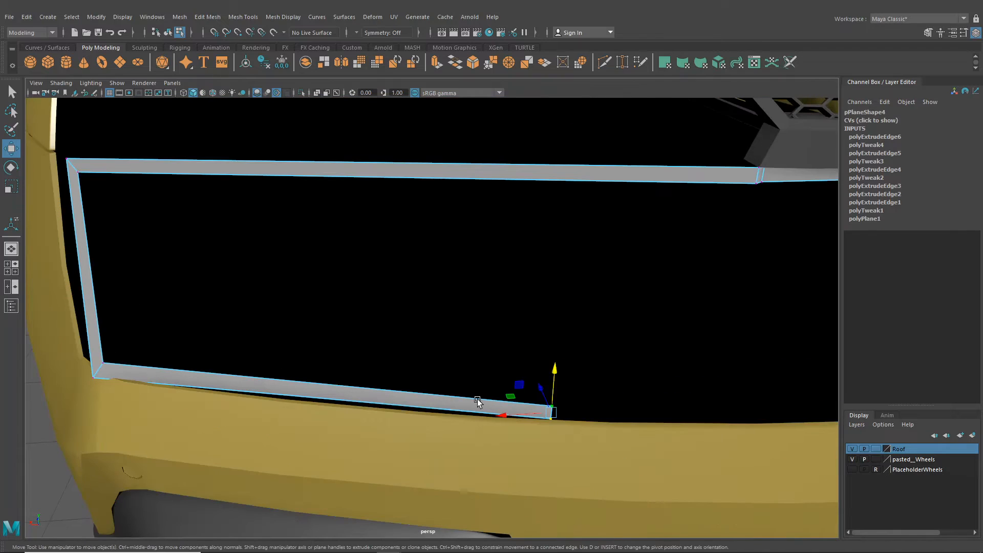
right_click(473, 400)
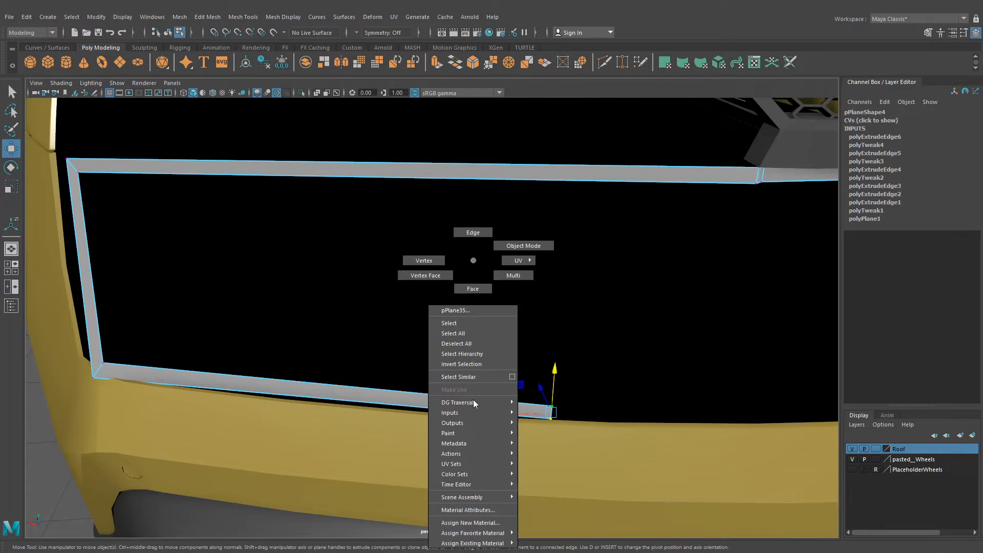
click(212, 93)
alt+middle_drag(539, 419, 507, 391)
scroll(507, 391, up, 3)
drag(578, 446, 475, 408)
drag(537, 374, 566, 417)
drag(544, 395, 410, 341)
Extrude the bottom strip's end edge about -0.814 in X and shift it slightly rearward in Z along the bumper
scroll(467, 370, down, 3)
scroll(492, 371, down, 5)
right_drag(344, 346, 345, 233)
alt+drag(428, 303, 406, 316)
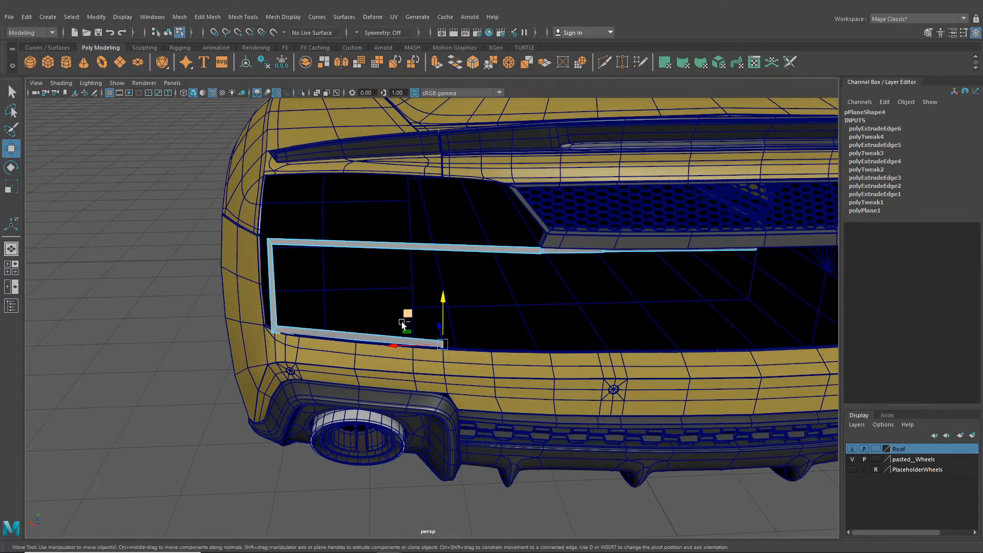
key(ctrl+e)
click(504, 283)
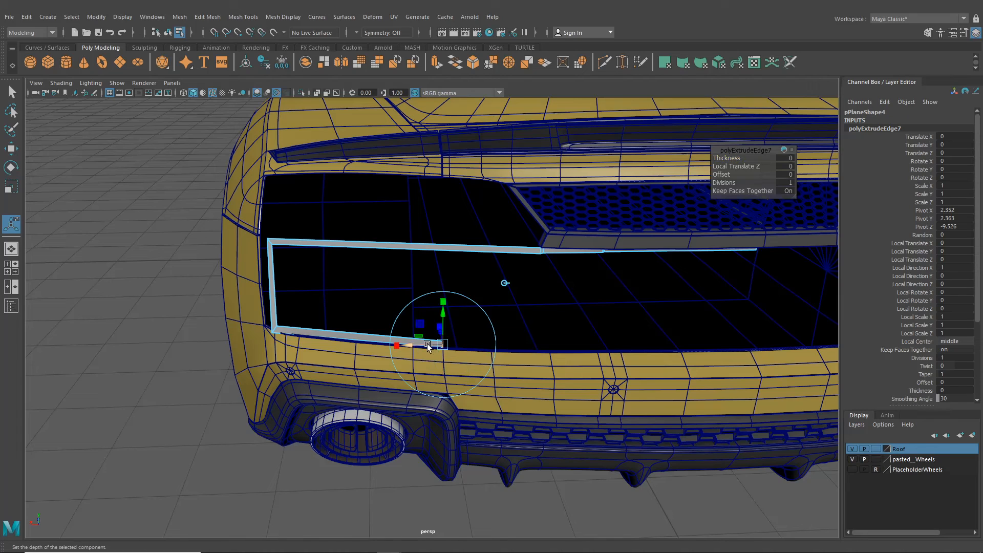
drag(428, 346, 459, 347)
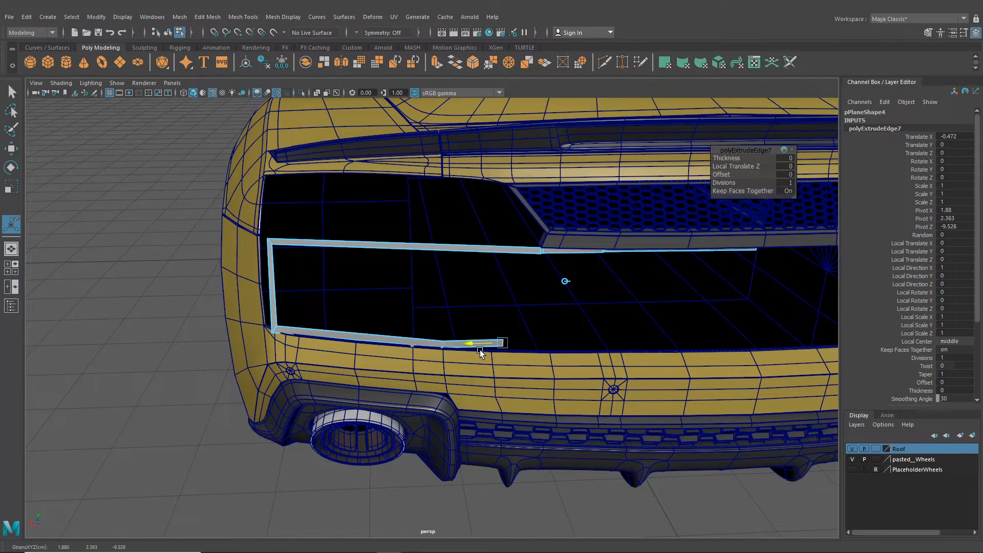
drag(523, 359, 523, 359)
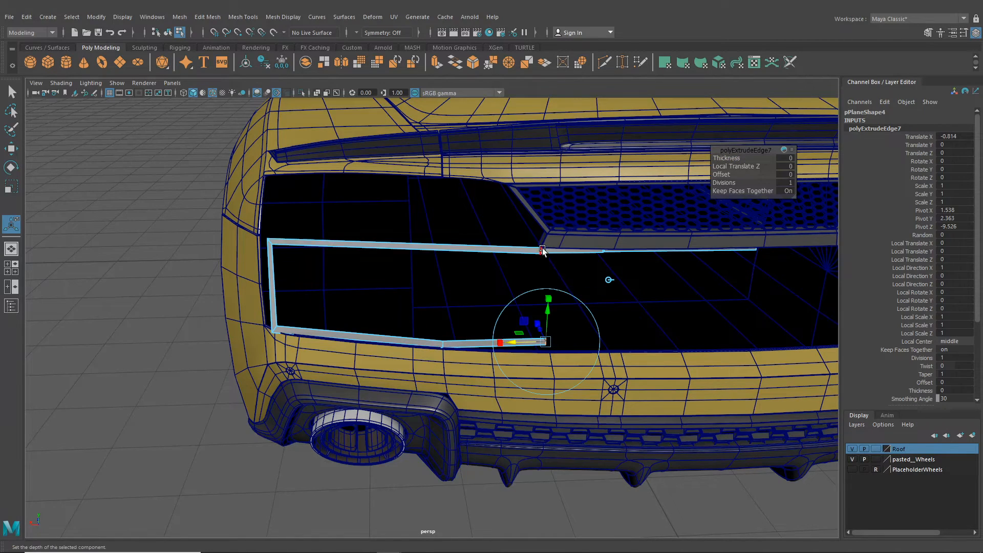
alt+drag(544, 272, 511, 432)
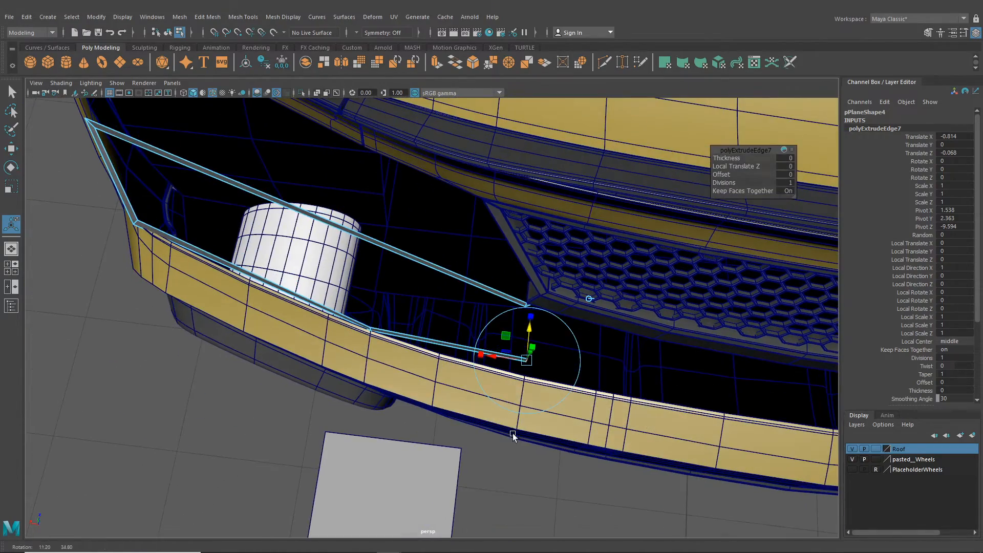
drag(526, 342, 697, 381)
Extrude the bottom strip's new end edge about -1.277 in X toward the car's centre
key(ctrl+e)
click(588, 299)
alt+middle_drag(717, 410, 569, 385)
drag(561, 353, 492, 354)
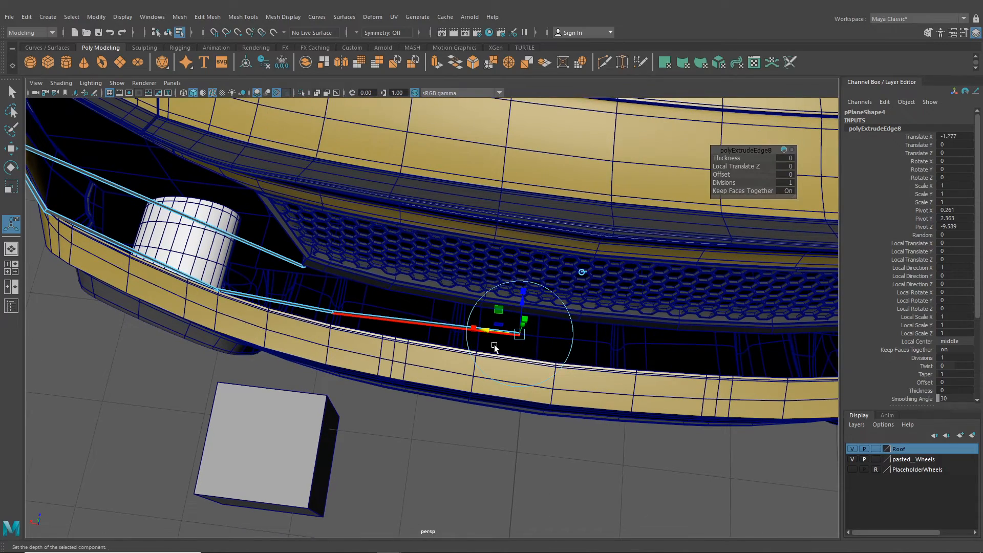
Move the bottom strip's inner end vertices to the car's centre line and adjust their depth along Z
alt+drag(422, 364, 439, 340)
right_drag(432, 268, 565, 320)
drag(560, 342, 635, 341)
key(w)
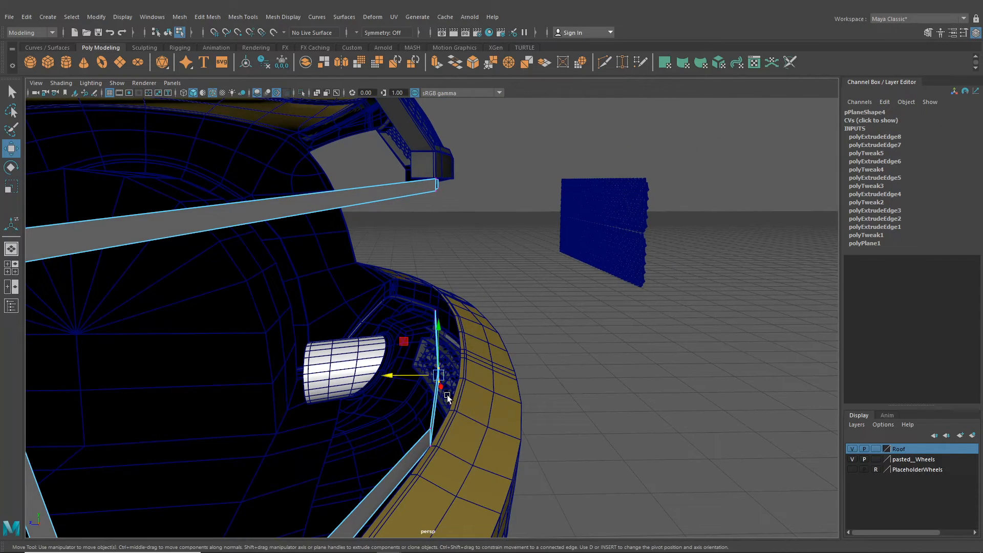
alt+drag(426, 366, 418, 395)
drag(424, 267, 409, 281)
alt+drag(498, 374, 456, 378)
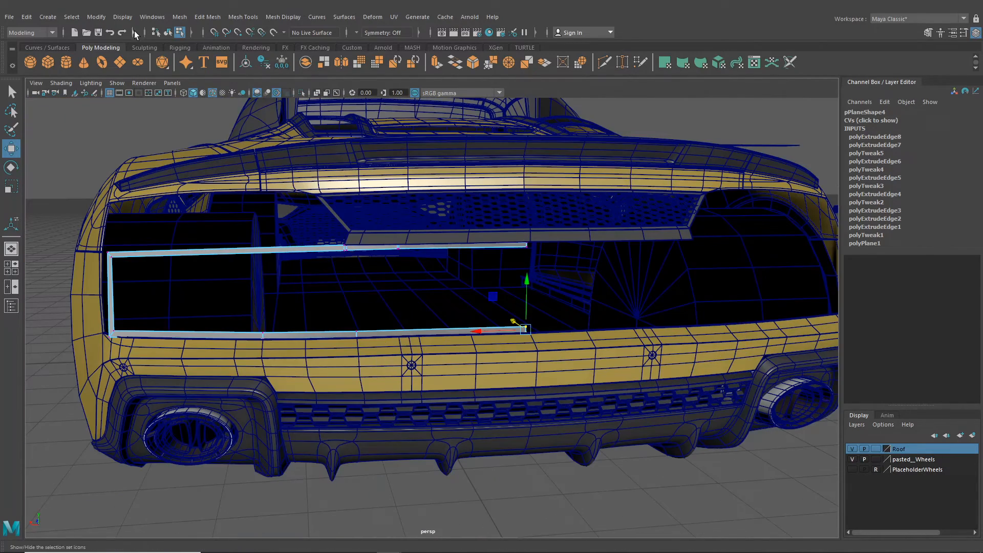
Return to object mode, deselect the frame strip and check how it follows the bumper's upper edge
key(F8)
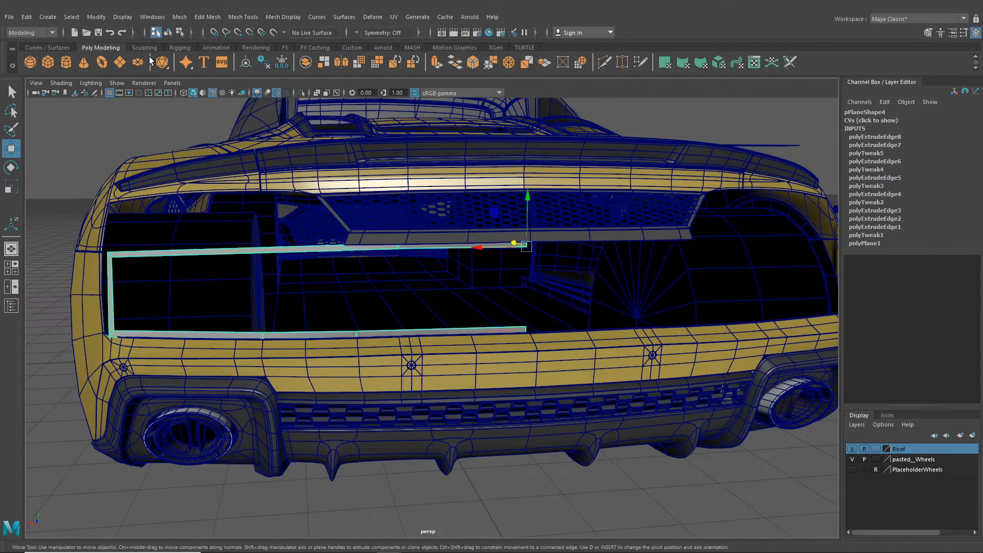
click(65, 191)
scroll(271, 312, down, 5)
alt+drag(270, 312, 295, 303)
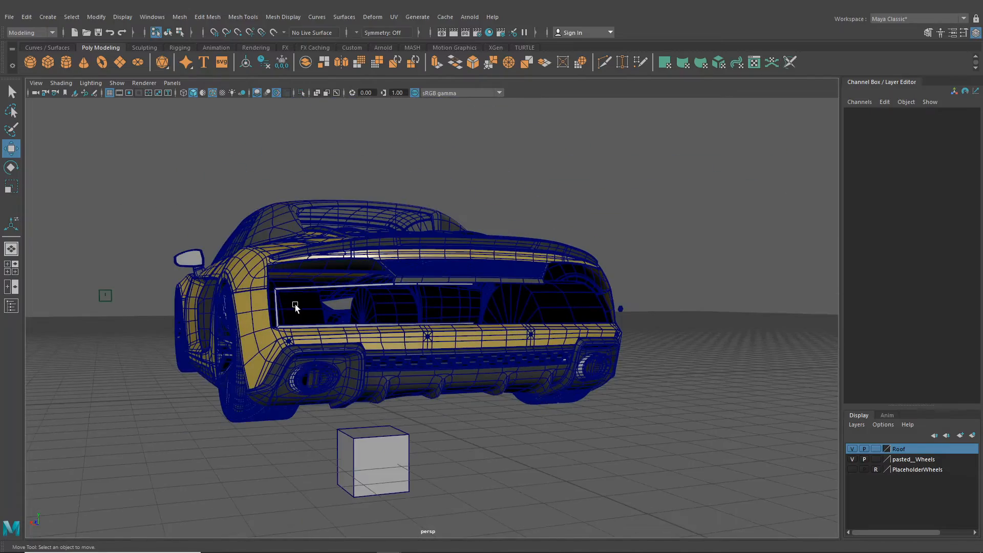
scroll(295, 305, up, 3)
alt+drag(358, 318, 337, 358)
scroll(346, 359, up, 4)
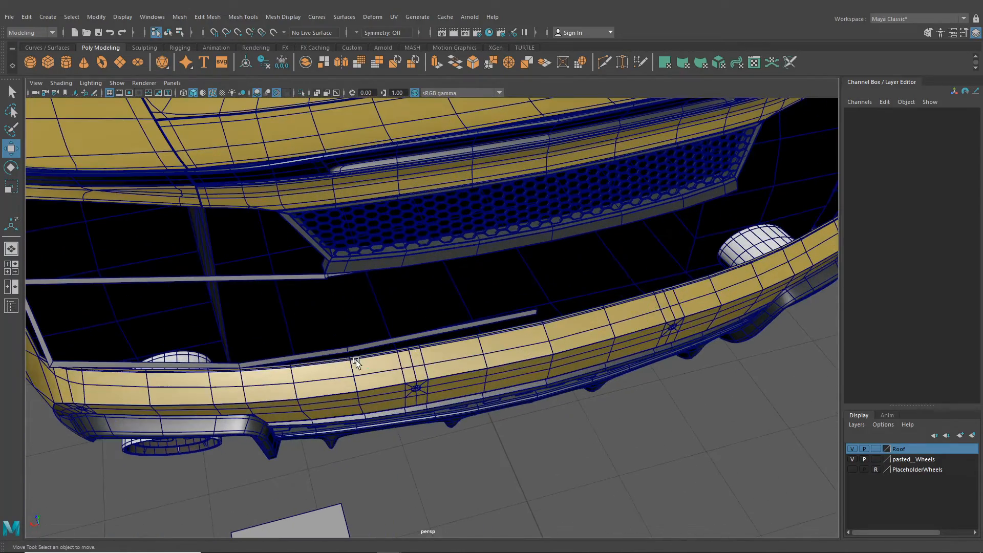
Select the rear bumper panel below the frame strip and switch it to vertex editing
click(356, 362)
mouse_move(353, 261)
right_down()
mouse_move(350, 300)
mouse_move(353, 261)
right_up()
scroll(307, 287, up, 1)
alt+middle_drag(307, 287, 473, 272)
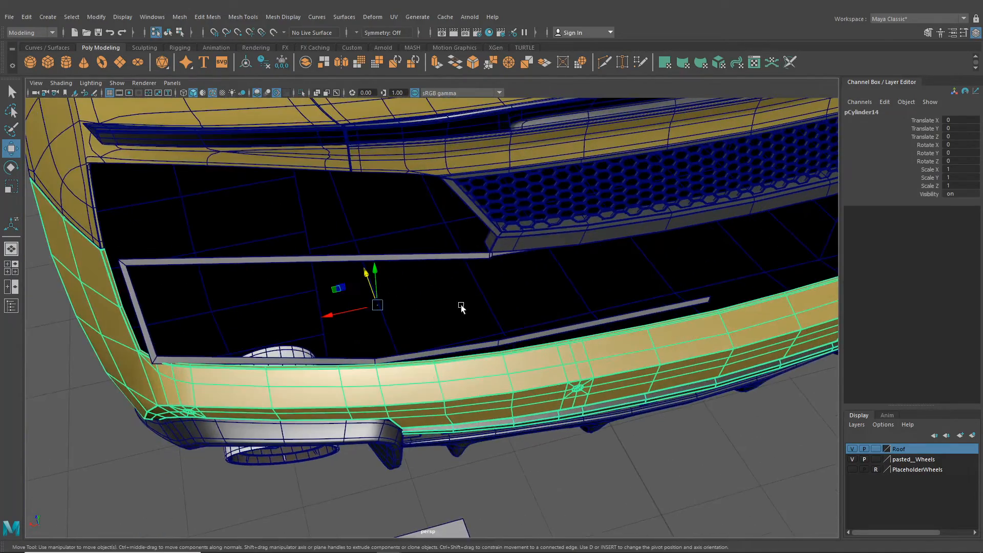
scroll(461, 306, up, 3)
alt+middle_drag(478, 330, 633, 306)
right_drag(402, 259, 246, 370)
scroll(202, 410, down, 2)
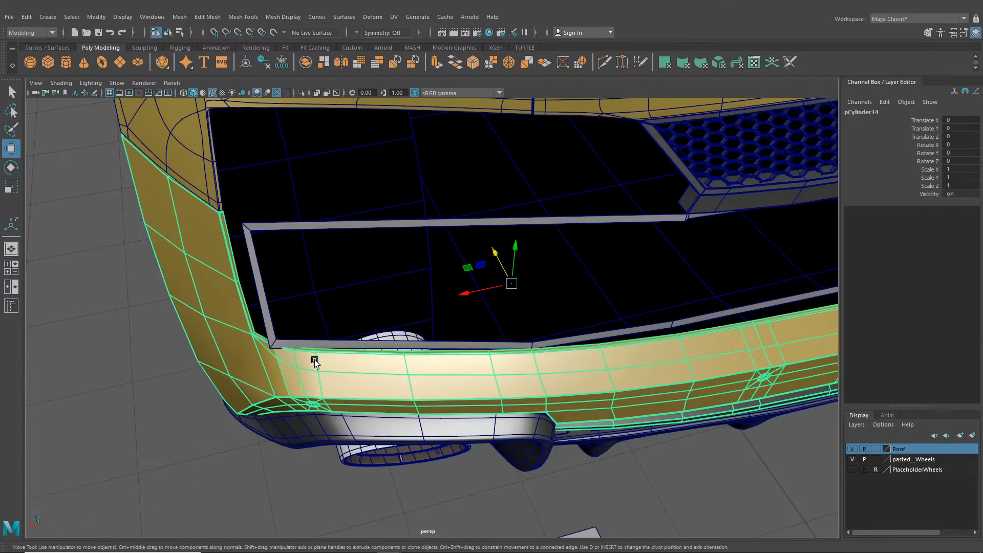
right_drag(307, 388, 257, 266)
alt+drag(306, 354, 435, 328)
click(168, 34)
right_drag(395, 355, 324, 276)
alt+drag(407, 309, 397, 370)
right_drag(375, 369, 324, 262)
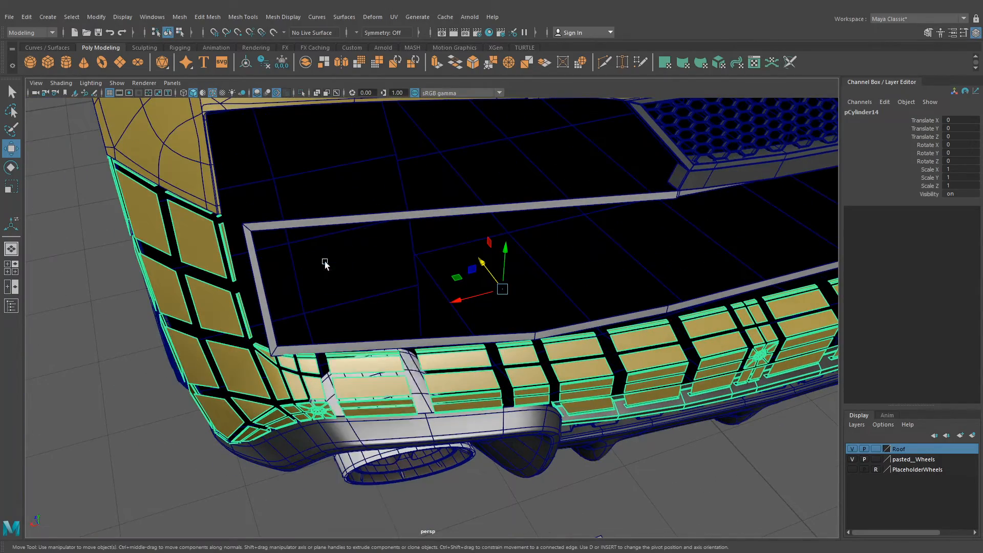
Pull two vertices of the bumper's upper inner lip inward along Z beneath the frame strip and undo the last adjustment
scroll(392, 370, up, 4)
click(384, 378)
alt+drag(394, 373, 421, 371)
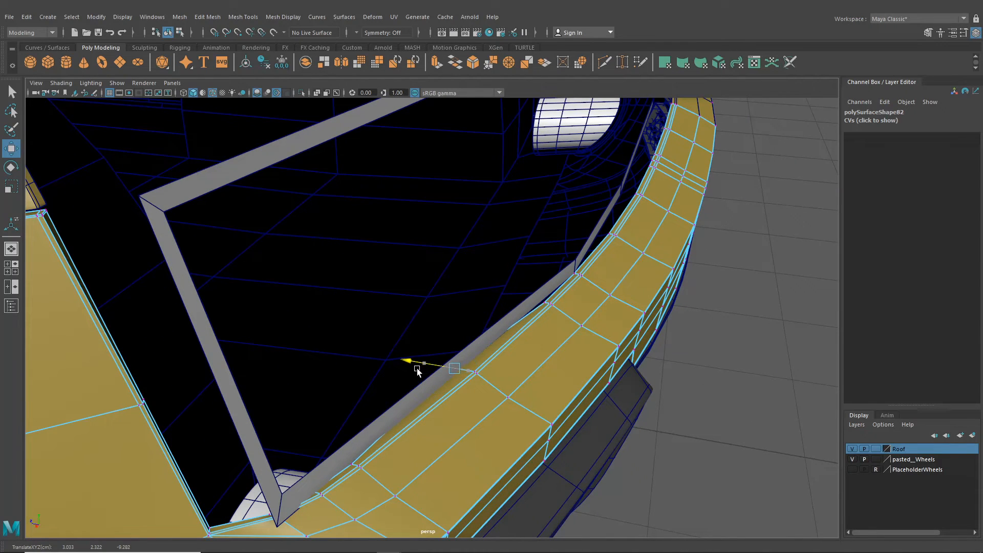
click(547, 308)
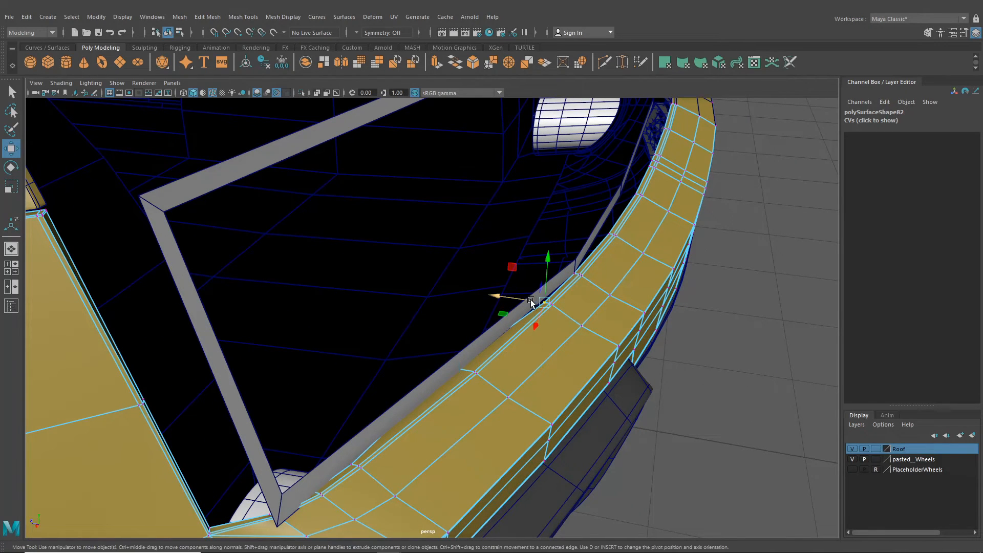
drag(511, 301, 499, 296)
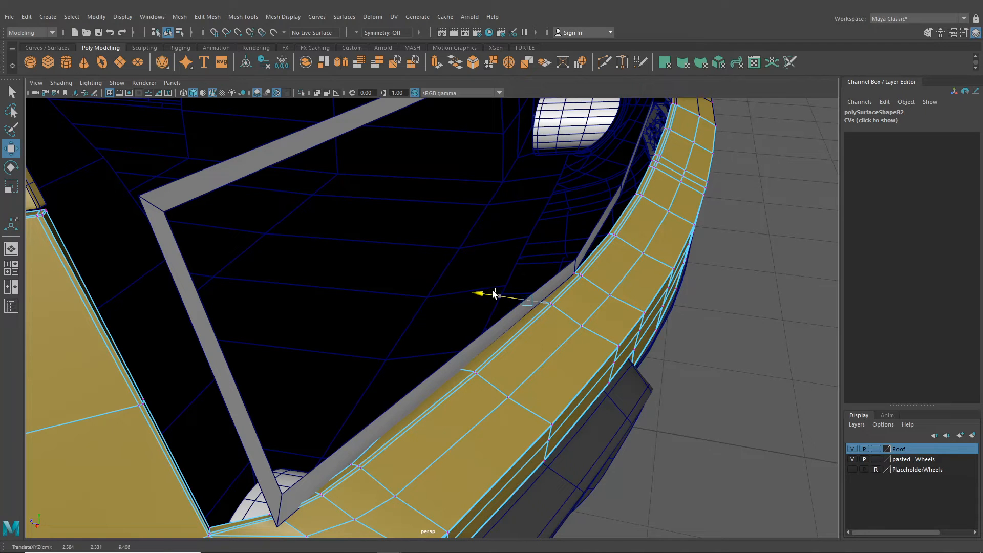
key(ctrl+z)
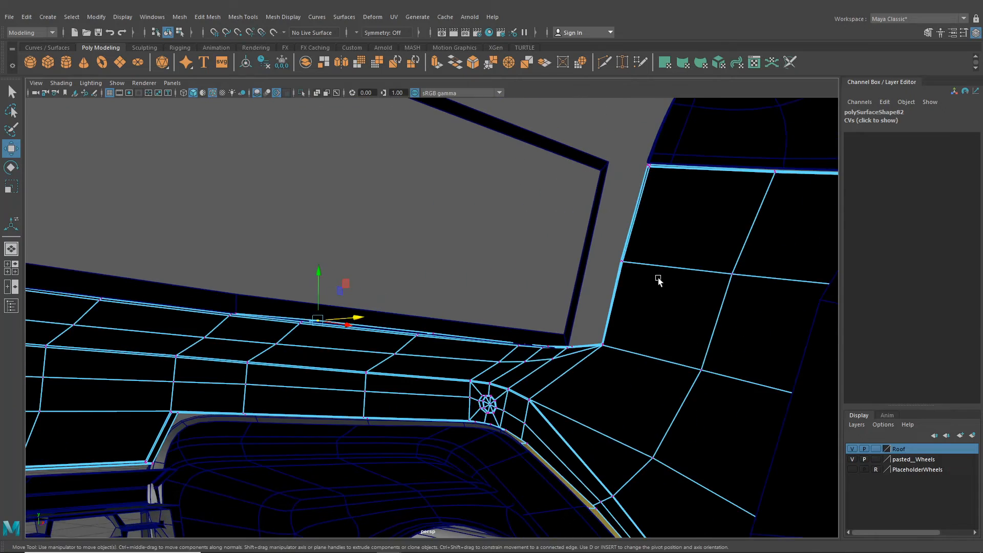
Pull the bumper's inner lip vertices one at a time inward along Z to tuck the edge beneath the frame strip
alt+right_drag(497, 311, 555, 331)
alt+drag(555, 332, 519, 331)
alt+middle_drag(652, 340, 615, 331)
click(602, 336)
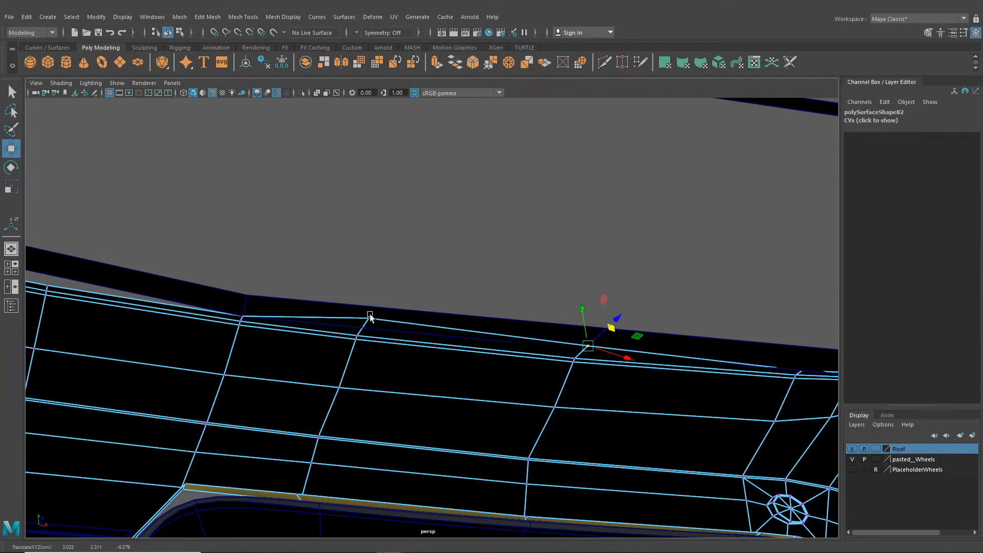
click(247, 315)
drag(256, 287, 266, 281)
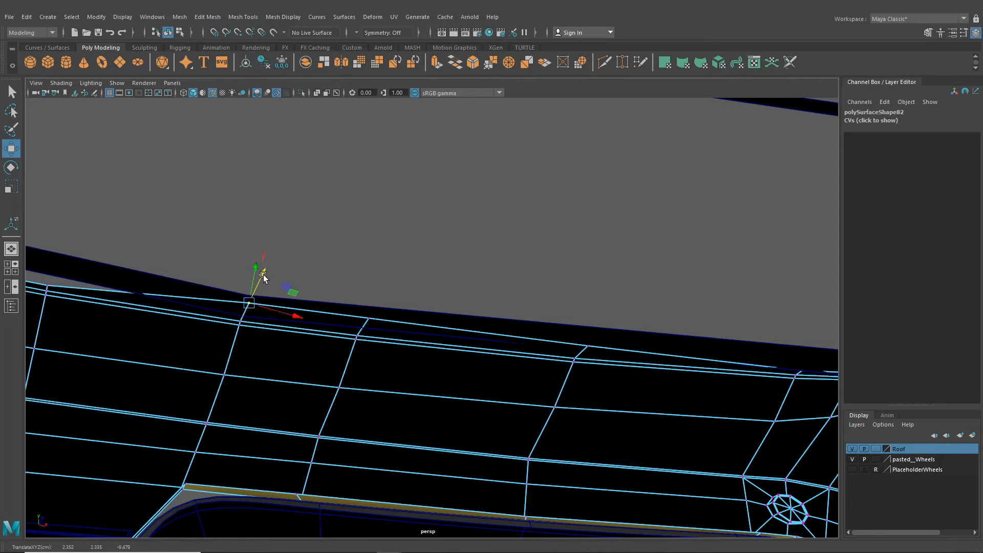
alt+middle_drag(266, 281, 573, 293)
drag(371, 281, 383, 262)
click(140, 253)
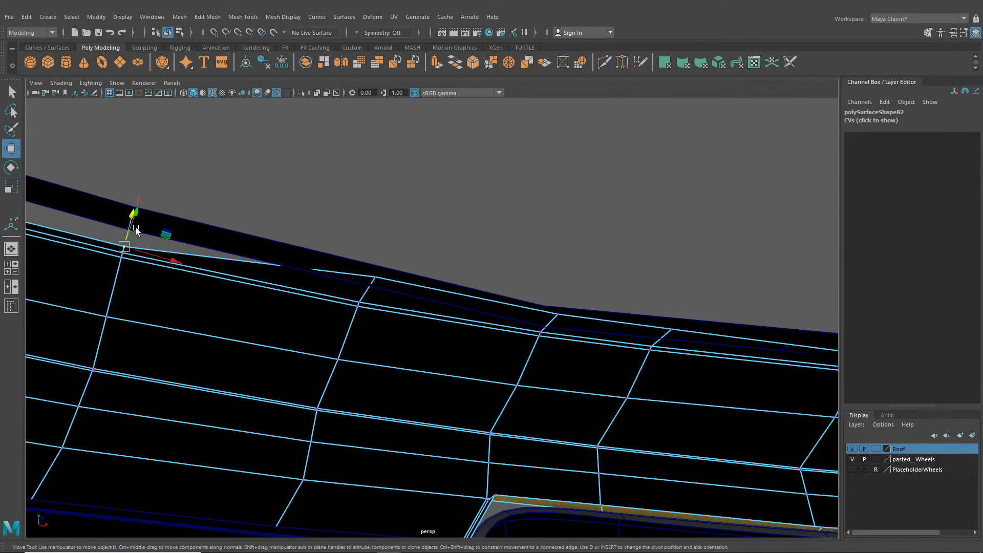
drag(133, 220, 213, 417)
Select the three closely spaced lip vertices above the parking sensor and move them together inward along Z beneath the strip
alt+middle_drag(762, 311, 650, 358)
alt+drag(650, 358, 530, 332)
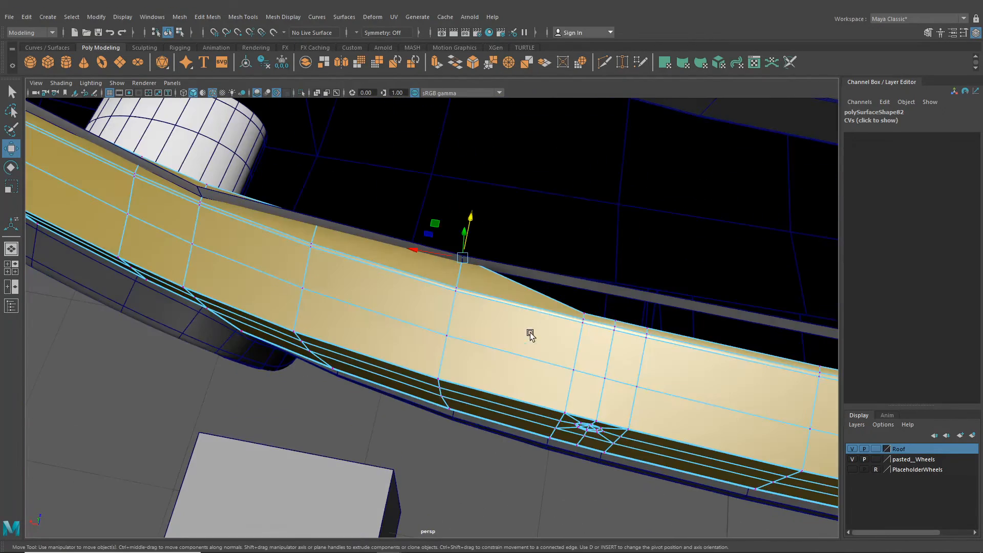
click(583, 312)
shift+click(616, 321)
shift+click(647, 327)
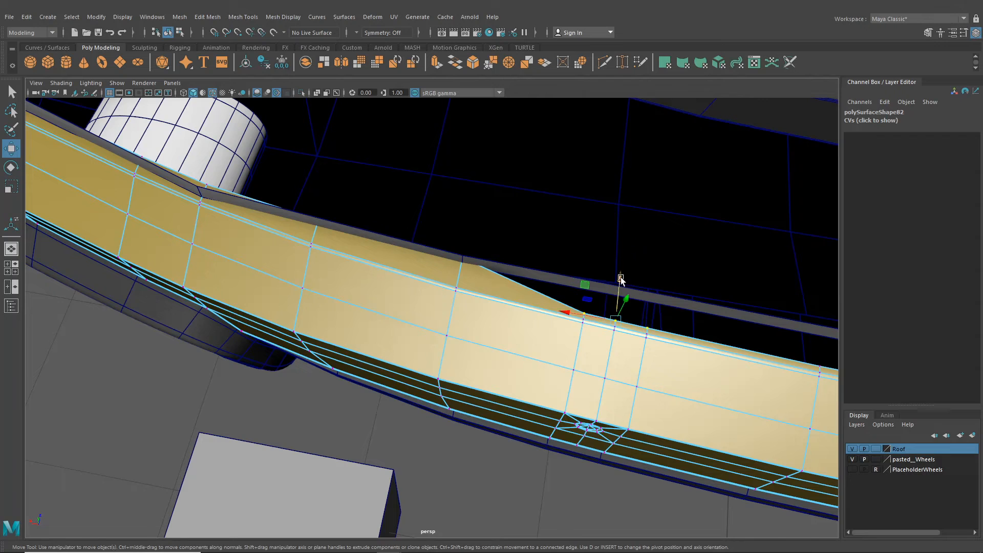
drag(624, 280, 632, 245)
Select the two lip vertices nearest the car's centre line and adjust their depth beneath the frame strip
scroll(666, 317, down, 2)
alt+middle_drag(696, 342, 479, 341)
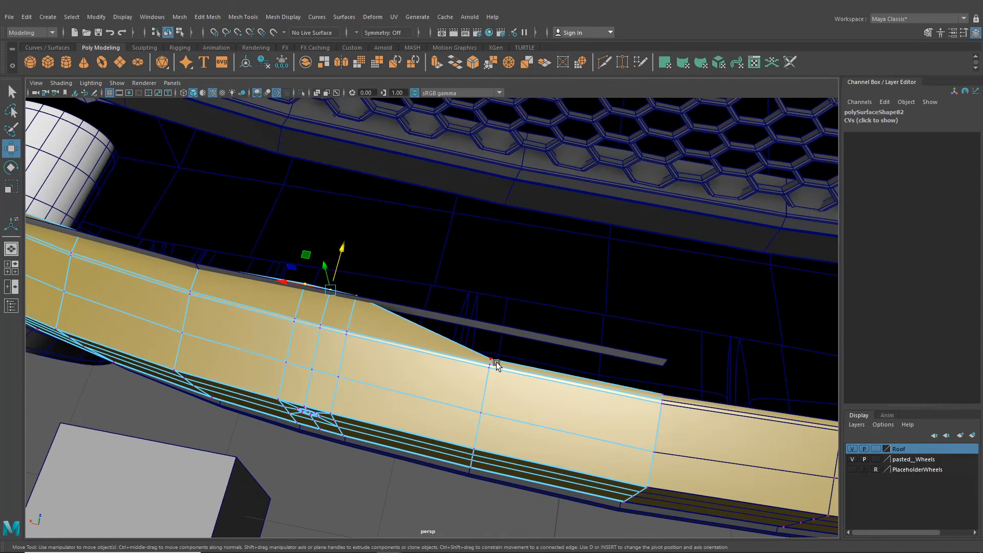
click(492, 360)
shift+click(666, 391)
drag(586, 335, 701, 335)
Return to object mode, isolate the bumper panel in the viewport and switch it to vertex editing
click(170, 32)
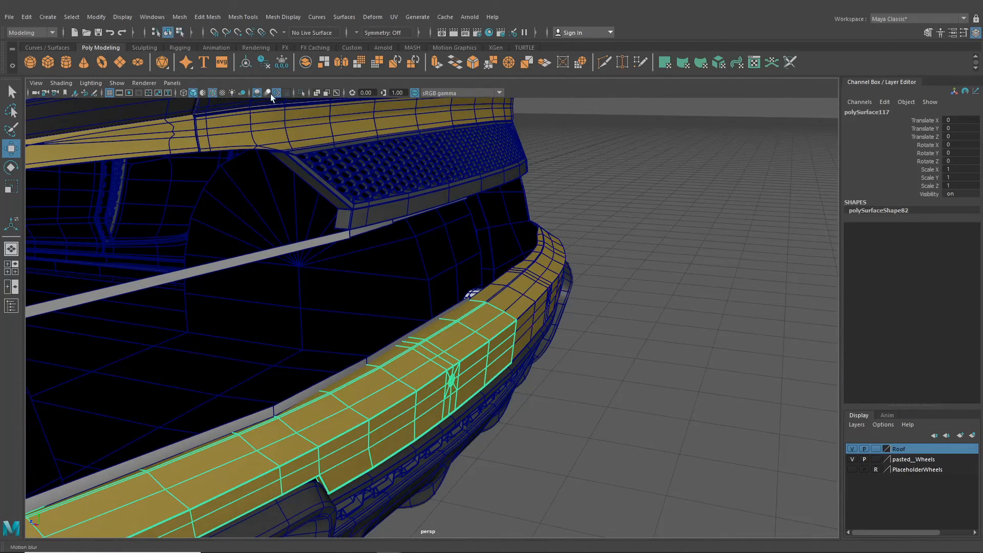
click(298, 93)
right_drag(416, 263, 378, 288)
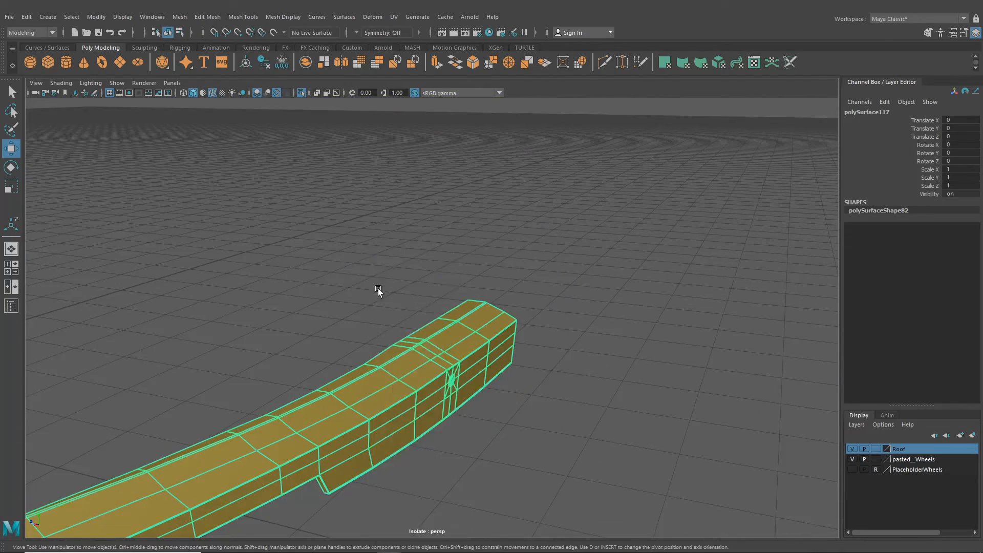
alt+drag(378, 288, 428, 378)
Adjust the inner lip vertices around the three closely spaced edge loops along Z to even out the lip's curve
click(424, 391)
alt+middle_drag(423, 395, 417, 367)
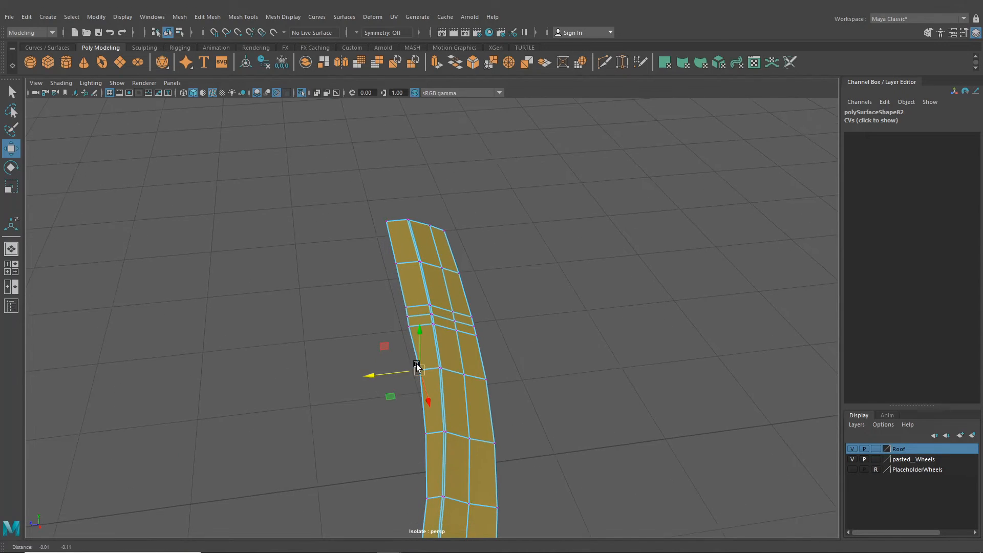
alt+drag(417, 368, 376, 379)
scroll(378, 349, up, 2)
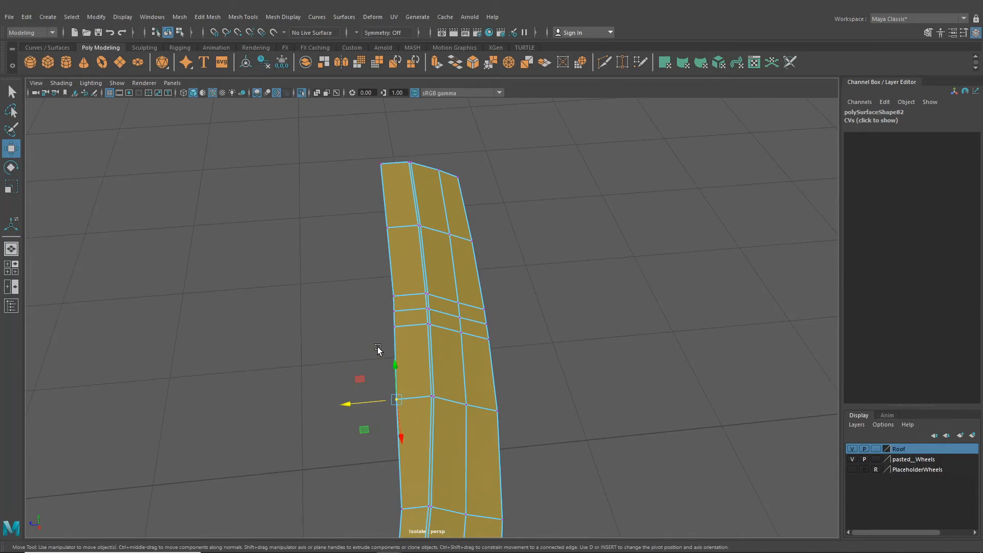
drag(404, 334, 403, 333)
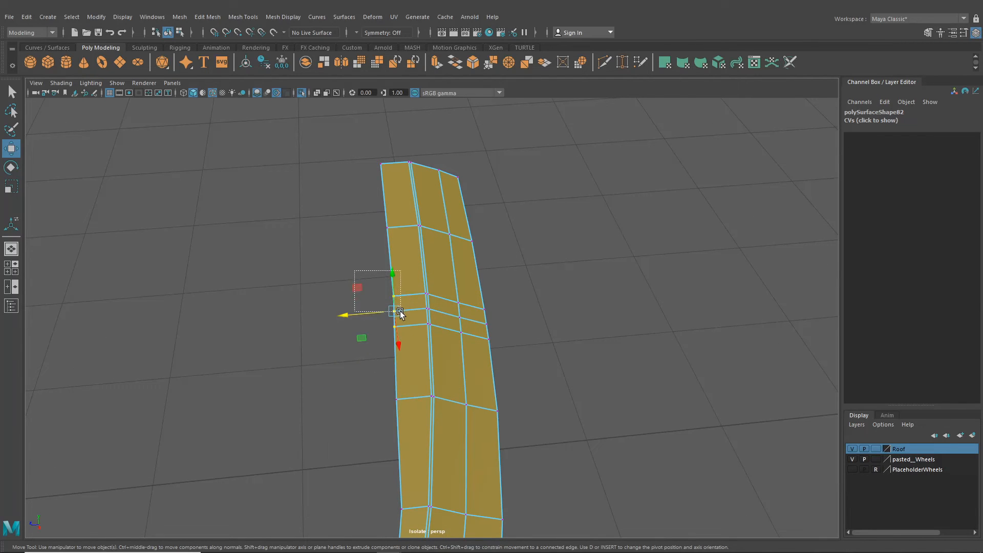
drag(357, 308, 358, 307)
drag(336, 261, 365, 299)
alt+middle_drag(392, 365, 397, 248)
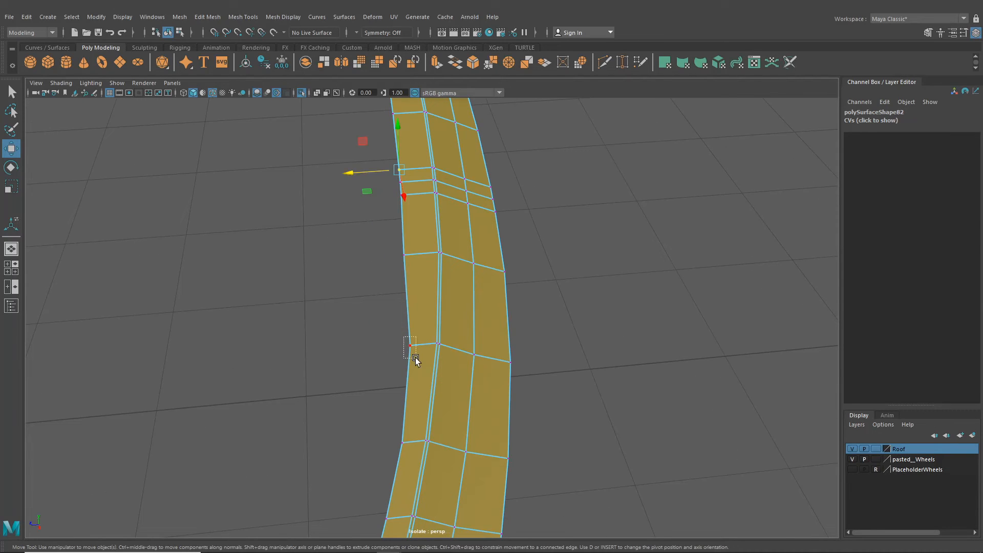
Adjust the inner lip vertices further outboard of the three close edge loops along Z to smooth the lip's outline
drag(415, 358, 416, 357)
drag(387, 348, 383, 349)
drag(392, 428, 416, 458)
drag(379, 443, 396, 409)
scroll(384, 445, down, 2)
click(406, 404)
click(418, 404)
click(431, 314)
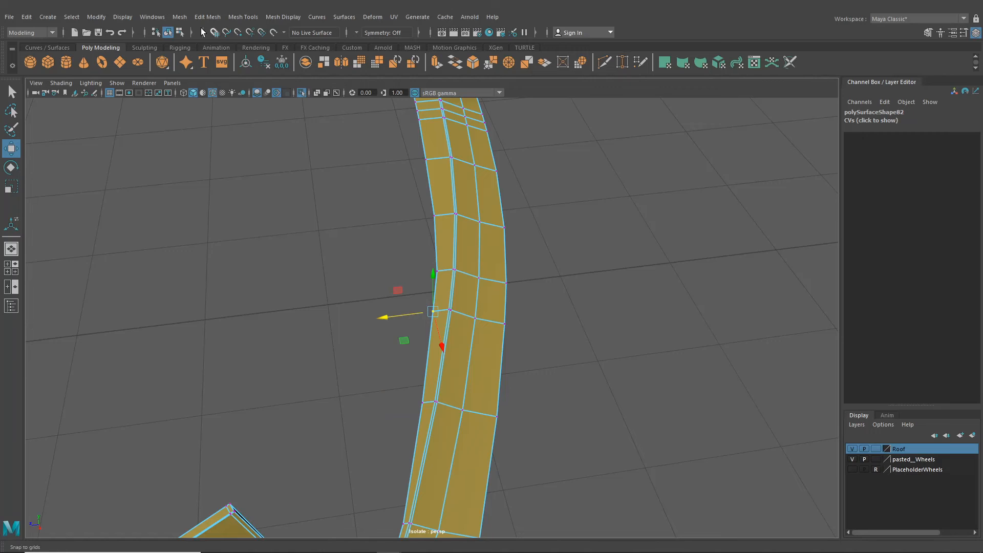
Return to object mode, end the isolation to show the whole car and deselect the bumper panel
click(169, 32)
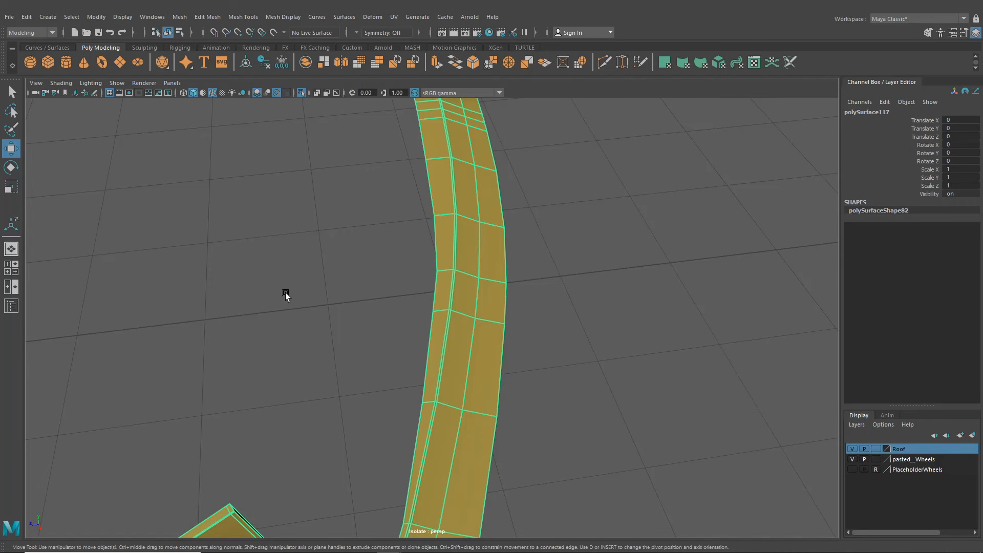
alt+drag(389, 333, 479, 365)
click(301, 93)
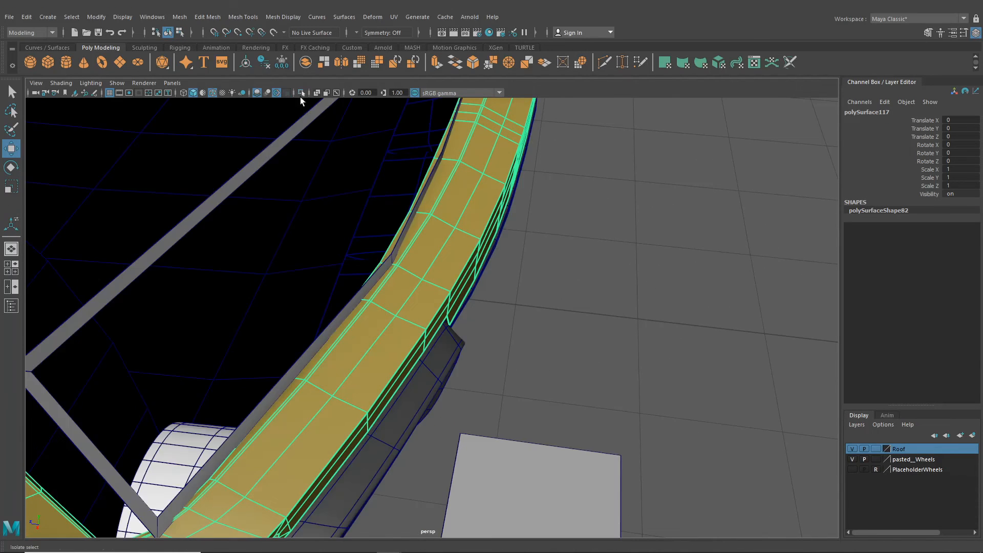
scroll(390, 286, down, 4)
alt+drag(399, 348, 369, 286)
click(581, 402)
Switch the rear bumper panel to smooth mesh preview and deselect it
scroll(461, 328, up, 4)
alt+drag(457, 328, 428, 178)
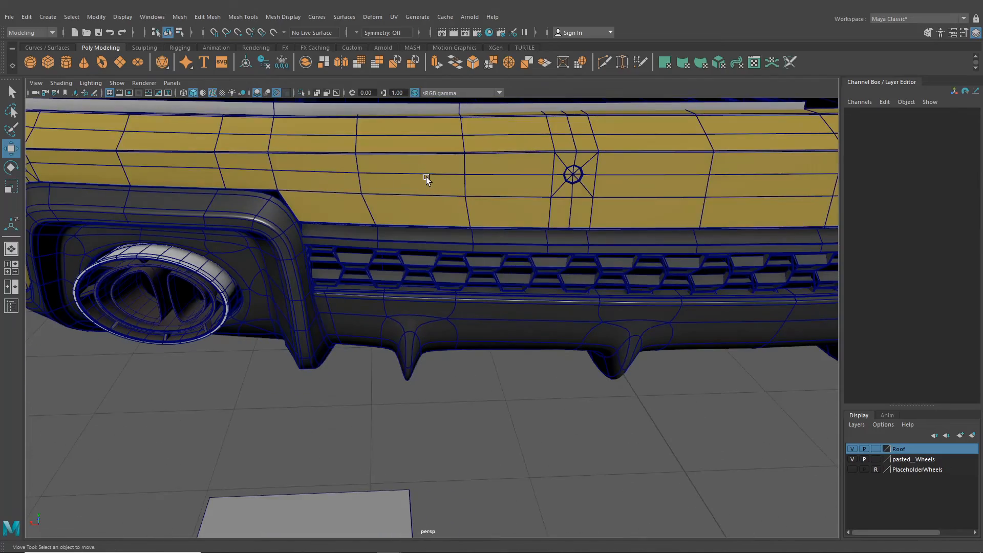
click(428, 178)
click(493, 322)
alt+drag(493, 322, 585, 268)
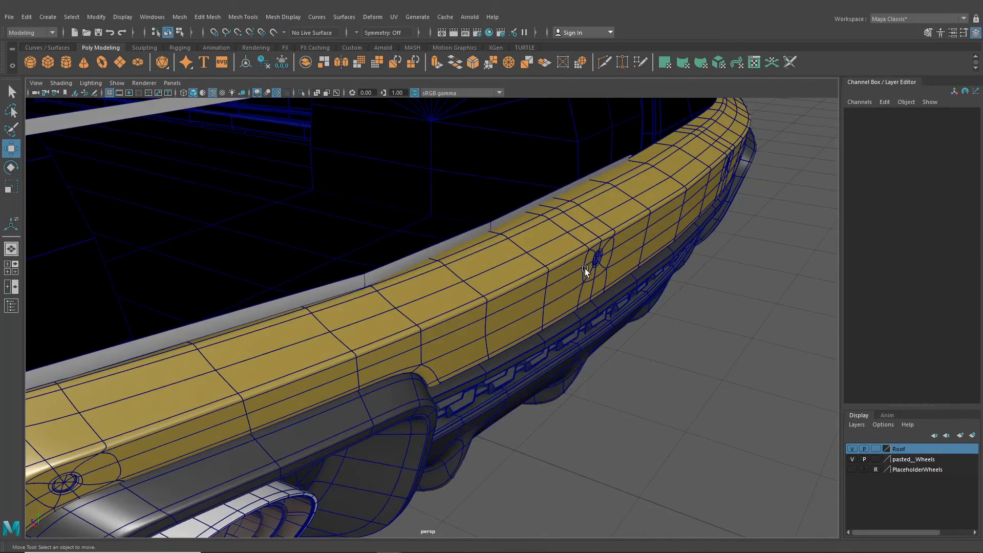
Examine from several angles how the frame strip meets the smoothed bumper lip and the rear grille
alt+drag(568, 201, 483, 283)
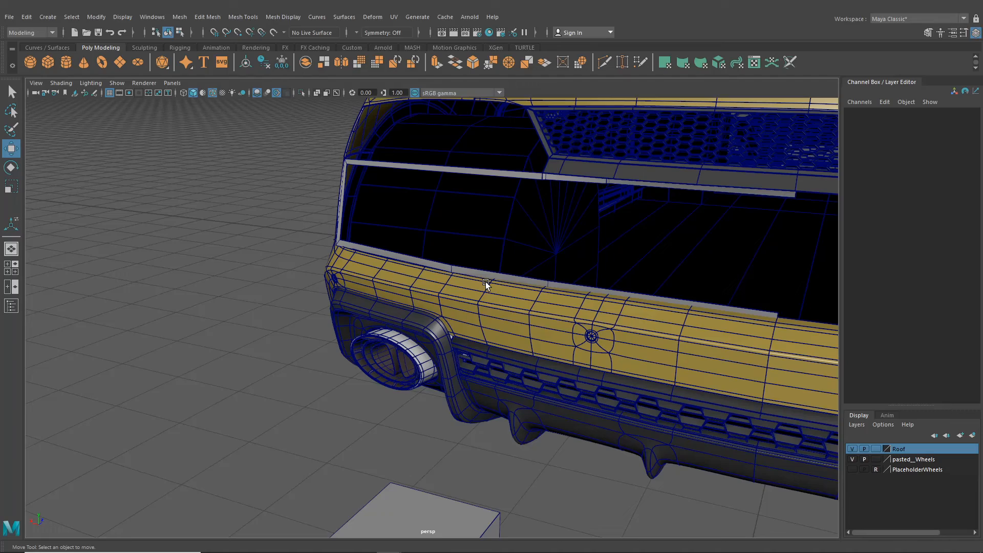
alt+drag(486, 281, 490, 313)
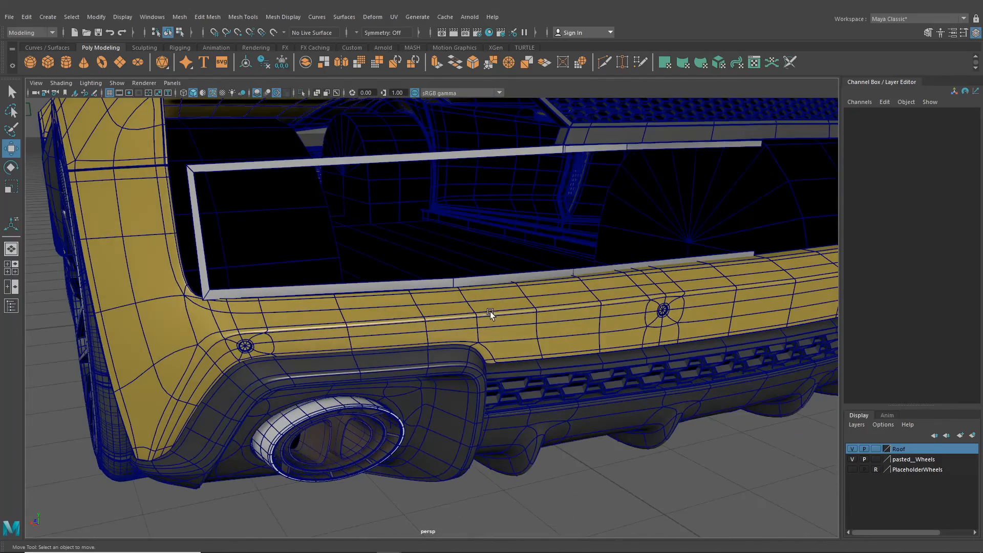
alt+right_drag(484, 279, 499, 270)
alt+drag(499, 269, 342, 186)
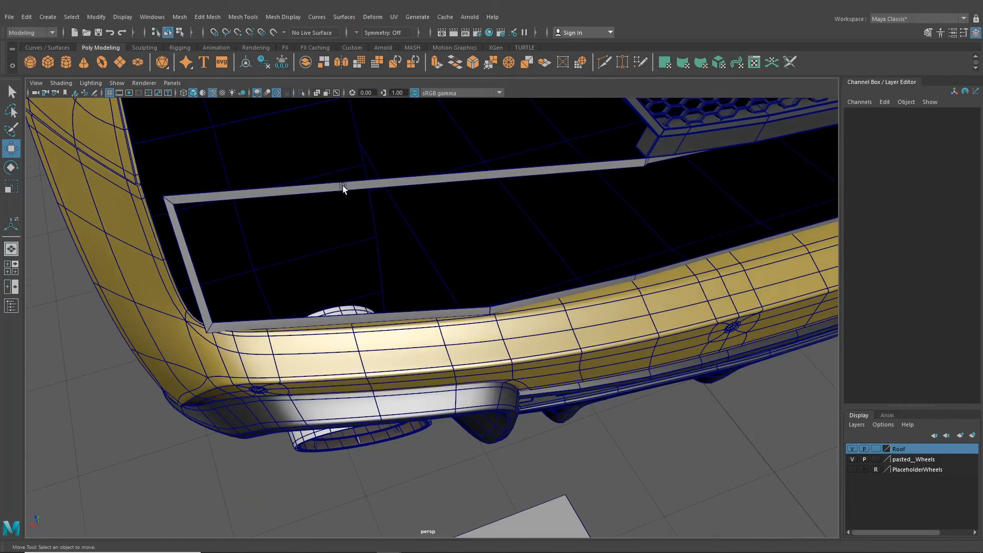
alt+right_drag(520, 183, 493, 235)
alt+drag(494, 235, 392, 226)
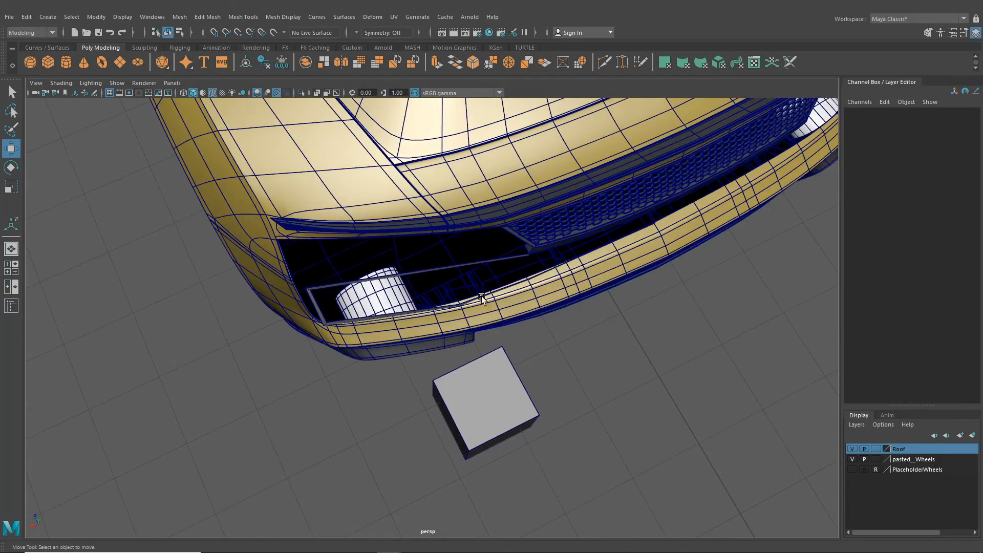
alt+drag(482, 296, 409, 265)
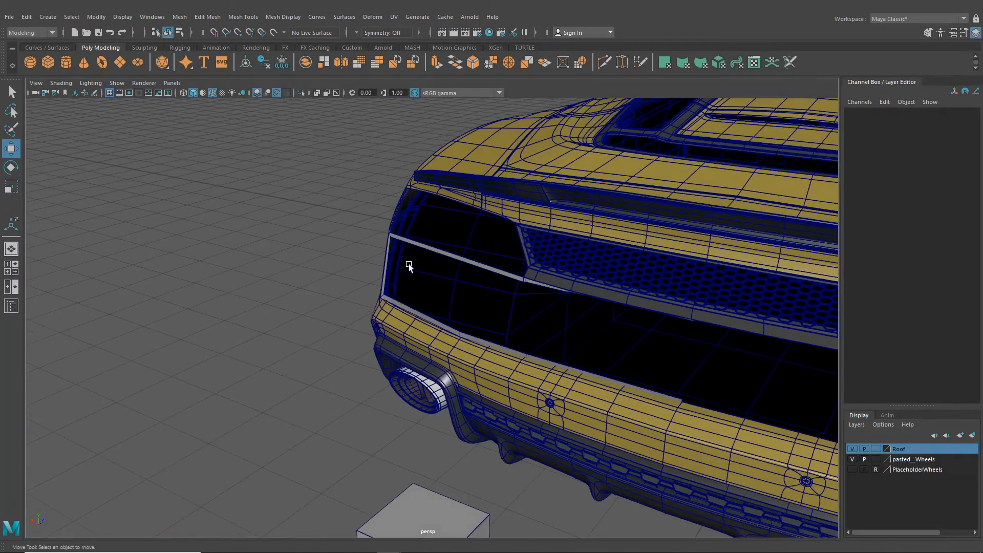
alt+drag(489, 340, 343, 271)
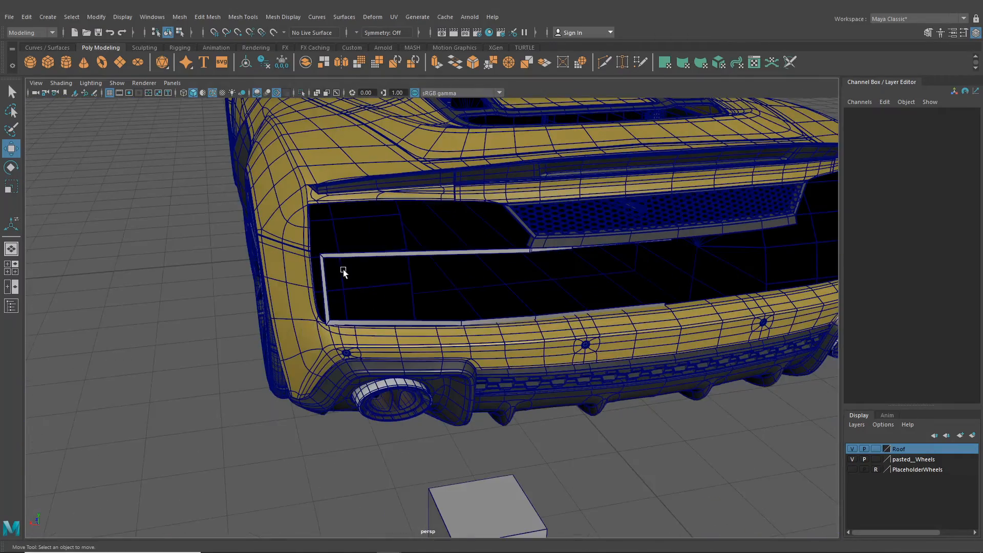
alt+drag(305, 243, 416, 316)
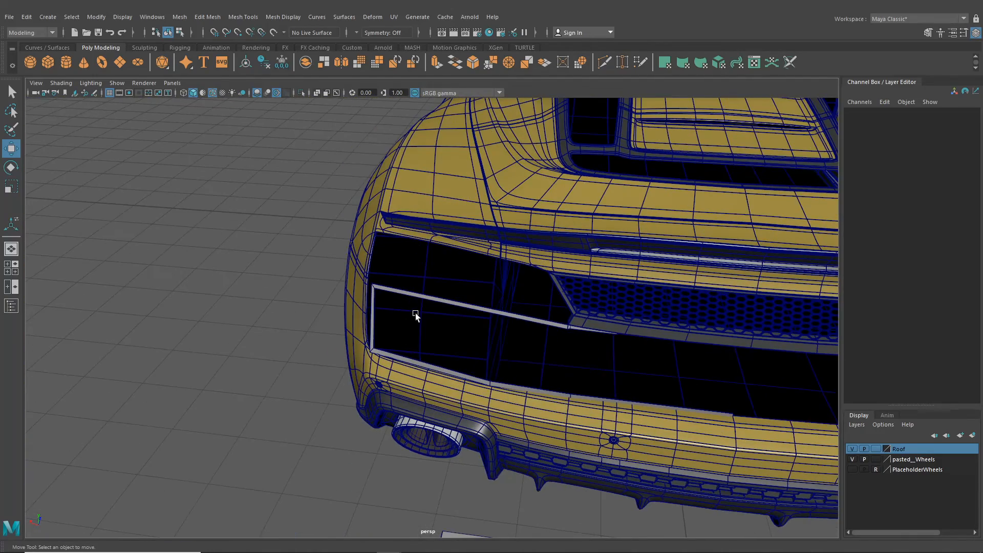
Combine the frame strip with the placeholder cube behind the car, then separate the combined mesh into its parts again
alt+drag(303, 307, 359, 306)
click(422, 273)
shift+click(476, 450)
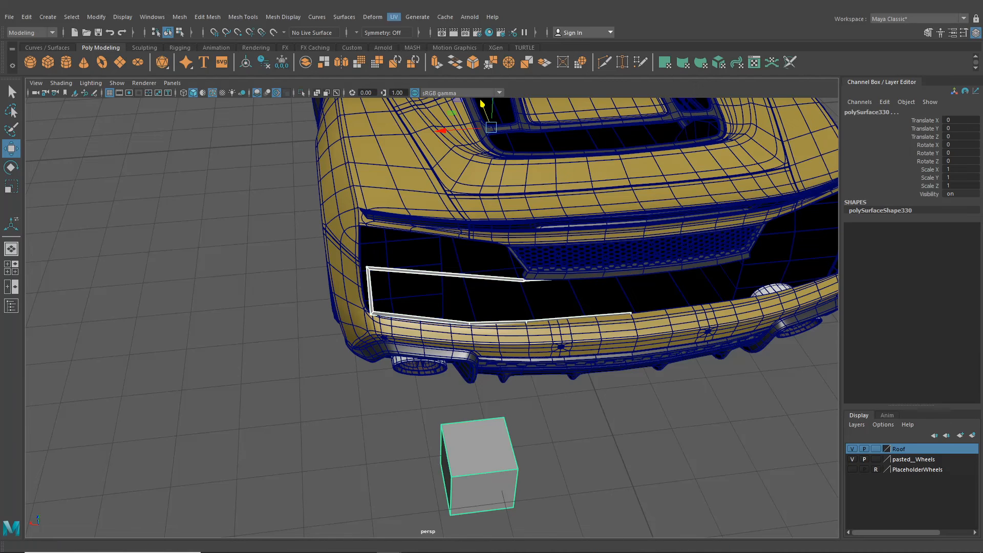
click(91, 18)
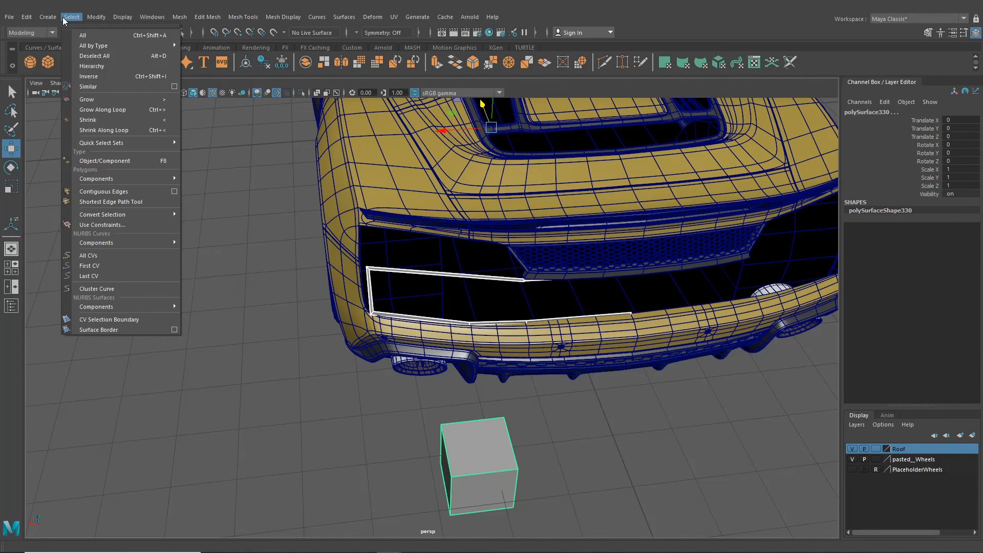
mouse_move(163, 17)
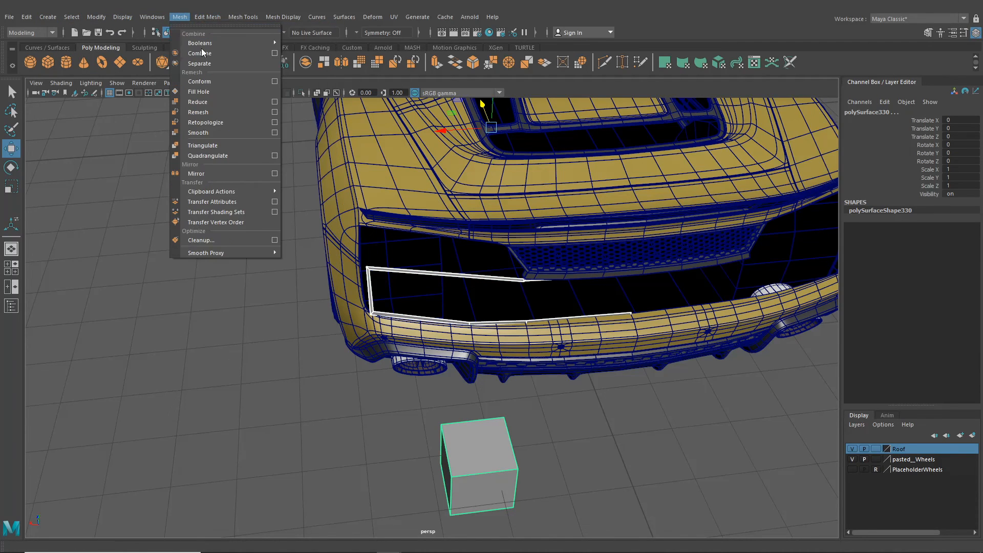
key(Escape)
click(179, 17)
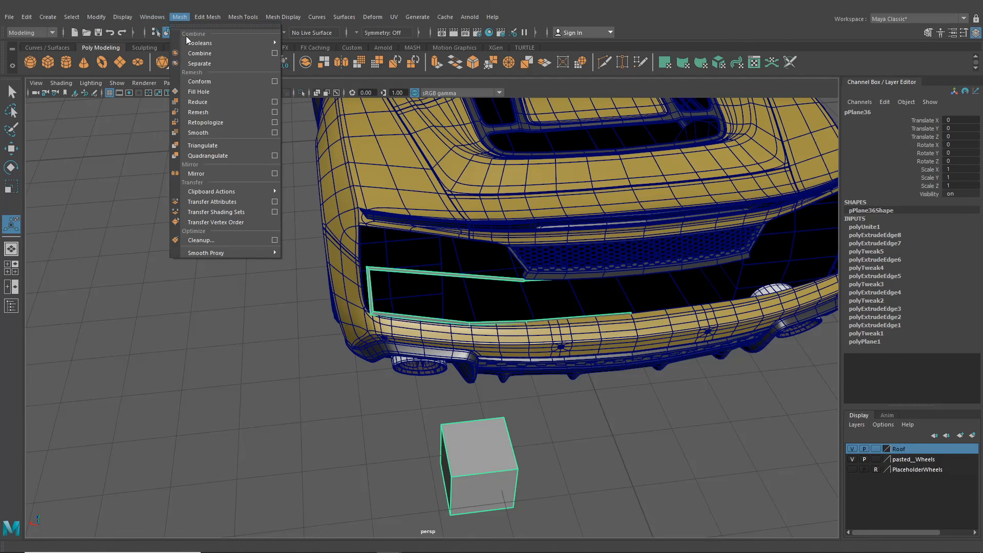
click(197, 64)
Duplicate the separated frame strip to the car's other side with Duplicate Special at Scale X -1 and deselect it
click(370, 267)
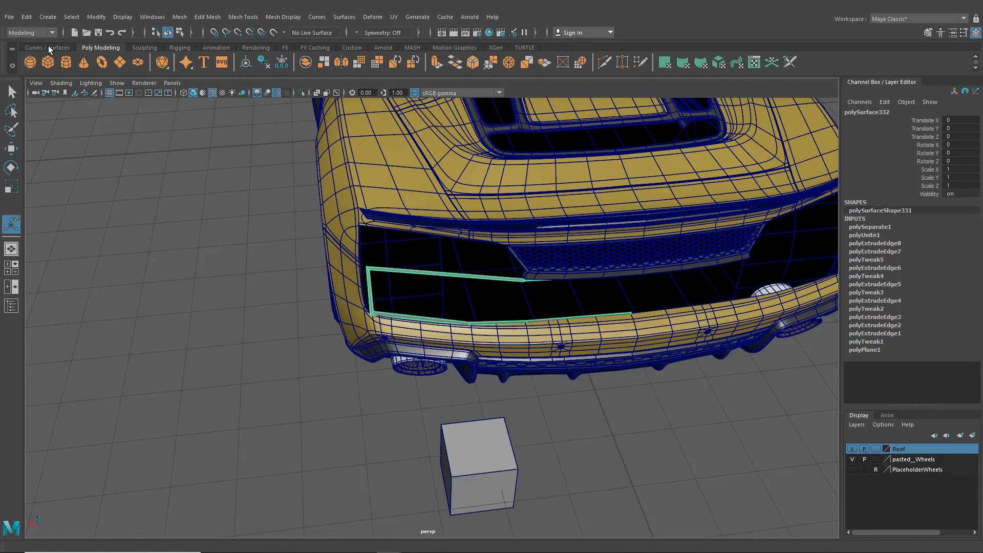
click(27, 17)
click(74, 175)
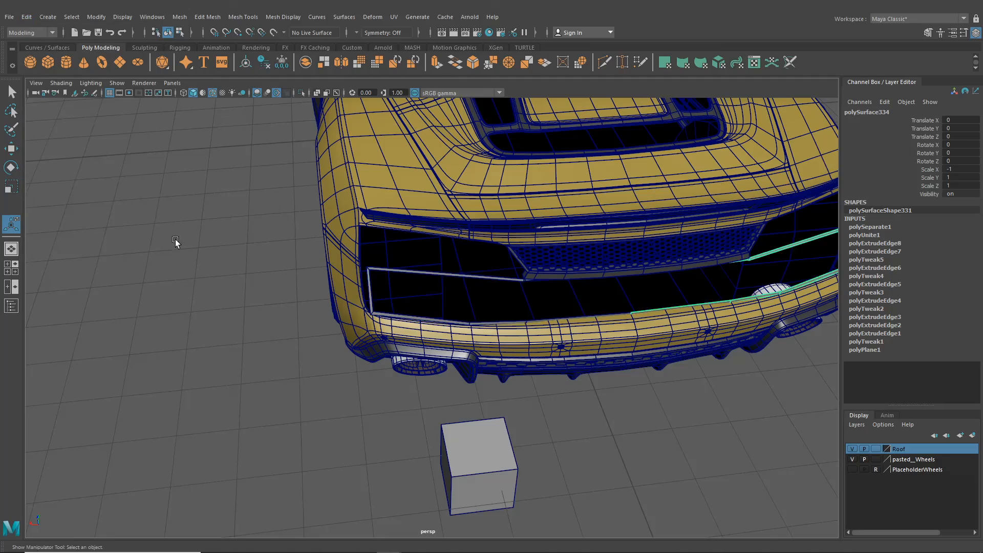
click(175, 240)
Turn off the wireframe overlay on the shaded car
alt+middle_drag(456, 330, 245, 307)
alt+drag(314, 324, 280, 293)
scroll(412, 312, down, 5)
alt+drag(412, 311, 509, 300)
click(212, 93)
Examine the completed rear frame on the shaded car from behind and from the rear corner
scroll(471, 252, up, 3)
alt+drag(471, 252, 202, 180)
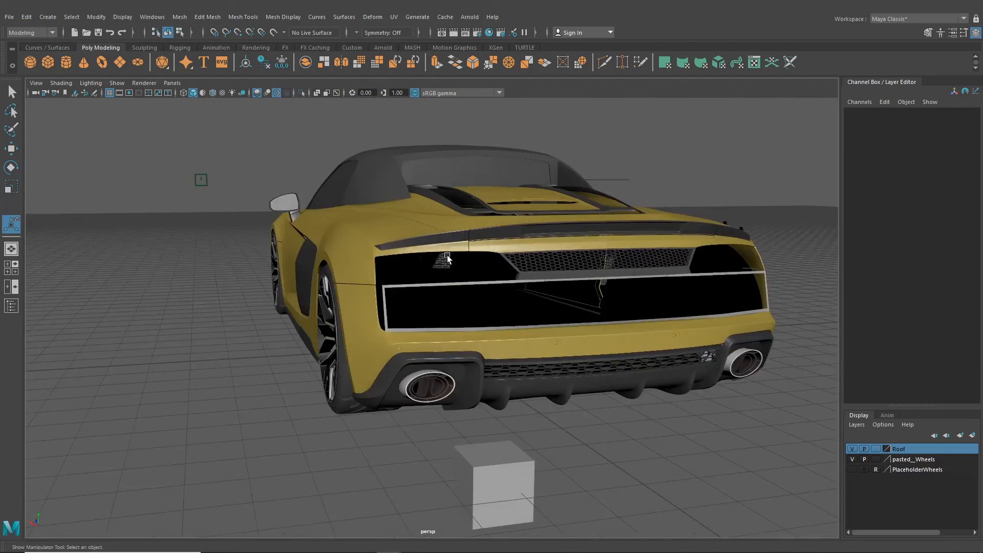
scroll(370, 270, up, 6)
scroll(369, 270, down, 2)
alt+drag(369, 271, 548, 397)
scroll(511, 385, down, 3)
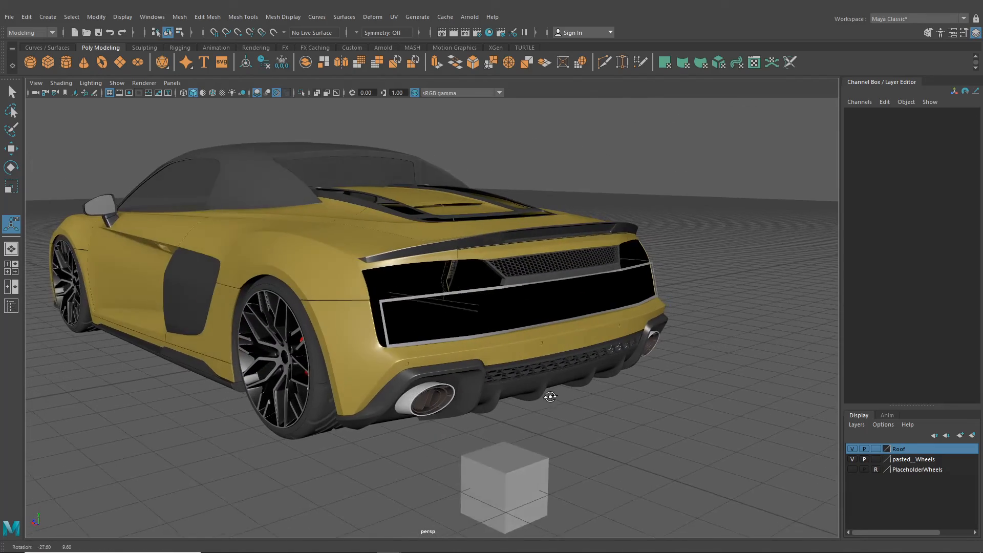
scroll(584, 327, up, 3)
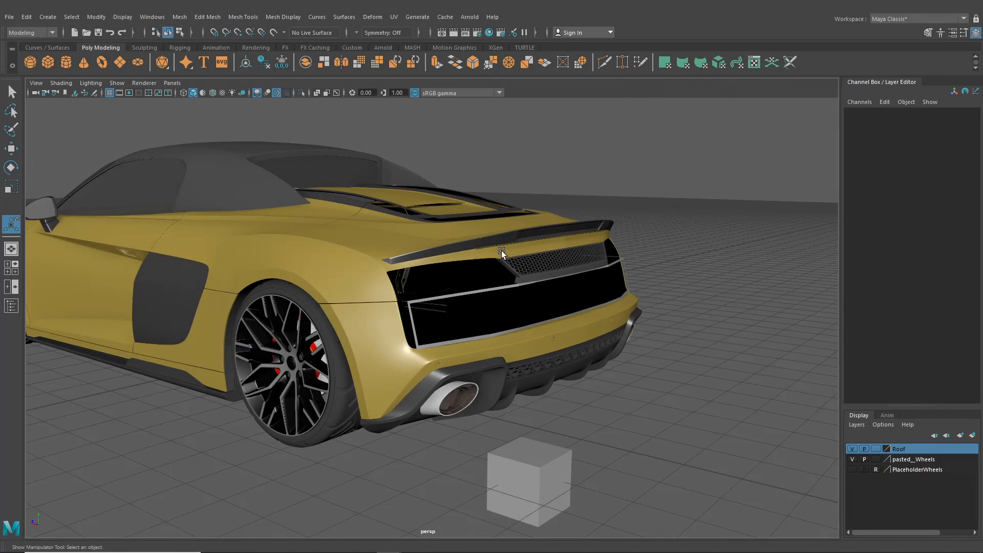
alt+drag(502, 250, 476, 274)
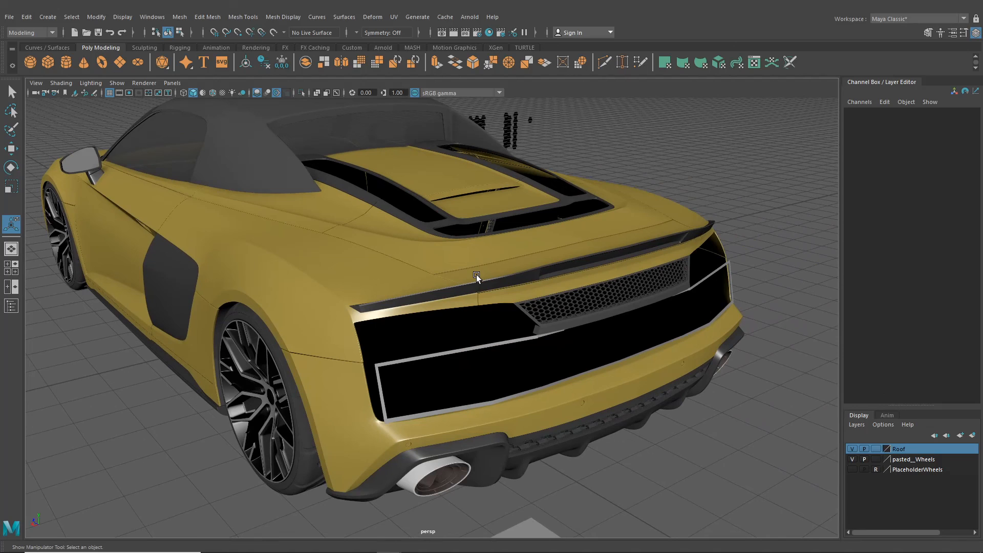